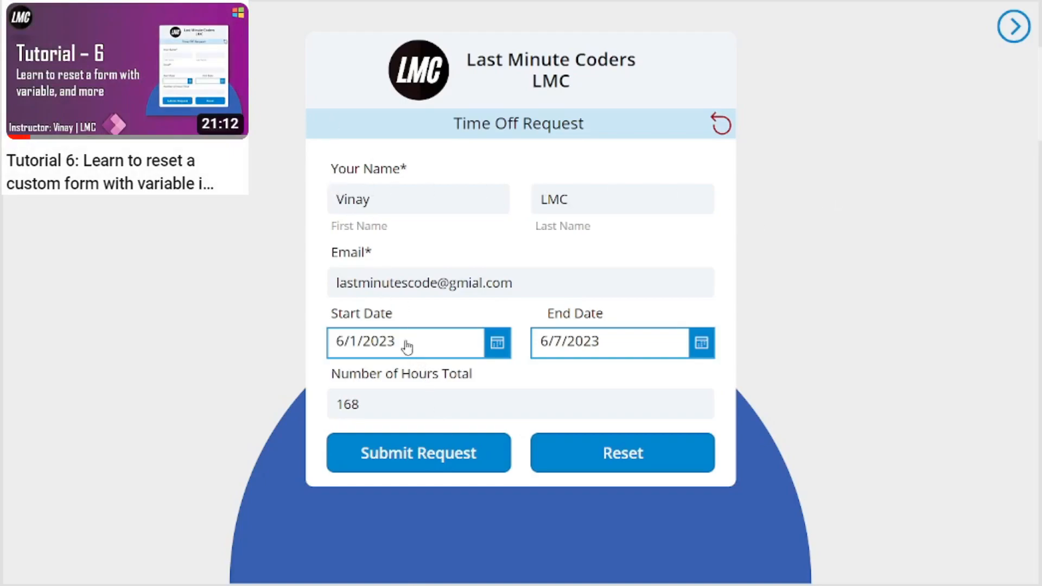
Reset the time-off form to defaults, then subscribe to Last Minute Coders with All notifications.
click(618, 460)
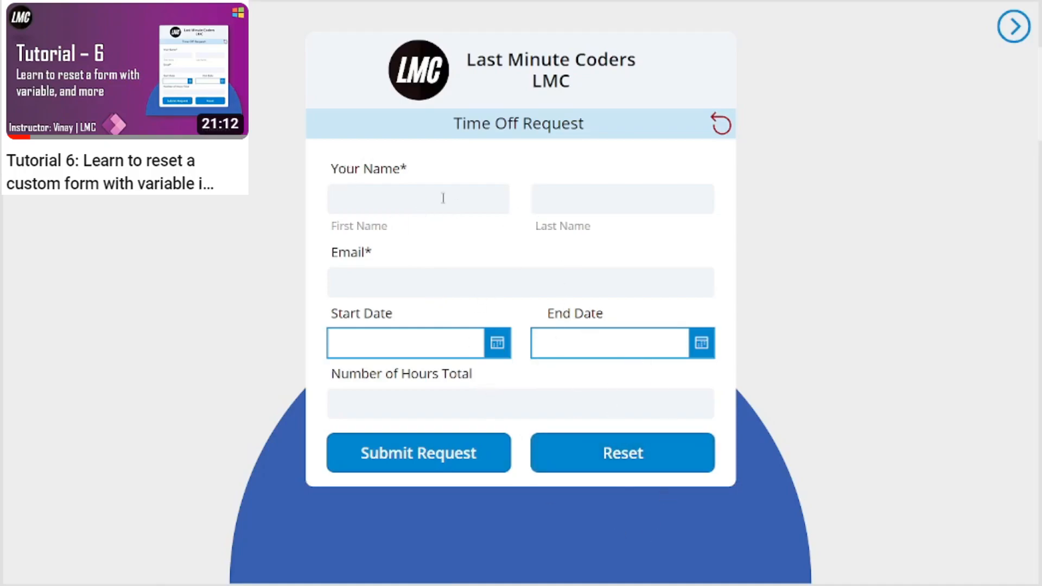
click(719, 130)
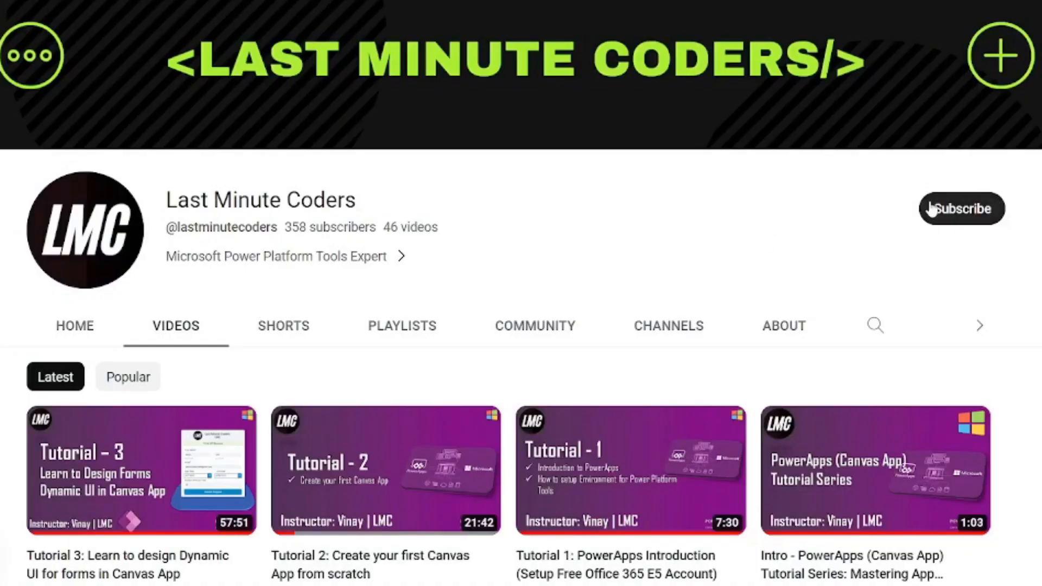
click(940, 216)
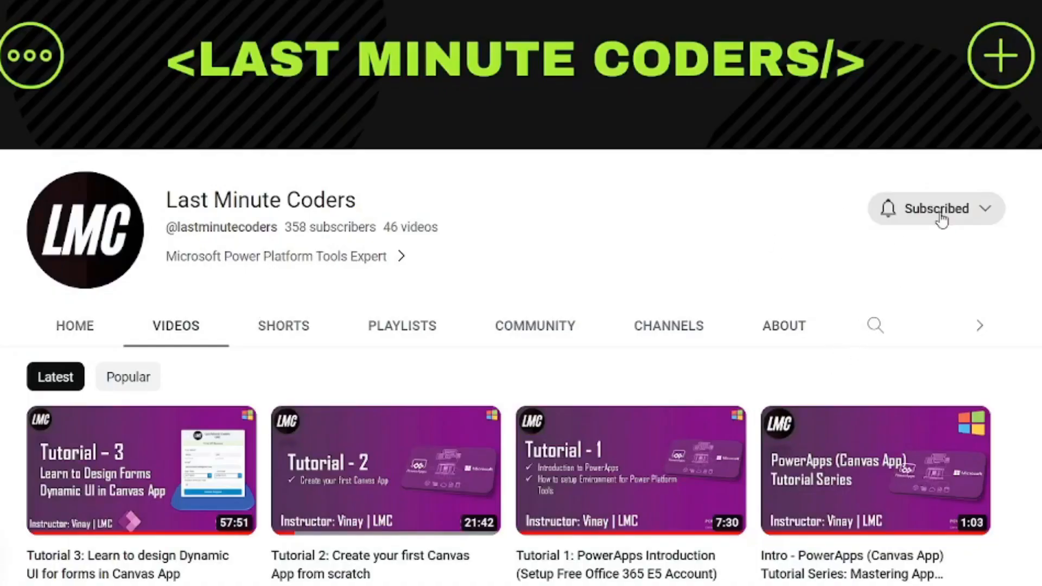
click(940, 217)
click(941, 247)
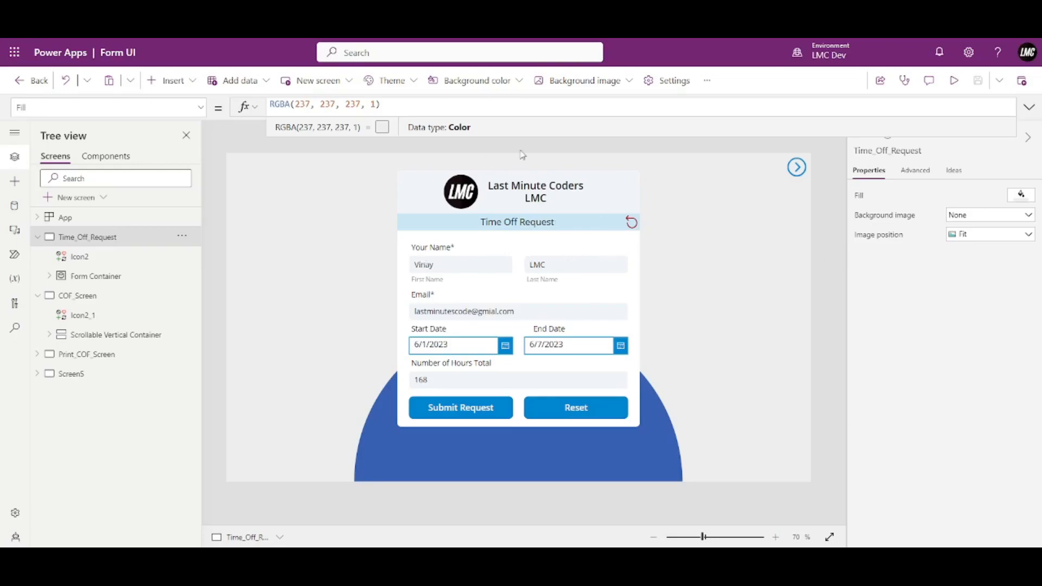
triple_click(395, 104)
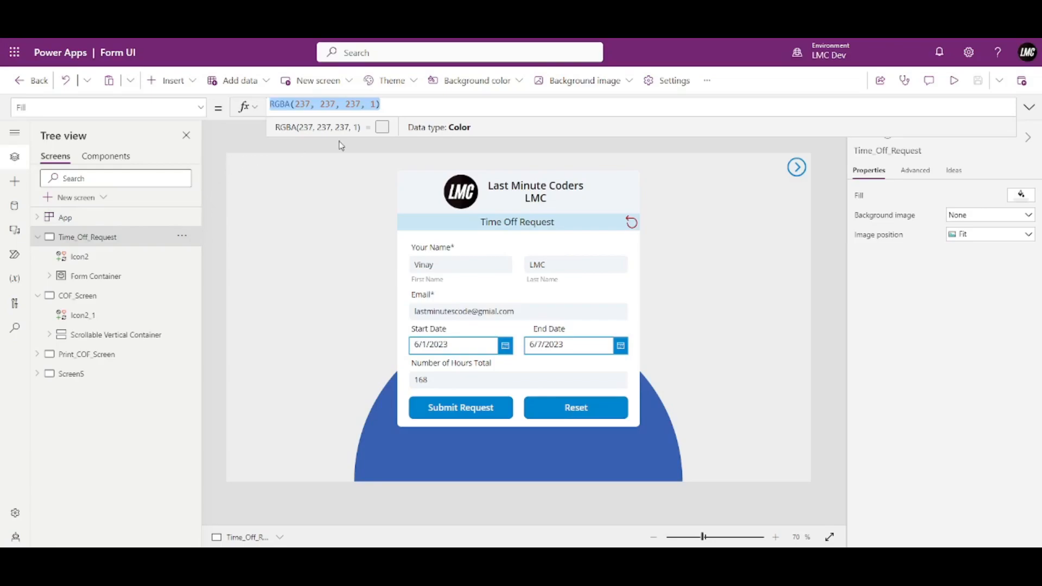
click(823, 149)
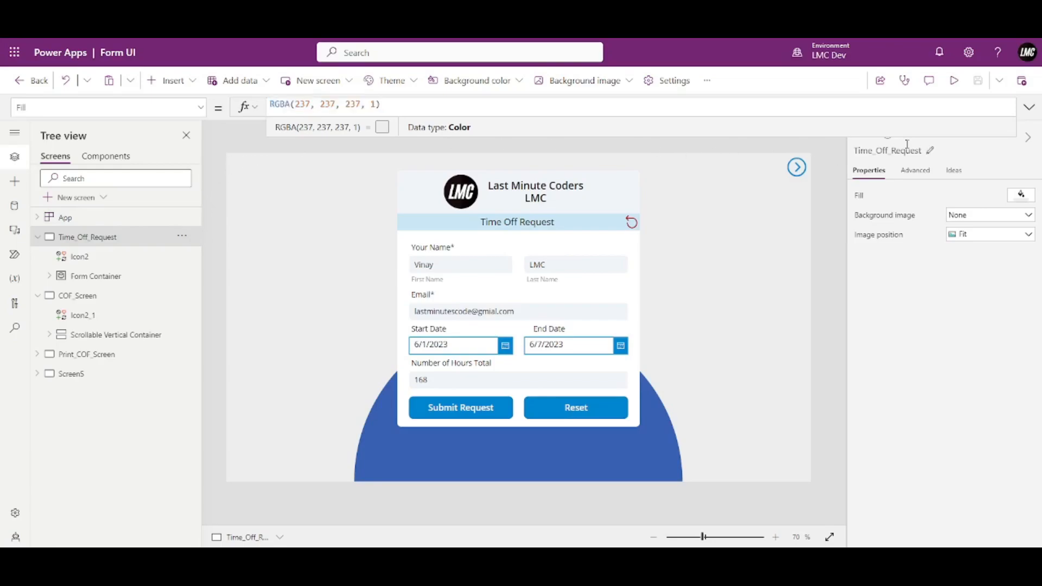
click(1033, 113)
click(1034, 114)
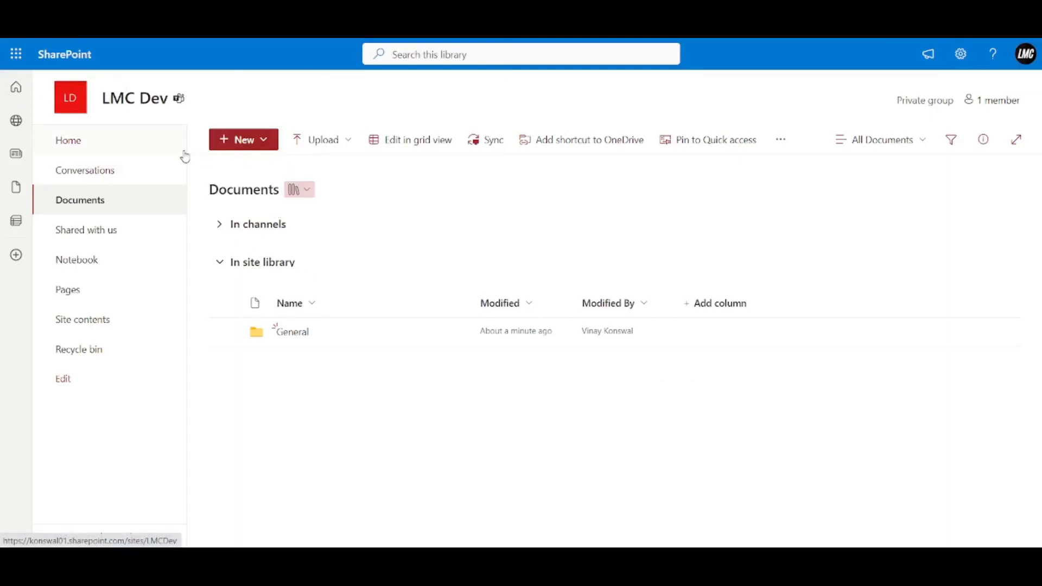
Go to the LMC Dev SharePoint site home page.
click(18, 122)
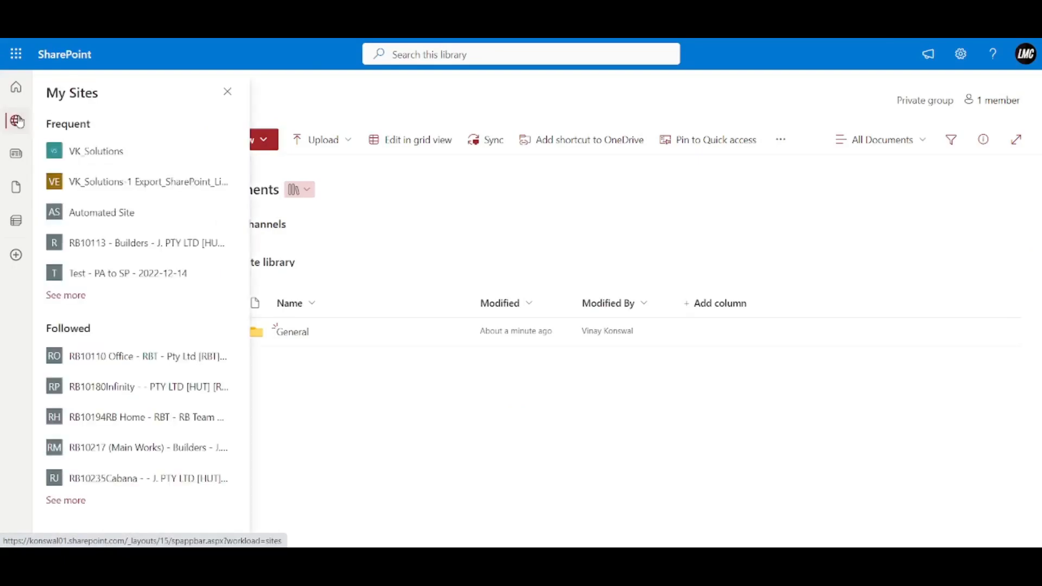
click(227, 92)
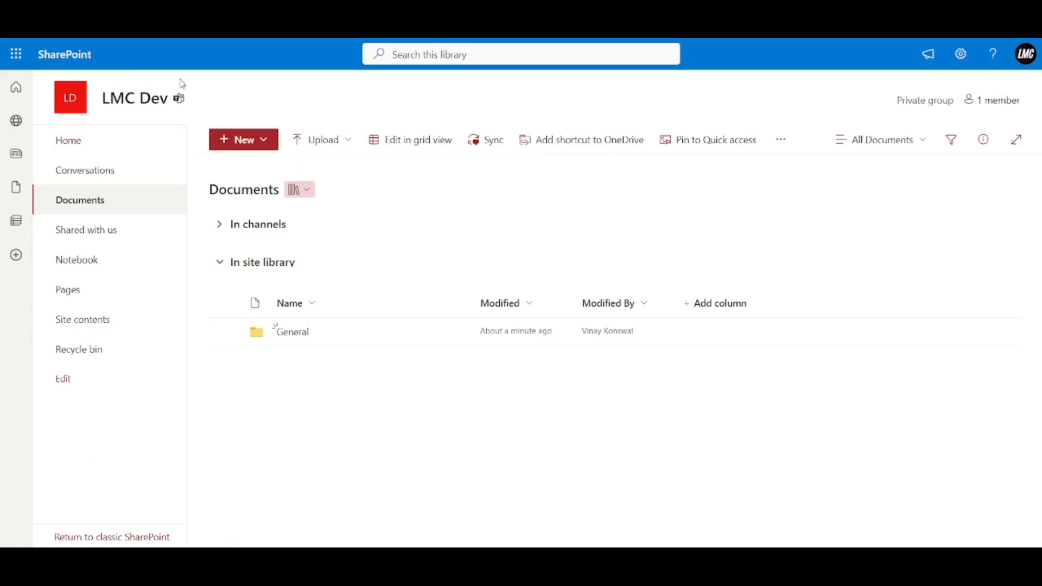
click(89, 150)
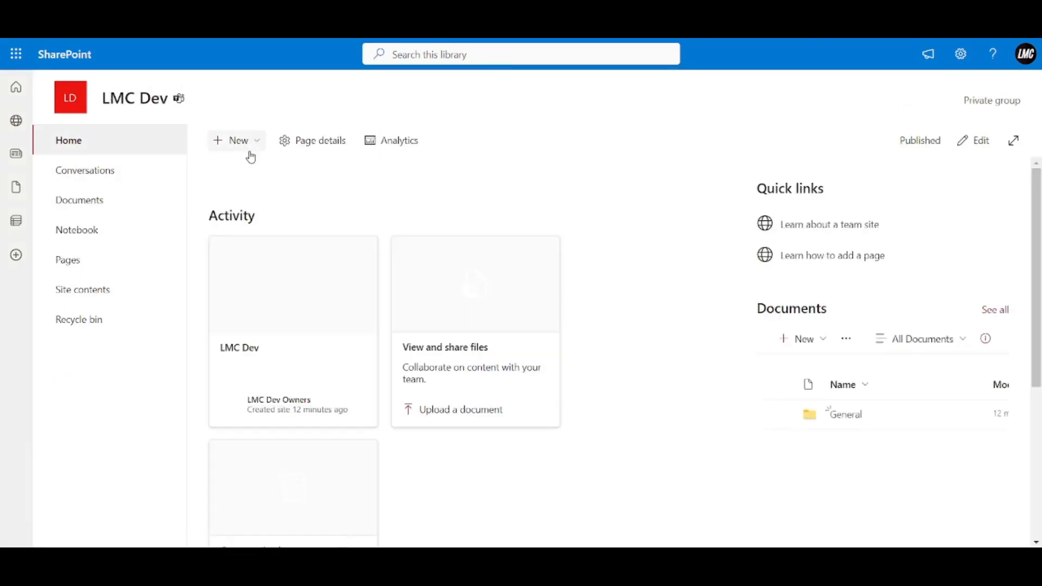
Create a blank list named tbl_Demo, unchecking Show in site navigation.
click(246, 141)
click(273, 174)
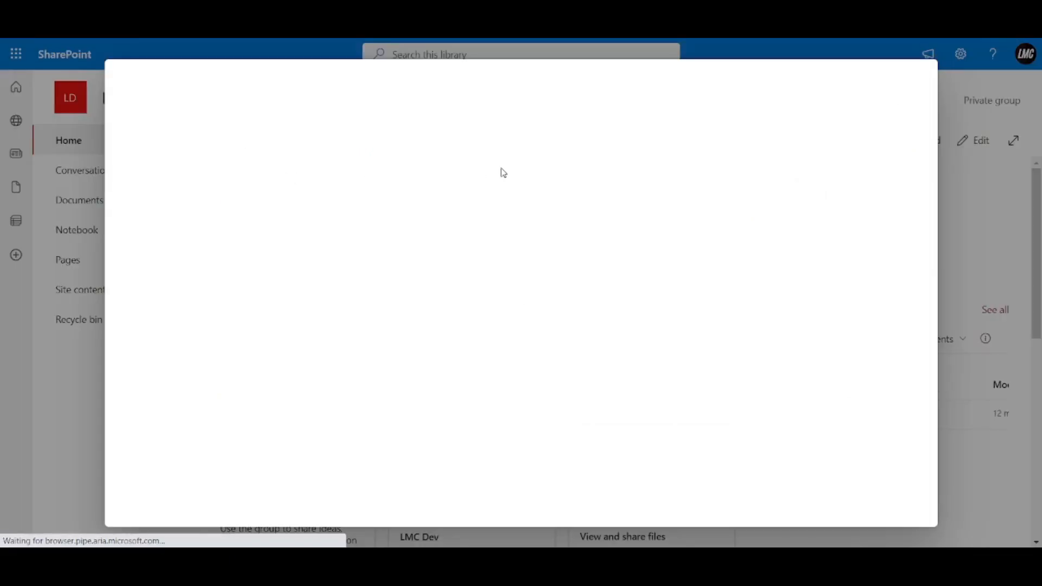
click(161, 187)
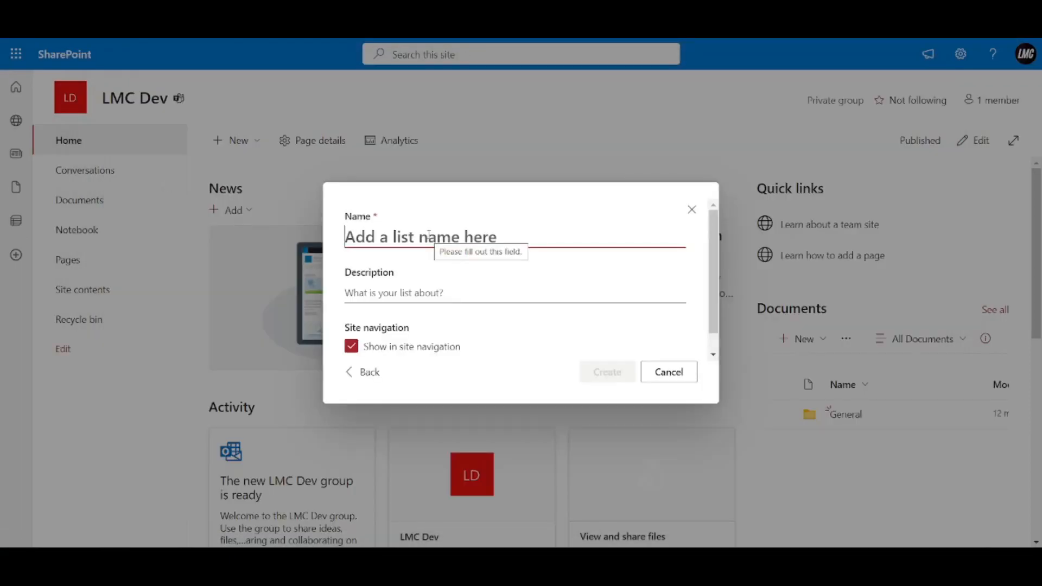
text(Demo A)
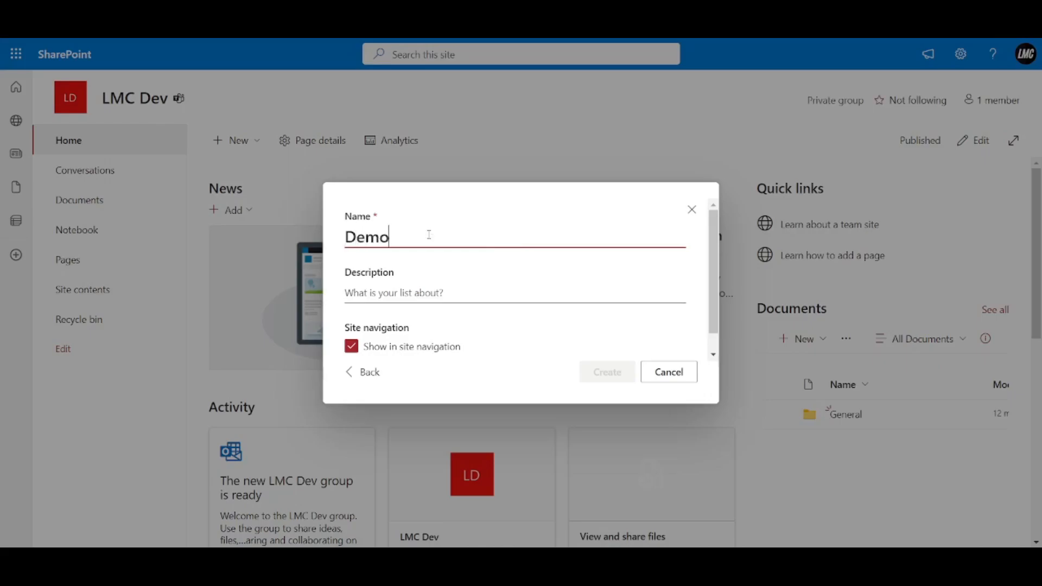
key(BackSpace)
key(BackSpace)
key(Home)
text(tbl)
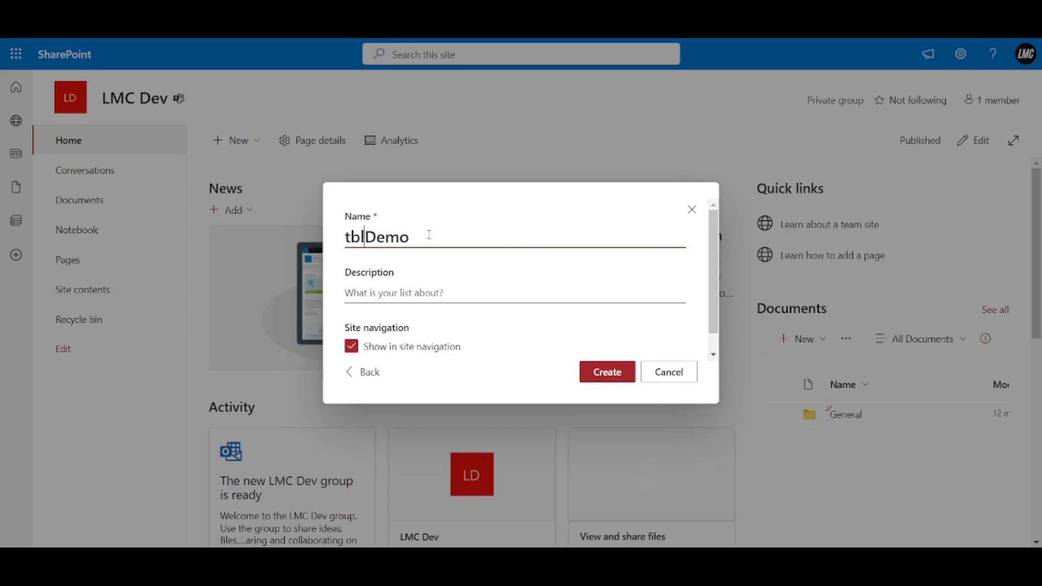
text(_)
key(Left)
key(Left)
key(Left)
key(Left)
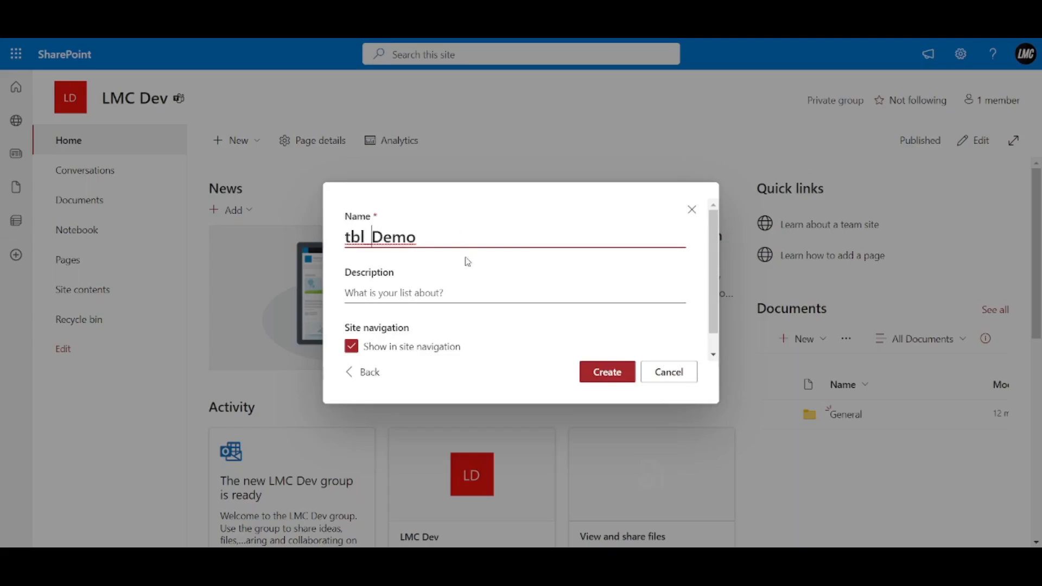
click(363, 353)
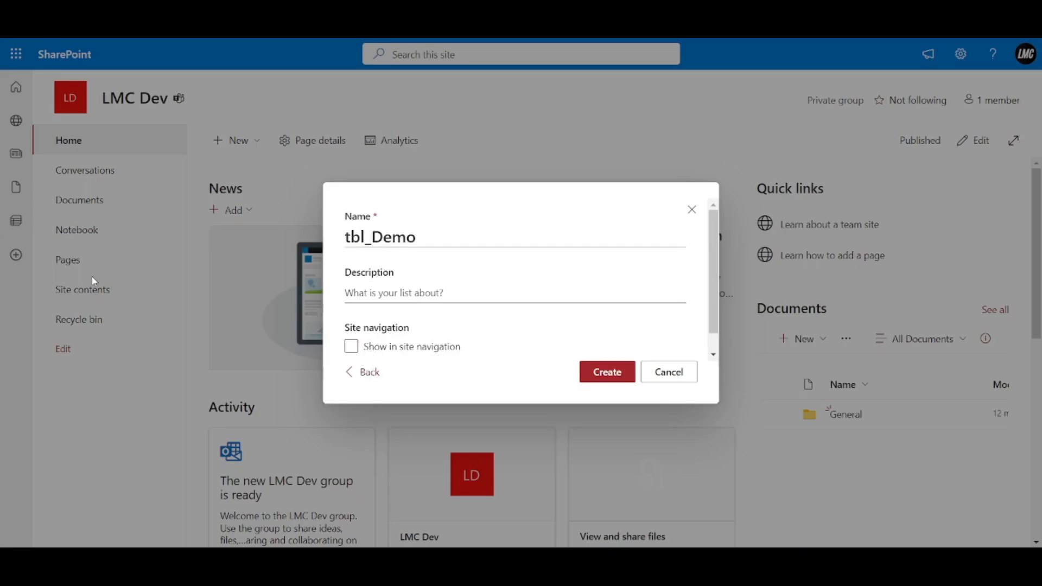
click(612, 377)
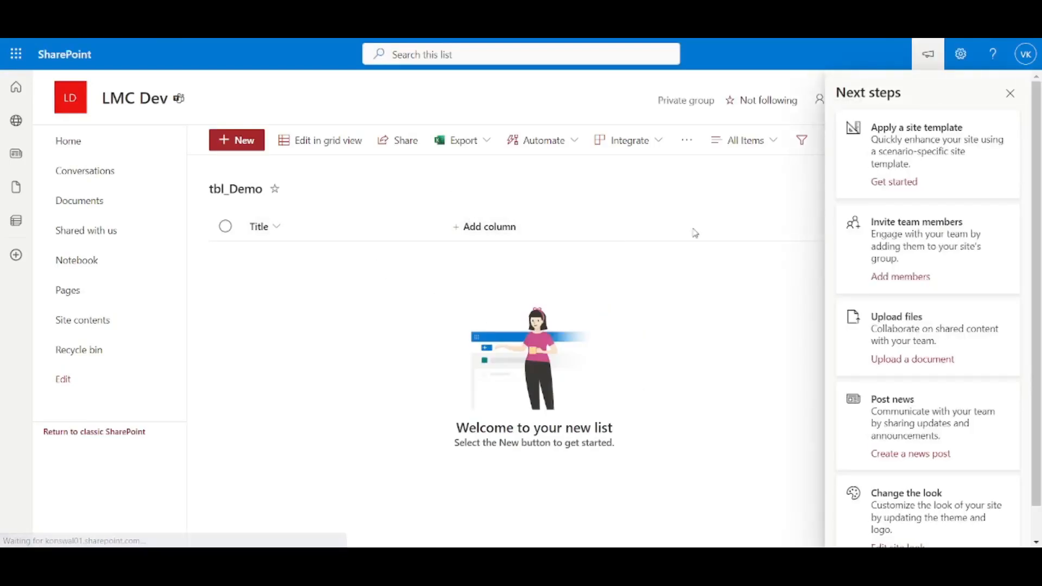
Add a single line of text column named Name to tbl_Demo.
click(1011, 95)
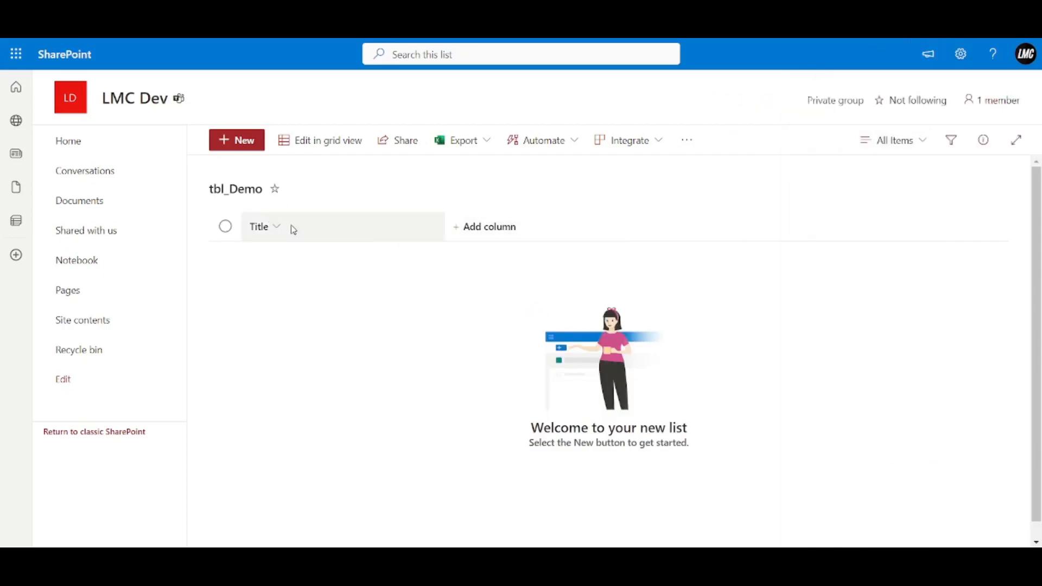
click(489, 233)
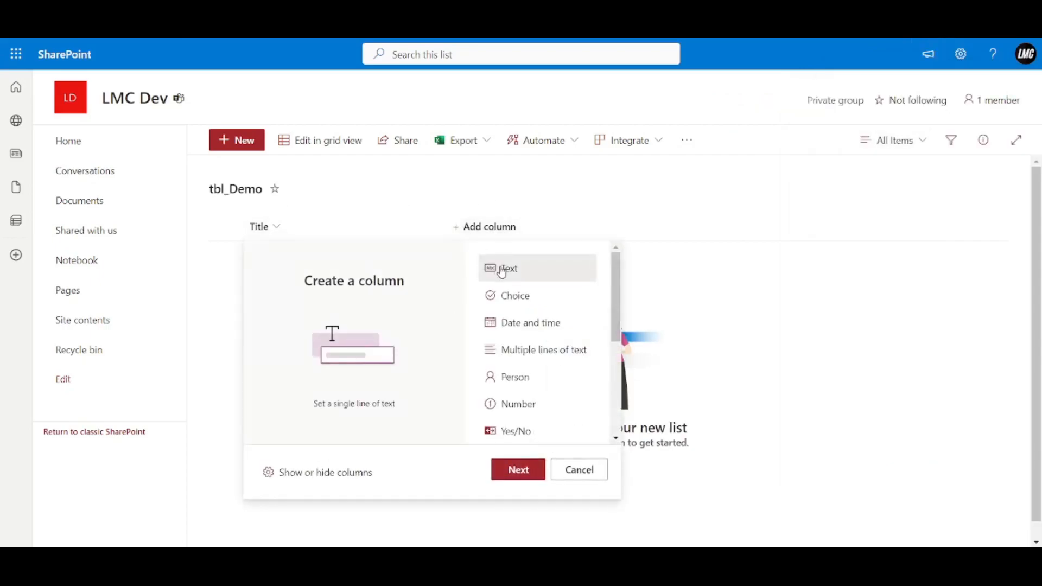
click(532, 468)
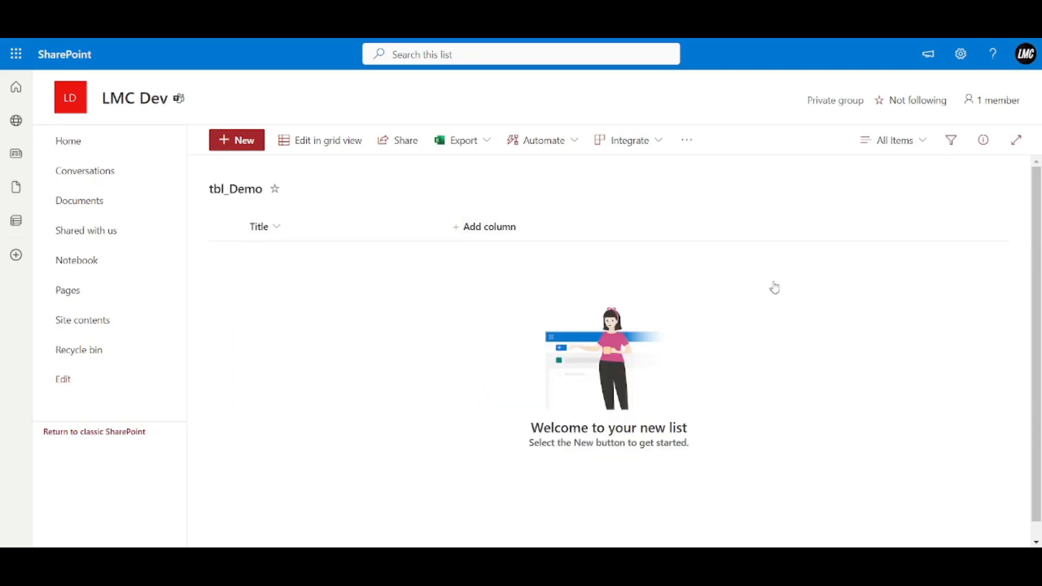
text(Na)
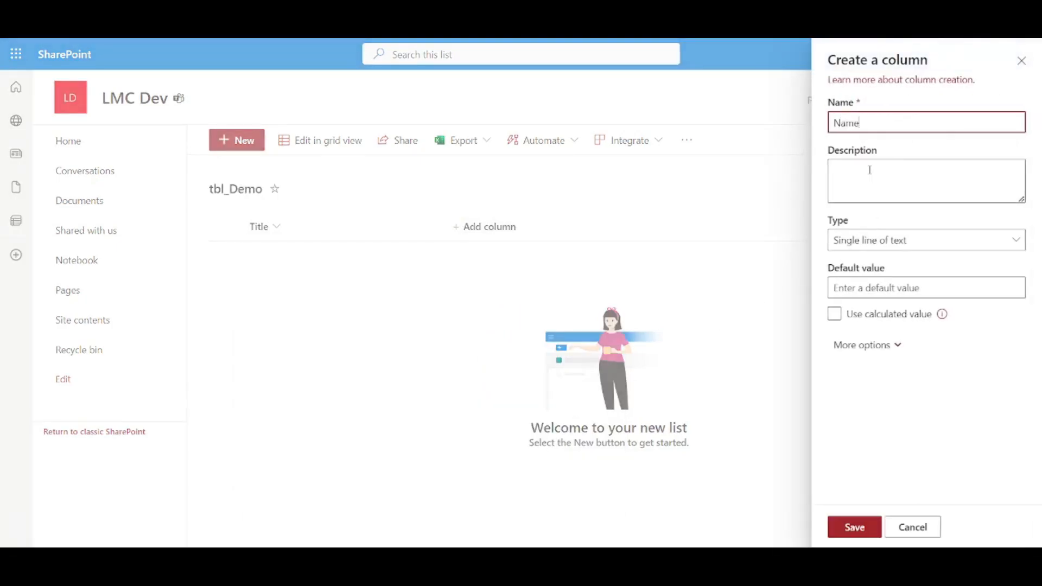
text(me)
click(855, 527)
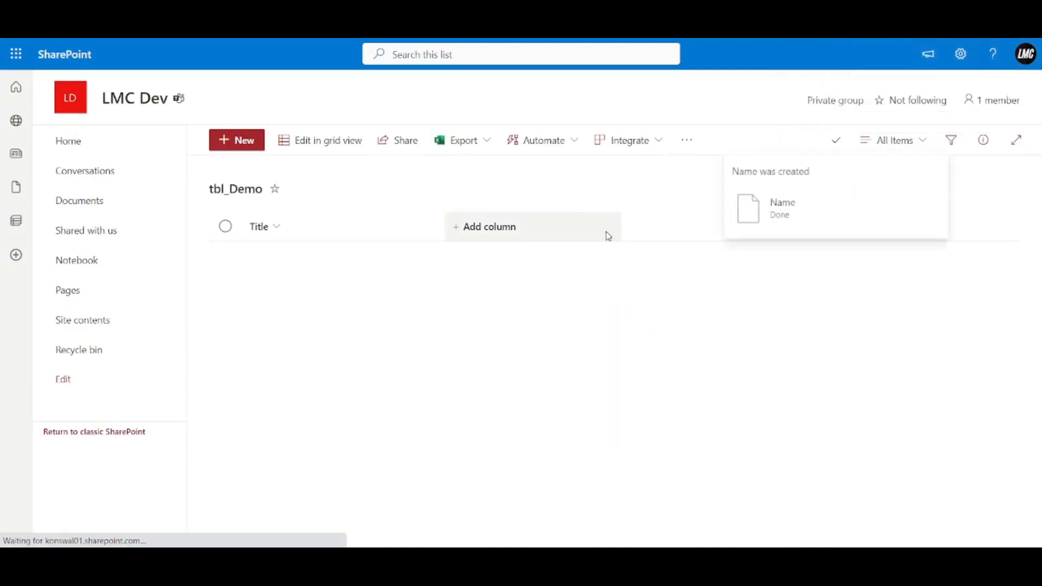
Add another single line of text column named Age.
click(621, 226)
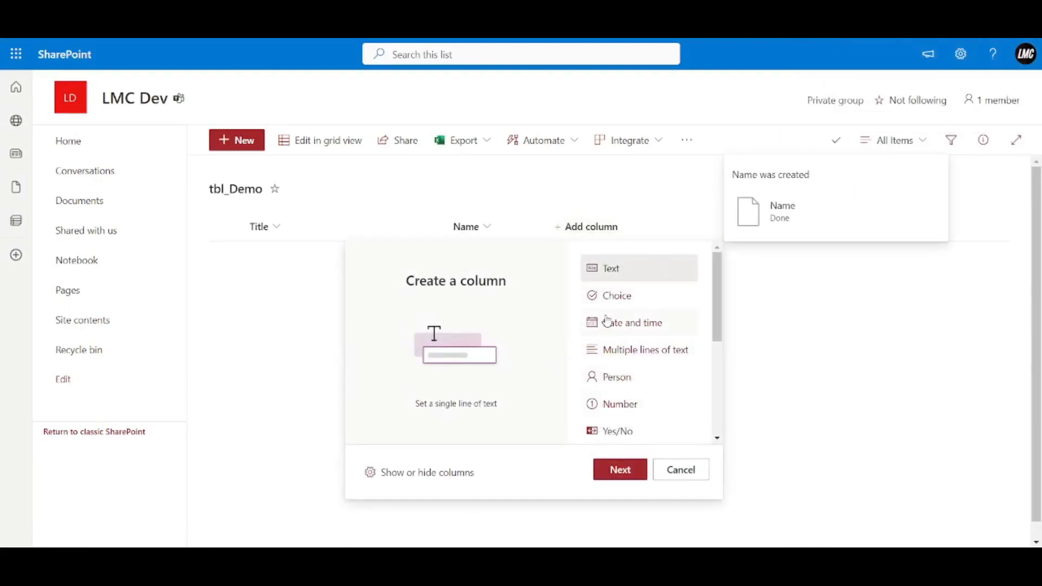
click(617, 470)
text(A)
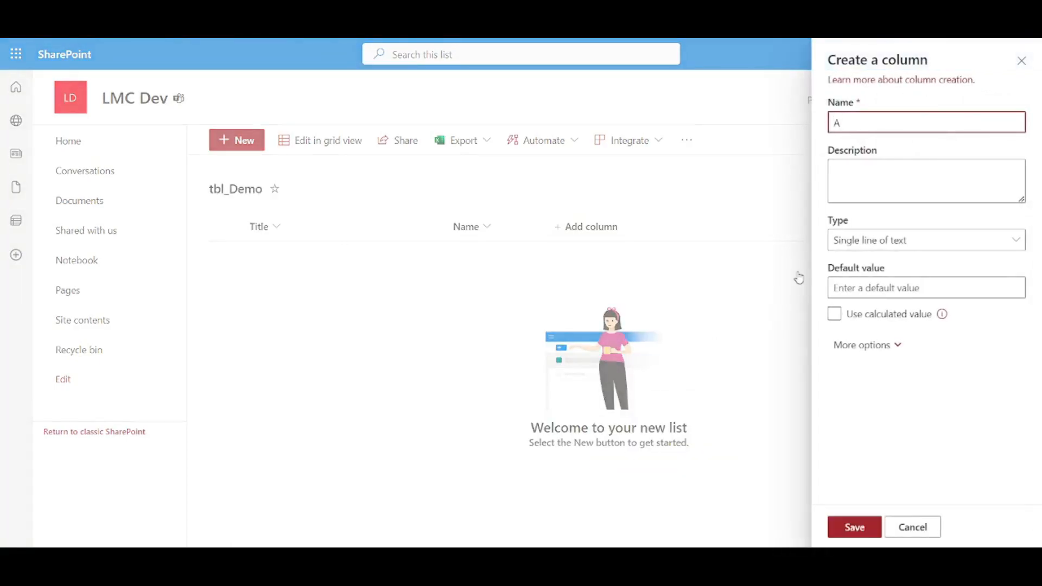
text(ge)
key(Return)
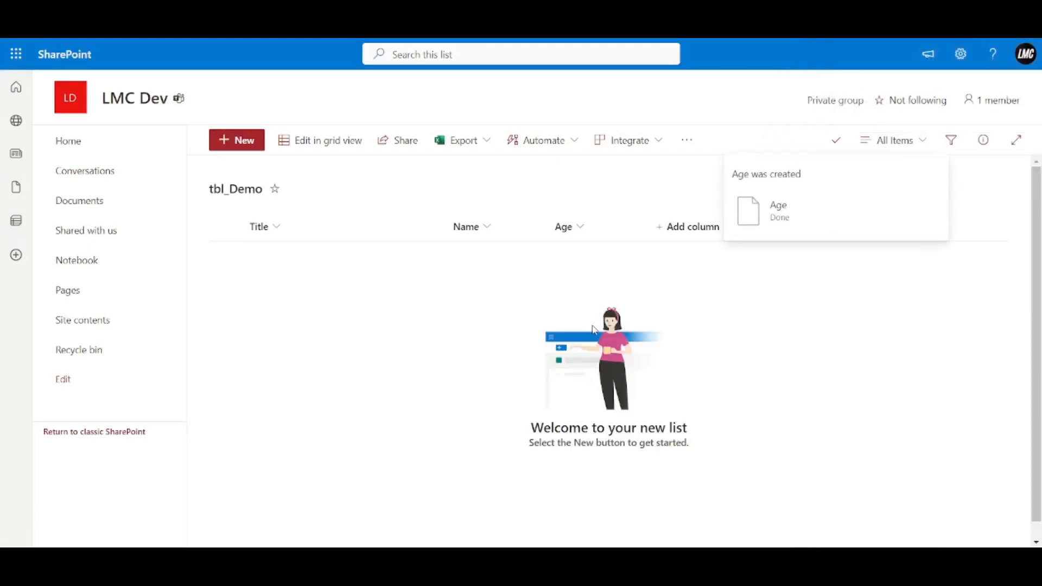
Add a tbl_Demo item with Title 1, a person's name and Age 25.
click(224, 144)
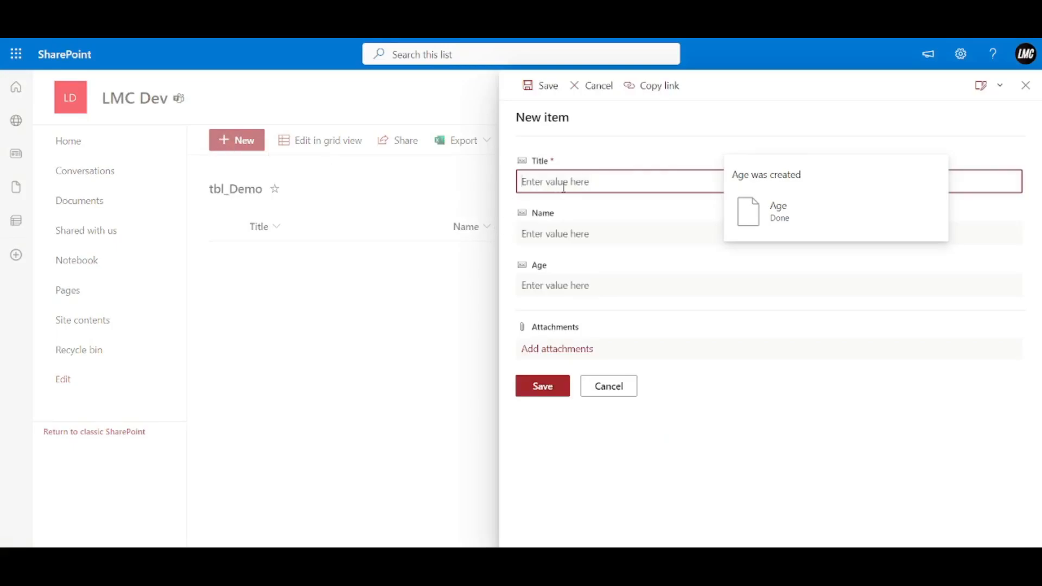
text(1)
key(Tab)
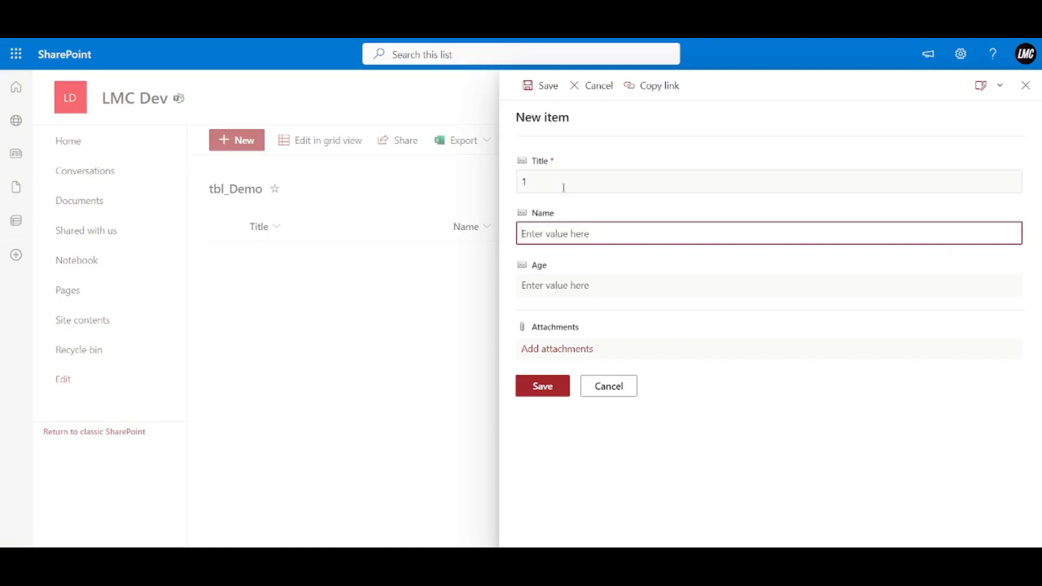
text(Vinay)
key(Tab)
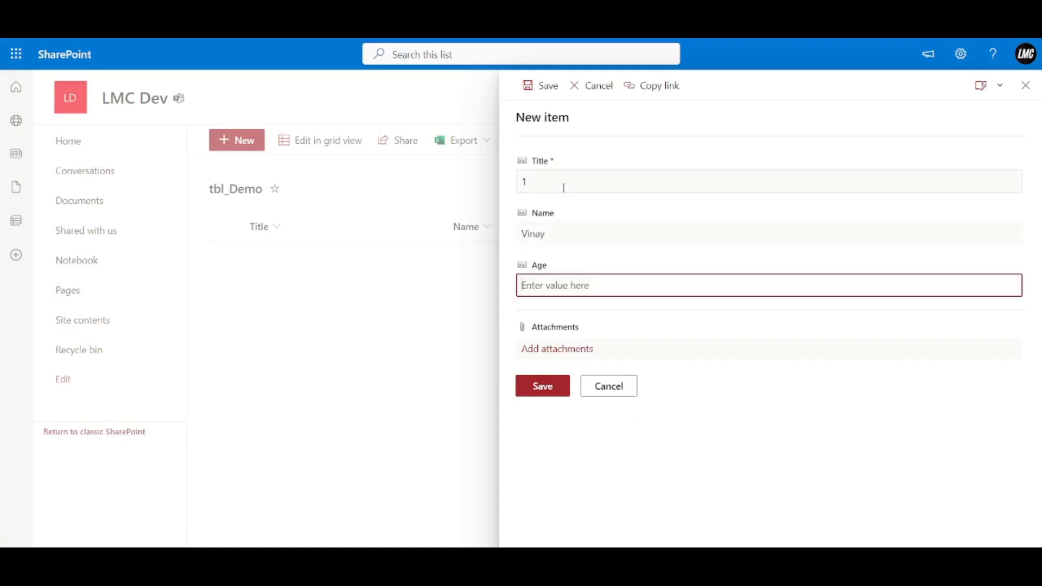
text(25)
click(551, 387)
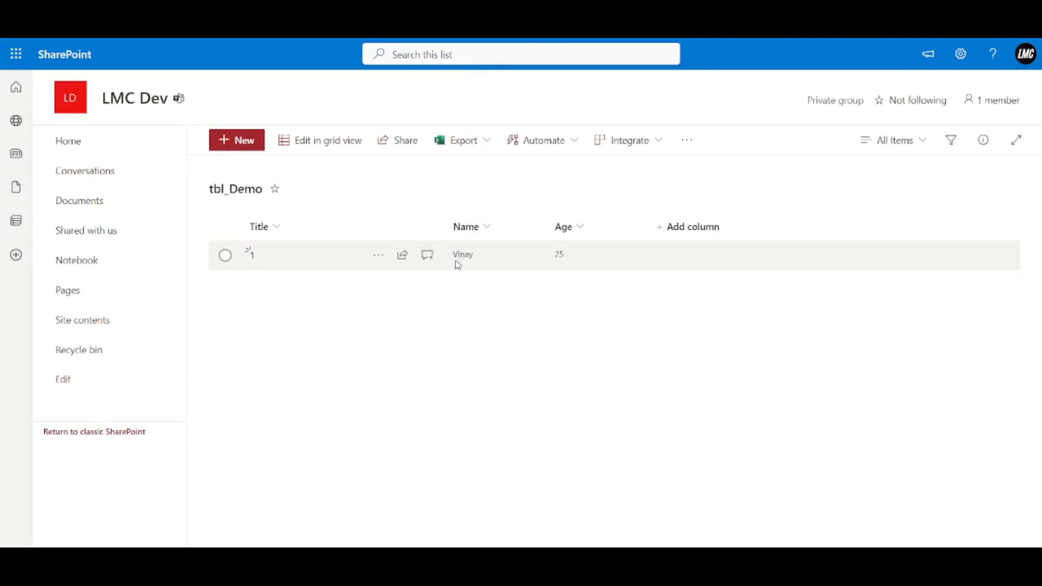
Add an item with Title 2, a person's name and Age 24.
click(249, 151)
text(2)
click(566, 233)
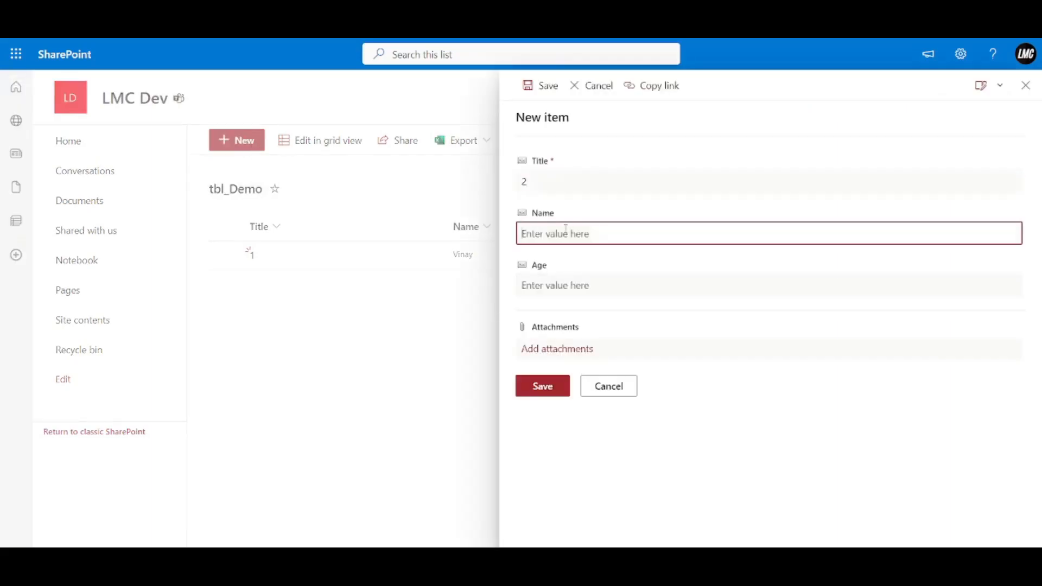
text(James)
click(588, 286)
text(24)
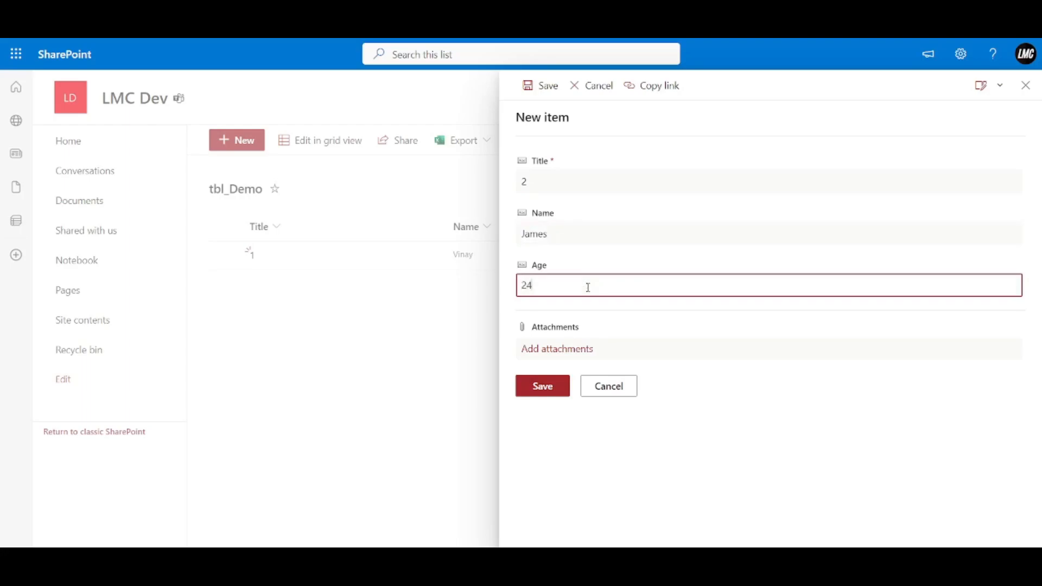
click(554, 385)
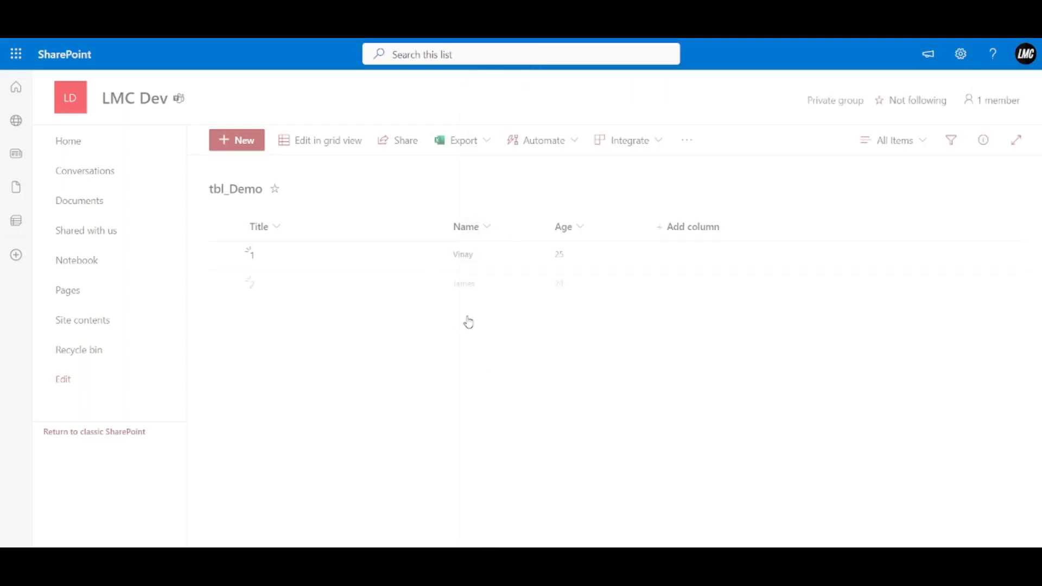
Add an item with Title 3, a person's name and Age 35.
click(225, 142)
text(e)
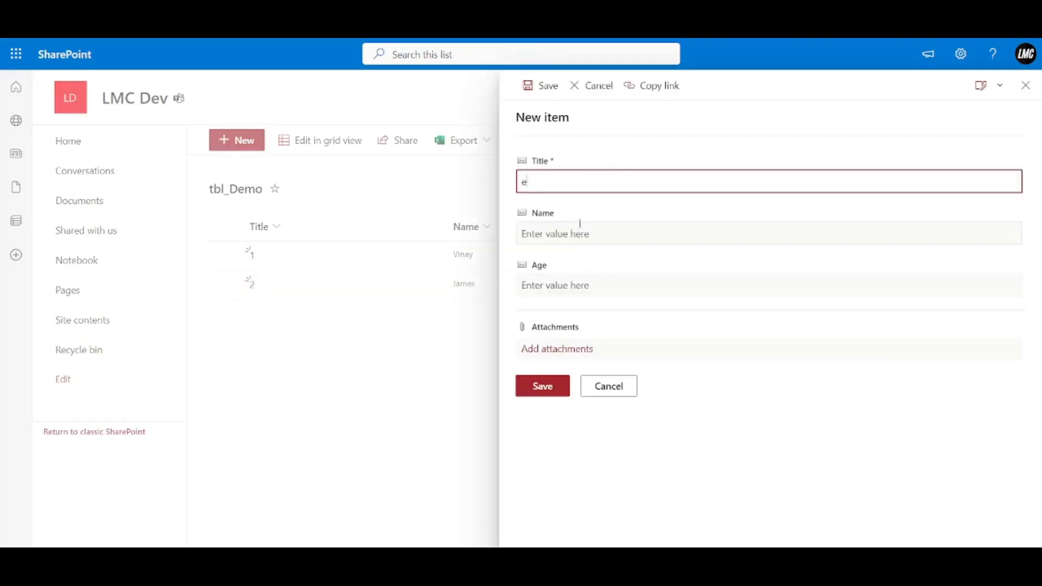
key(BackSpace)
text(3)
click(556, 233)
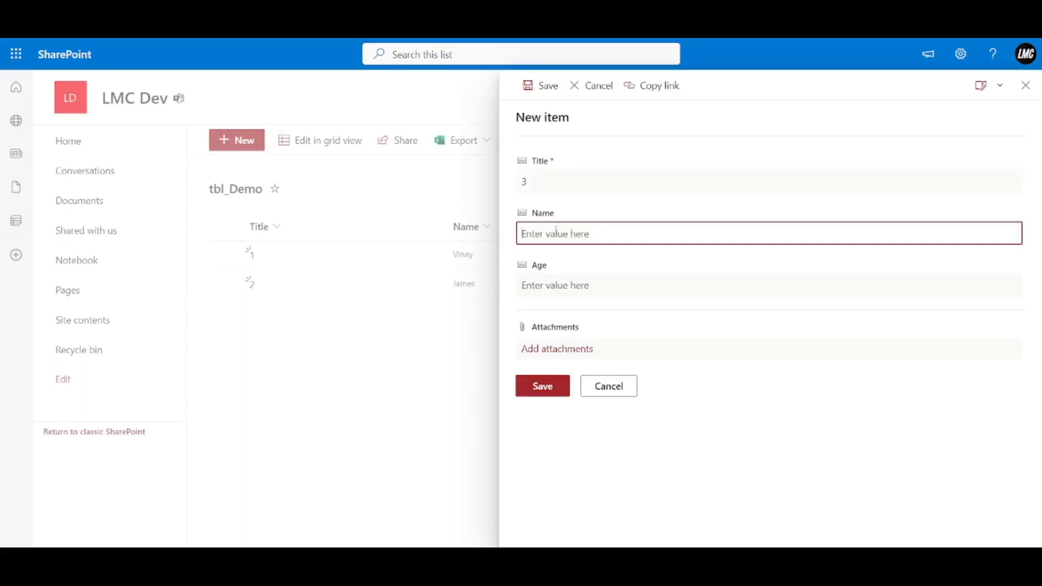
text(Pankaj)
click(533, 234)
text(nkaj)
click(559, 286)
text(35)
click(543, 386)
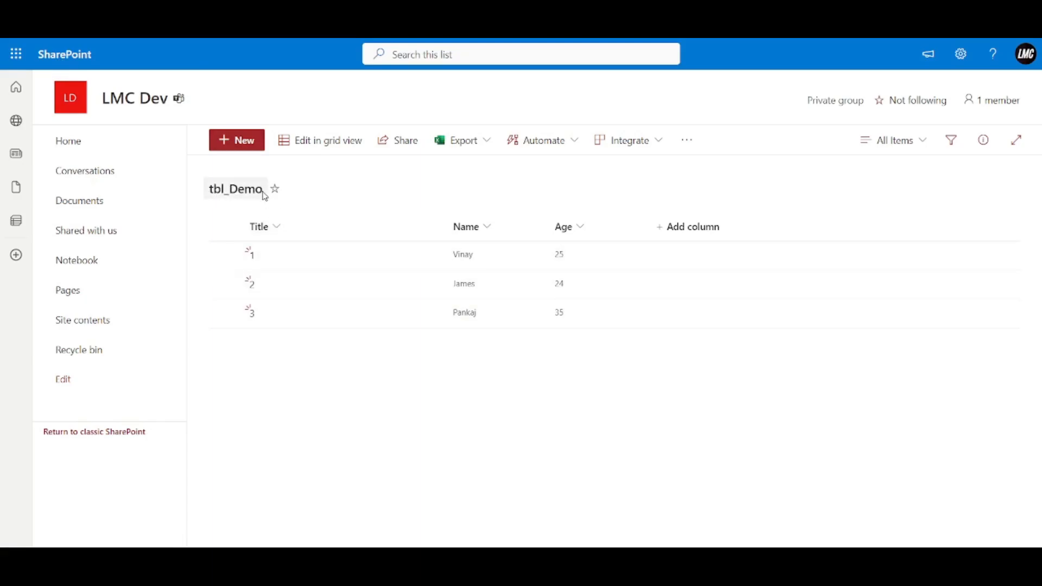
Open Site contents from the LMC Dev site home page.
click(77, 143)
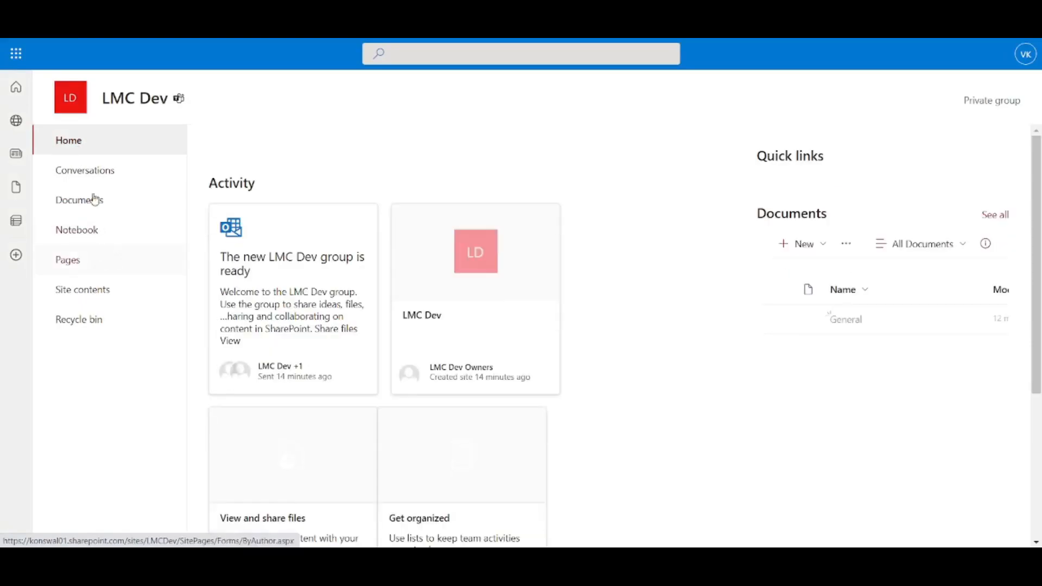
click(96, 295)
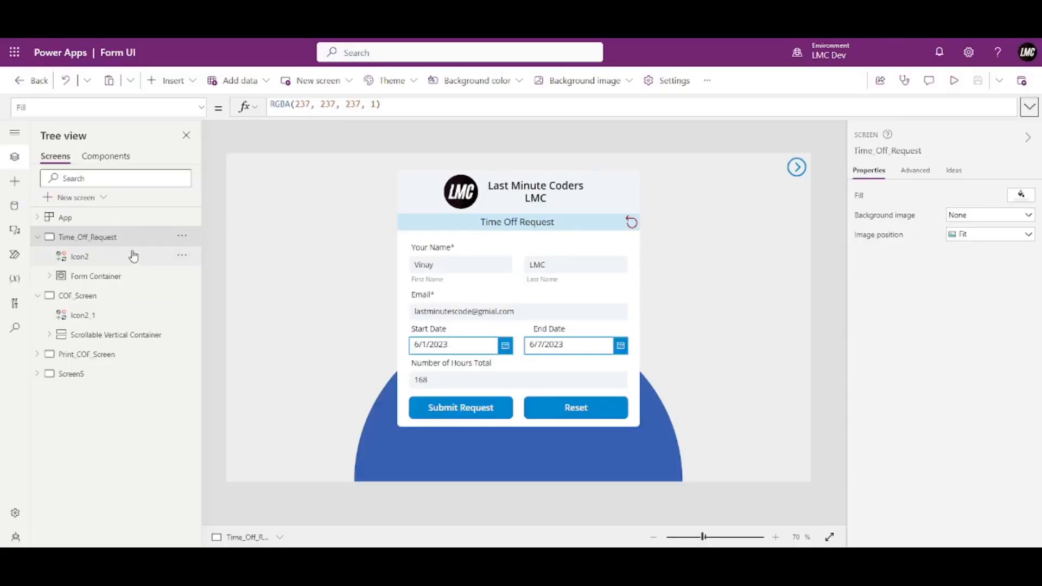
Expand the left rail, show the Data pane and start adding data.
click(16, 135)
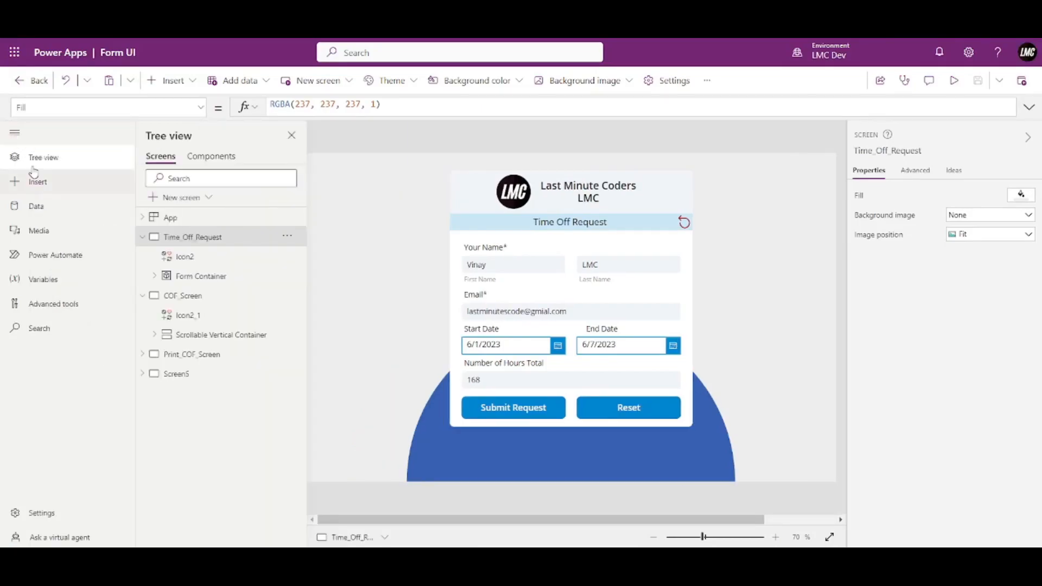
click(38, 213)
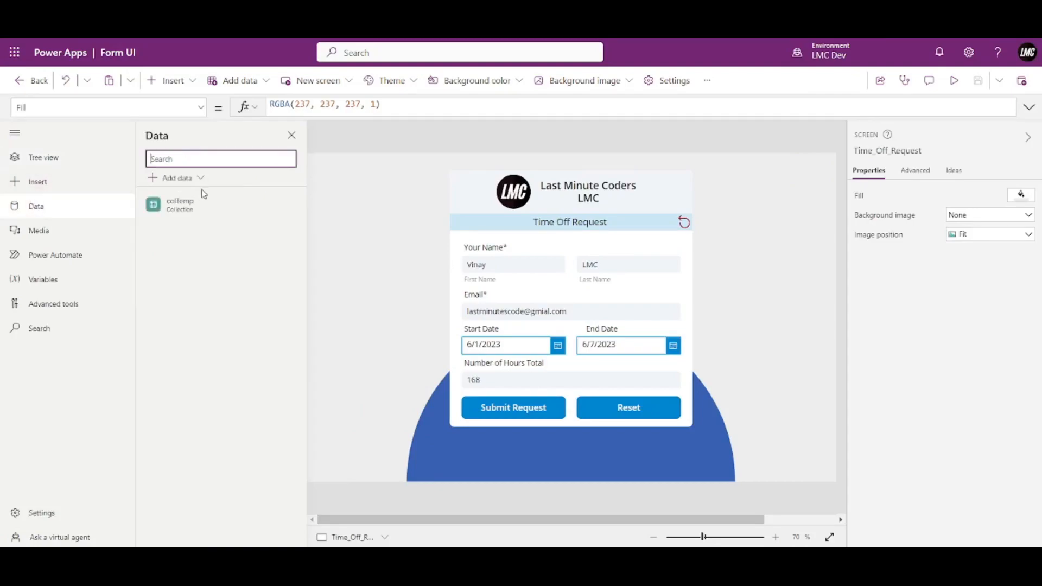
click(186, 184)
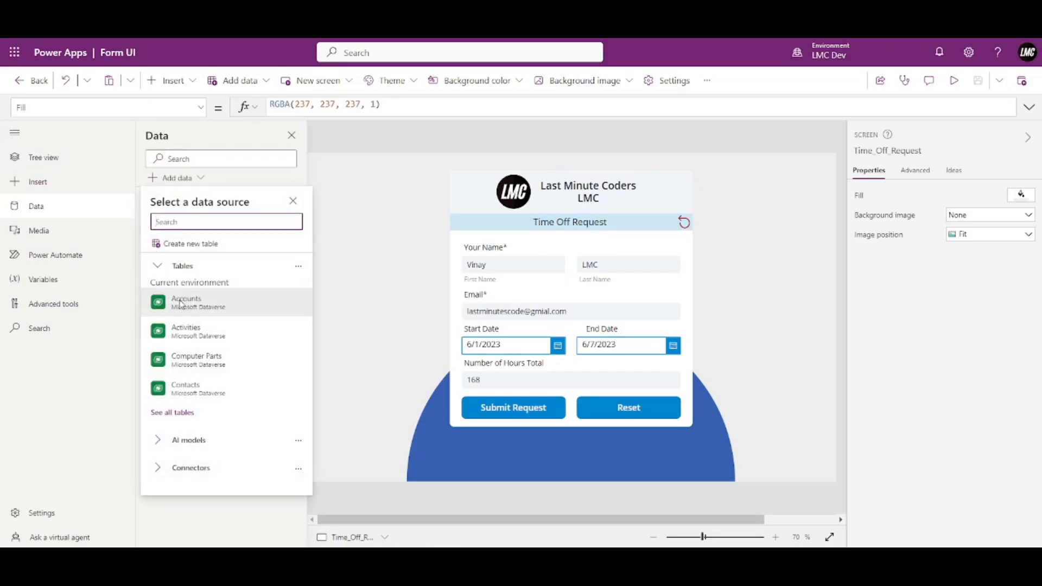
Browse the full list of available Dataverse tables.
click(168, 413)
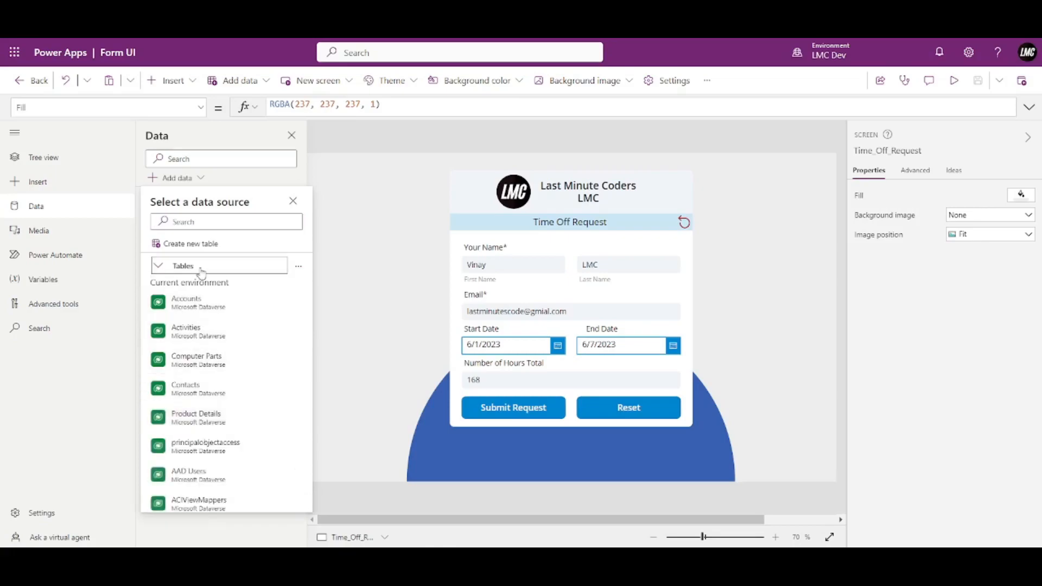
scroll(198, 322, down, 1)
scroll(198, 322, down, 10)
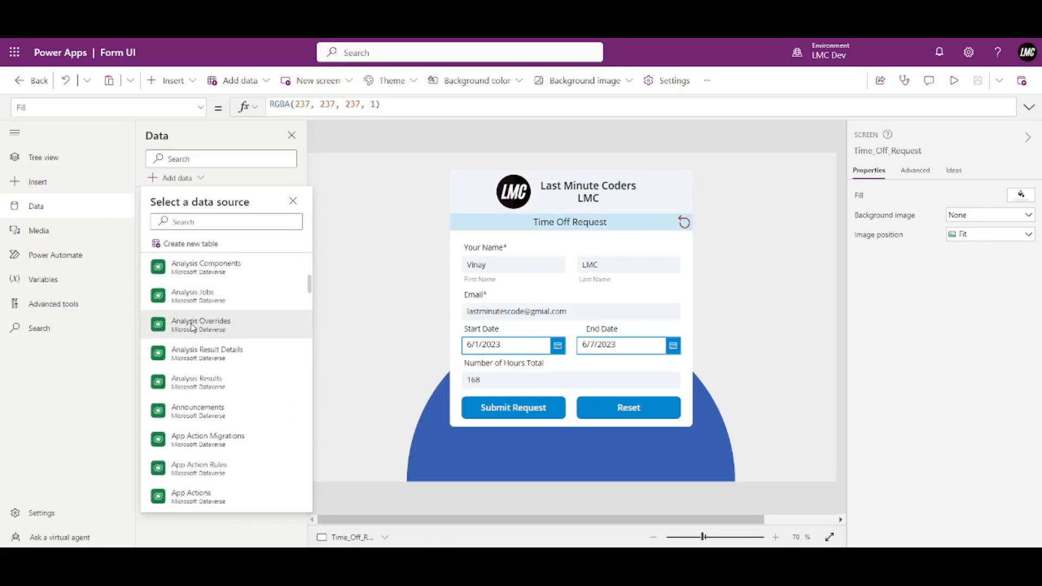
scroll(191, 327, up, 5)
scroll(191, 327, up, 5)
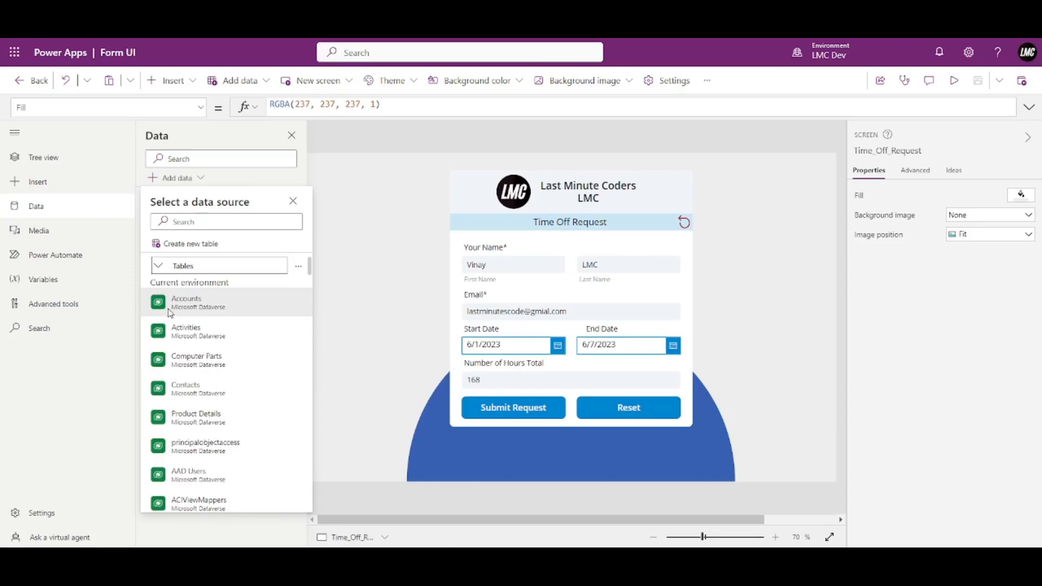
scroll(195, 329, down, 1)
scroll(194, 328, down, 12)
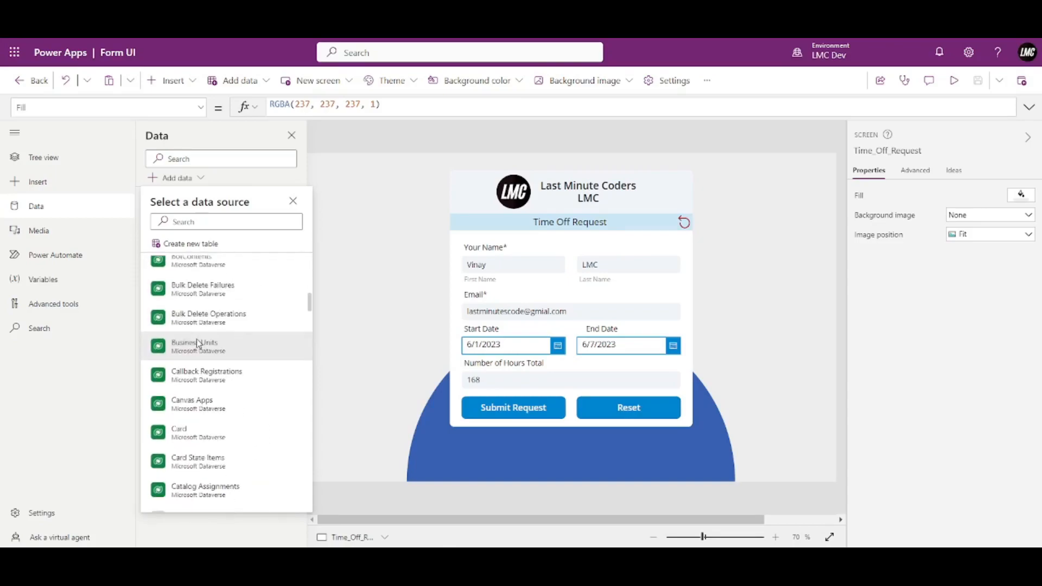
scroll(195, 345, down, 10)
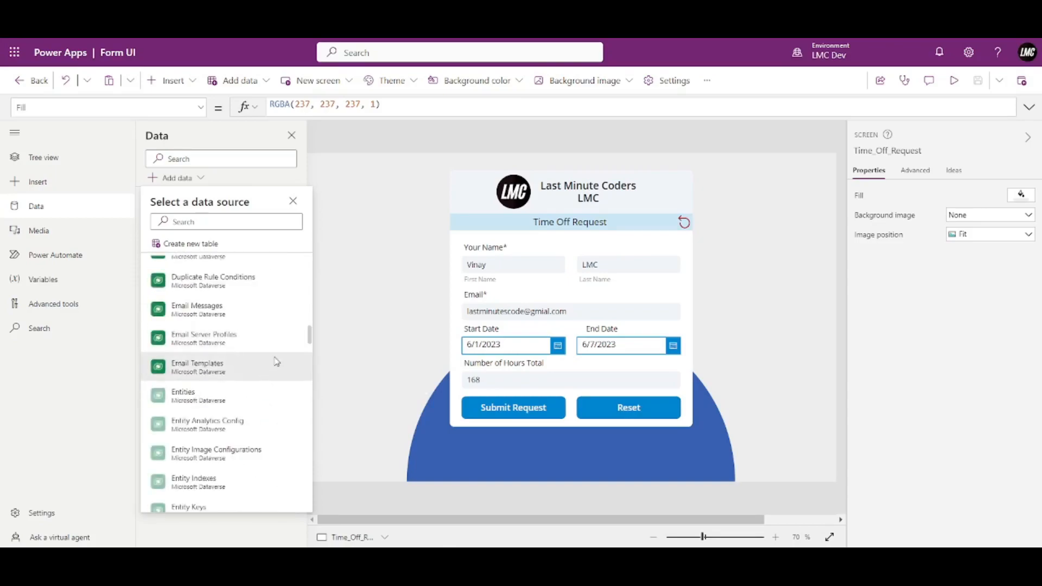
drag(310, 338, 307, 266)
Collapse Tables and expand Connectors to view Office 365 Users, SharePoint and SQL Server.
click(158, 266)
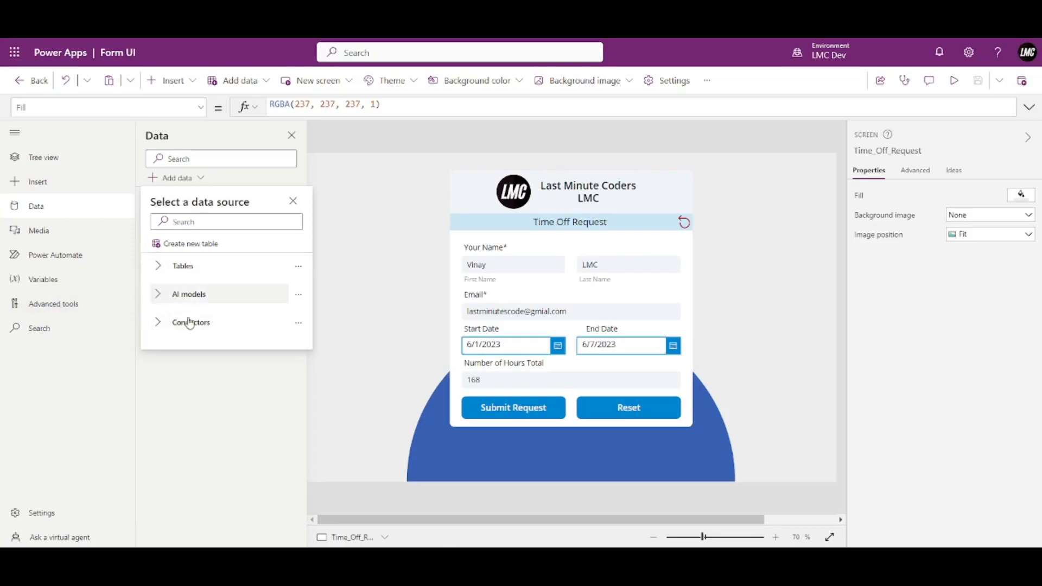
click(163, 324)
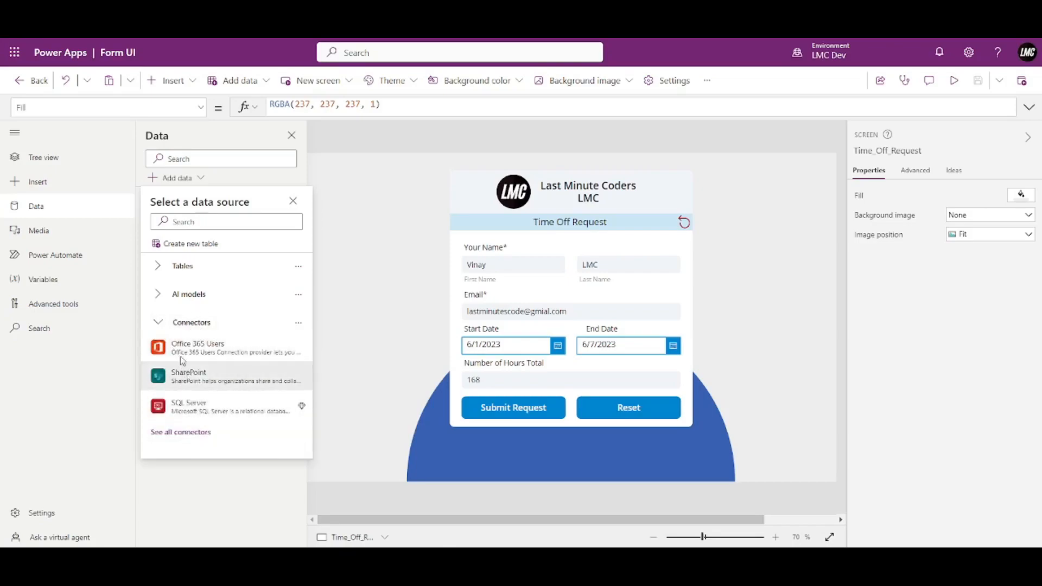
mouse_move(165, 355)
mouse_move(217, 413)
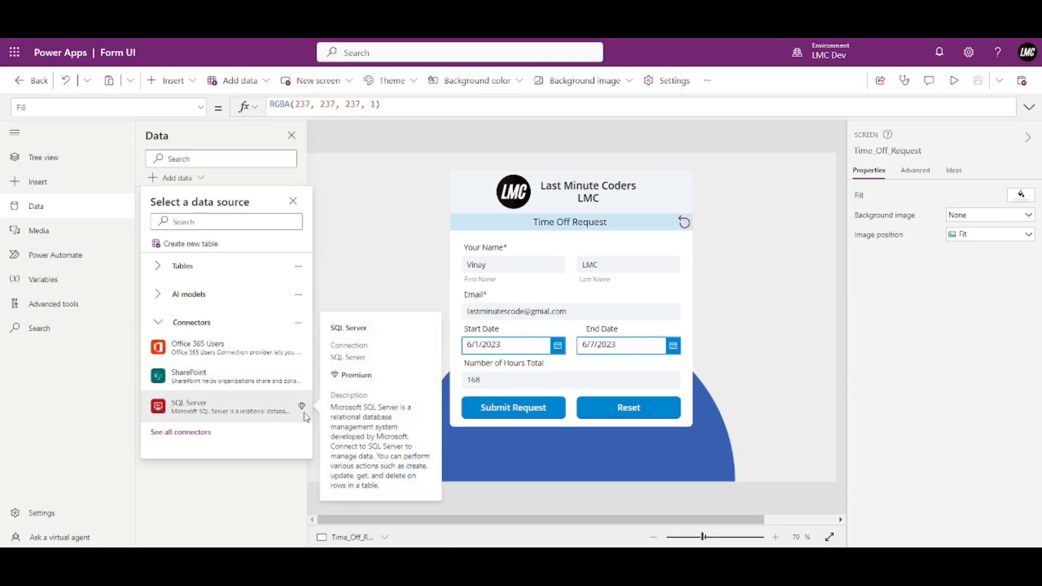
mouse_move(303, 408)
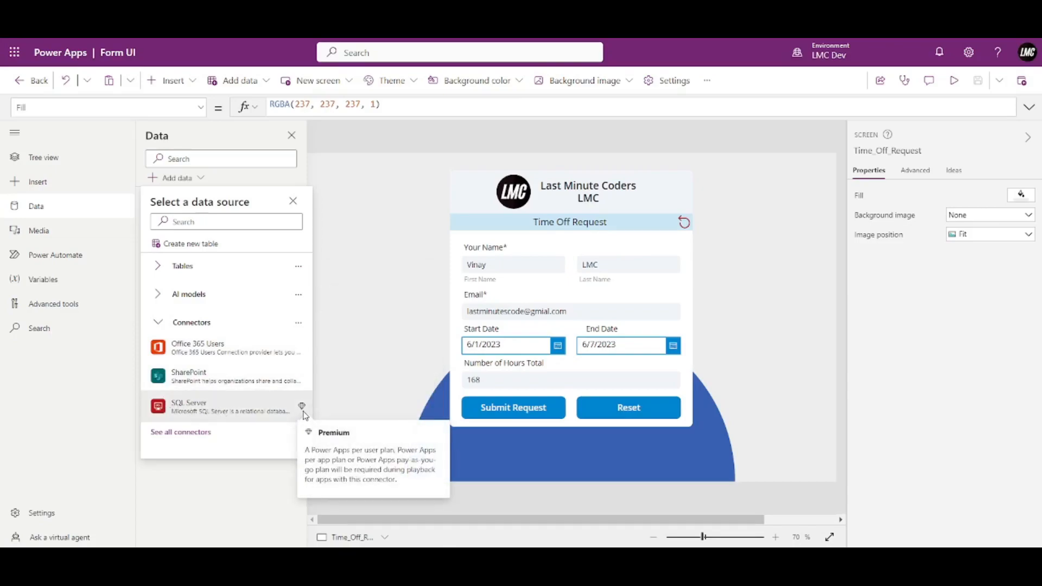
mouse_move(165, 407)
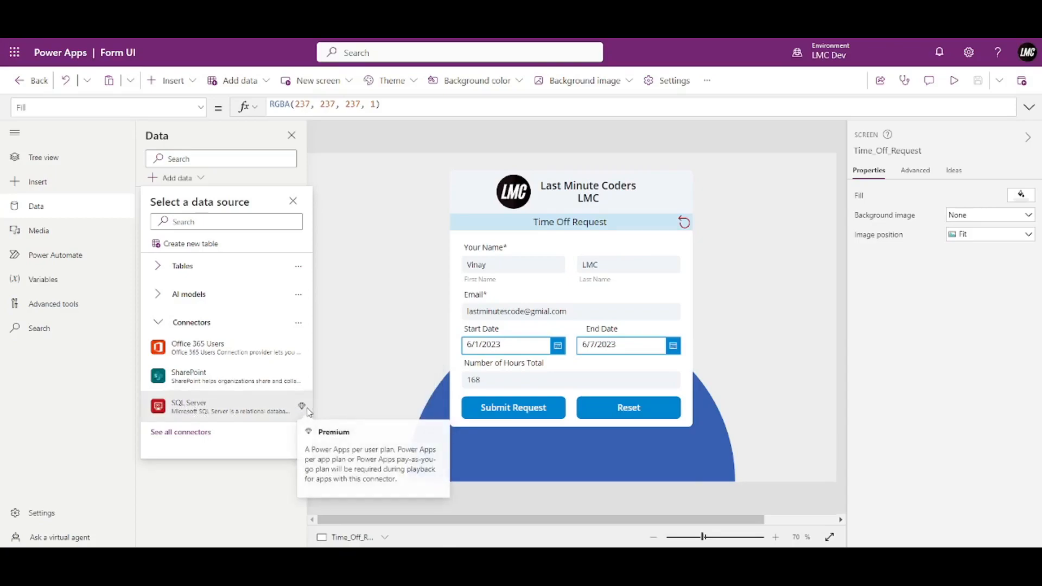
click(172, 434)
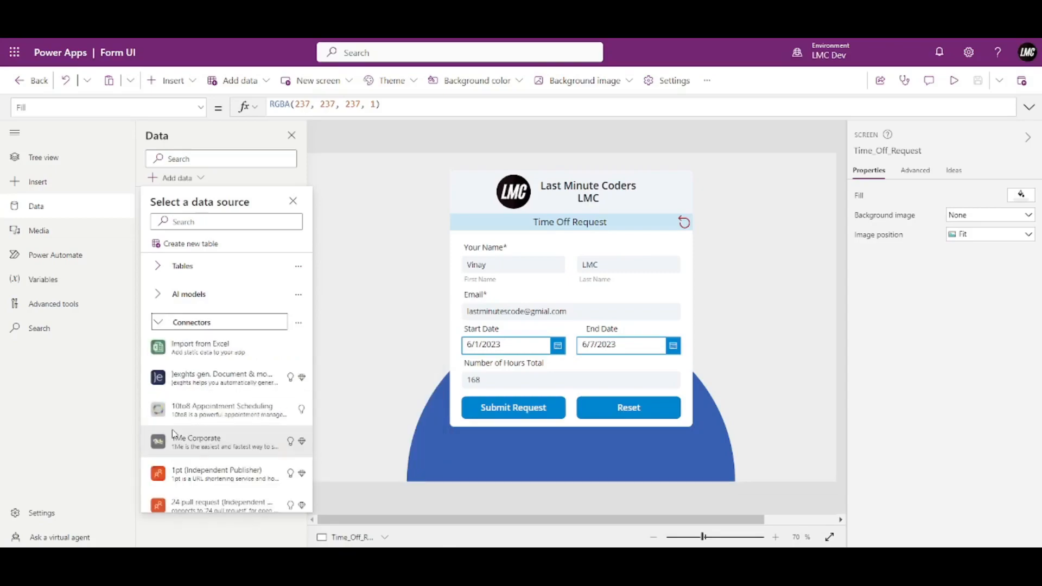
scroll(245, 387, up, 5)
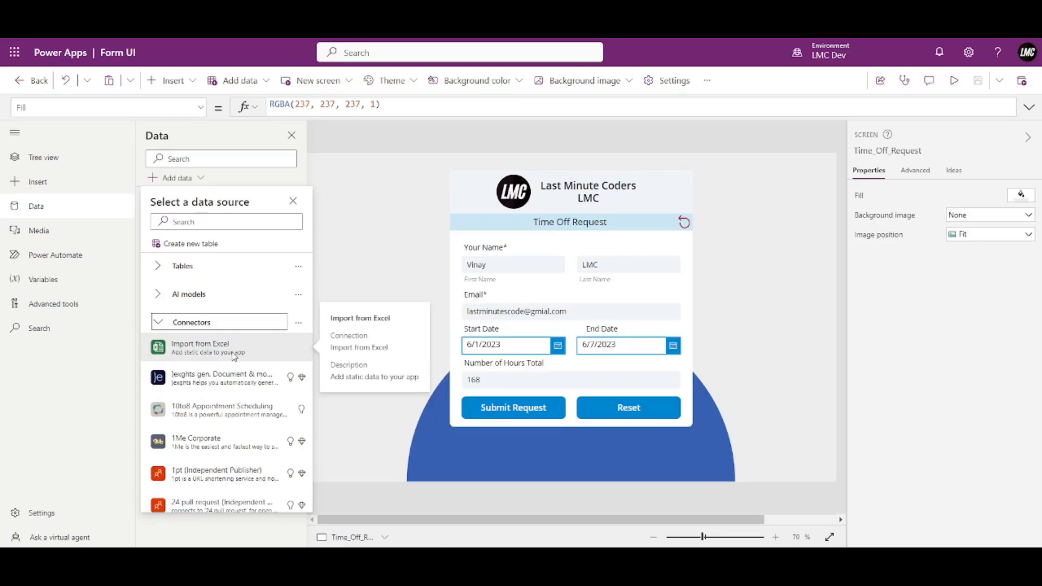
scroll(203, 402, down, 4)
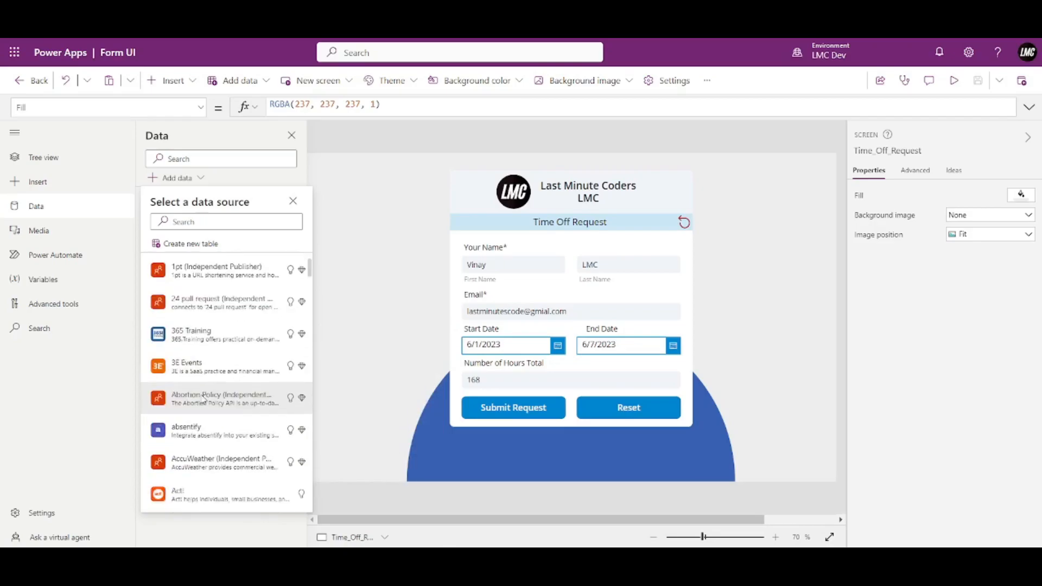
scroll(201, 414, down, 4)
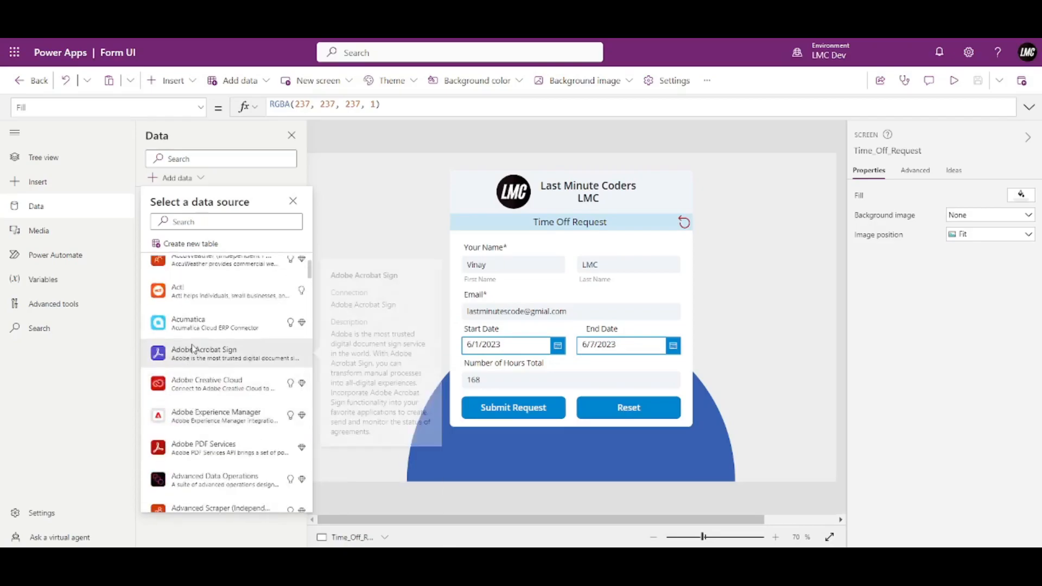
mouse_move(205, 451)
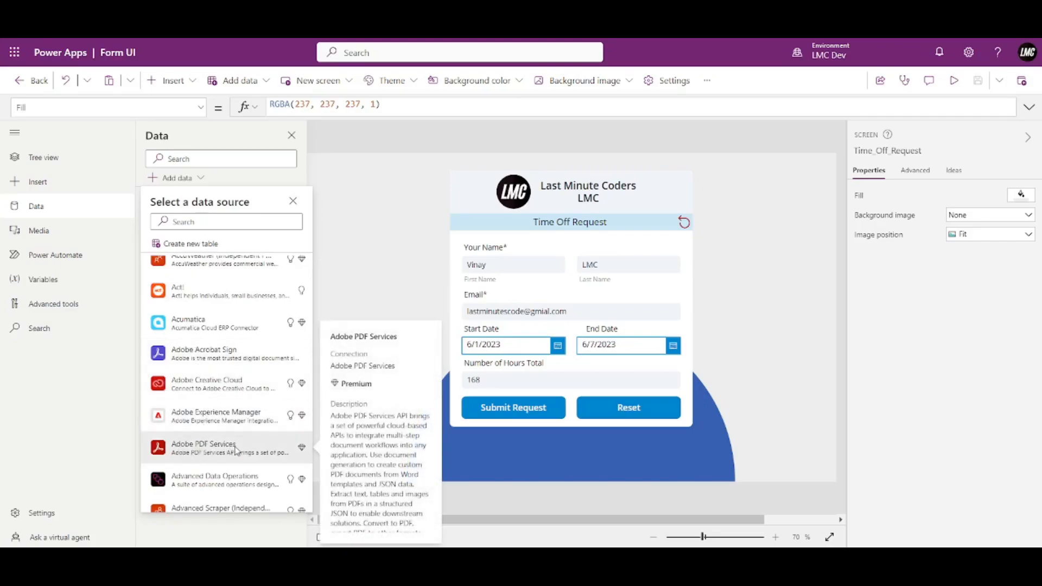
scroll(185, 341, down, 8)
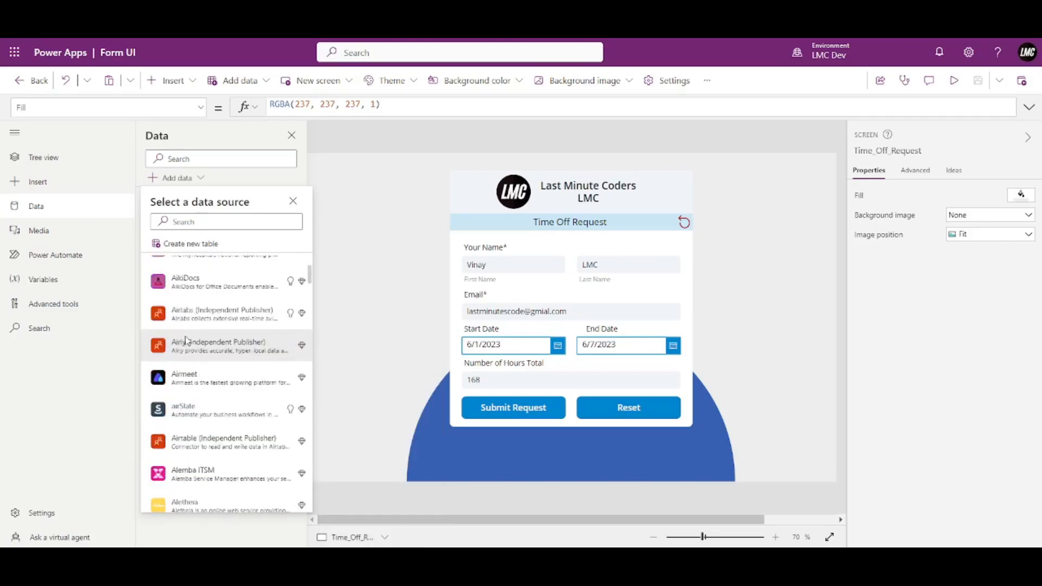
scroll(185, 341, down, 15)
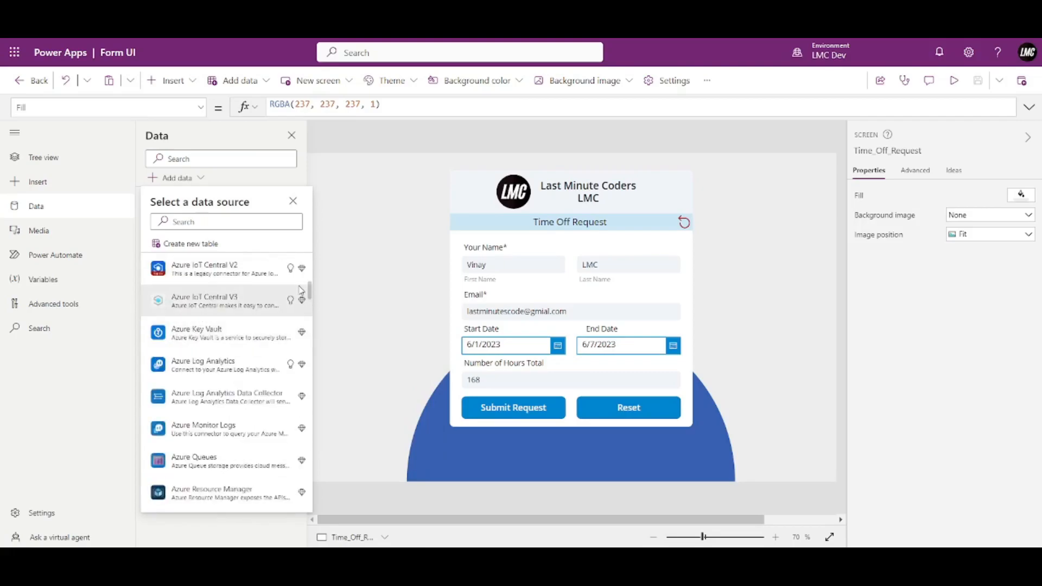
mouse_move(312, 295)
mouse_down()
mouse_move(310, 502)
mouse_move(310, 282)
mouse_up()
scroll(288, 280, up, 3)
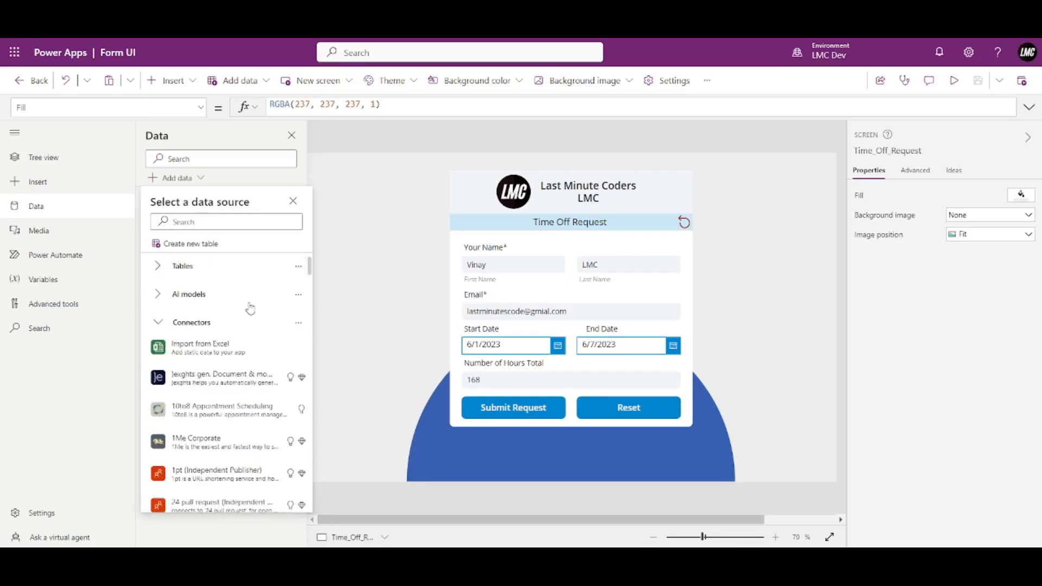
Add a new SharePoint connection using Connect directly (cloud services).
click(160, 325)
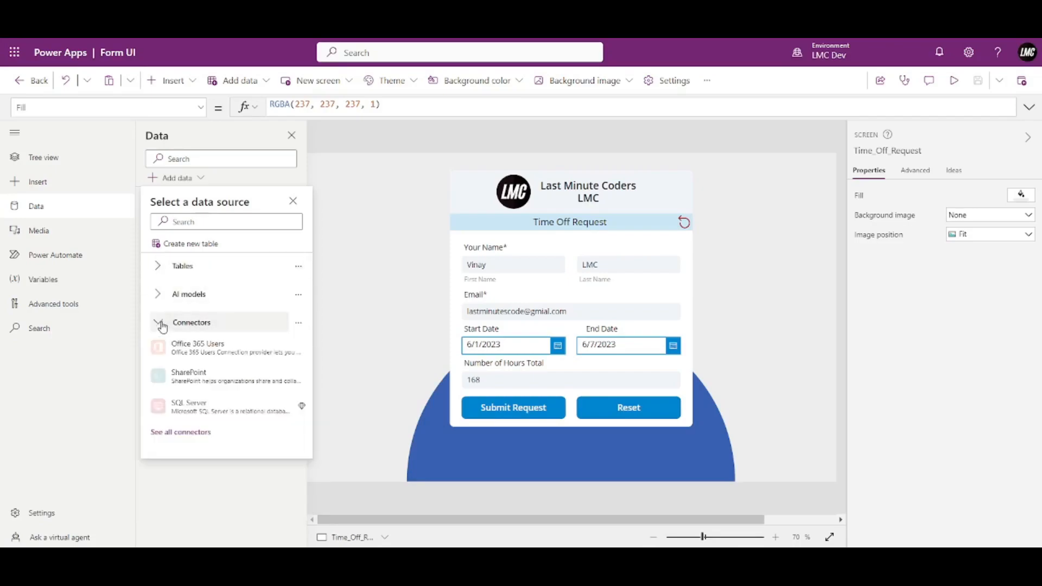
click(185, 381)
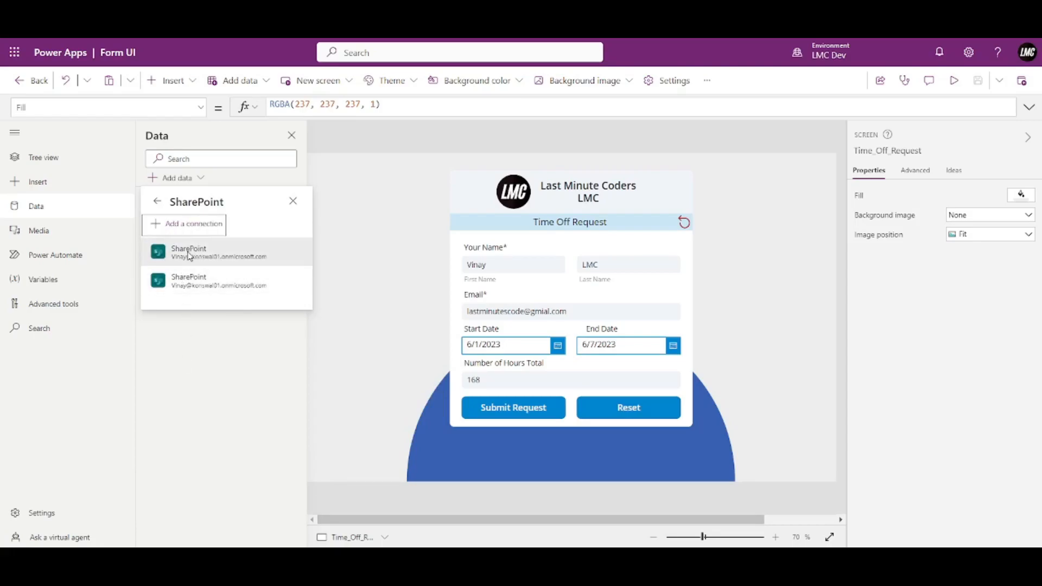
click(187, 228)
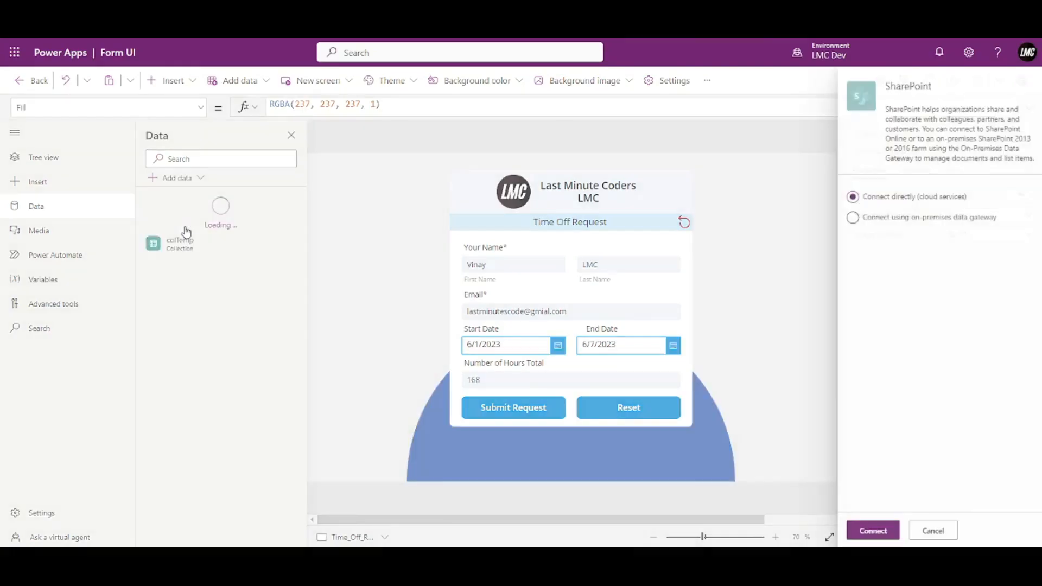
click(882, 532)
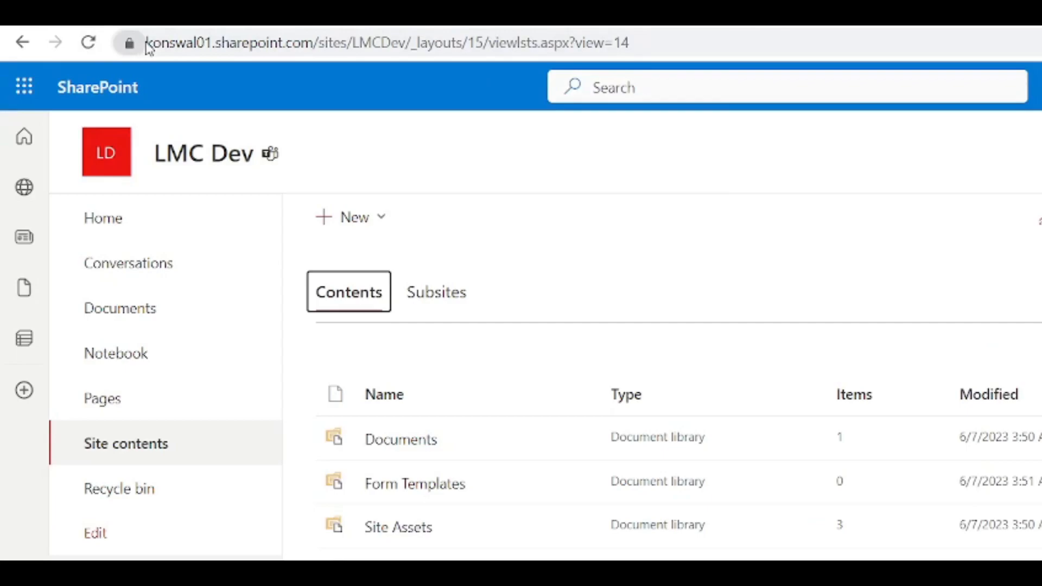
Select the LMC Dev SharePoint site URL in the address bar.
drag(146, 42, 409, 54)
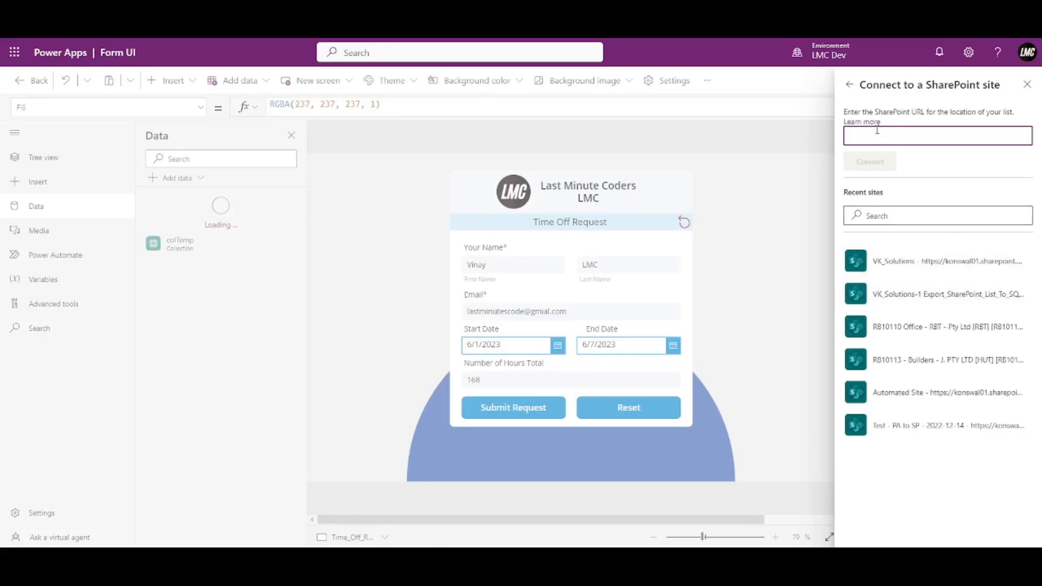
Paste the LMC Dev site URL, connect, and add the tbl_Demo list as a data source.
text(https://konswal01.sharepoint.com/sites/LMCDev/)
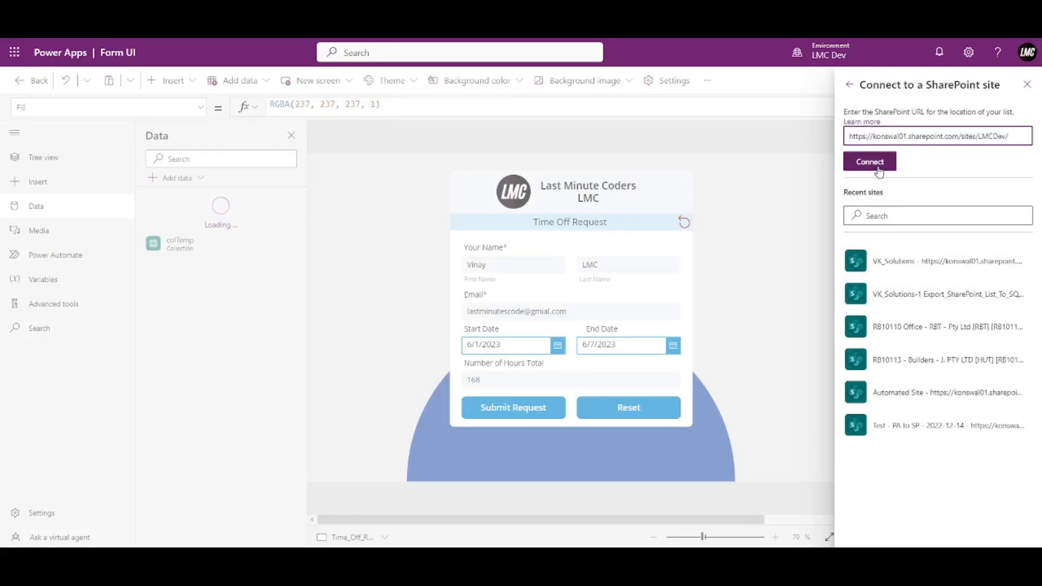
click(880, 172)
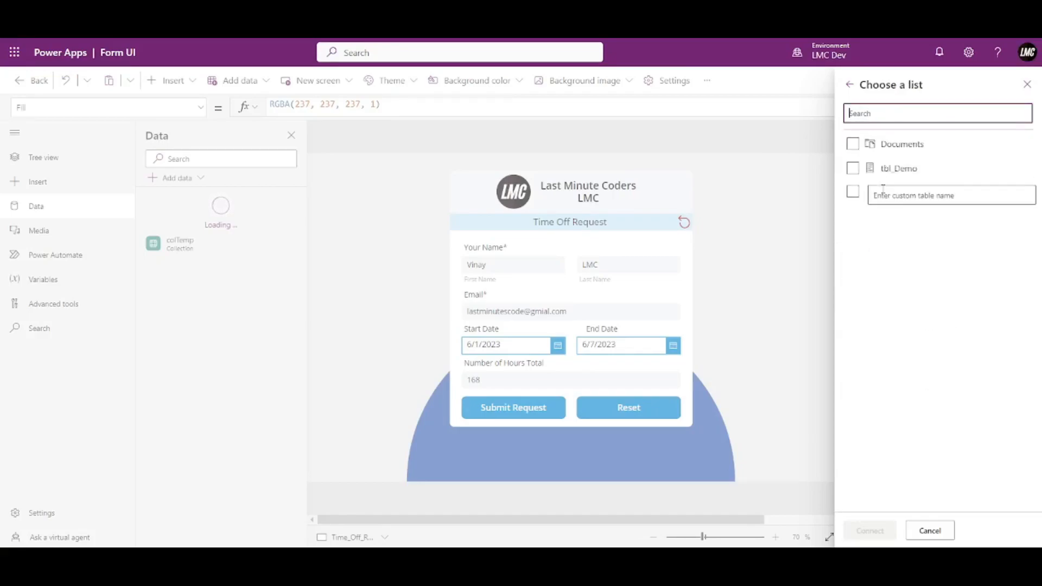
click(853, 170)
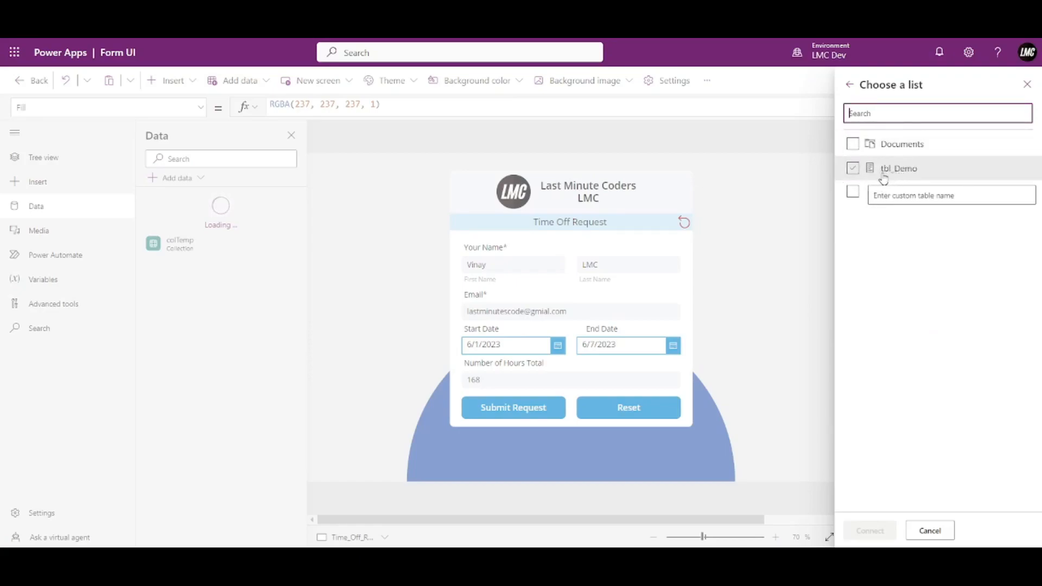
click(852, 173)
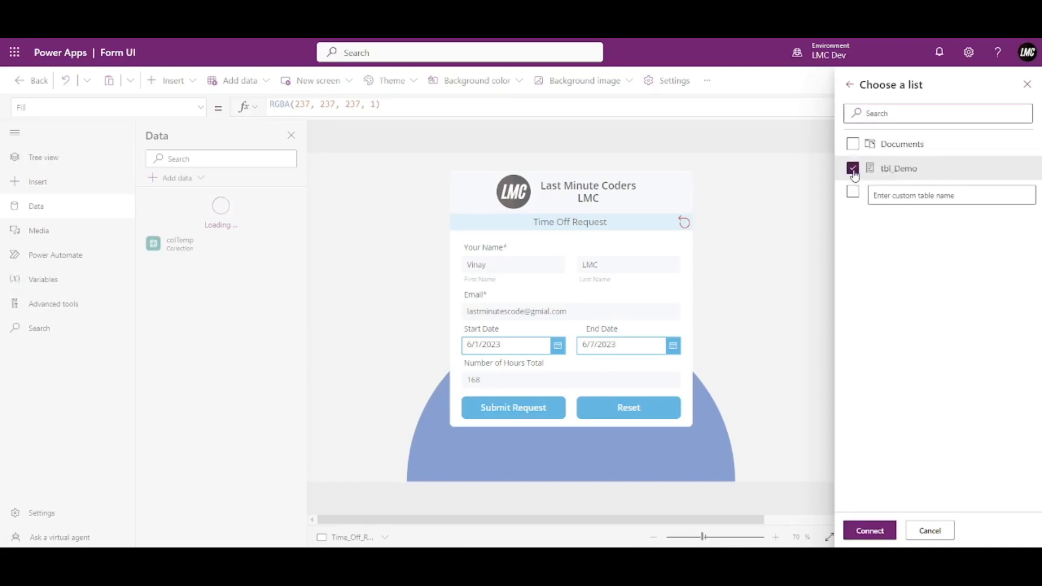
click(880, 531)
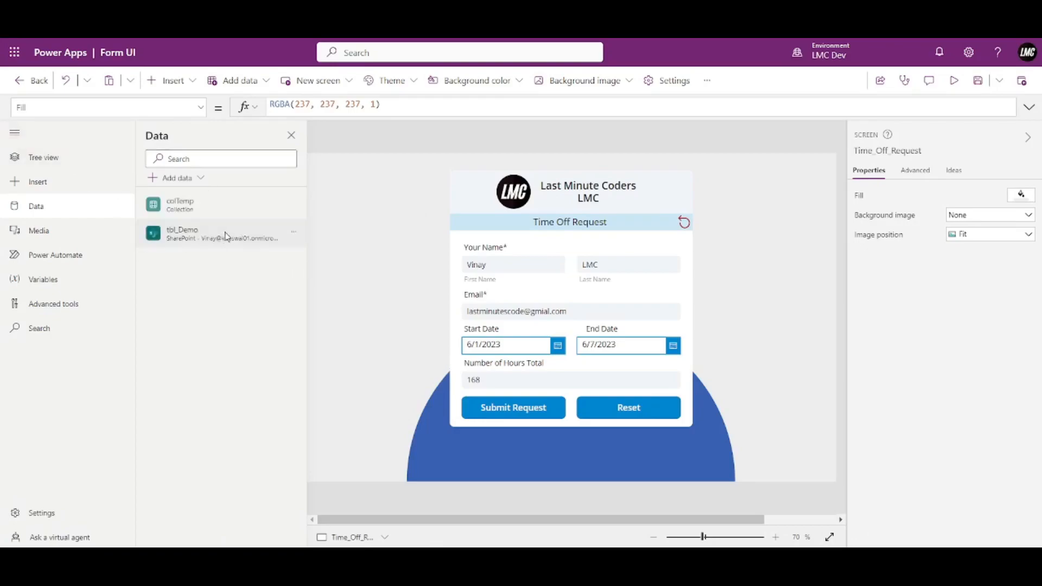
Collapse the left rail and open the tbl_Demo list in SharePoint.
mouse_move(200, 240)
click(14, 132)
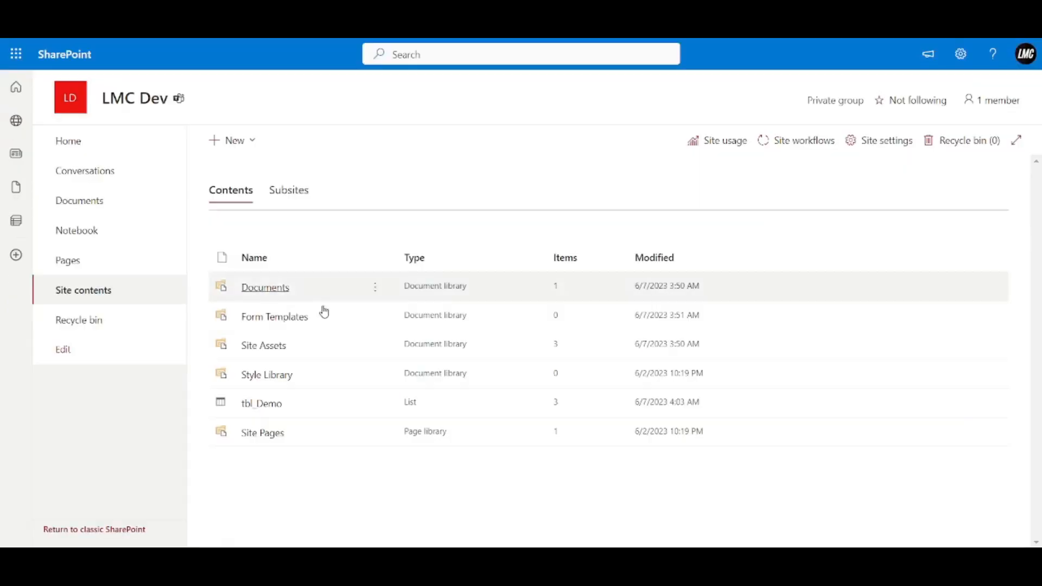
click(253, 411)
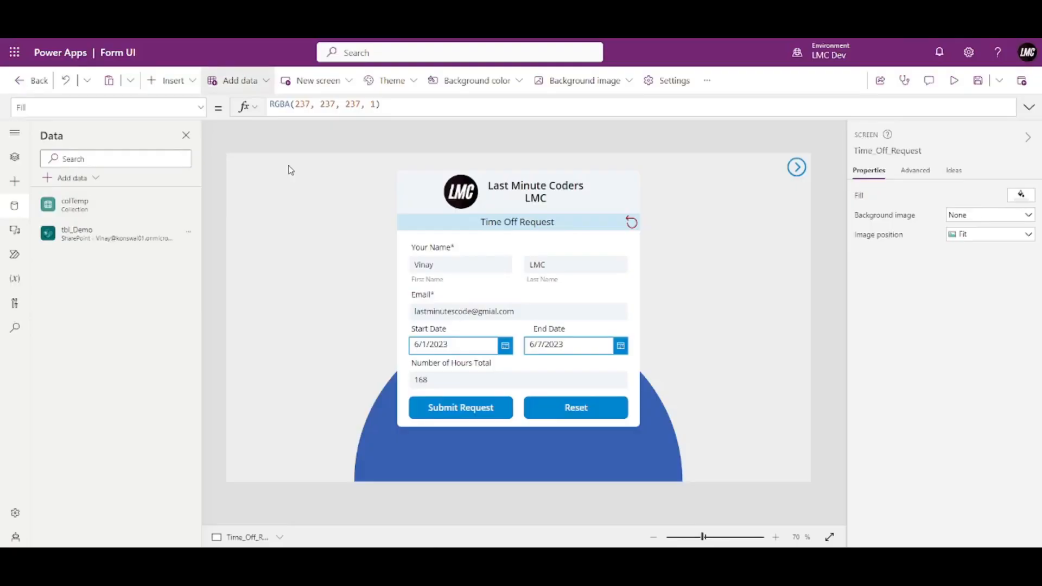
Add a blank Screen1 and insert a Data table (preview) found by searching 'data'.
click(13, 158)
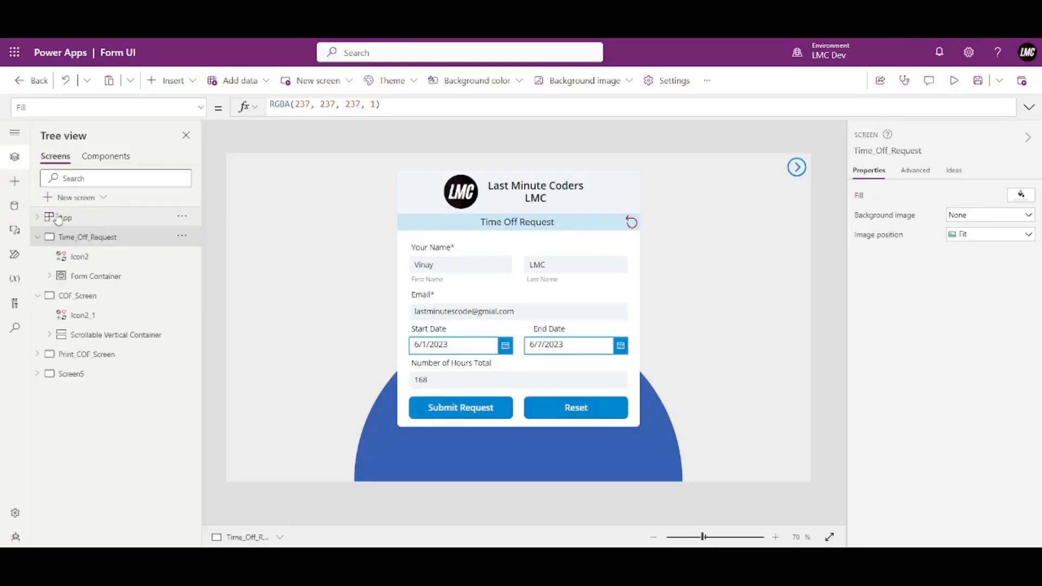
click(74, 199)
click(80, 270)
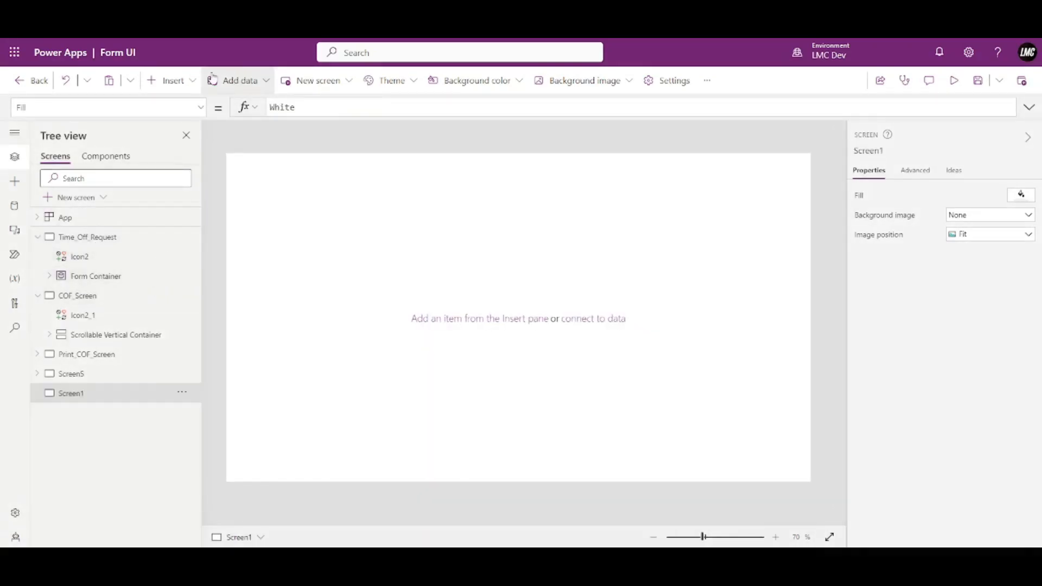
click(175, 81)
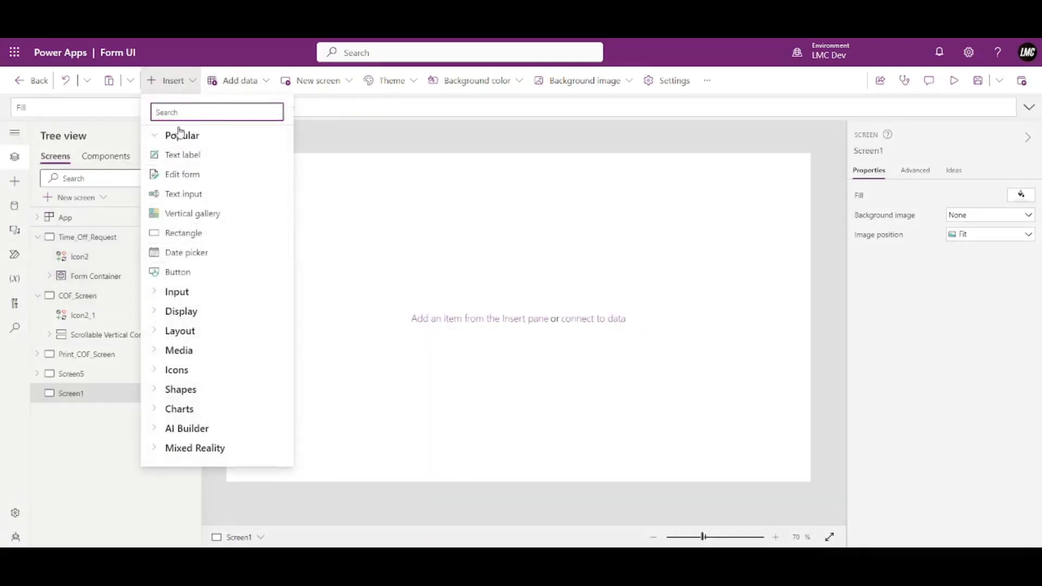
text(data)
click(186, 157)
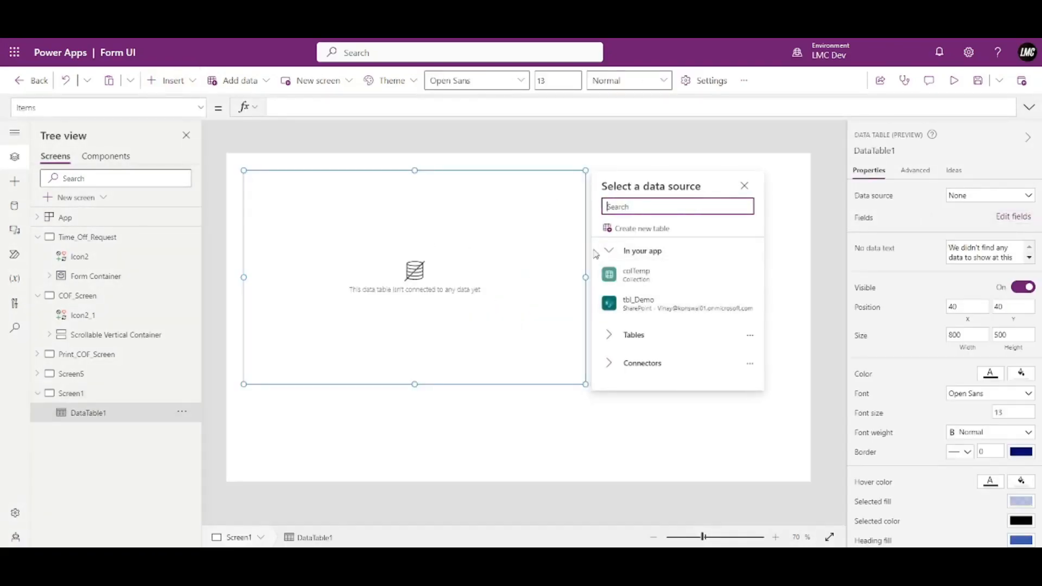
Bind DataTable1 to tbl_Demo, enlarge it, and remove the Attachments field, leaving Title, Name and Age.
click(631, 305)
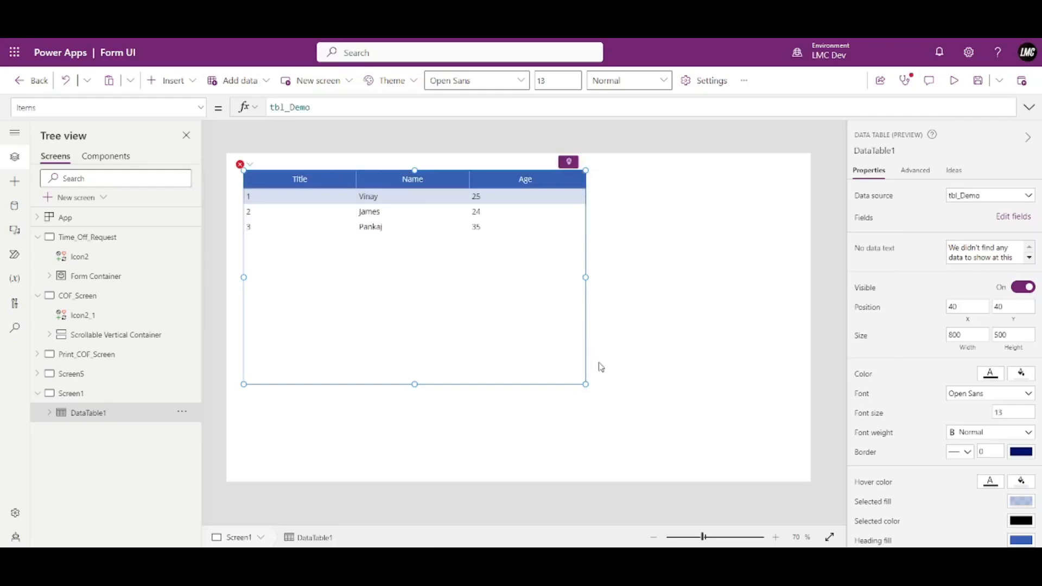
drag(586, 384, 787, 264)
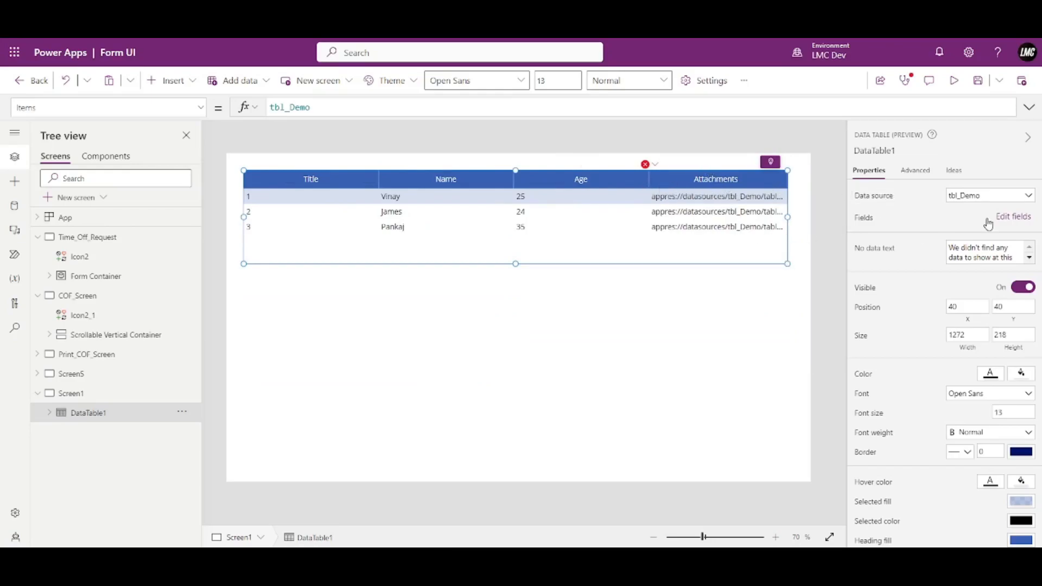
click(1013, 217)
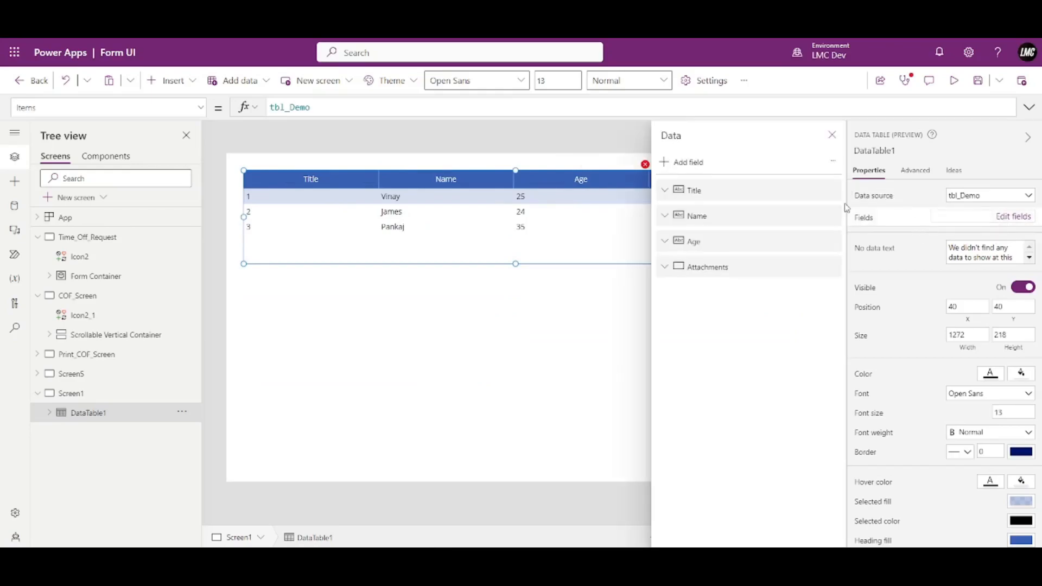
click(832, 266)
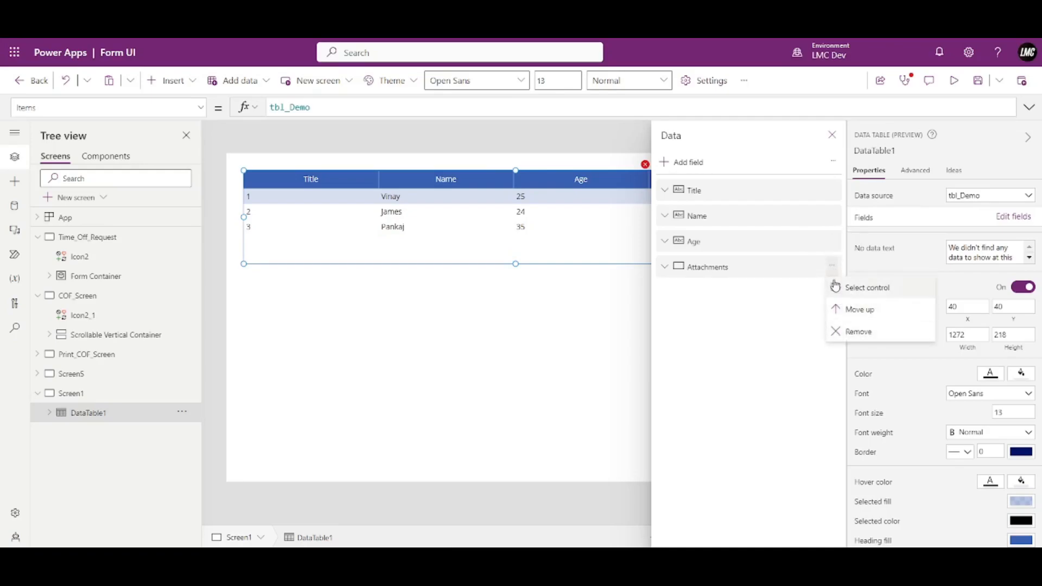
click(843, 331)
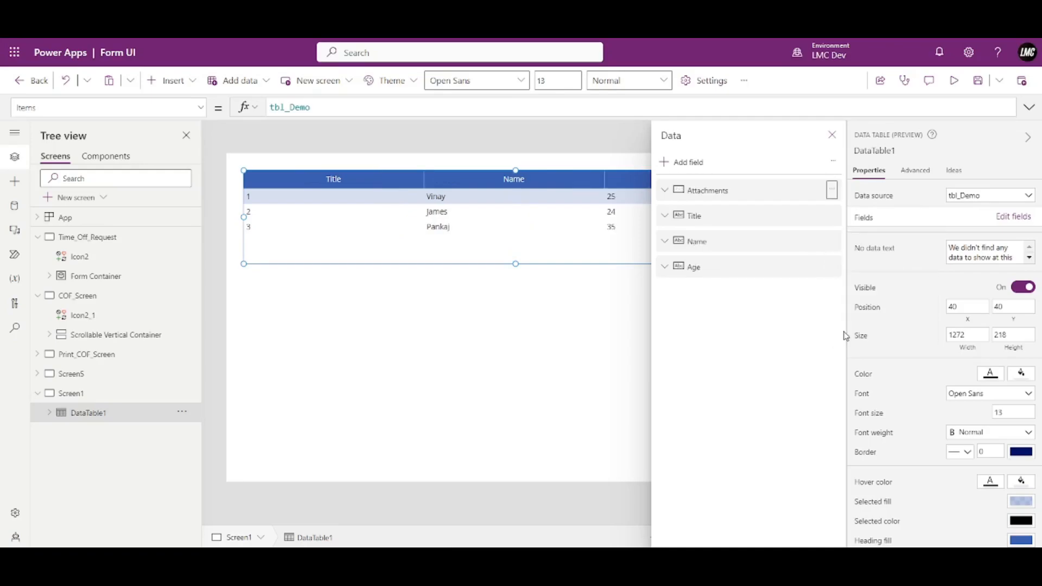
click(832, 134)
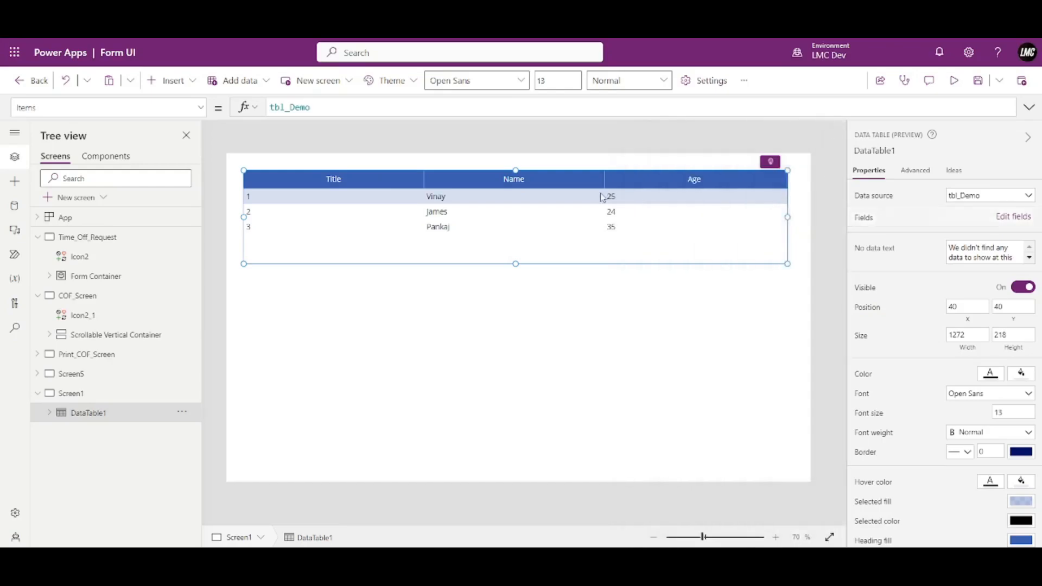
click(1024, 137)
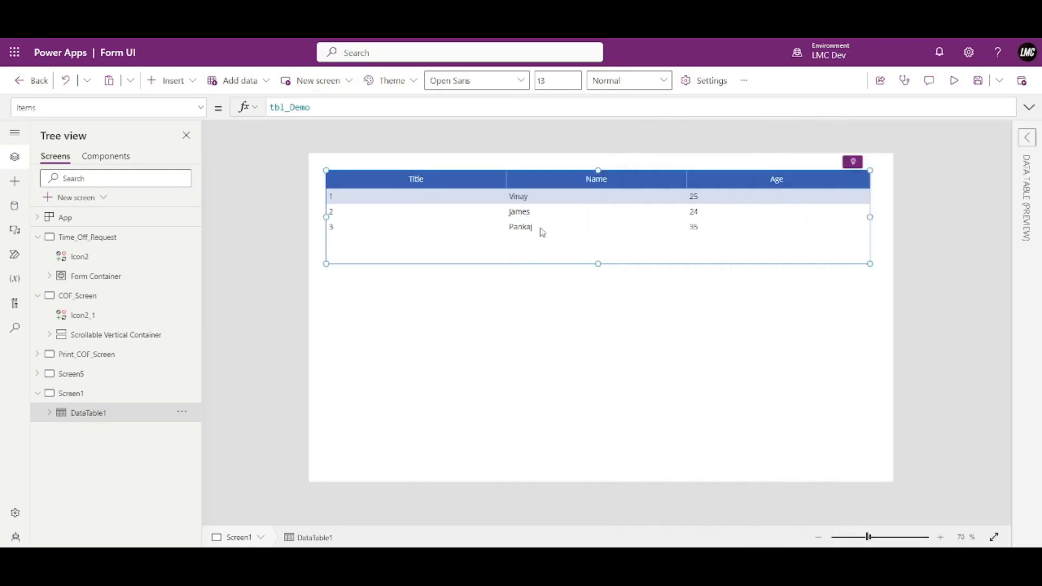
click(395, 221)
click(597, 228)
click(727, 227)
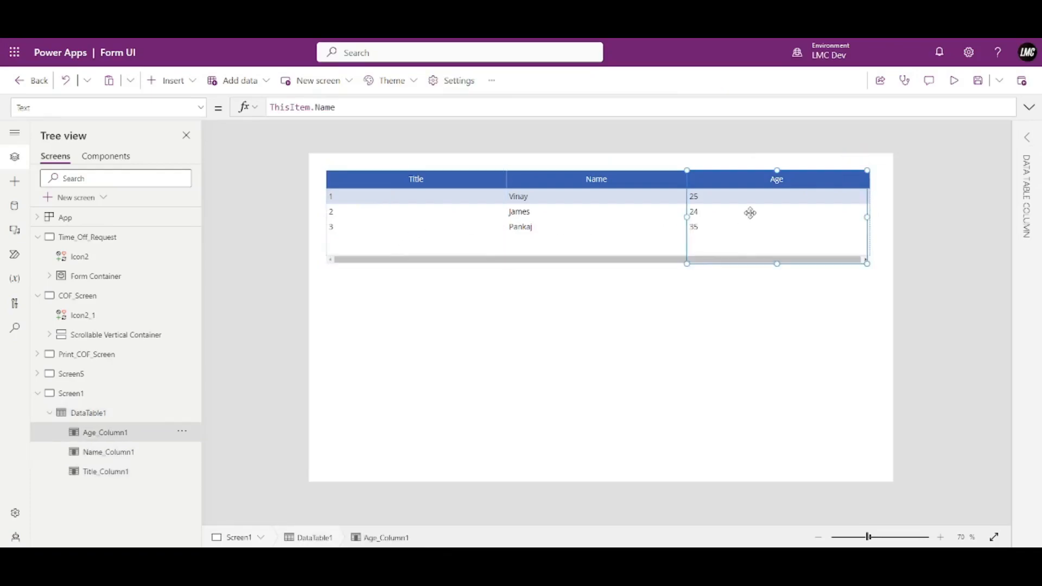
click(954, 81)
click(644, 147)
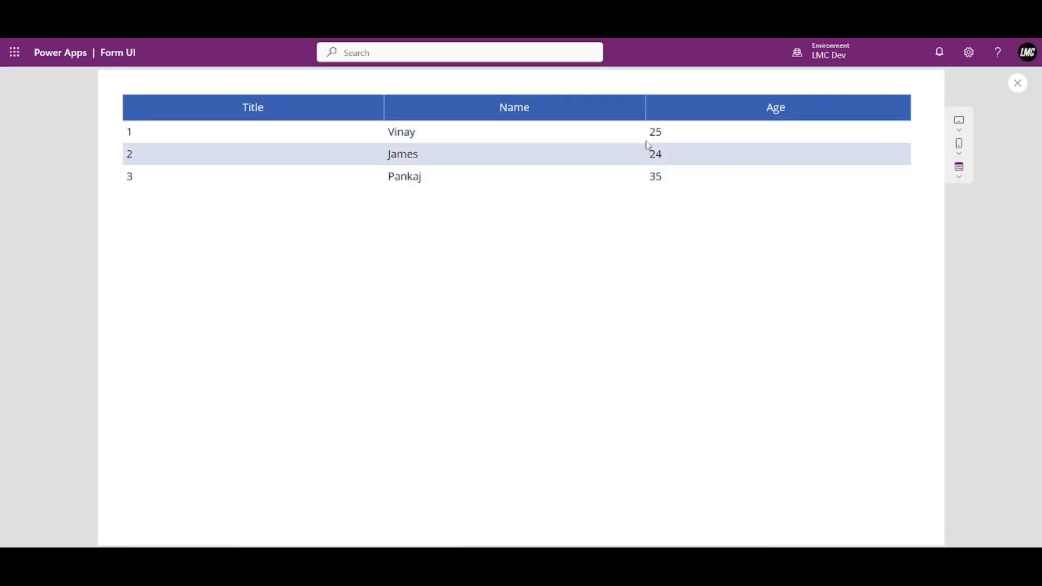
click(1017, 83)
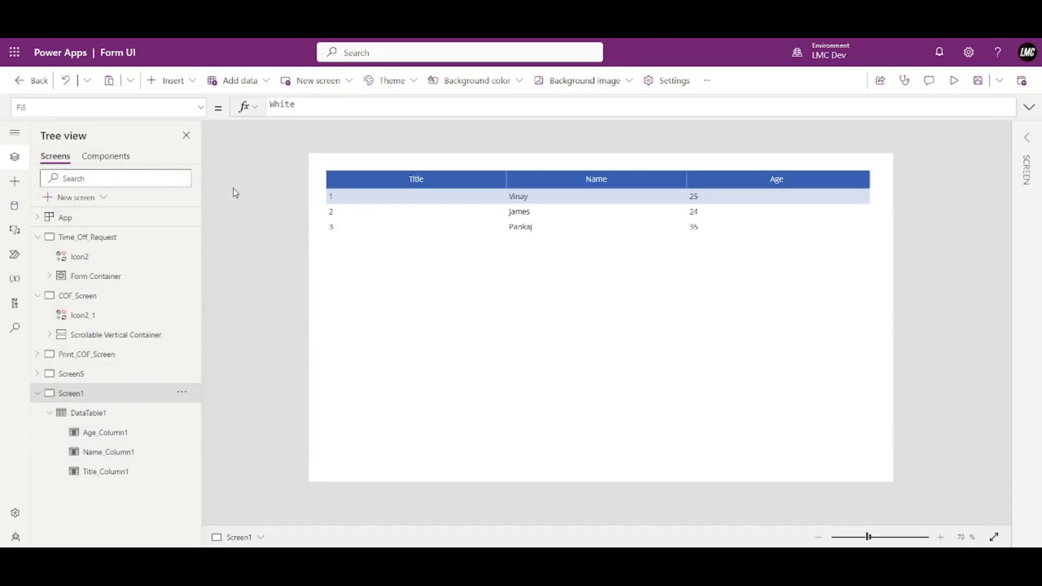
Select the Time_Off_Request screen and view the tbl_Demo SharePoint list without the Next steps pane.
click(60, 243)
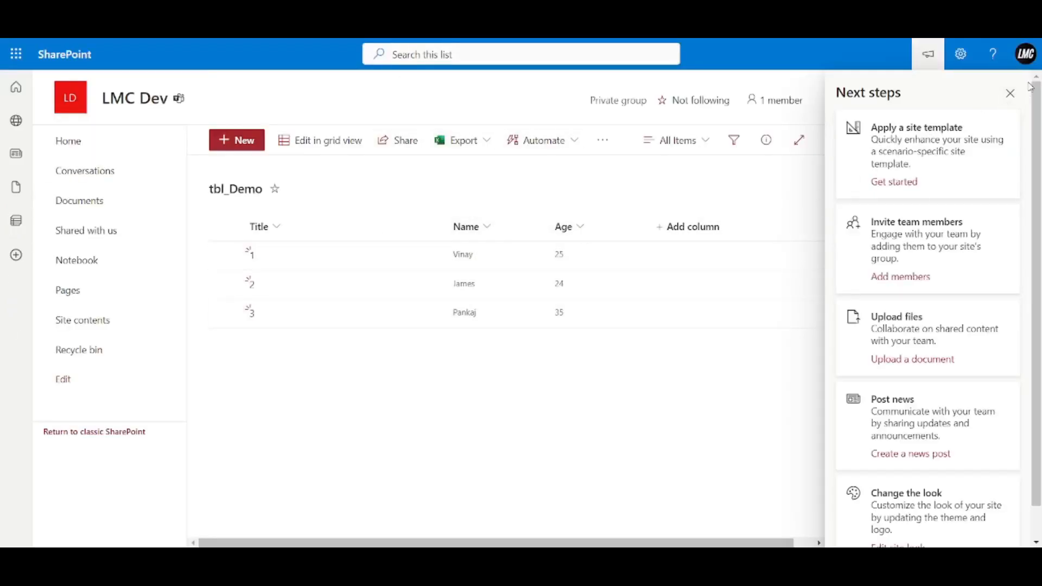
click(1010, 93)
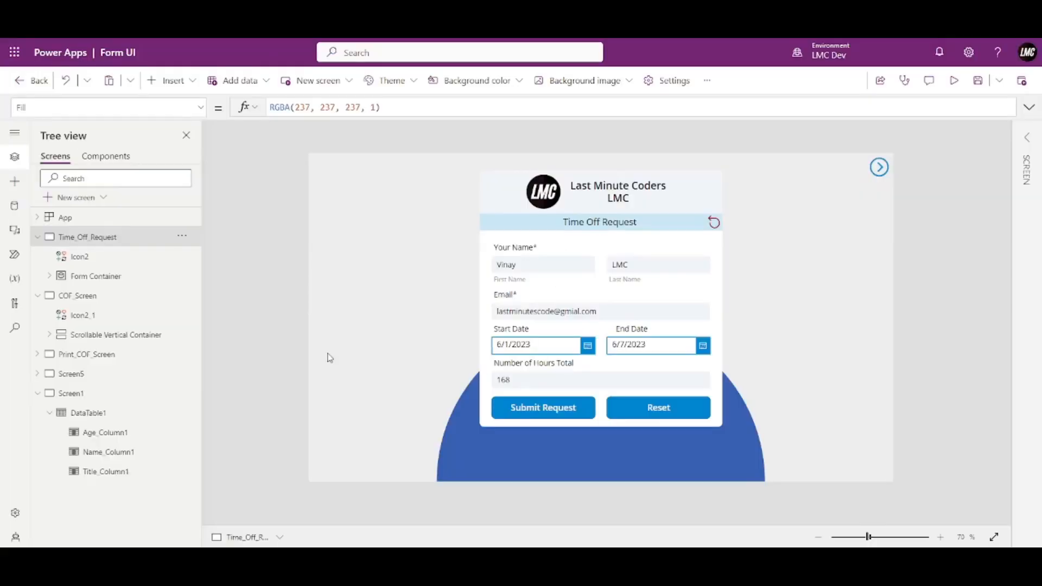
Switch to Screen1 and add three trial text labels below the data table.
click(37, 237)
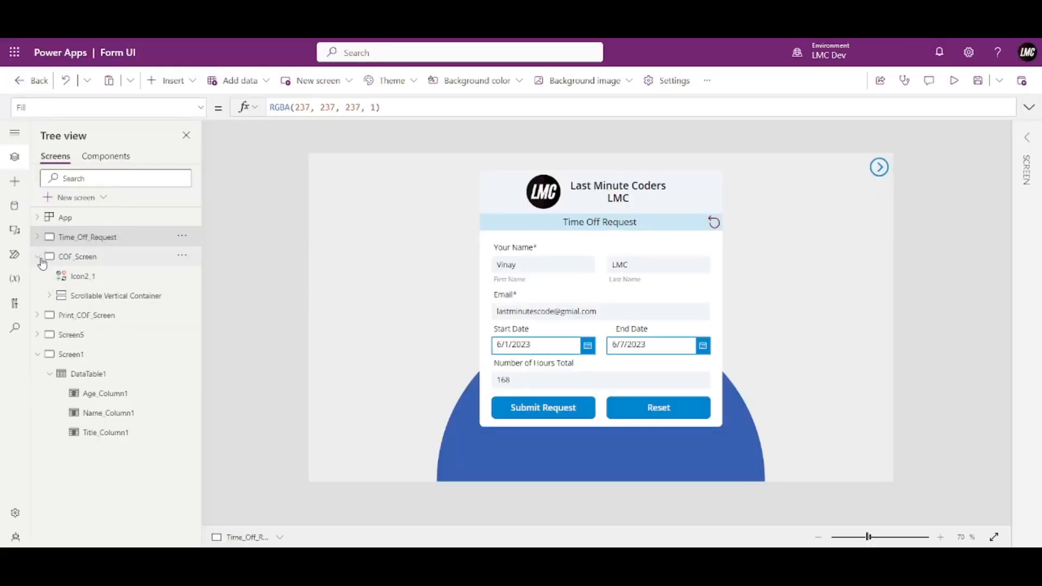
click(38, 257)
click(68, 318)
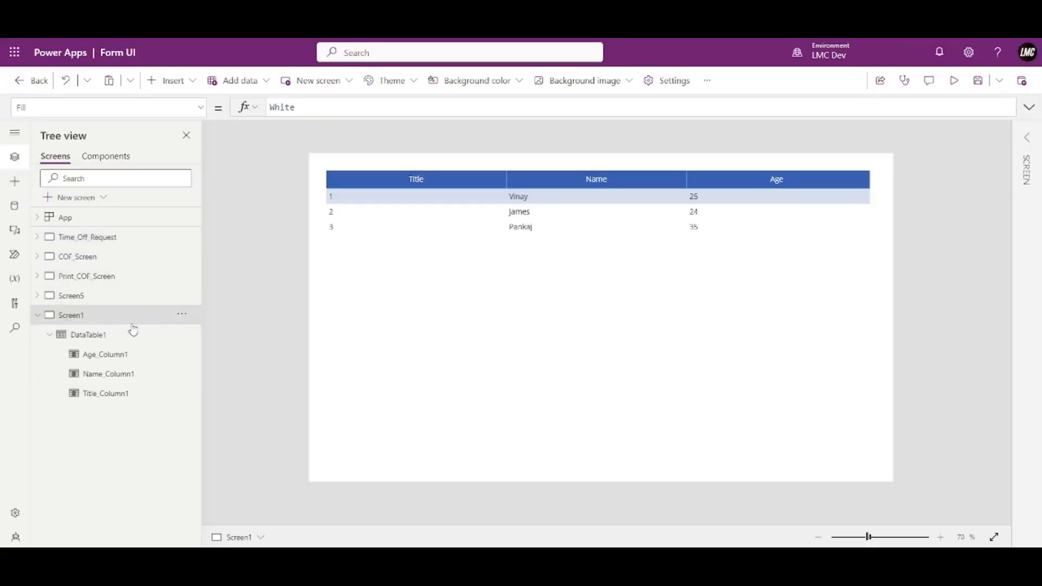
click(178, 81)
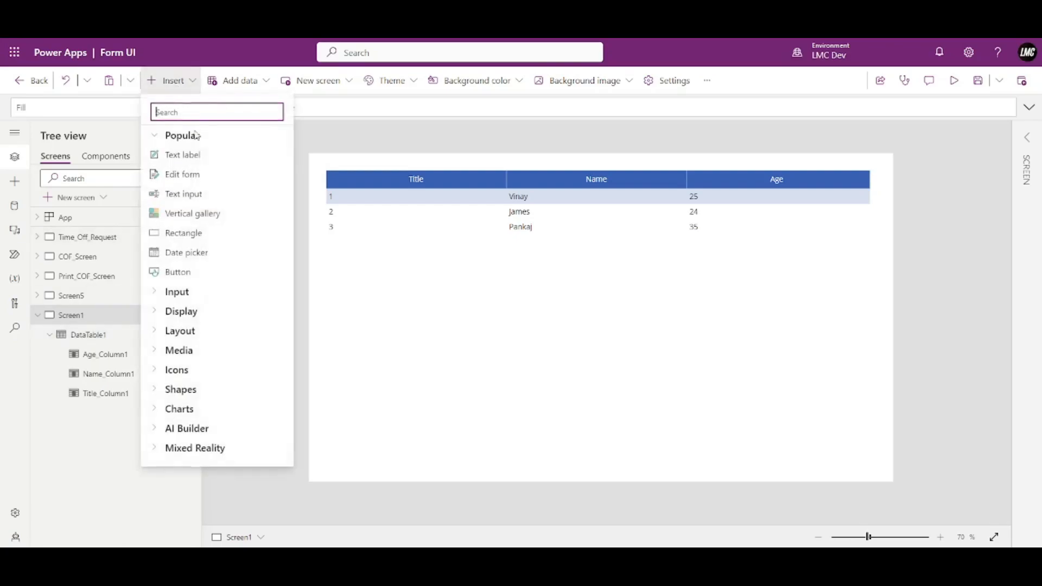
click(194, 158)
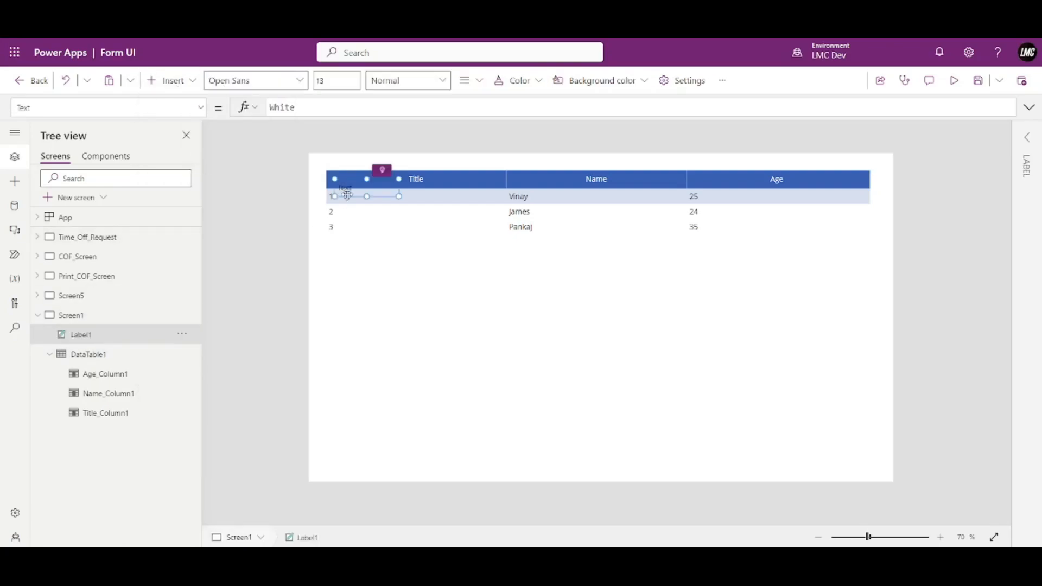
drag(376, 186, 516, 331)
key(ctrl+c)
key(ctrl+v)
key(ctrl+v)
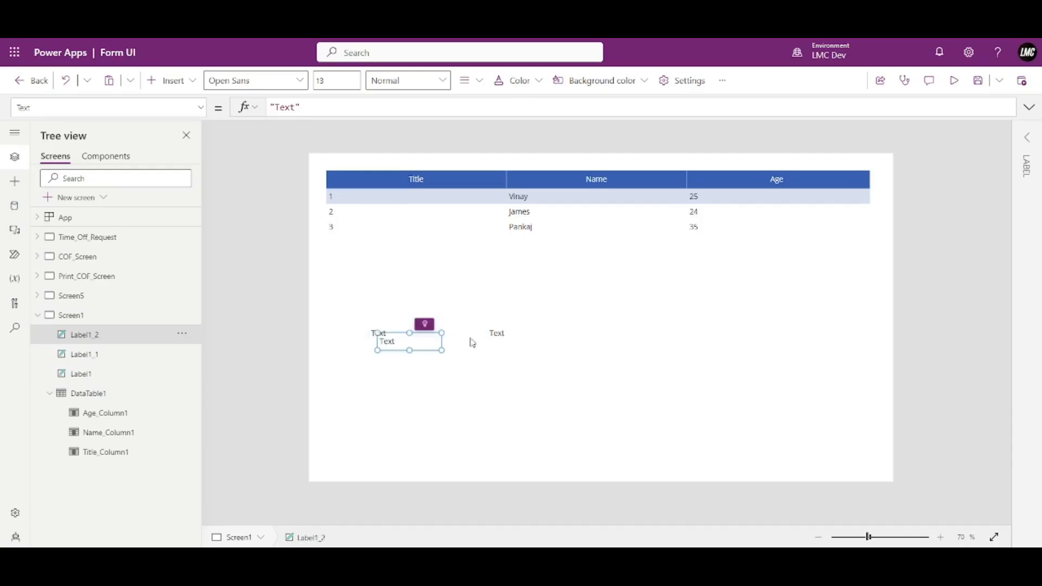
drag(421, 341, 615, 333)
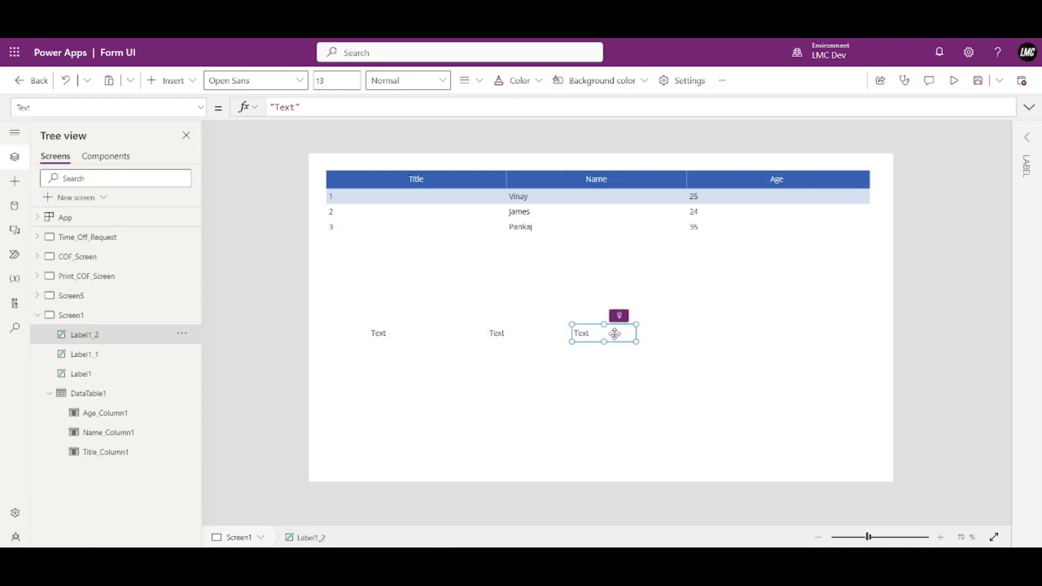
Delete all three trial text labels from Screen1.
click(405, 331)
shift+click(495, 336)
shift+click(578, 333)
key(Delete)
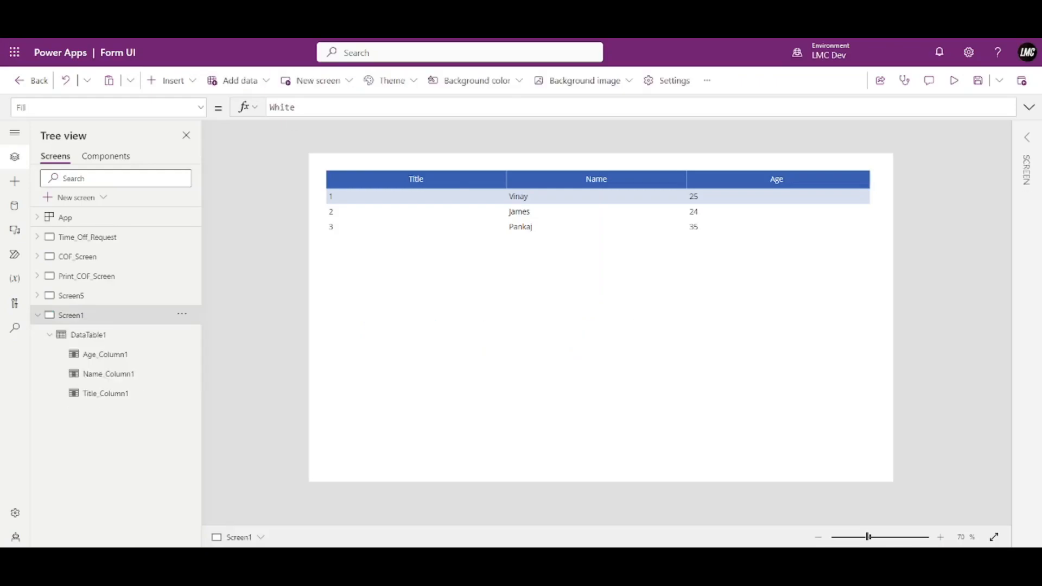
Add three text input boxes side by side below the tbl_Demo table.
click(188, 82)
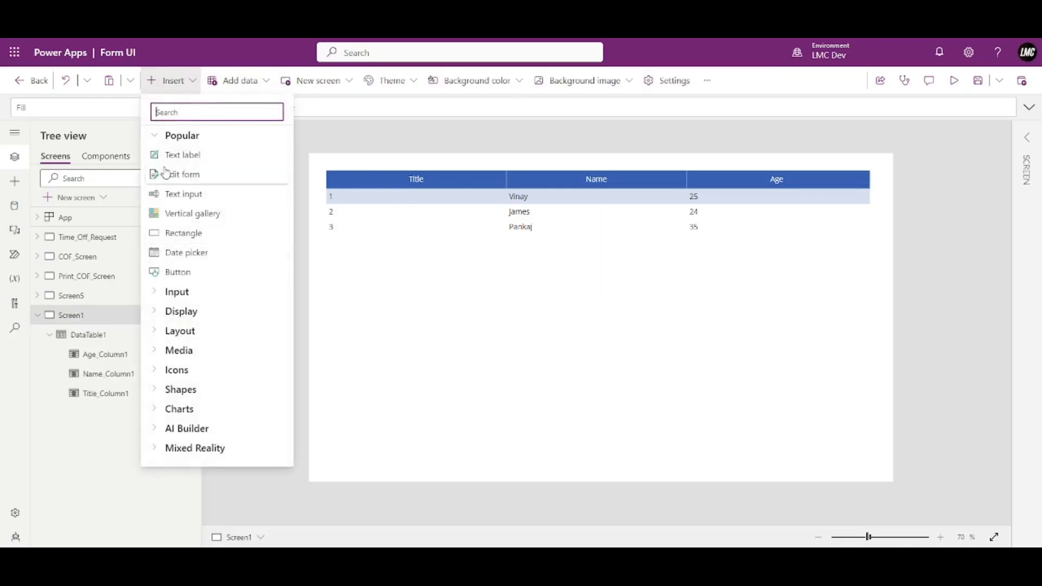
click(187, 195)
drag(396, 187, 575, 310)
key(ctrl+c)
key(ctrl+v)
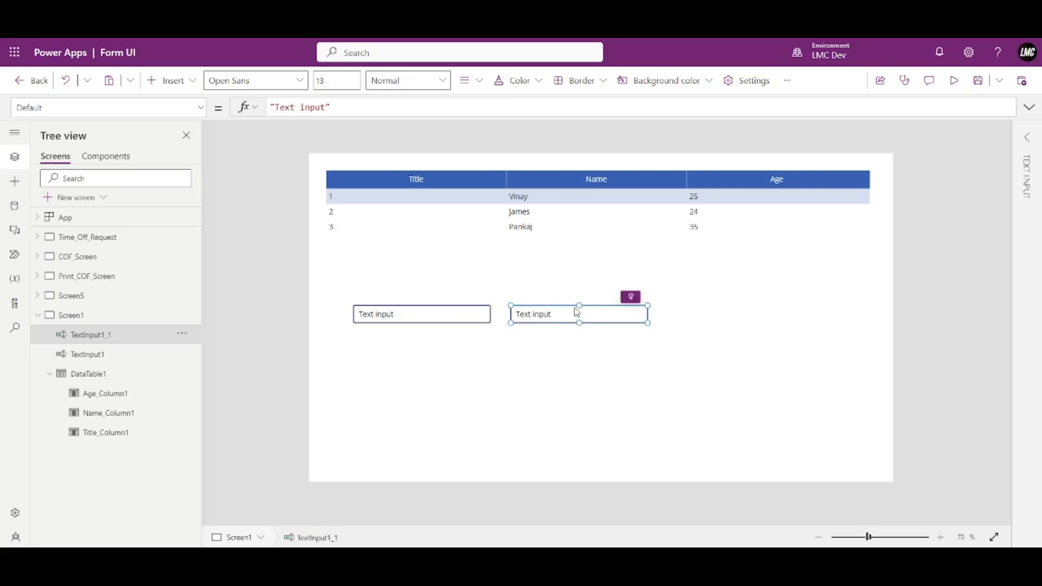
key(ctrl+v)
drag(459, 318, 773, 315)
Add a button below the text inputs and label it 'Save to SP'.
click(173, 81)
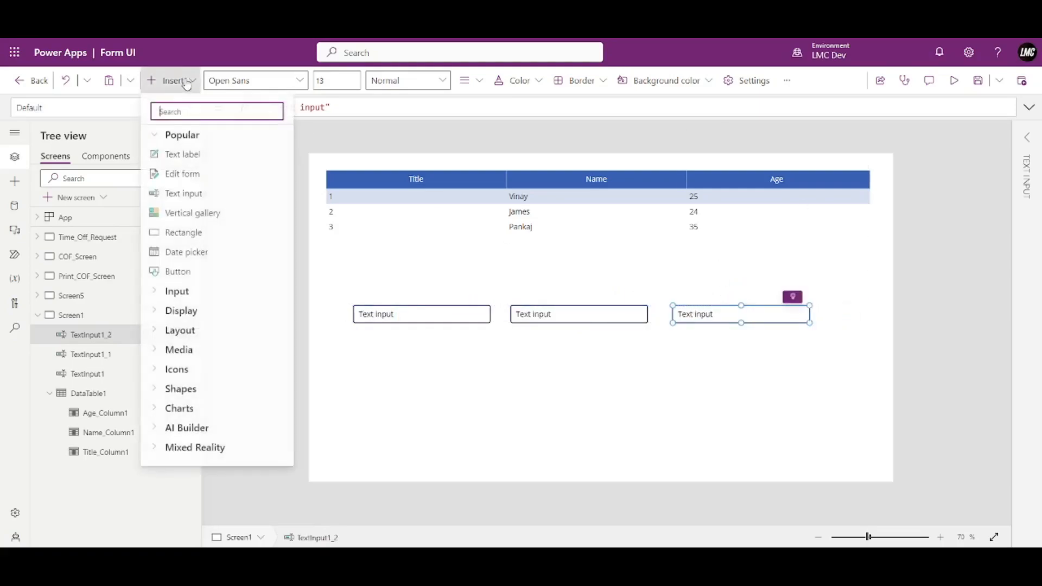
click(182, 274)
drag(371, 188, 571, 356)
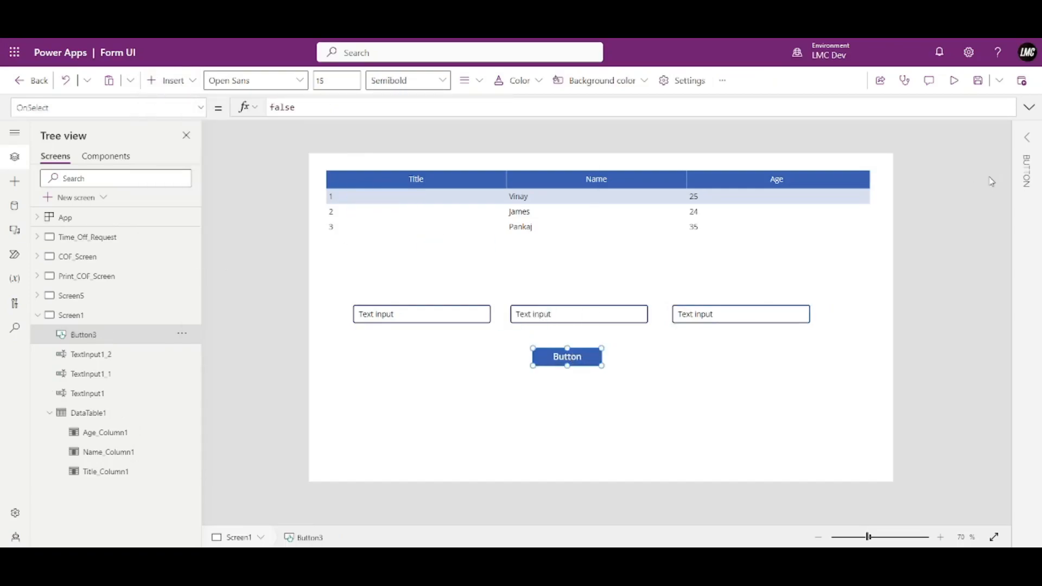
click(1028, 137)
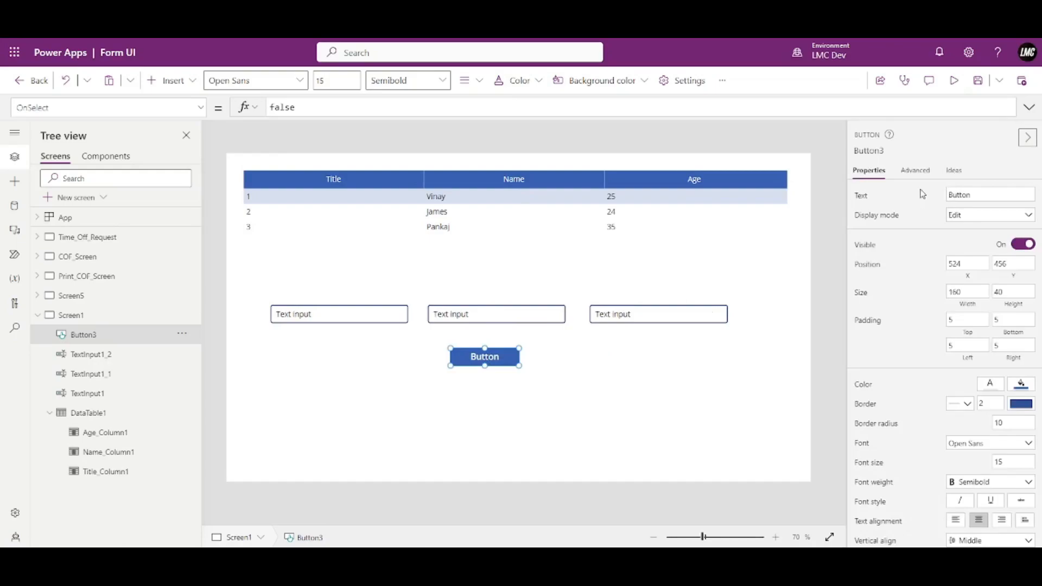
click(1005, 195)
text(Save to SP)
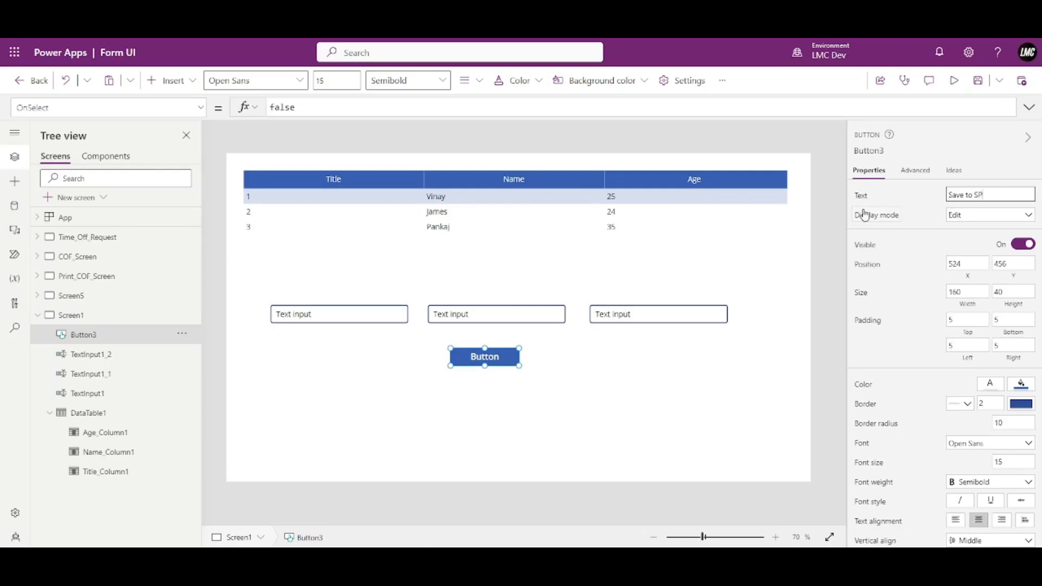
click(948, 134)
Clear the 'Text input' default value from each of the three text inputs.
click(340, 322)
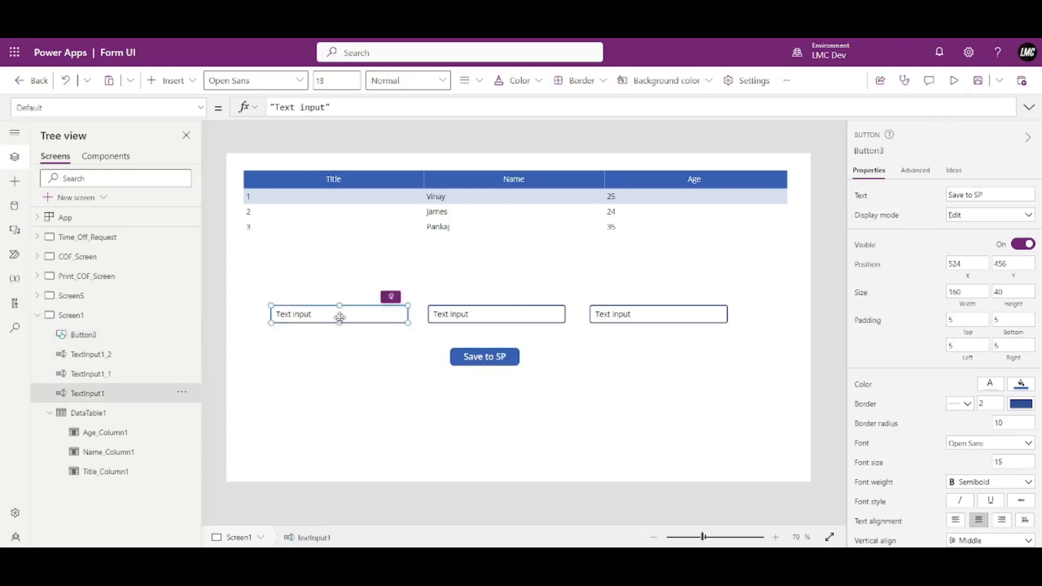
drag(987, 196, 907, 198)
key(BackSpace)
click(527, 325)
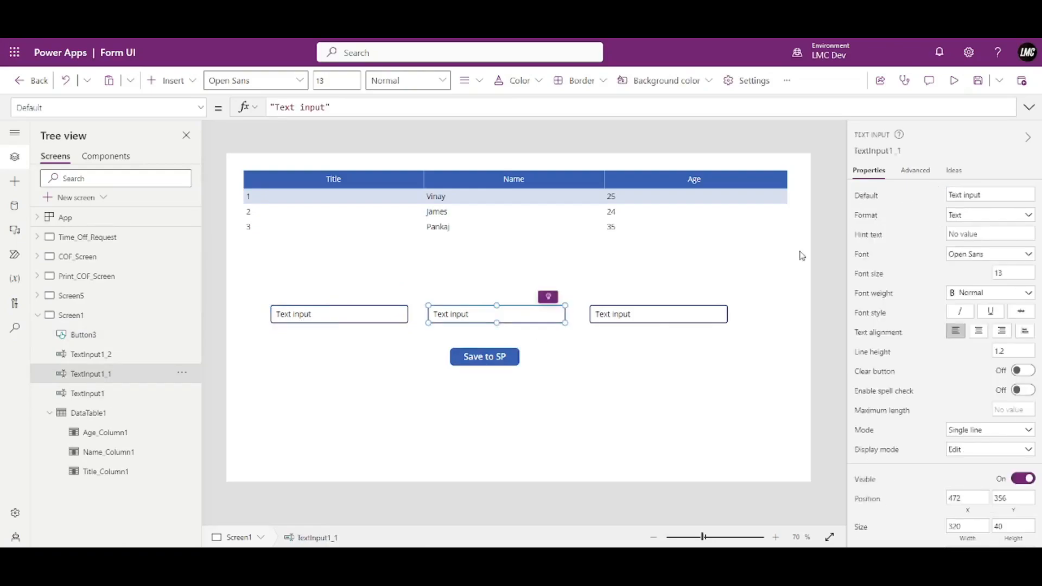
drag(988, 195, 934, 191)
key(BackSpace)
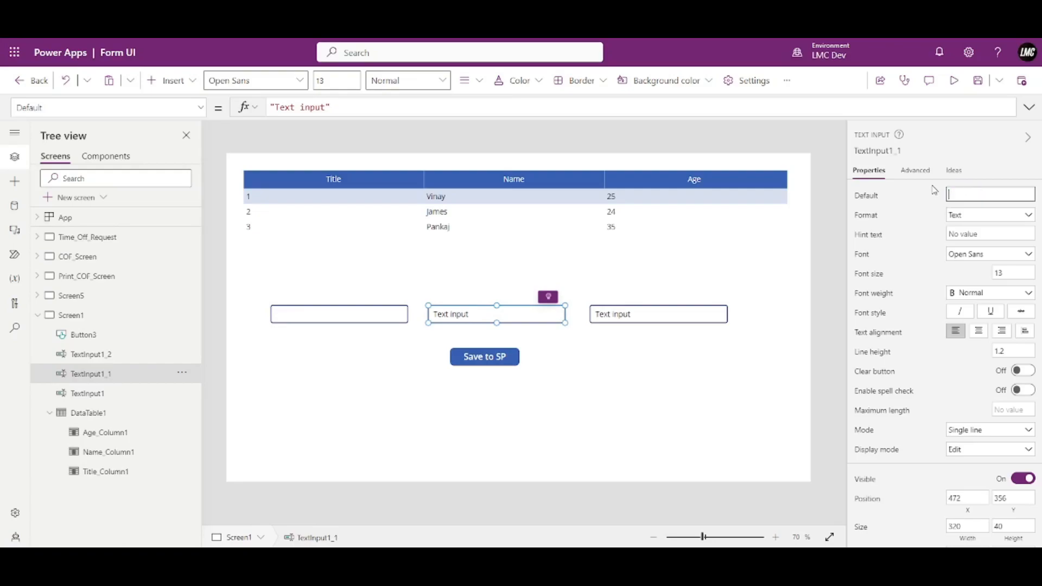
click(701, 323)
drag(989, 194, 908, 189)
key(BackSpace)
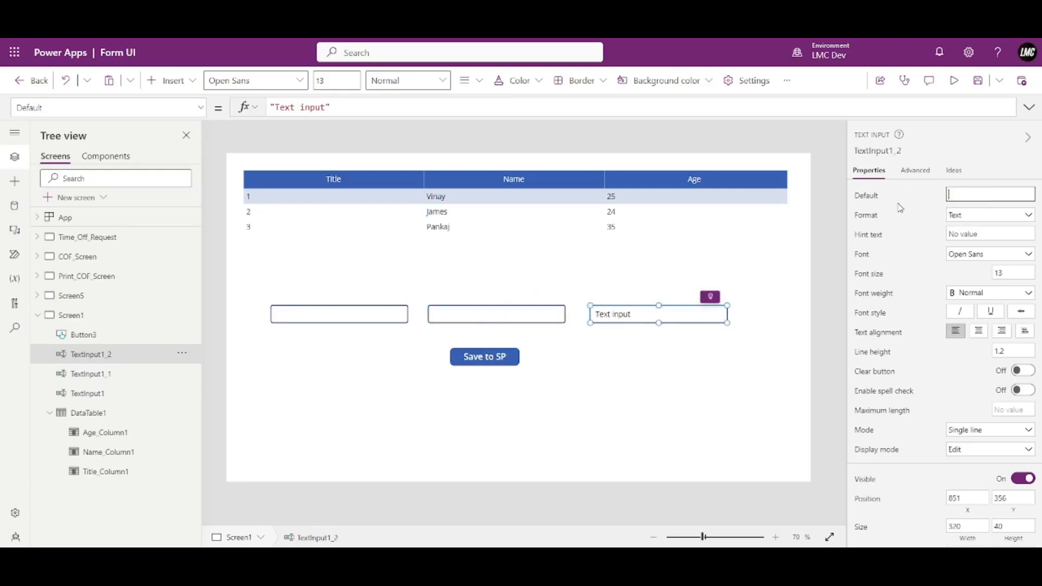
Preview the app, enter Title 4, Name Liam and Age 20, and click Save to SP.
click(953, 81)
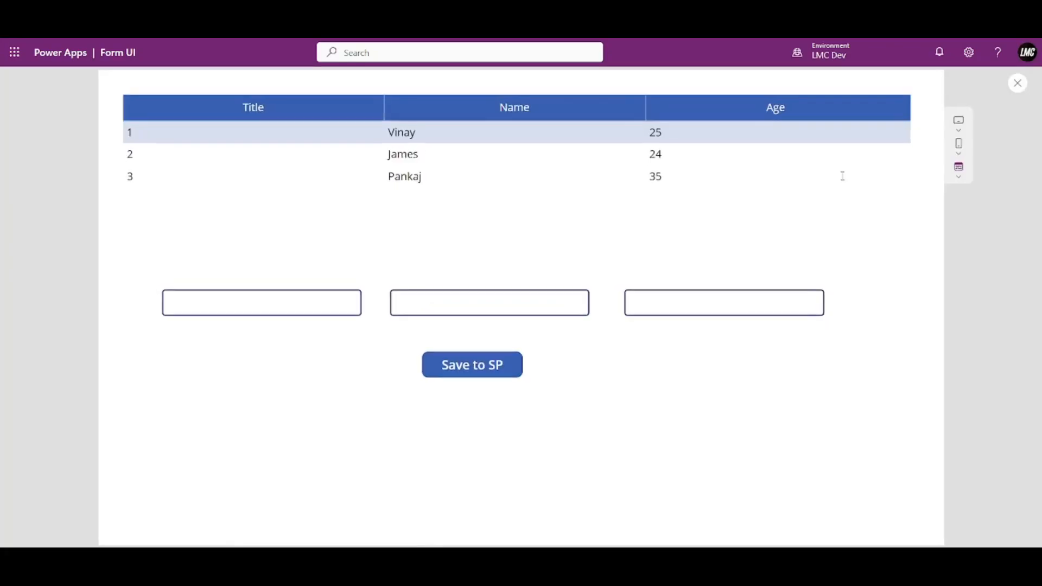
click(275, 302)
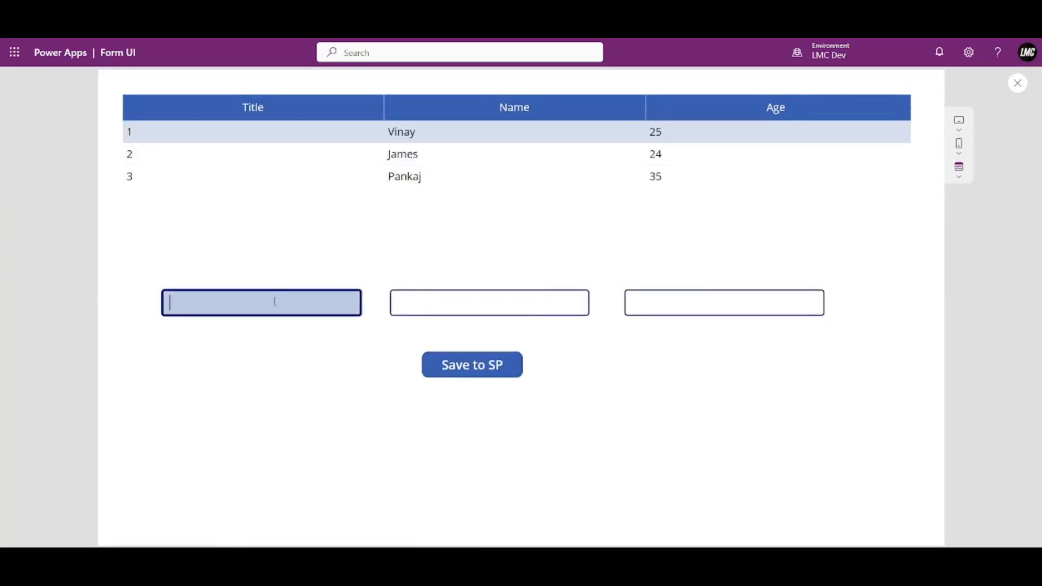
click(444, 309)
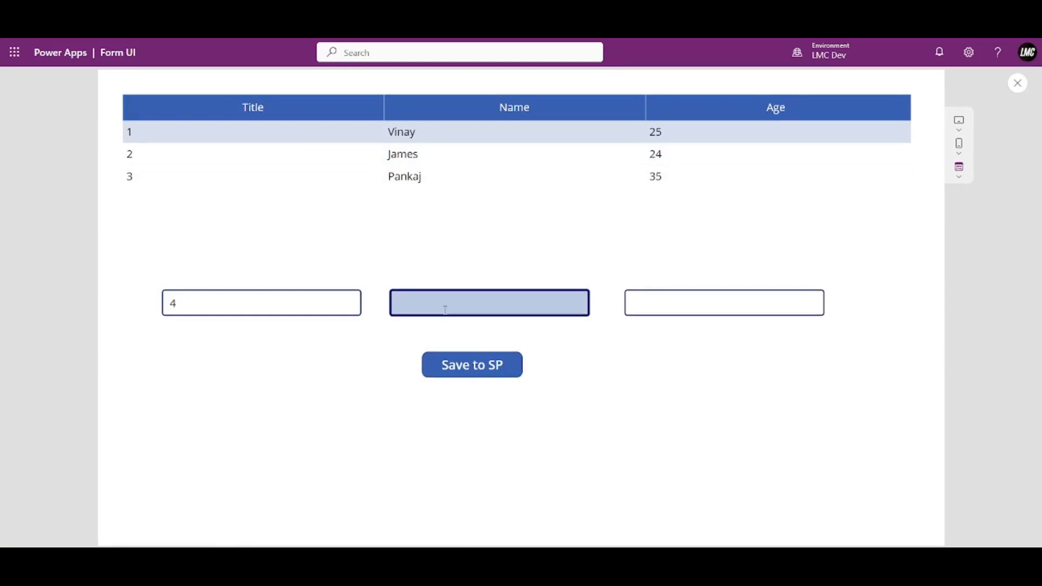
text(Liam)
key(Tab)
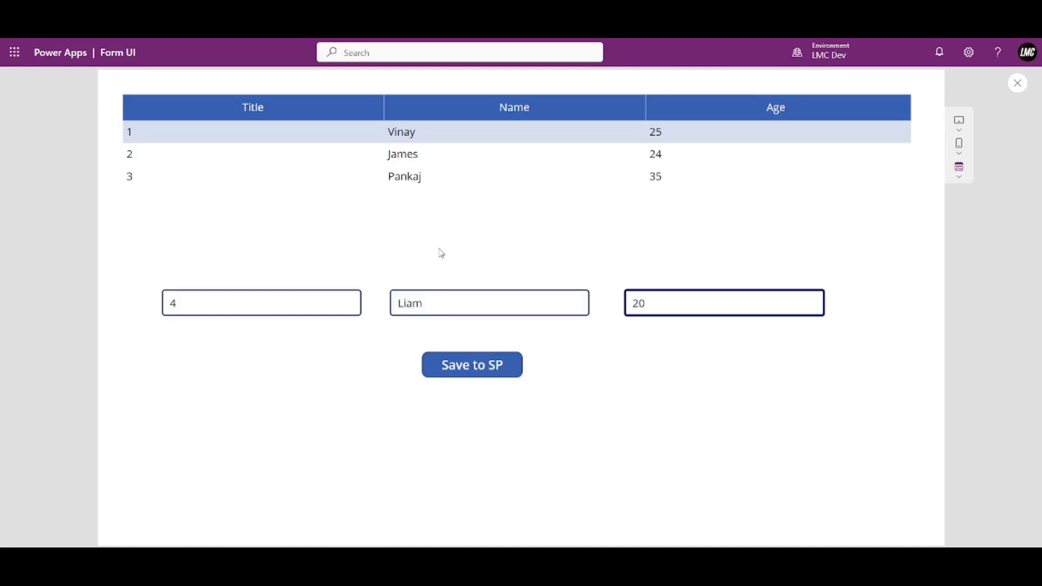
click(466, 375)
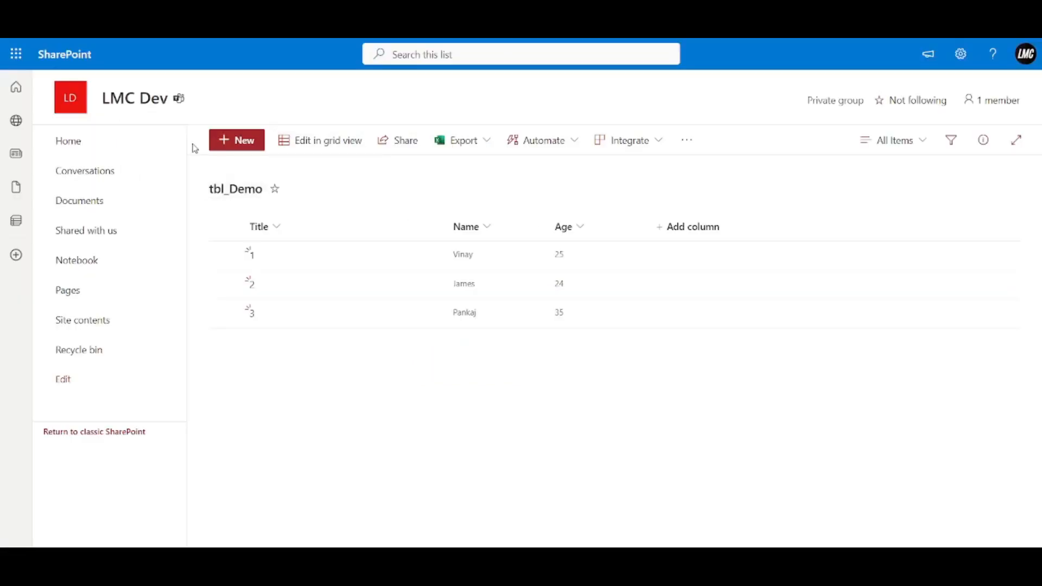
Refresh the tbl_Demo list in SharePoint to check for the new item.
key(F5)
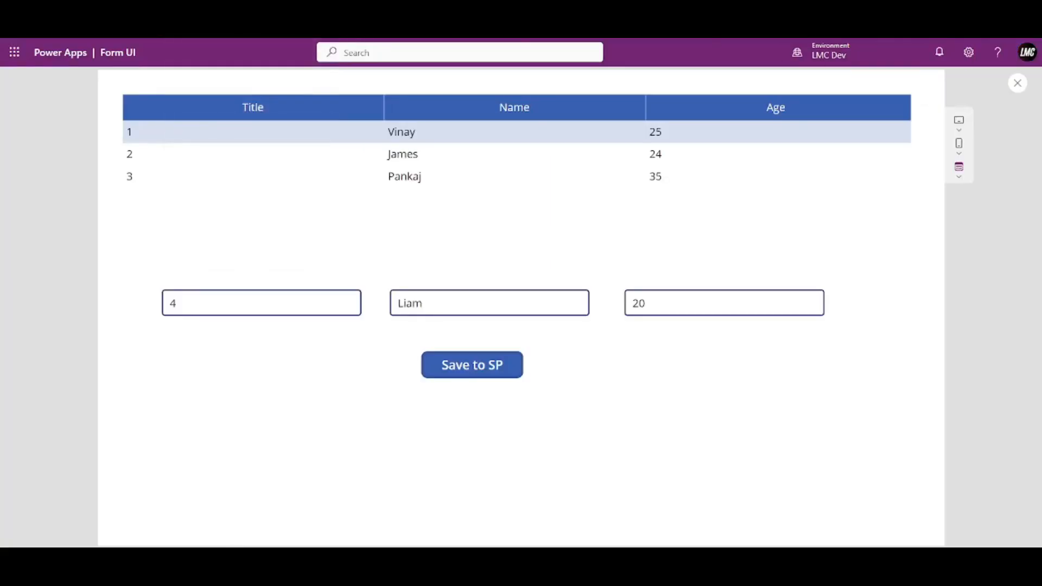
Replace the Save to SP OnSelect formula with the start of Patch(tbl_Demo,.
click(1018, 83)
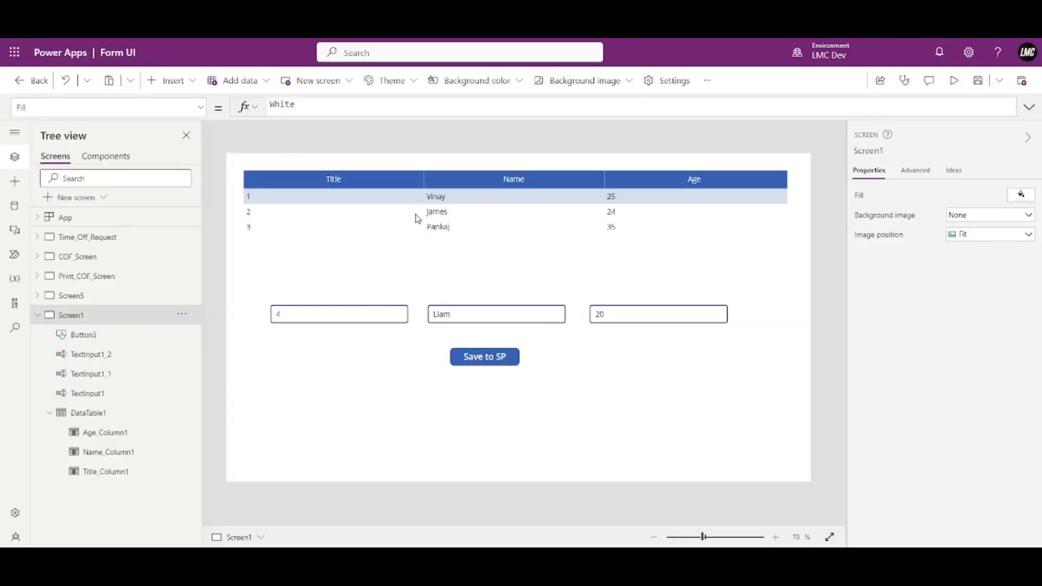
click(491, 359)
click(1029, 108)
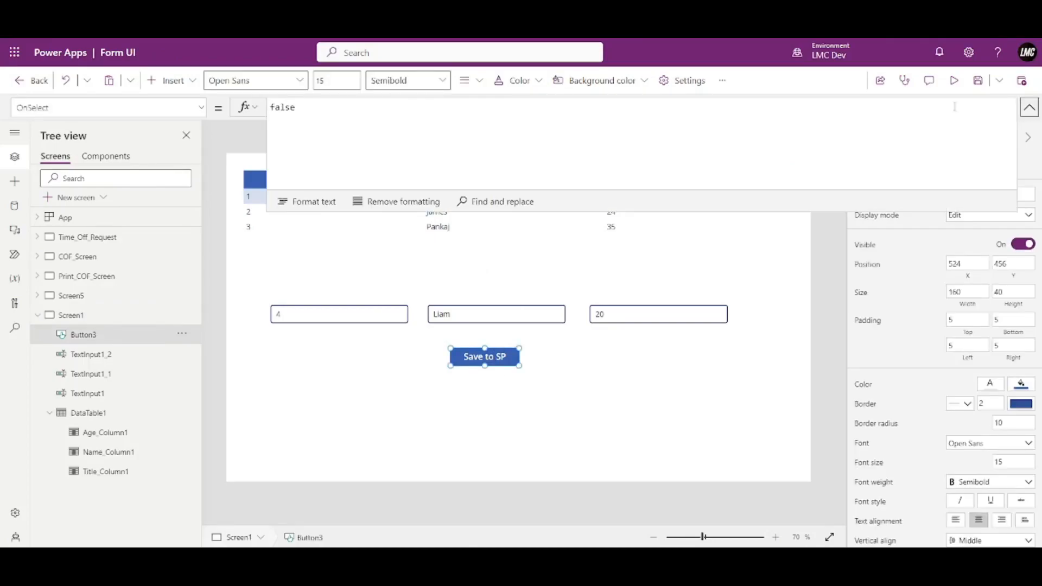
key(ctrl+a)
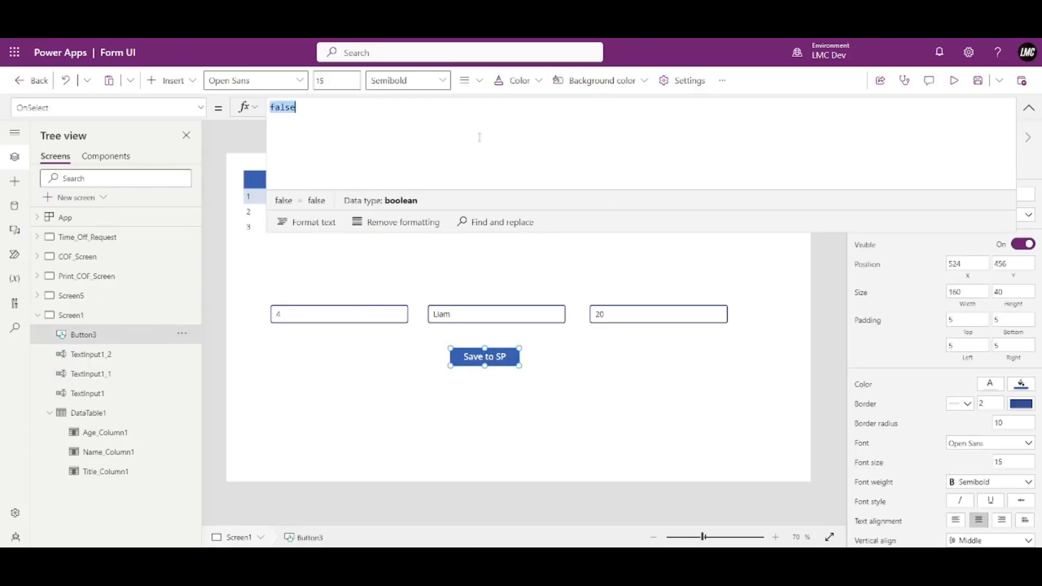
text(Pat)
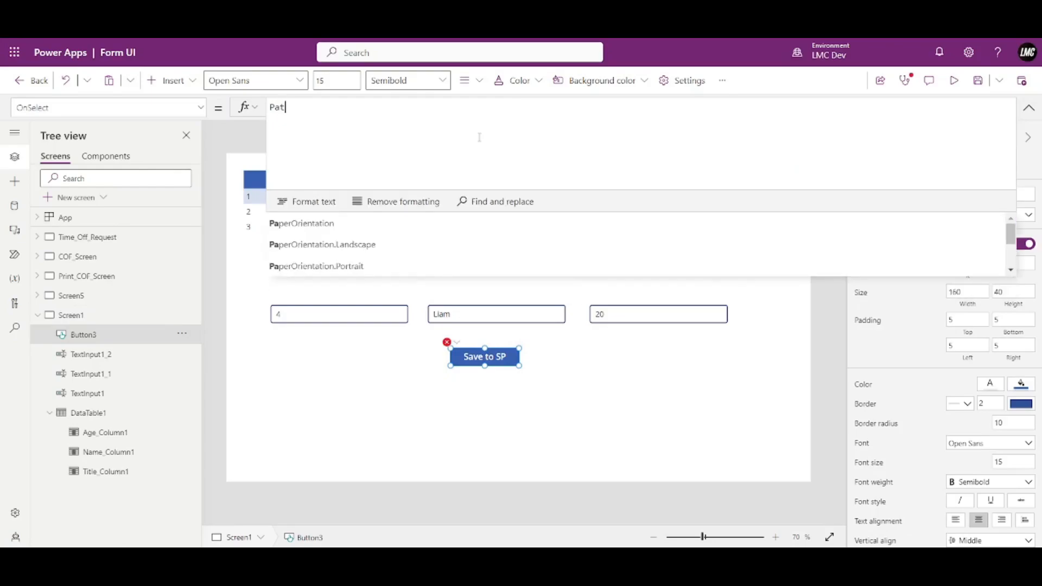
text(ch()
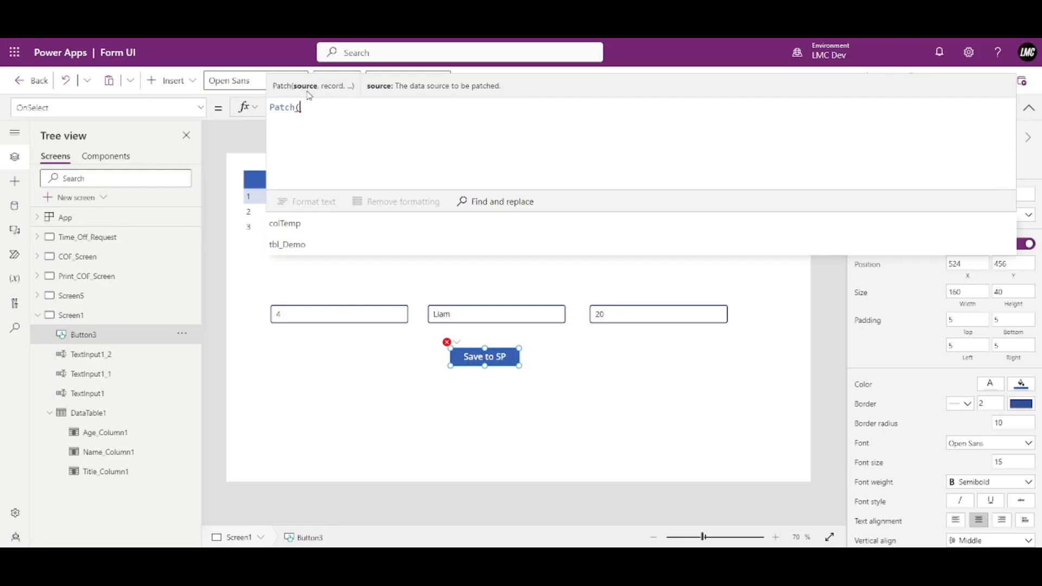
text(tbl)
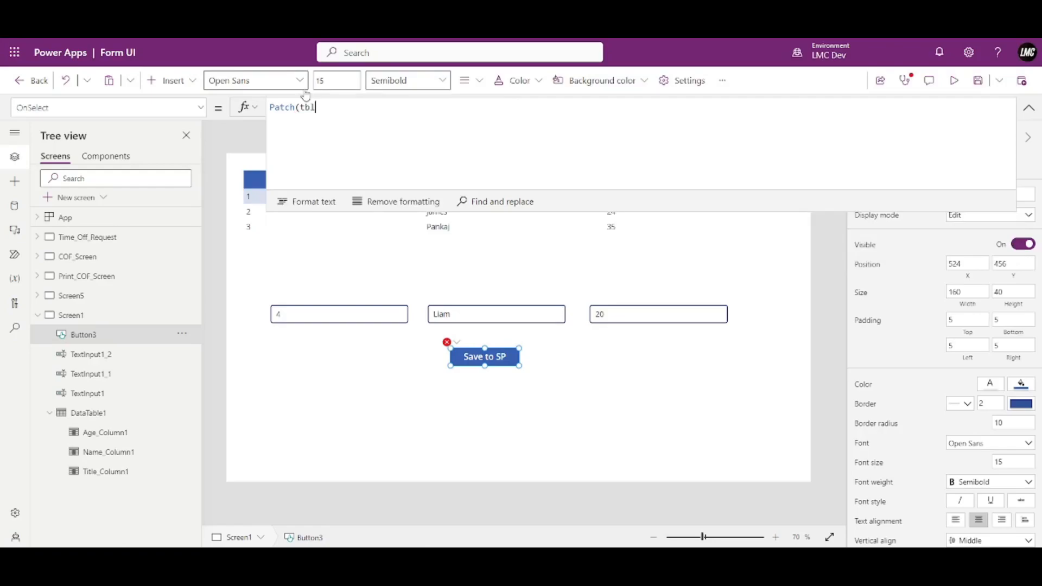
key(Tab)
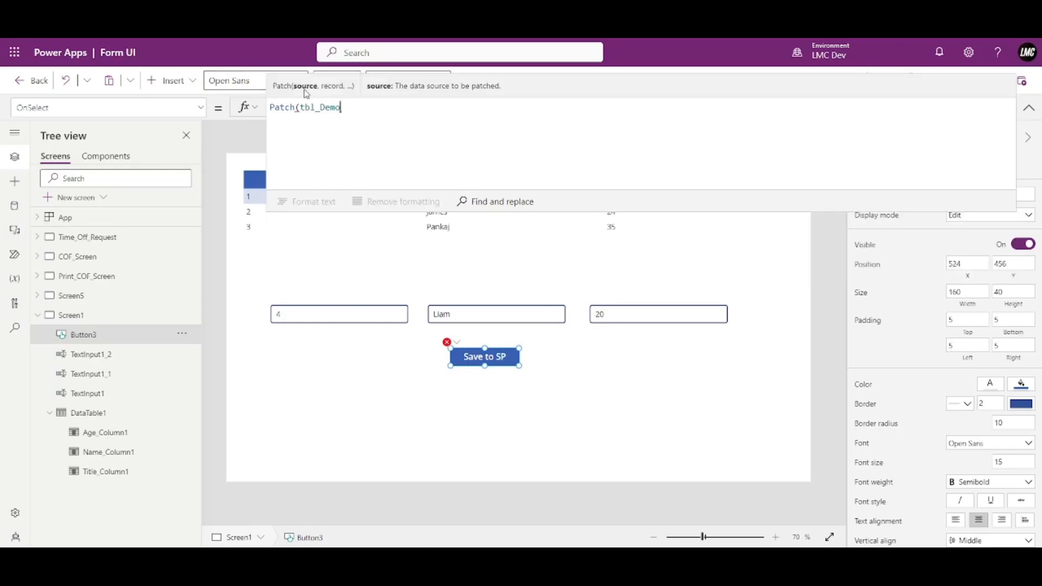
text(,)
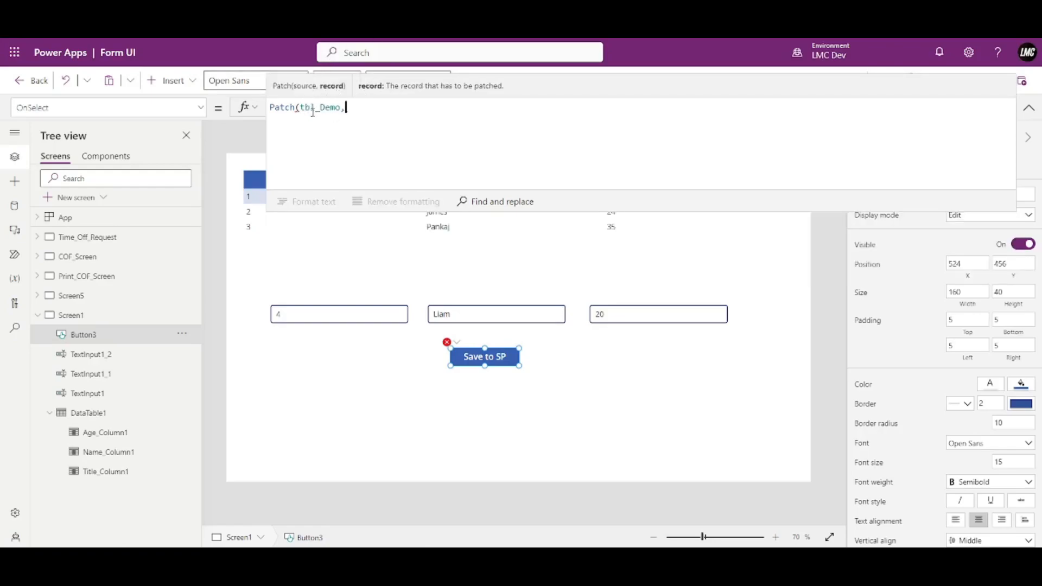
Review the app's connected data sources, then return to the screen's tree view.
click(14, 206)
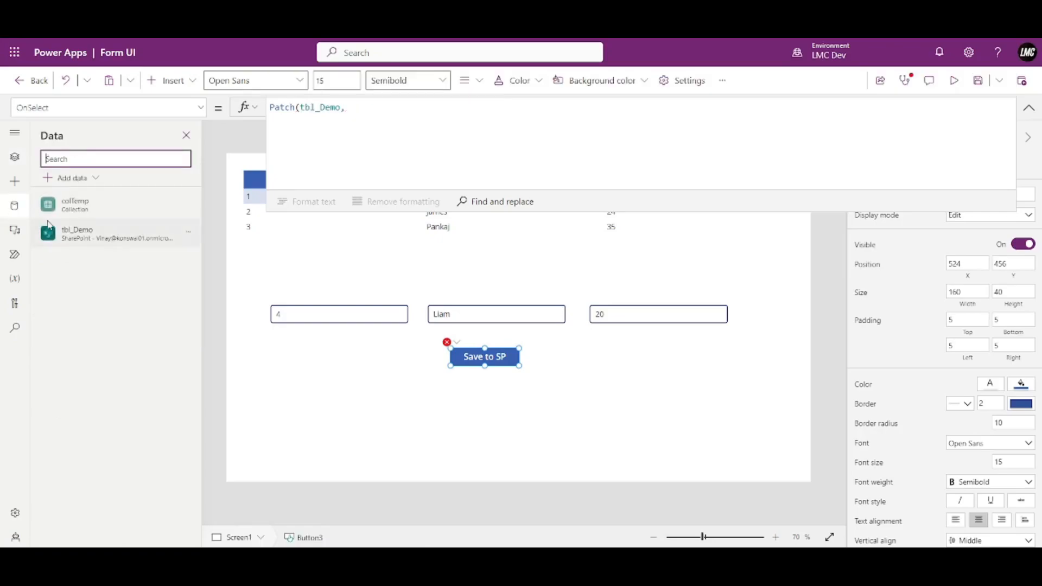
mouse_move(77, 243)
click(14, 157)
click(435, 135)
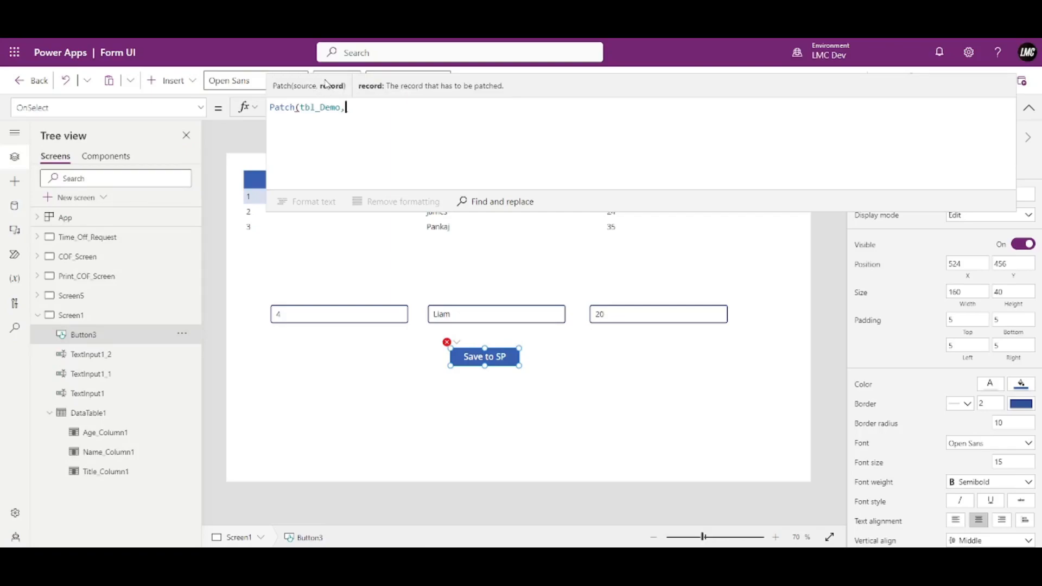
Add the record braces to the Patch formula on their own indented lines.
text({)
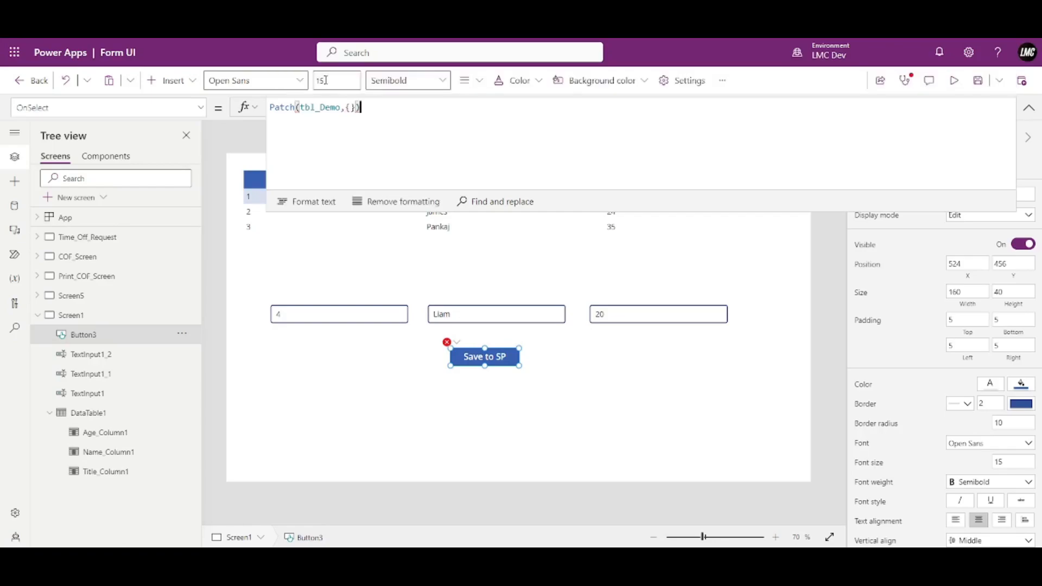
key(shift+Return)
key(Left)
key(Tab)
key(Right)
key(Right)
key(shift+Return)
key(shift+Tab)
key(Up)
key(Right)
key(shift+Return)
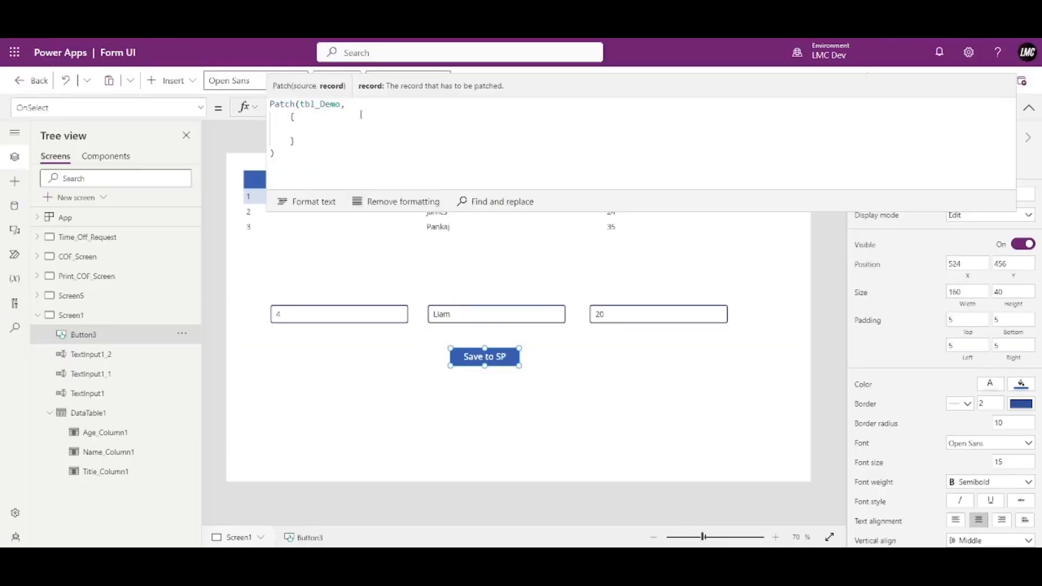
Fill the Patch record with Title 4, a sample Name and Age 21.
text(Tit)
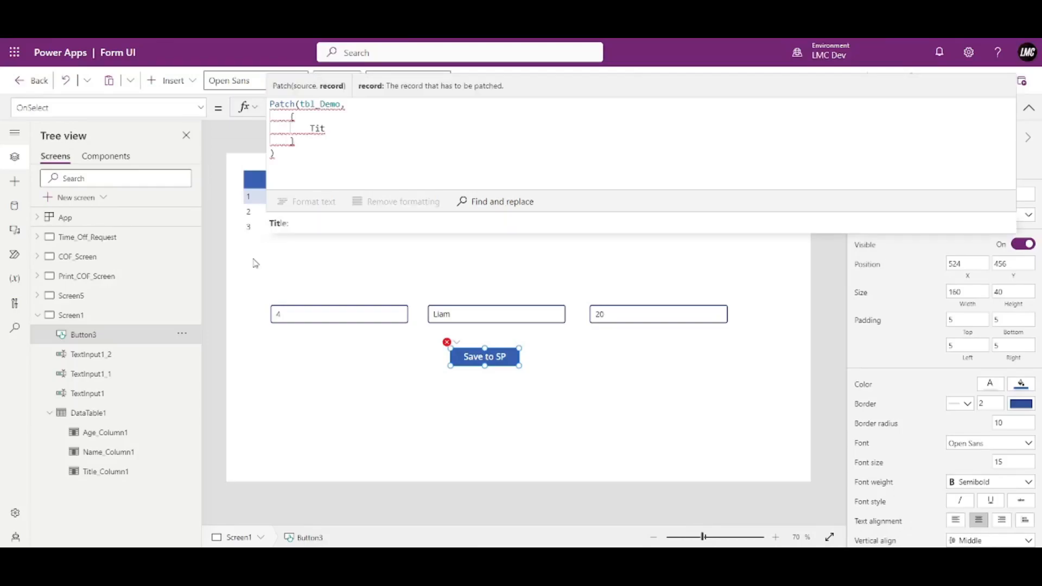
click(286, 227)
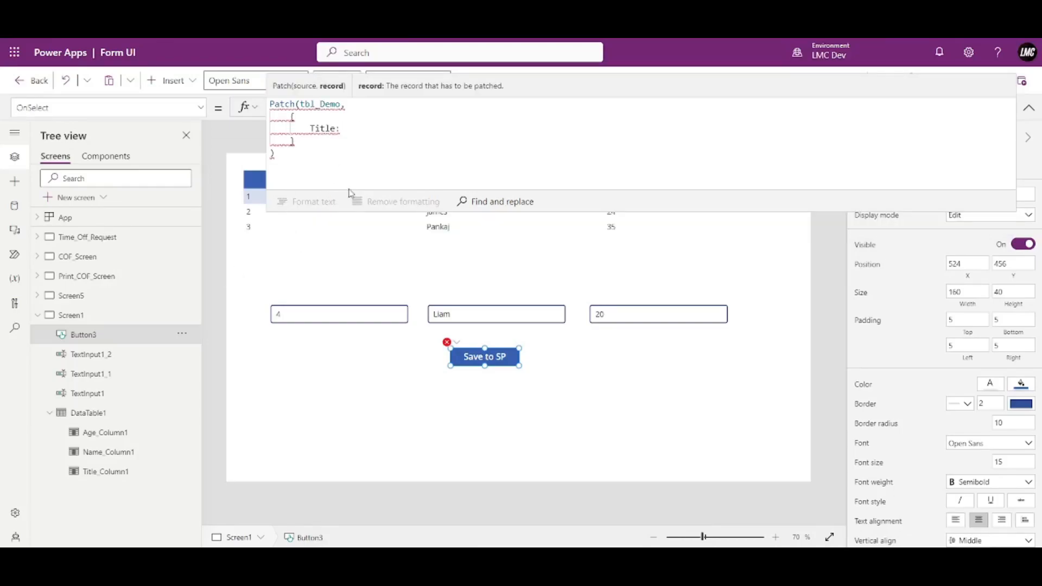
text(4)
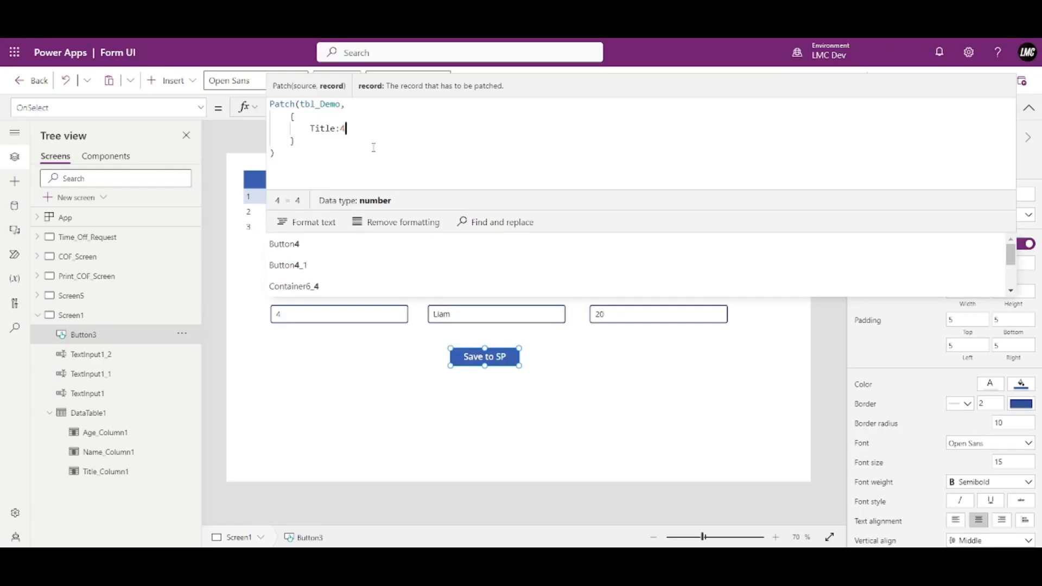
text(,)
key(Return)
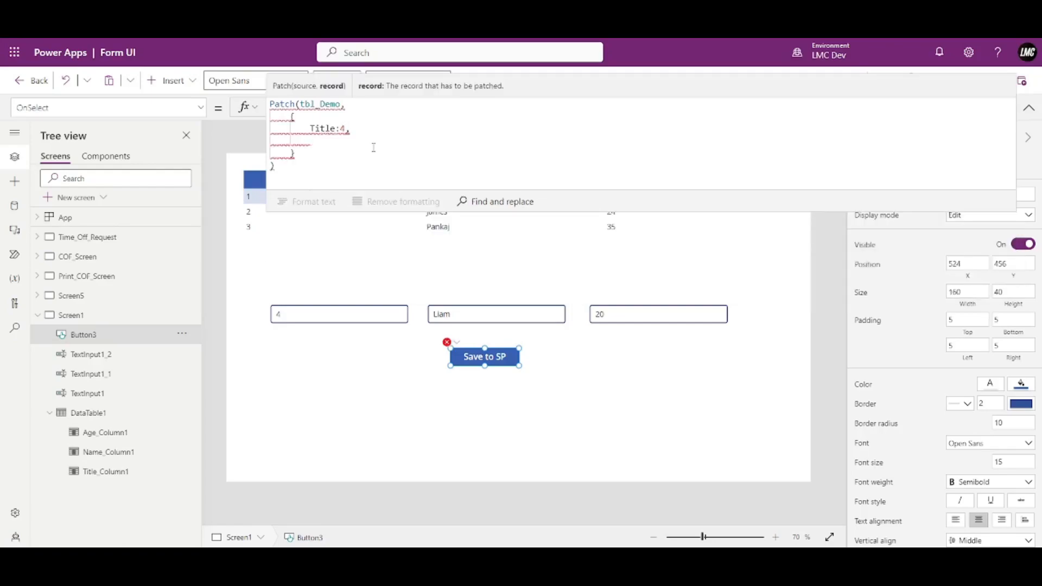
text(Name:")
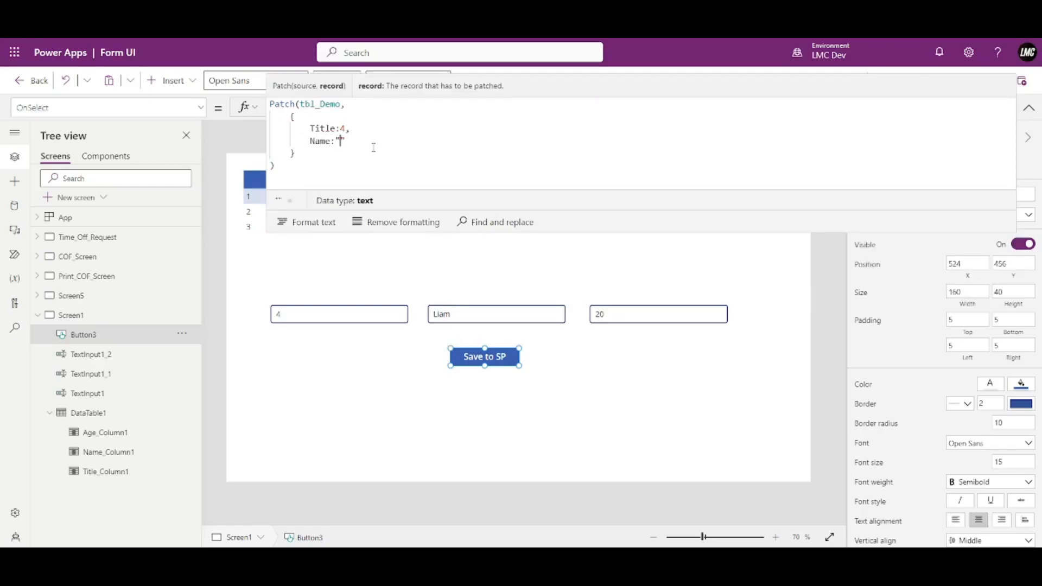
text(Omkar")
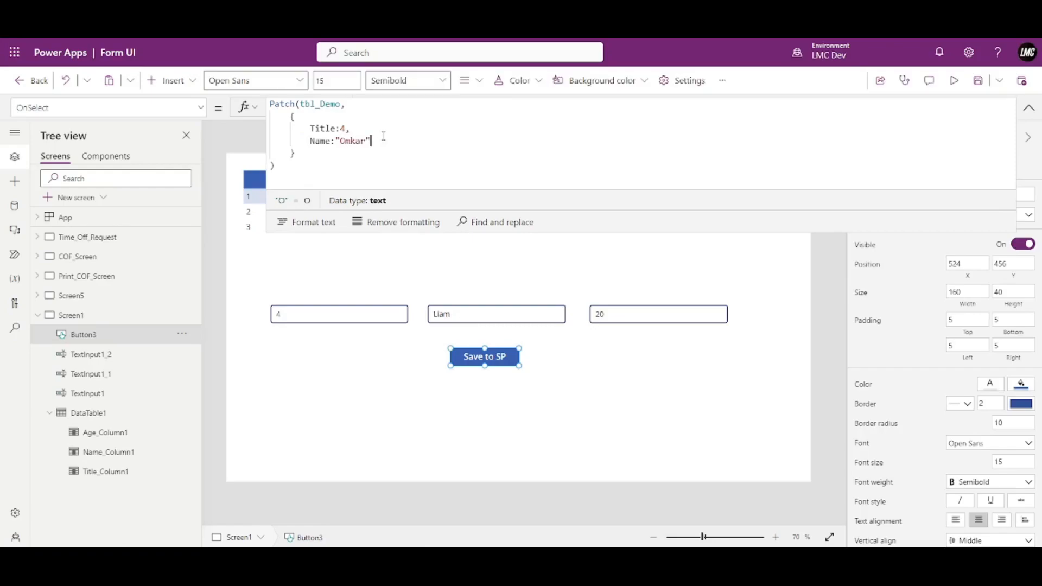
text(,)
key(Return)
text(Ag)
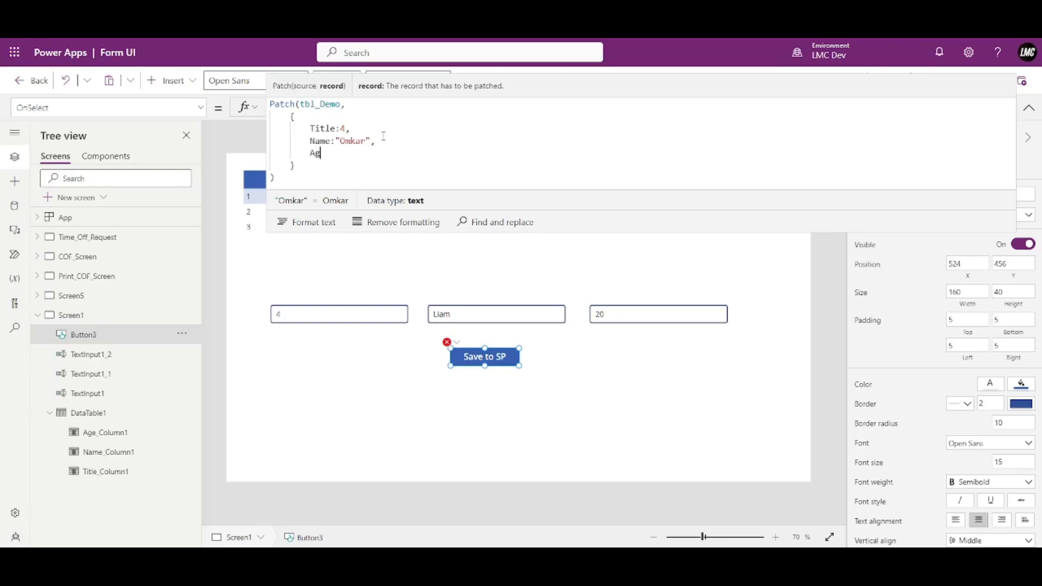
text(e:21)
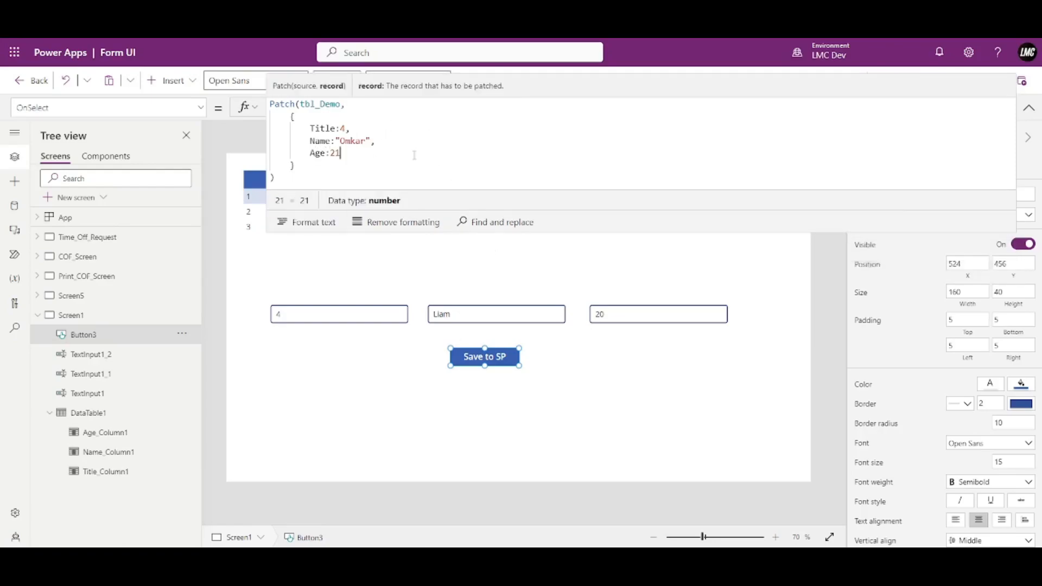
click(339, 140)
click(353, 153)
Preview the app, click Save to SP, and switch to the SharePoint tbl_Demo list.
click(1029, 108)
click(953, 80)
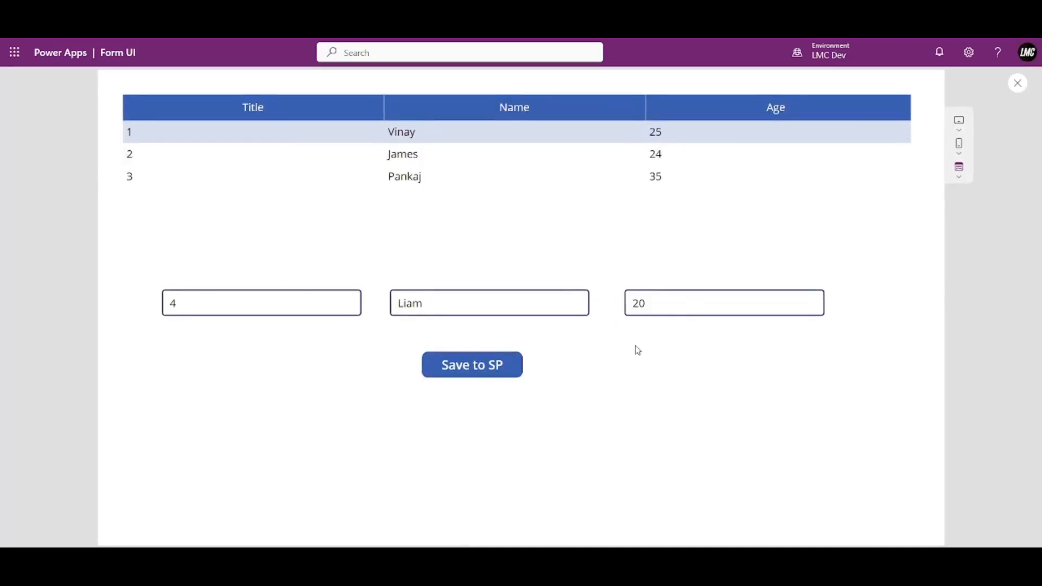
click(483, 375)
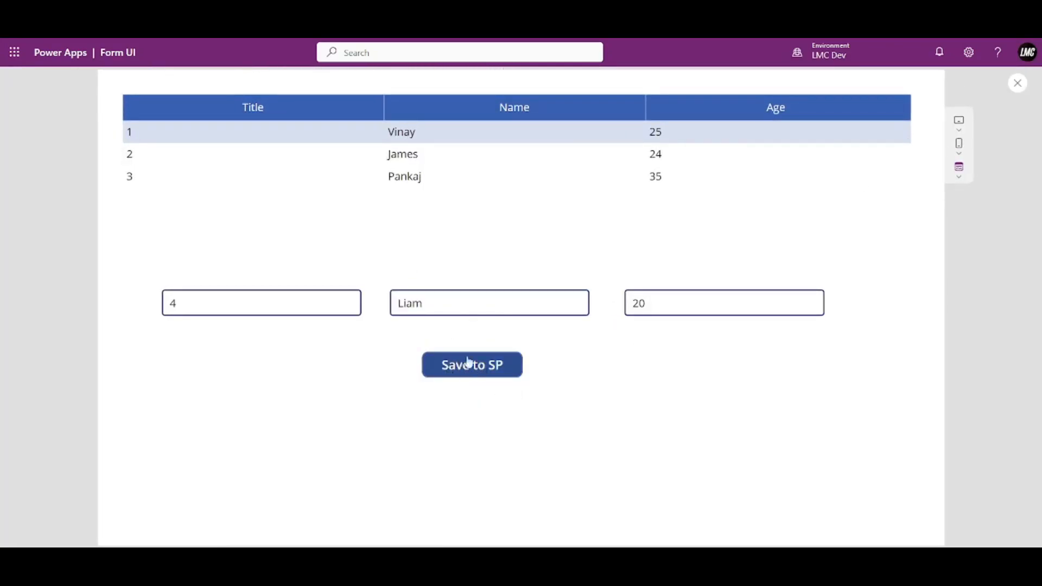
click(115, 39)
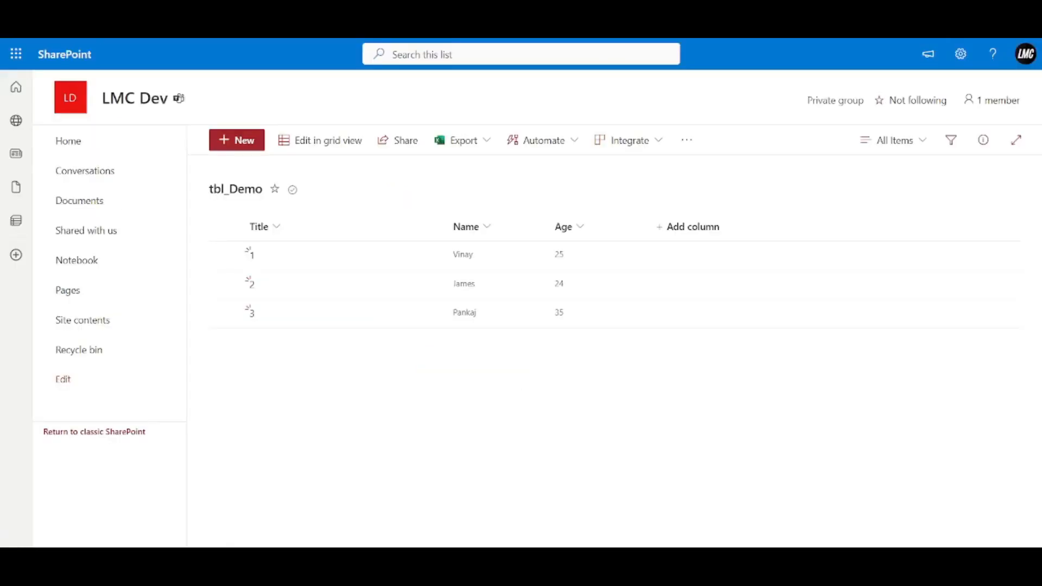
Reload the tbl_Demo list to reveal new item 4 with Age 21 and select its row.
key(F5)
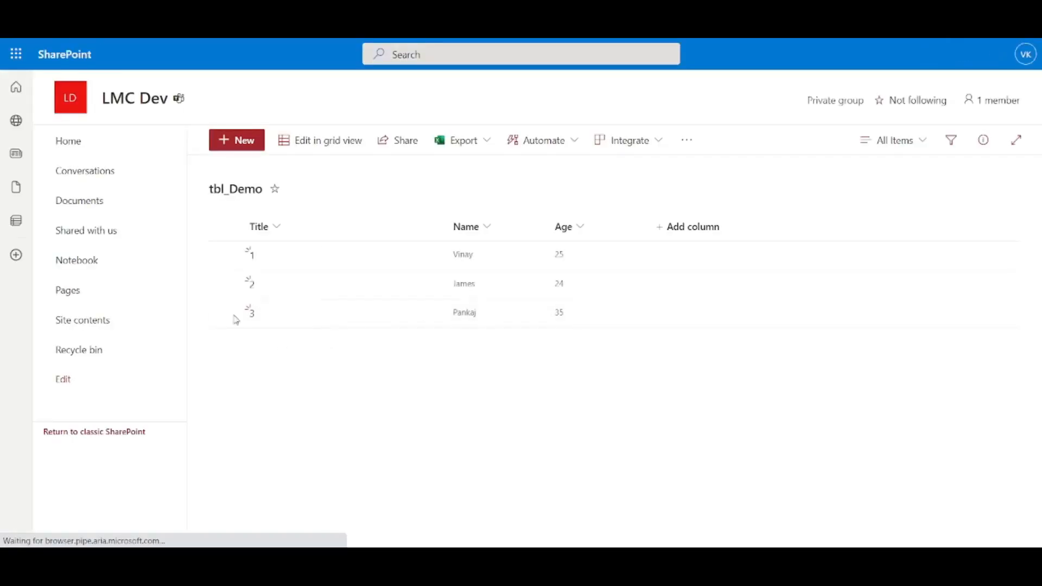
key(F5)
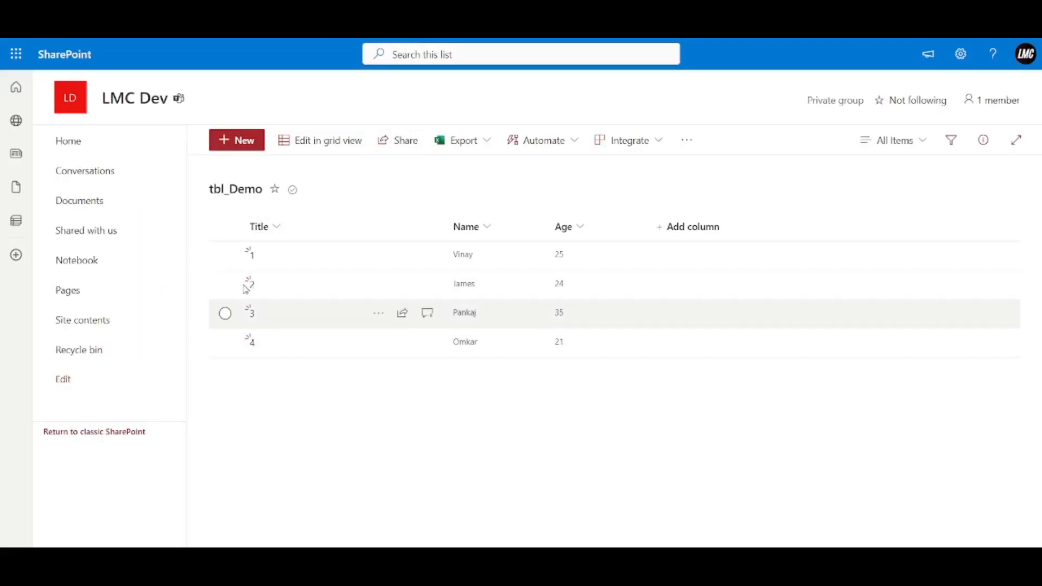
click(228, 346)
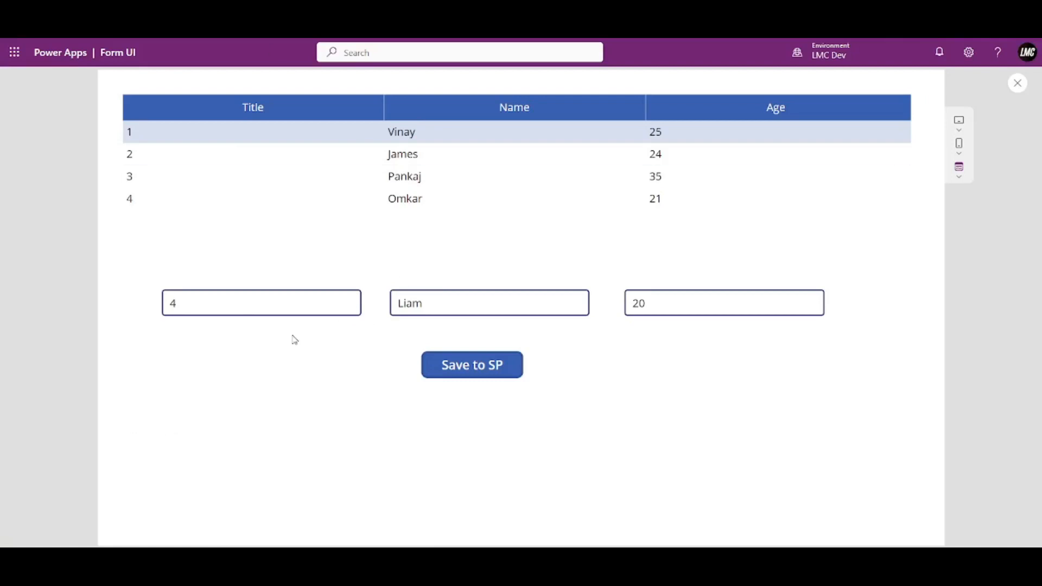
click(267, 306)
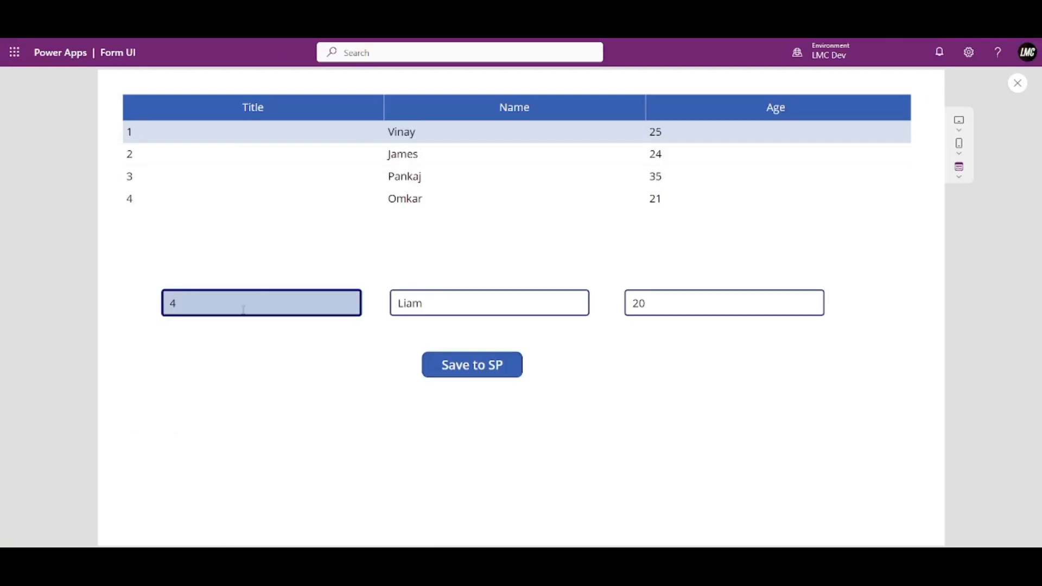
Enter 5 as the Title in preview, then bring up the Save to SP button's full OnSelect formula.
text(5)
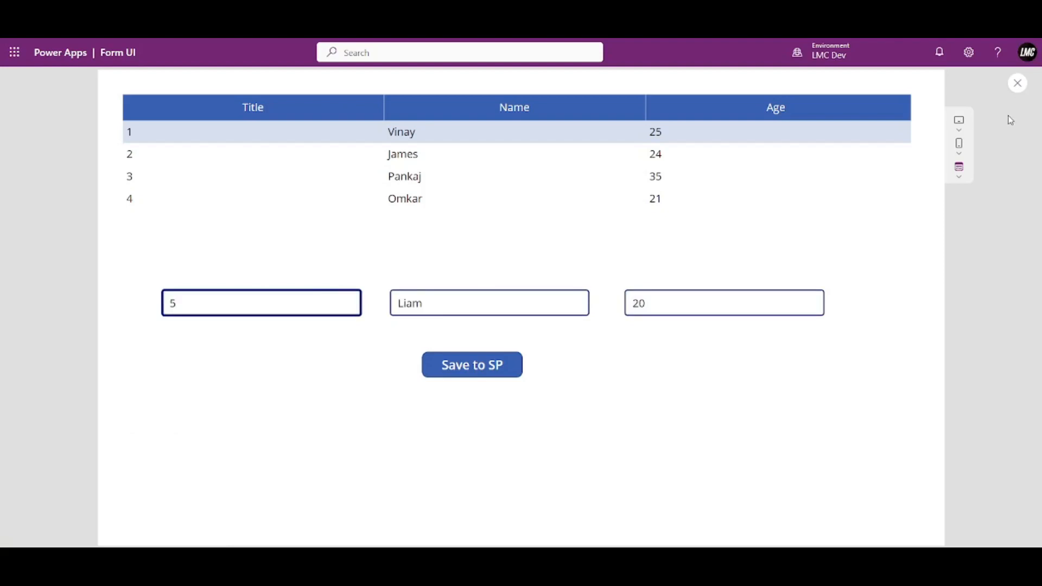
click(1018, 83)
click(483, 358)
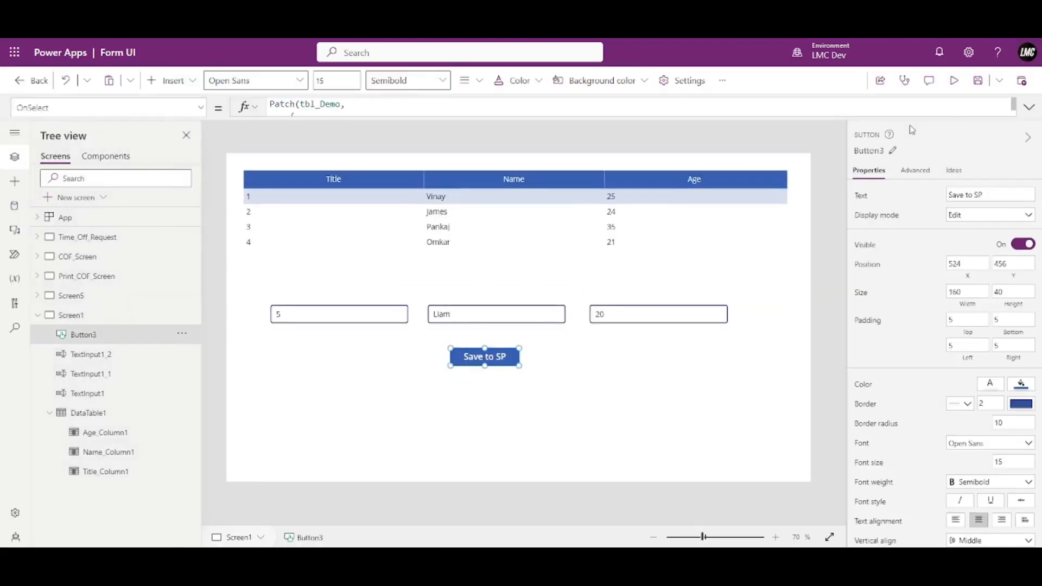
click(1029, 107)
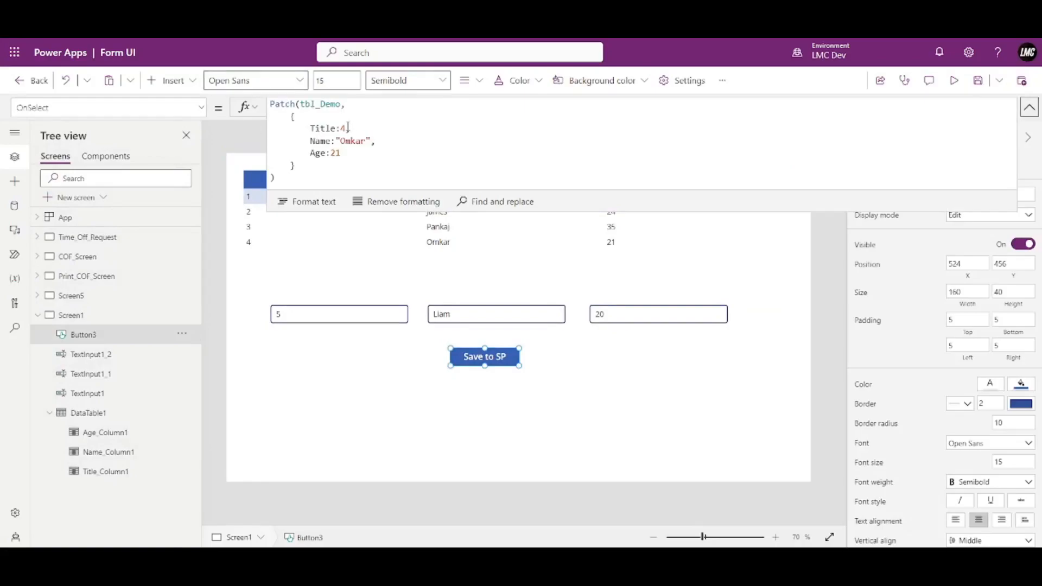
click(294, 310)
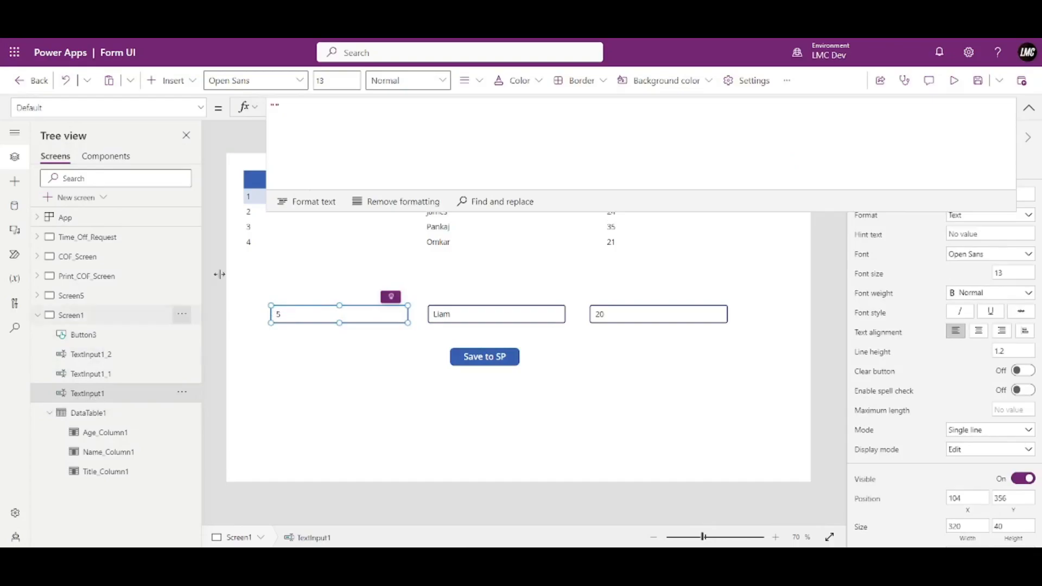
click(464, 354)
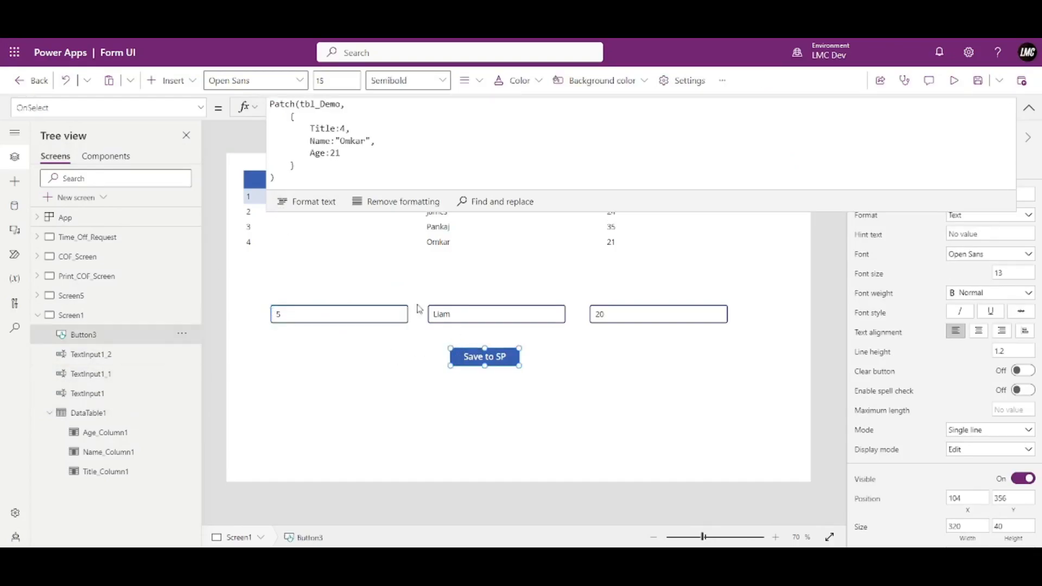
Replace the fixed Title value with TextInput1.Text in the Patch formula.
click(347, 128)
key(BackSpace)
key(BackSpace)
text(Title:Te)
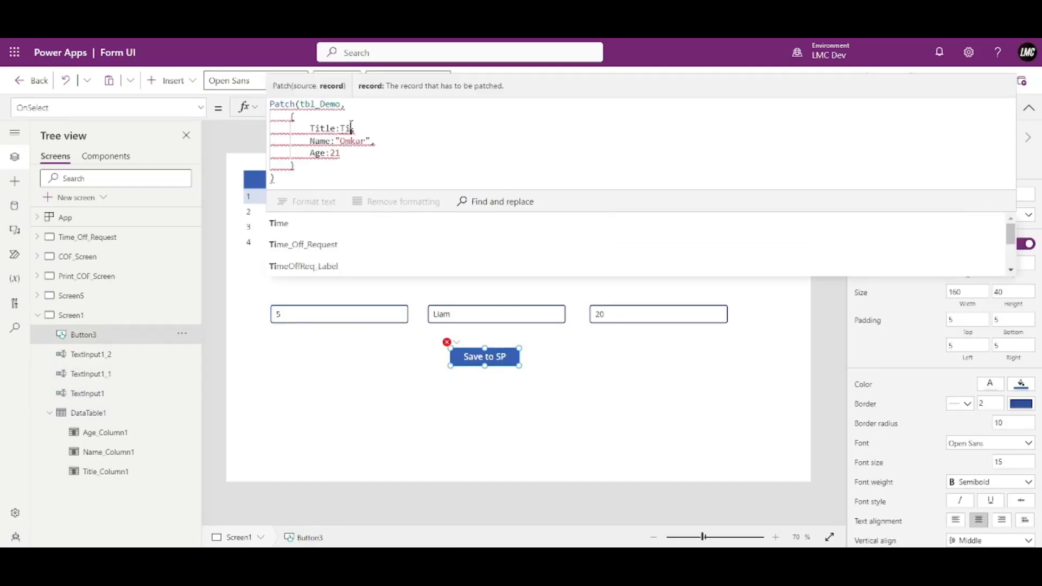
text(xt)
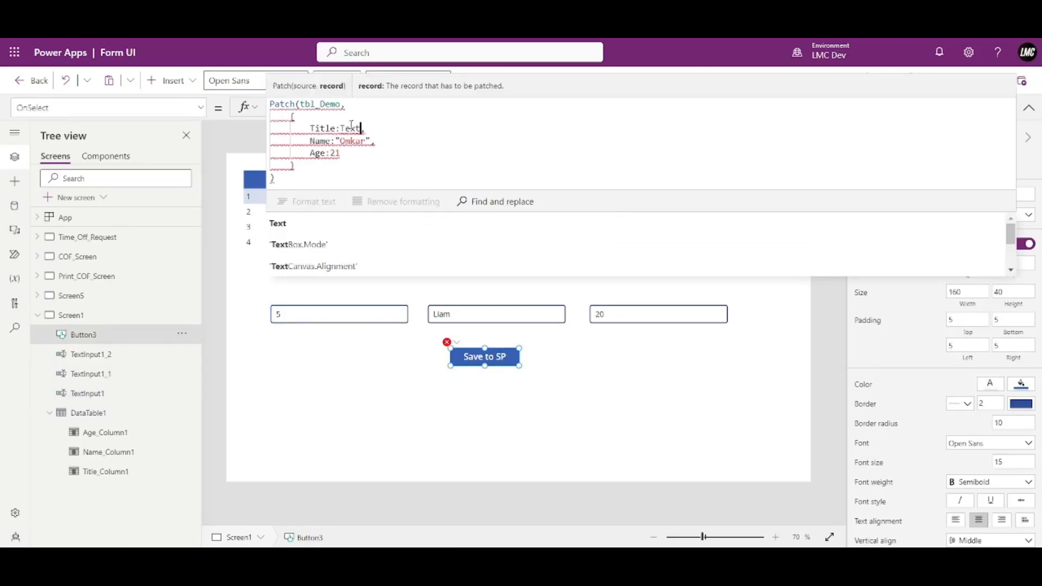
text(Input1)
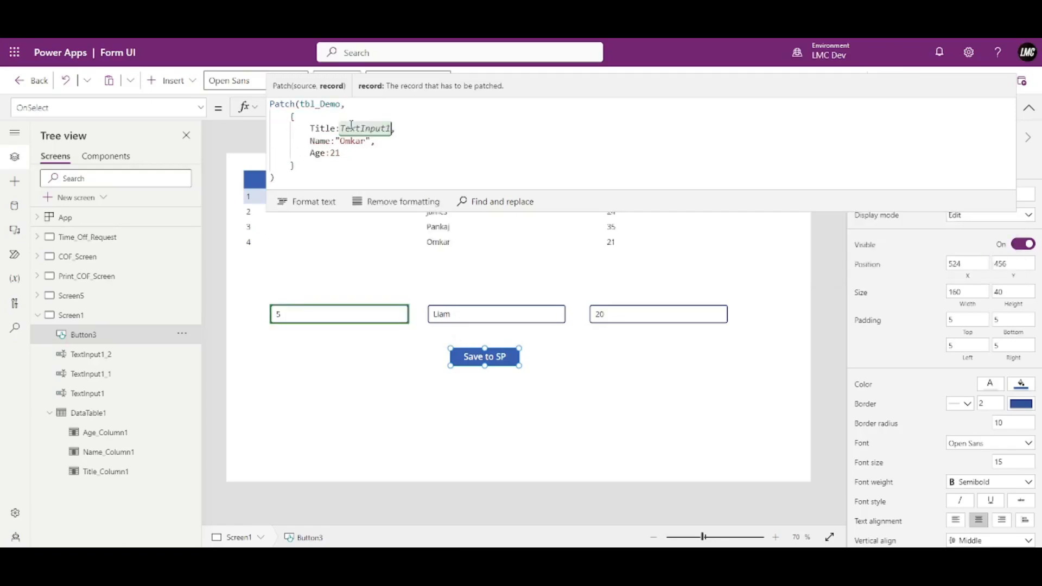
text(.)
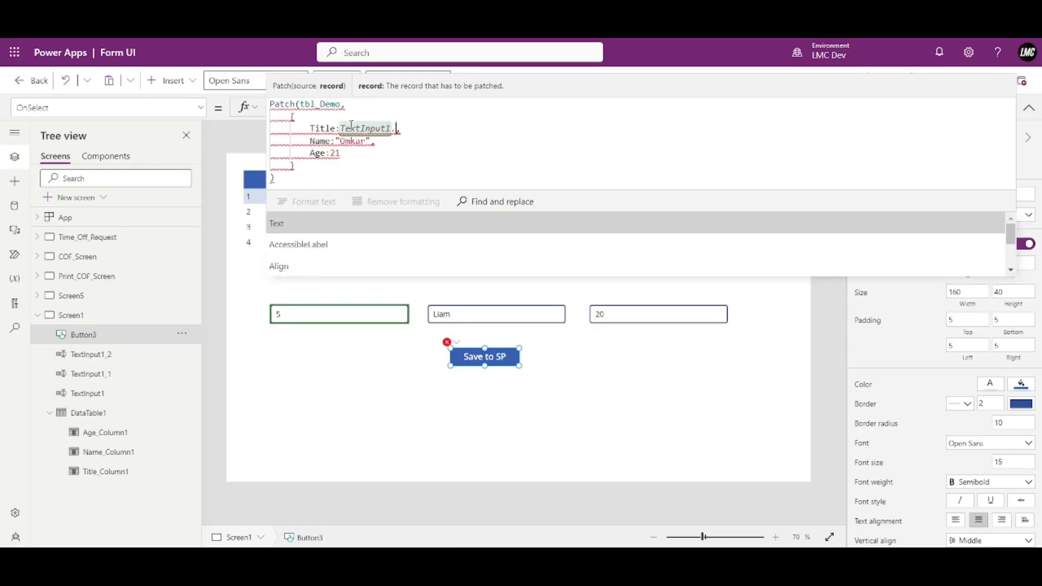
key(Tab)
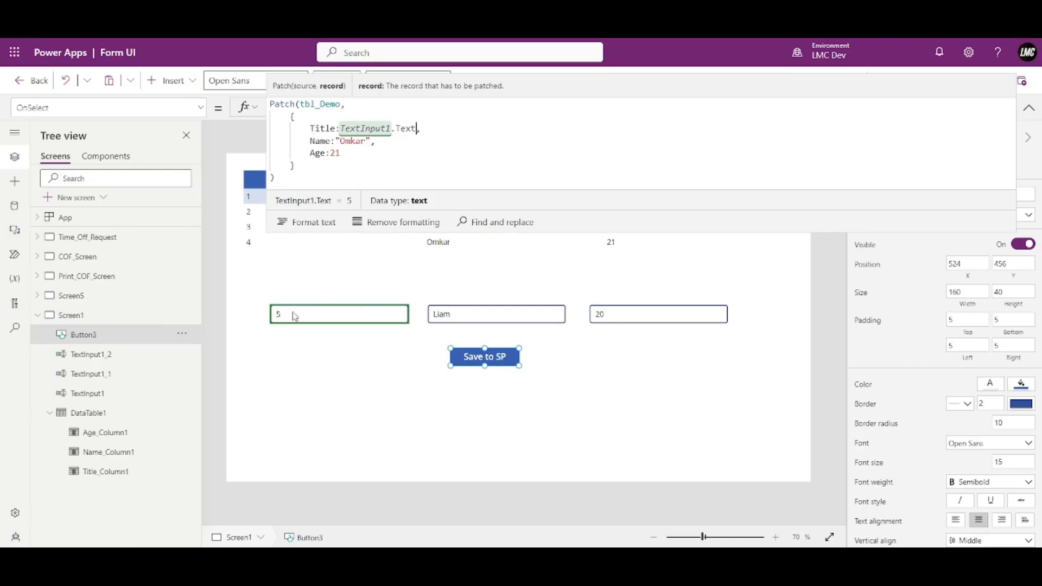
Set the Name value to TextInput1_1.Text instead of the fixed name.
drag(342, 129, 372, 141)
click(416, 129)
text(TextInput1.Text)
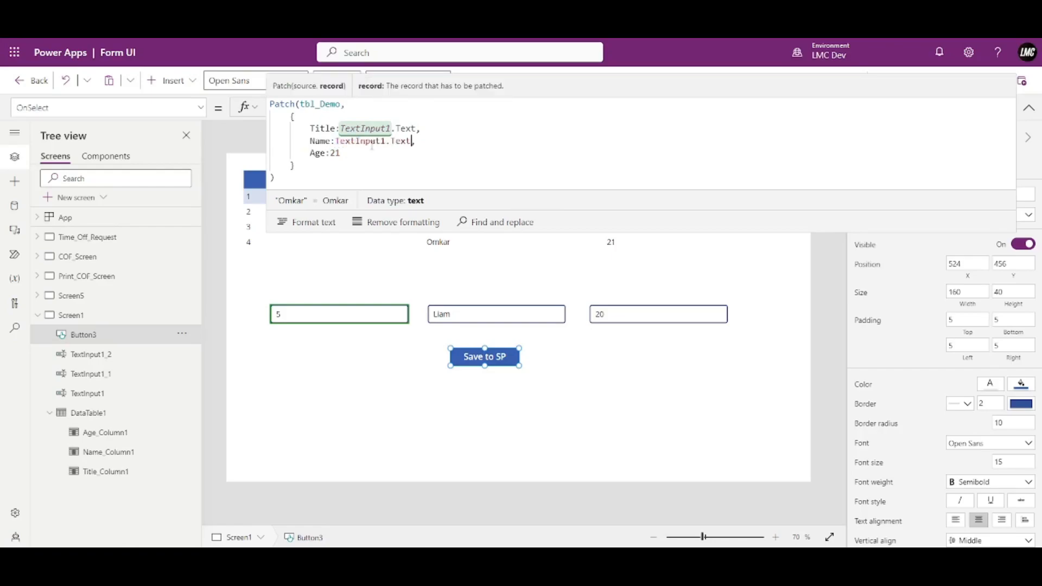
click(388, 141)
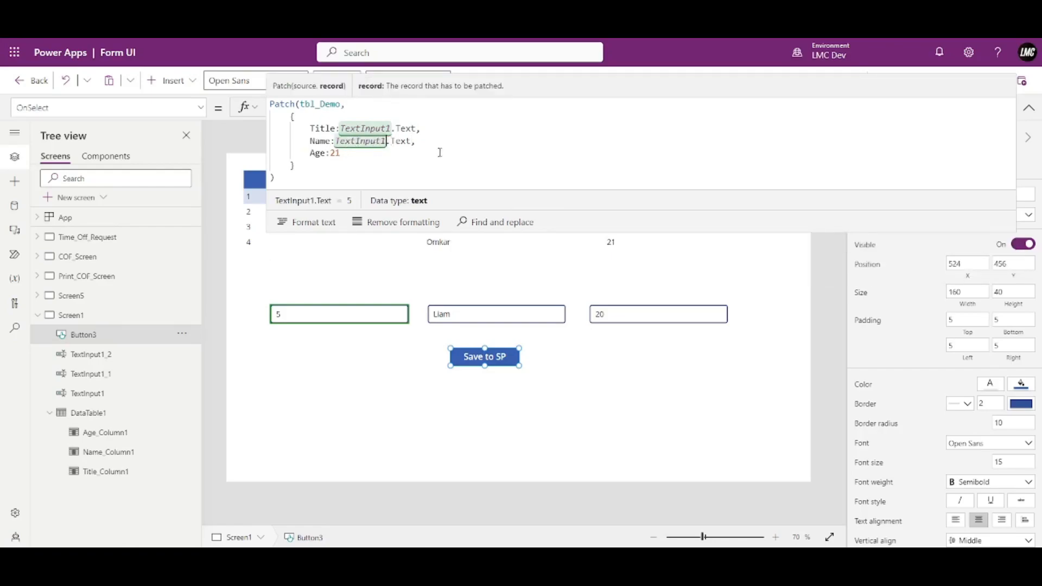
text(_1)
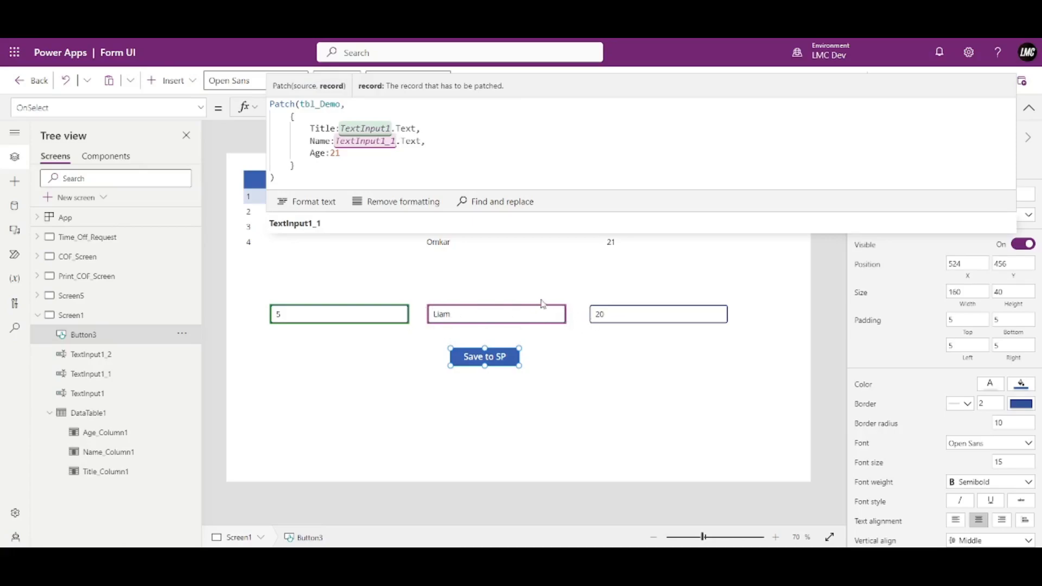
Replace the fixed Age value 21 with the TextInput1_2 text reference.
click(344, 153)
key(BackSpace)
key(BackSpace)
text(TextInput1.Text)
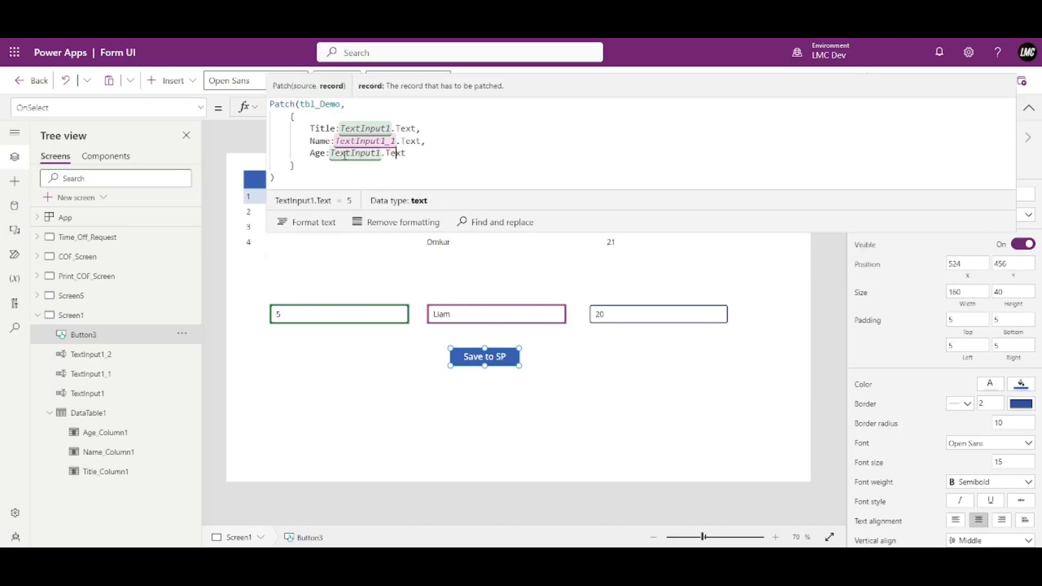
text(_2)
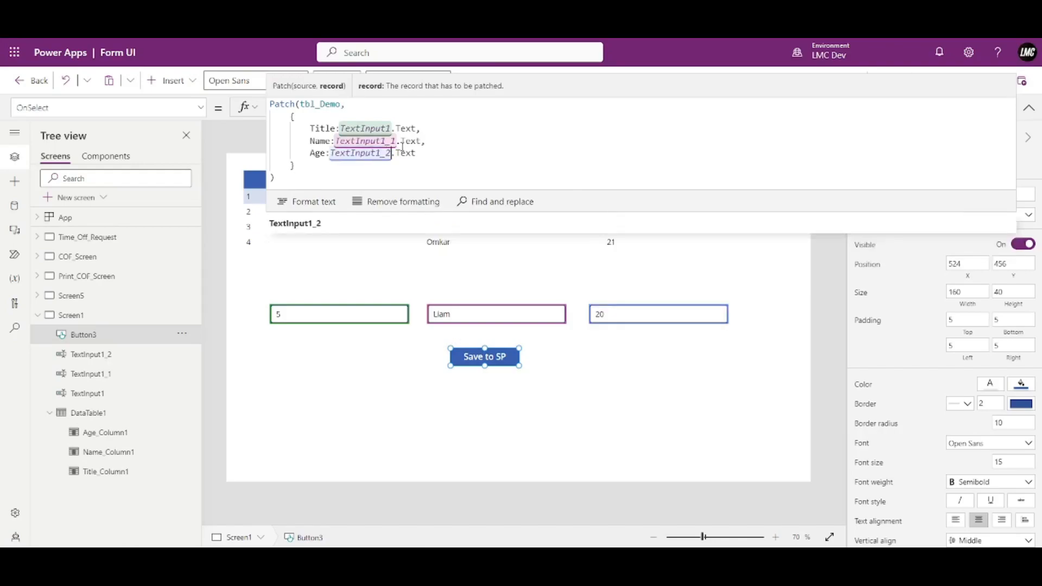
key(End)
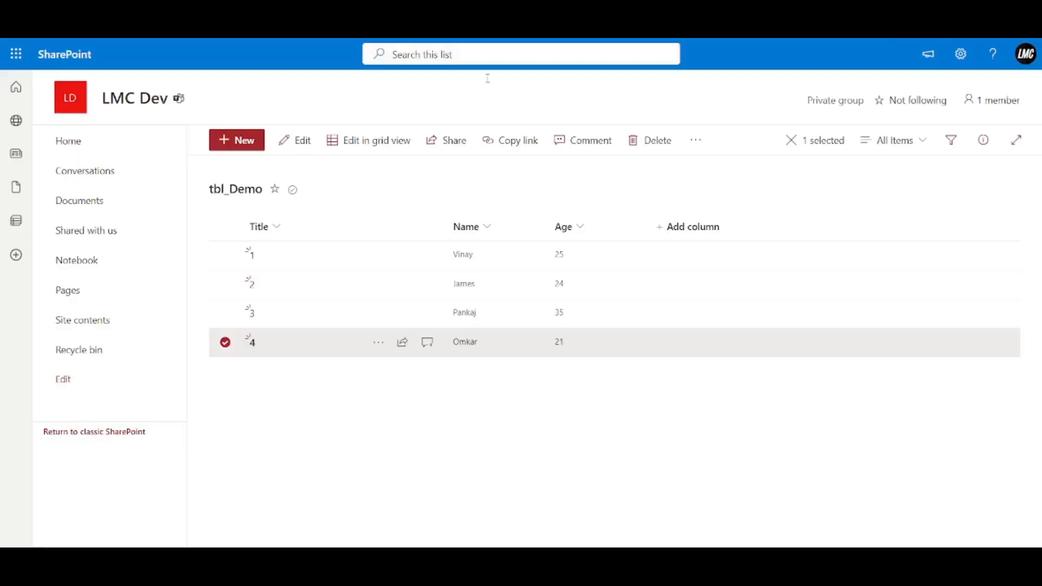
Open the Age column's edit settings and cancel without changes.
click(568, 227)
mouse_move(609, 370)
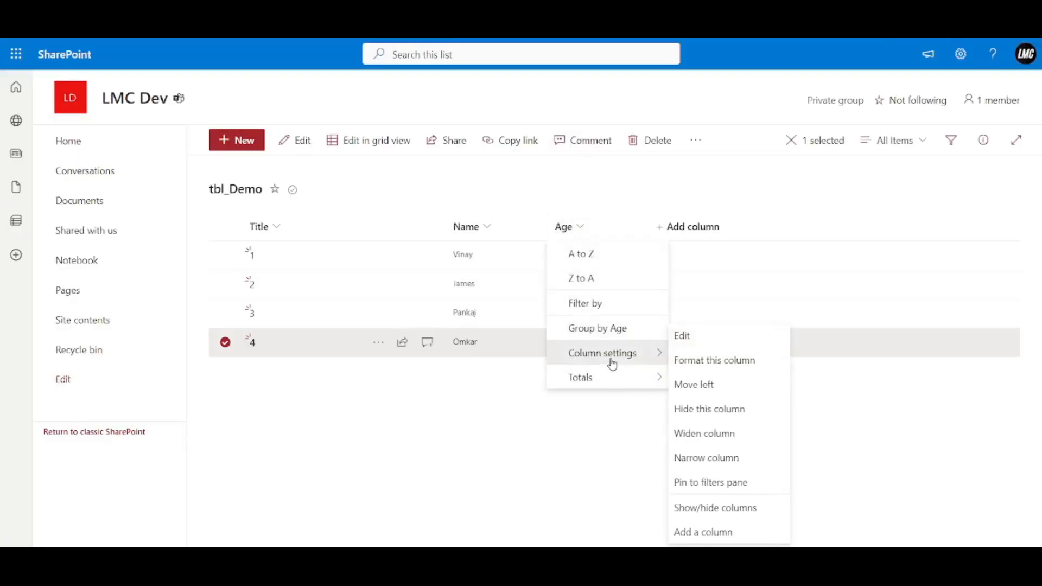
click(689, 335)
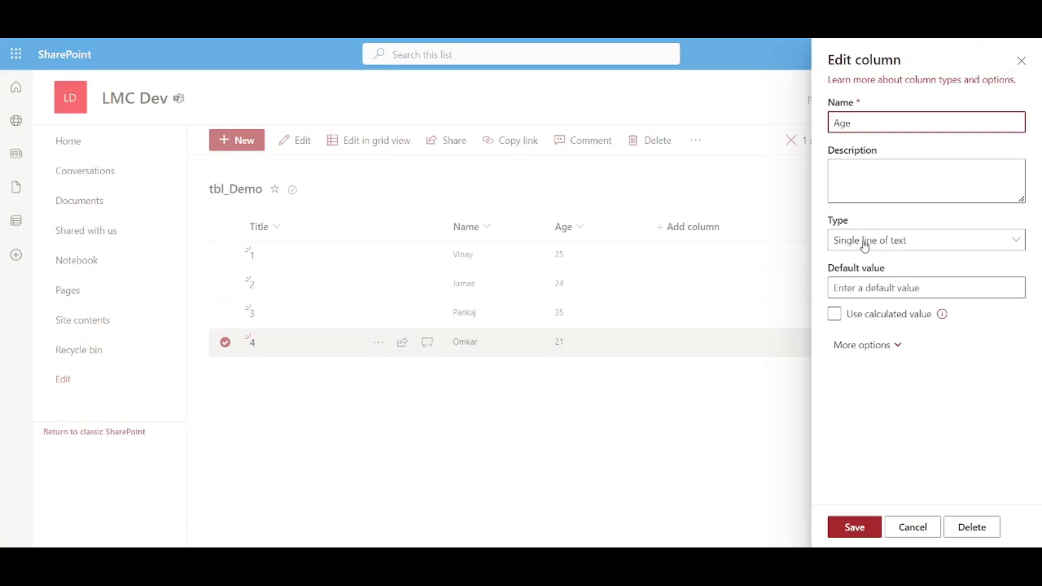
click(913, 527)
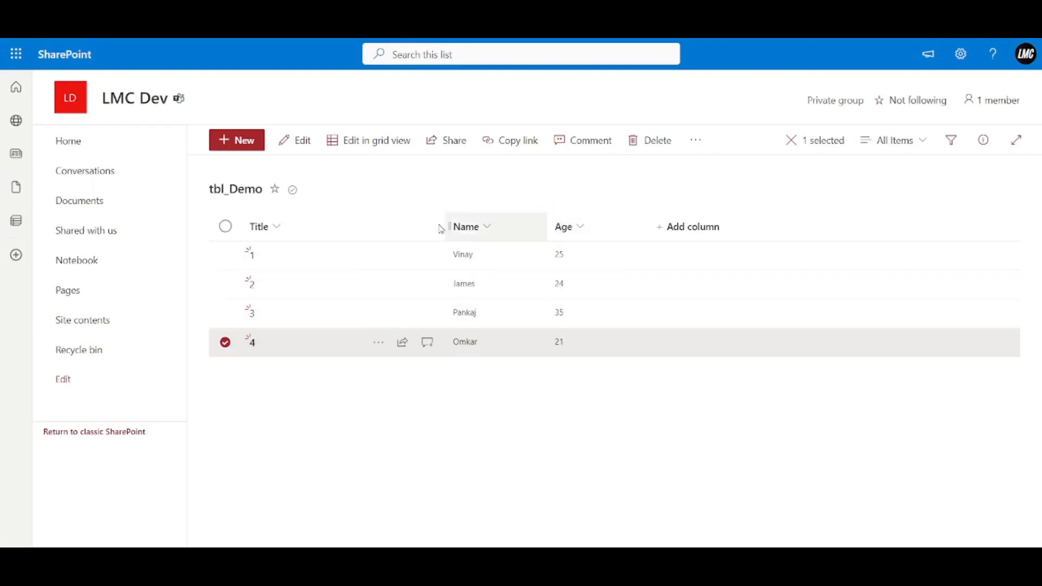
Add a test item with Title 'asdad', Name 'asdasd' and Age 'sadasd'.
click(245, 141)
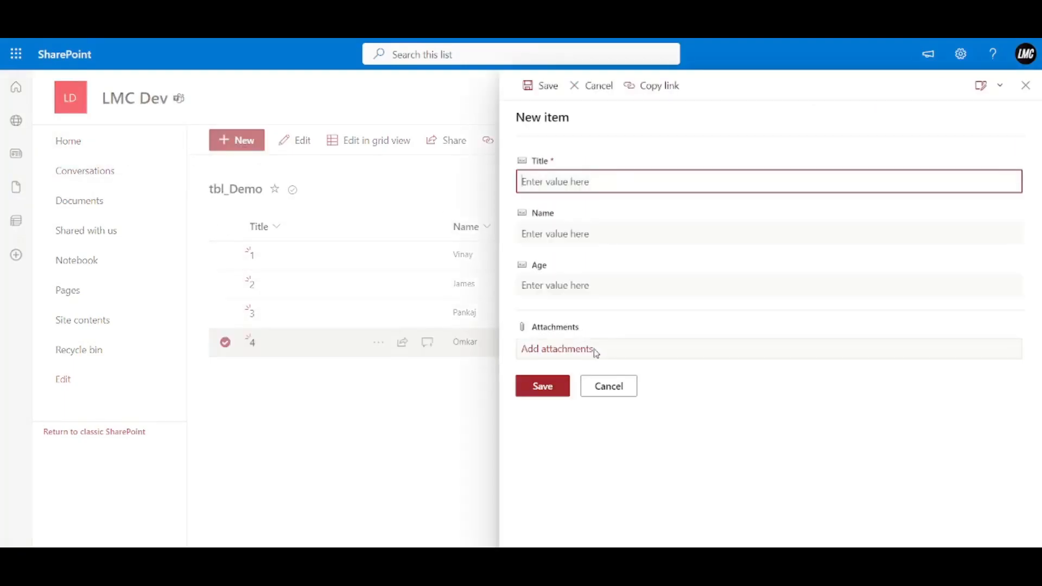
click(561, 285)
text(sadasd)
click(559, 249)
text(asdasd)
click(543, 182)
text(asdad)
click(541, 402)
click(536, 394)
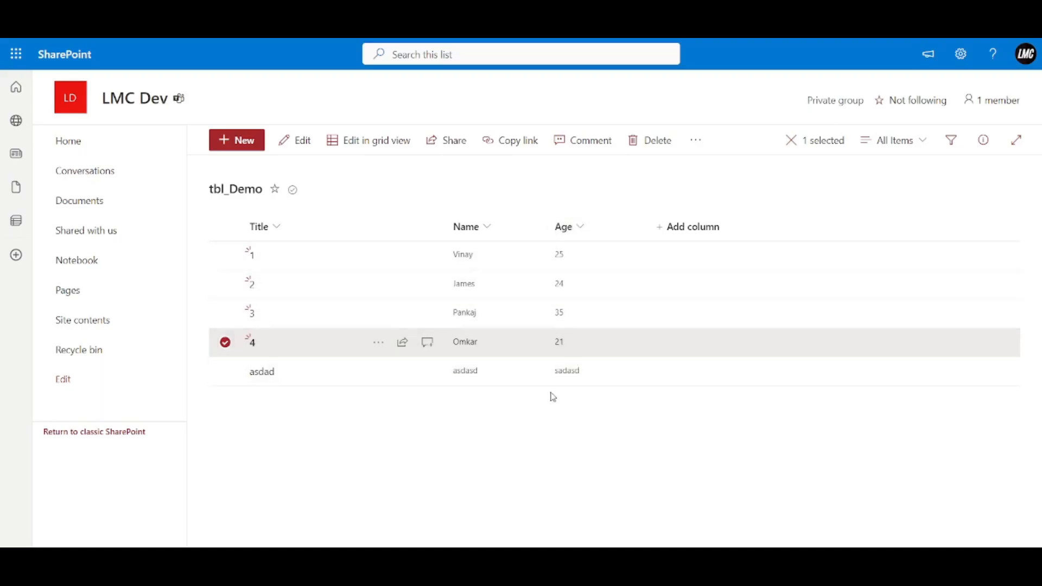
Delete the asdad test row from tbl_Demo.
click(226, 372)
click(225, 342)
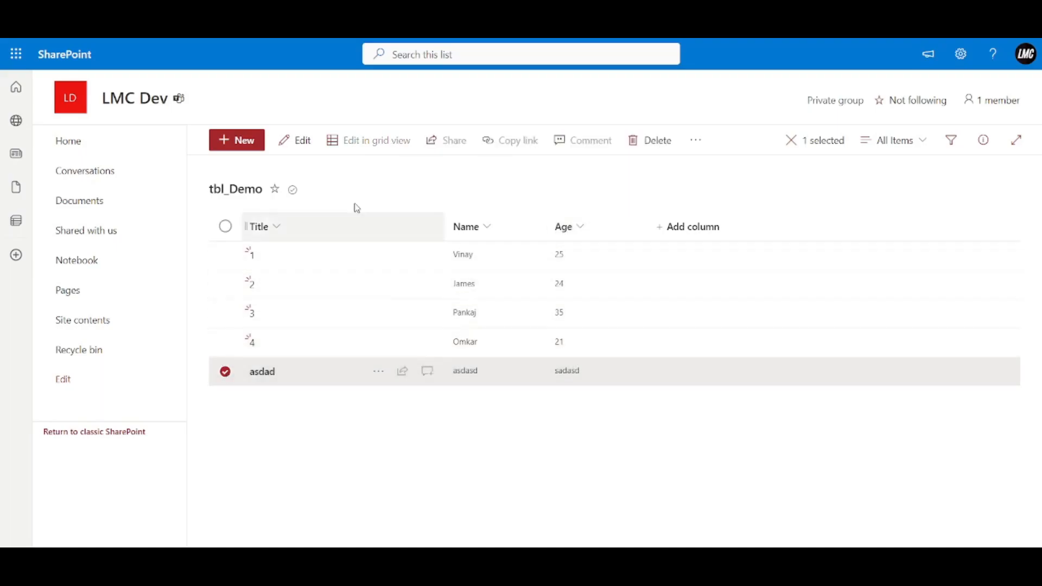
click(631, 143)
click(590, 350)
Change the Age column type to Number, confirm the conversion, and return to Power Apps.
click(568, 226)
mouse_move(592, 354)
click(682, 337)
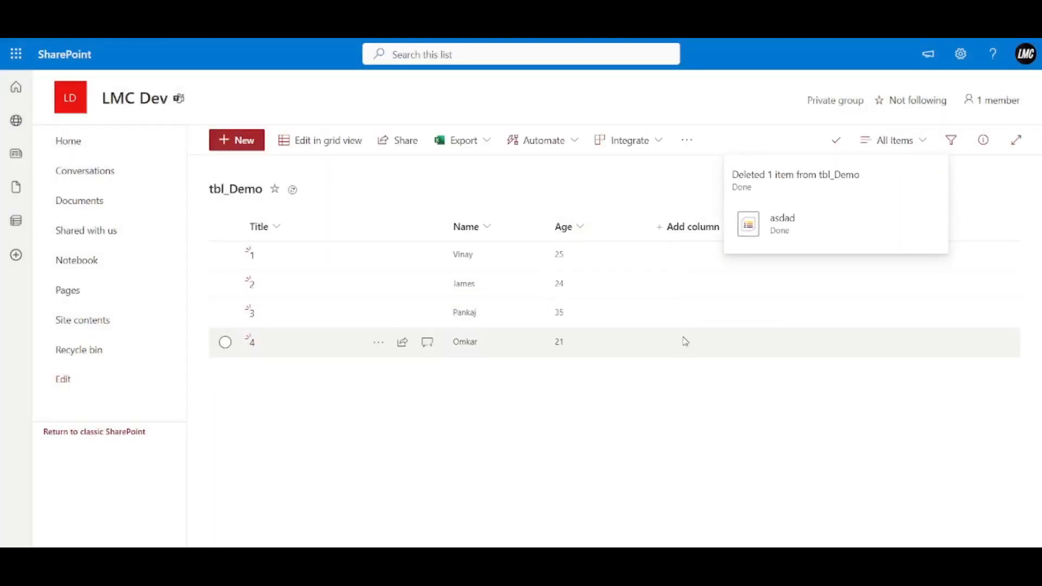
click(883, 236)
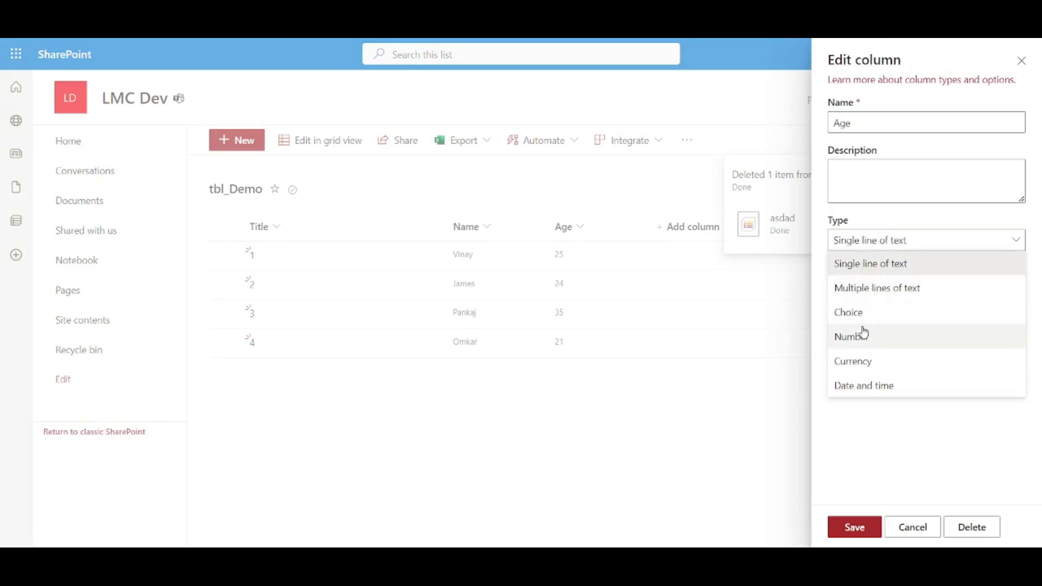
click(865, 338)
click(858, 524)
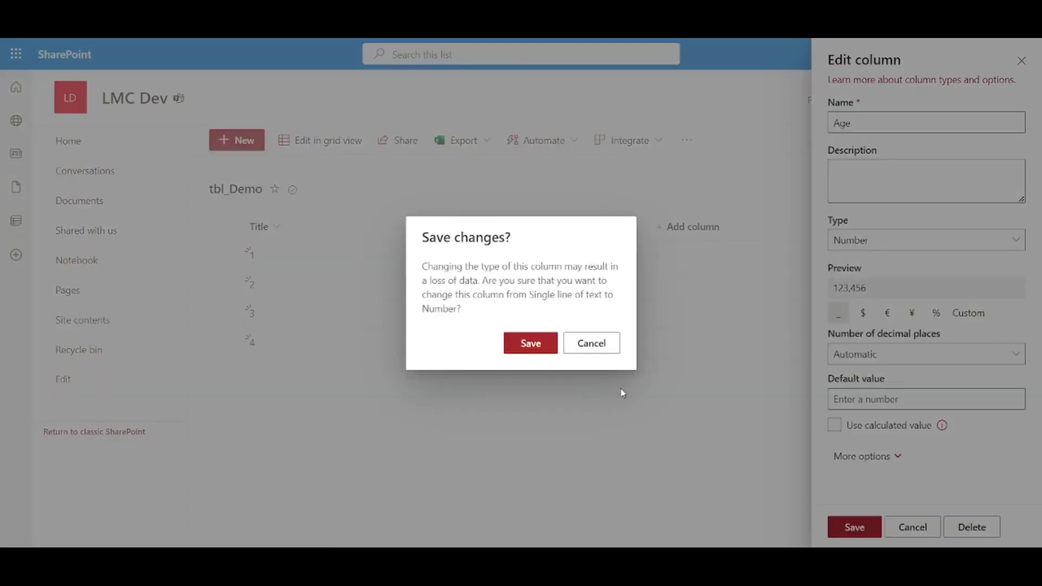
click(528, 339)
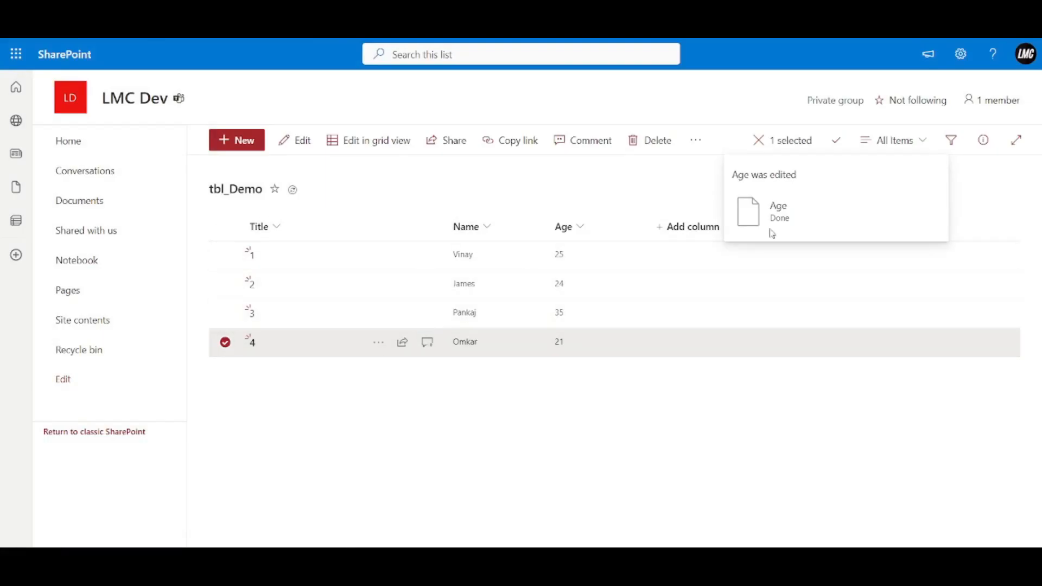
click(642, 402)
click(261, 13)
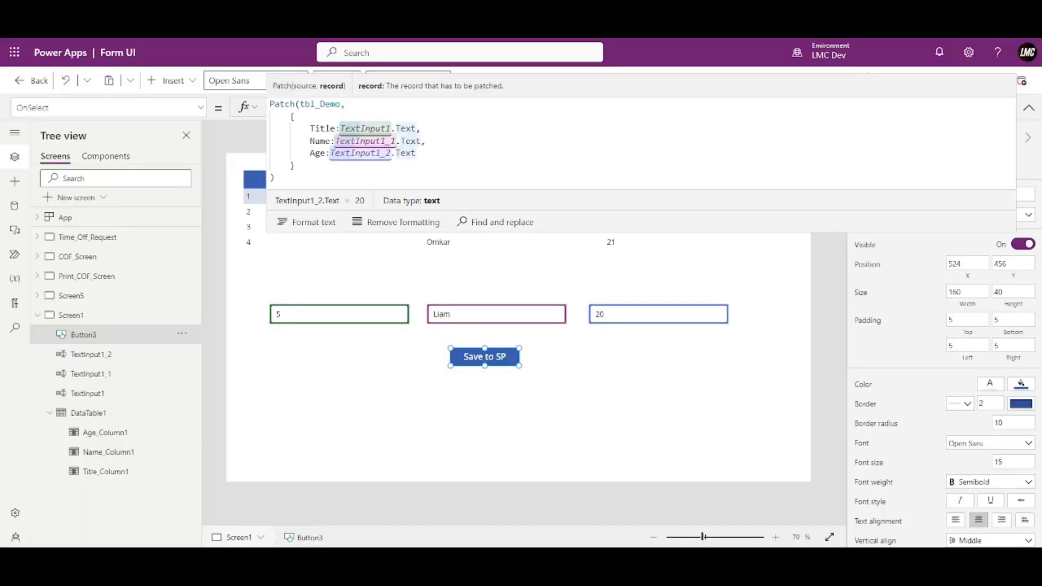
Refresh the tbl_Demo data source from the Data pane.
click(15, 205)
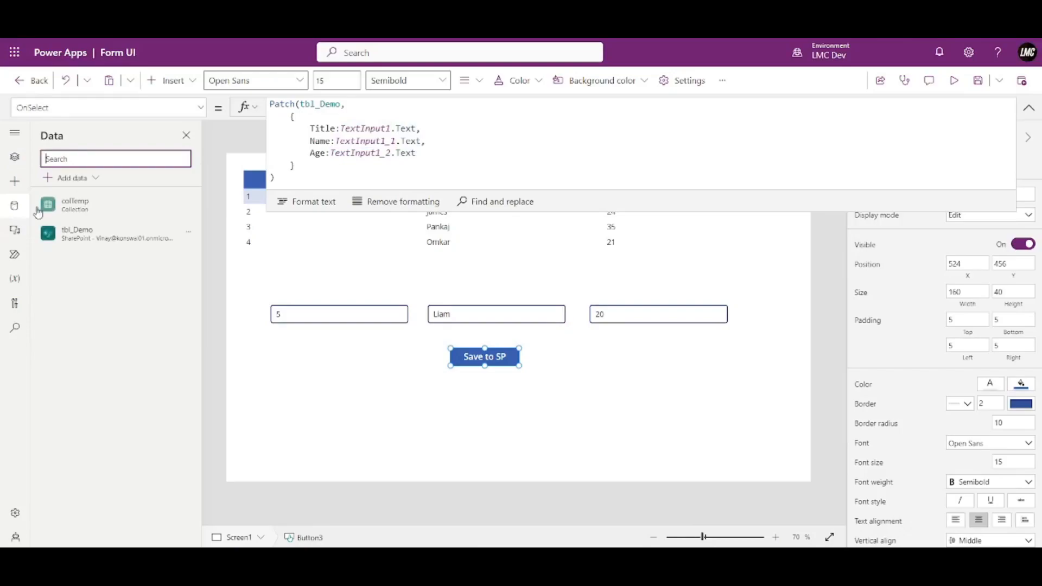
click(186, 232)
click(212, 276)
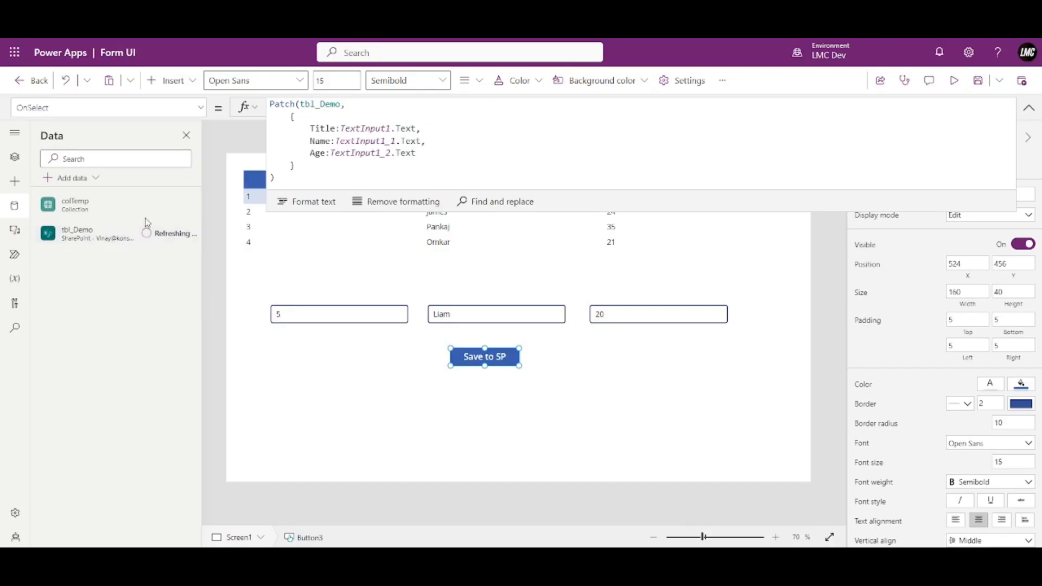
Replace the TextInput1_2.Text reference on the Age line with a fixed 21.
click(450, 153)
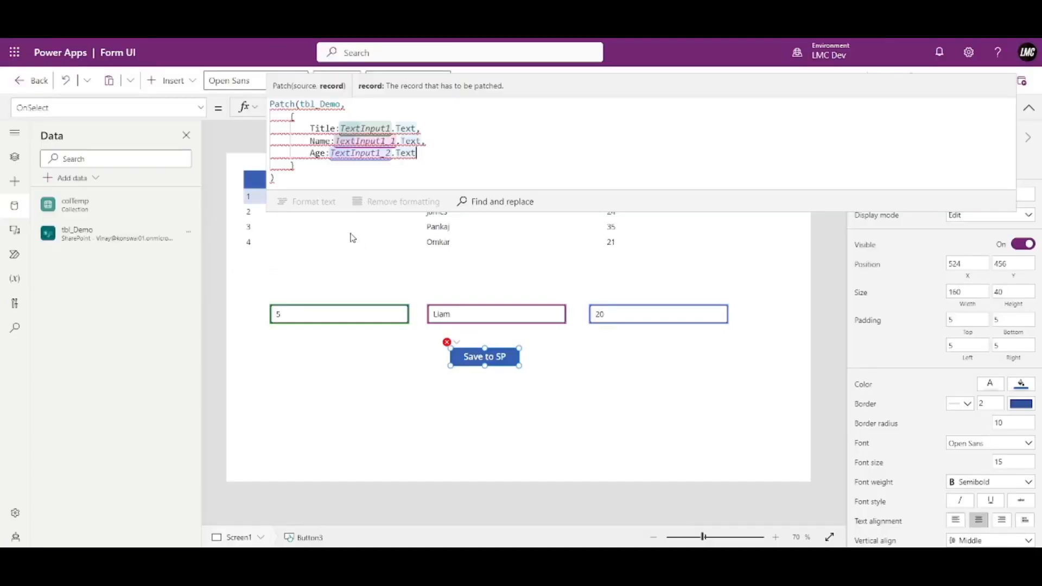
drag(331, 154, 447, 153)
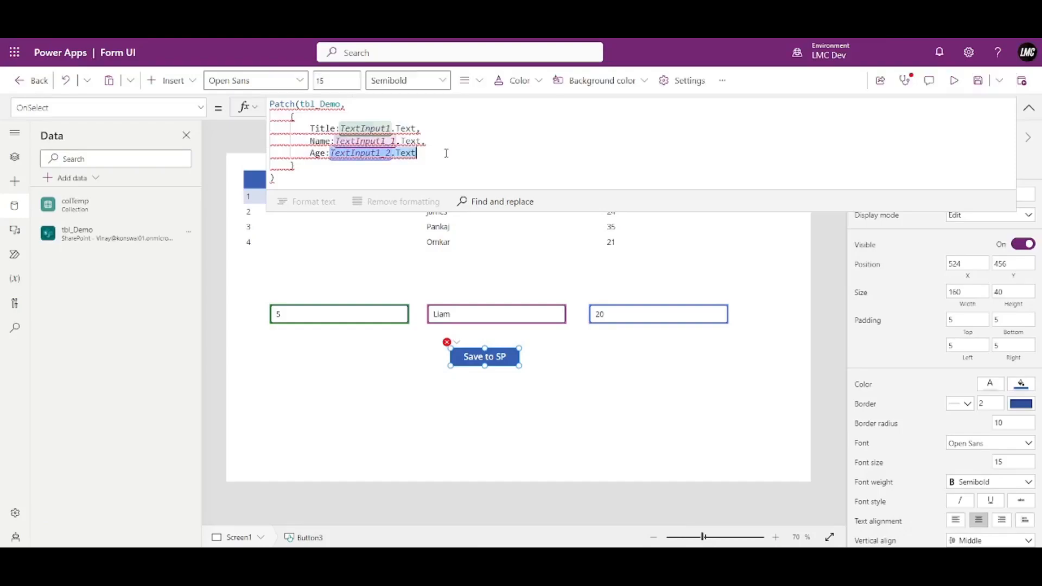
text(21)
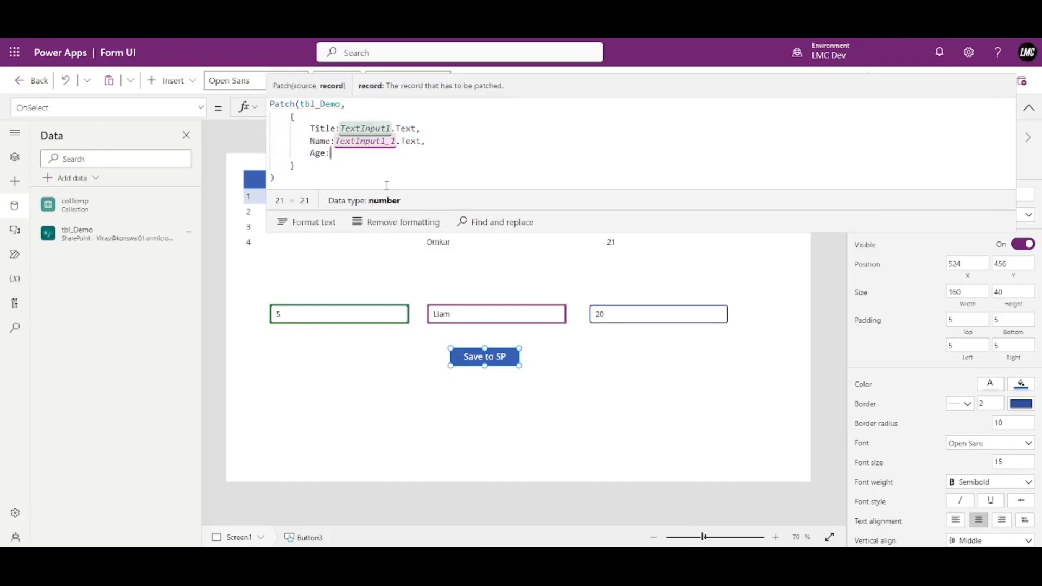
text("")
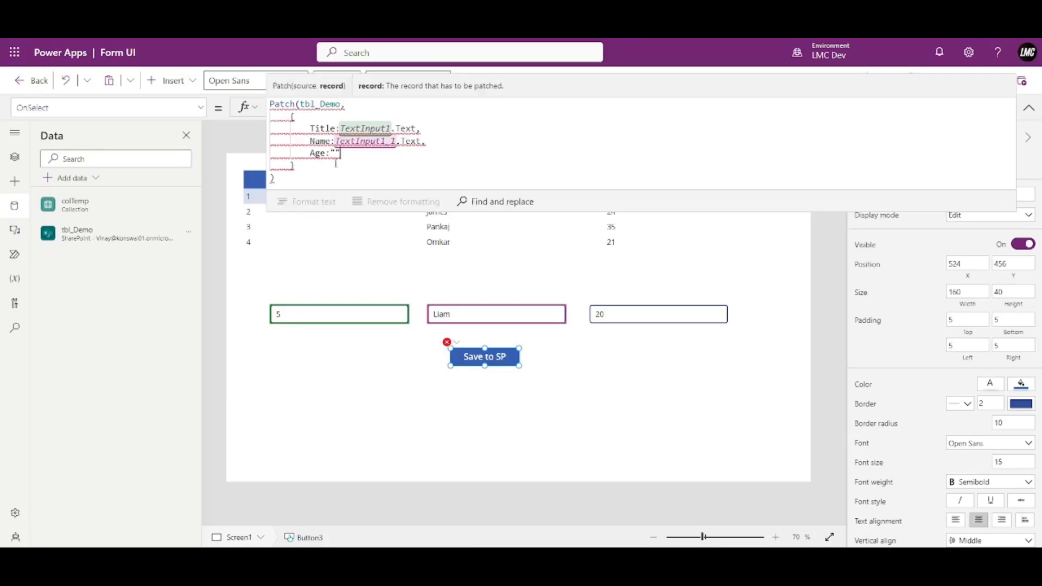
Undo the 21 test and set Age to Value(TextInput1_2.Text) in the Patch formula.
key(ctrl+z)
key(ctrl+z)
key(ctrl+z)
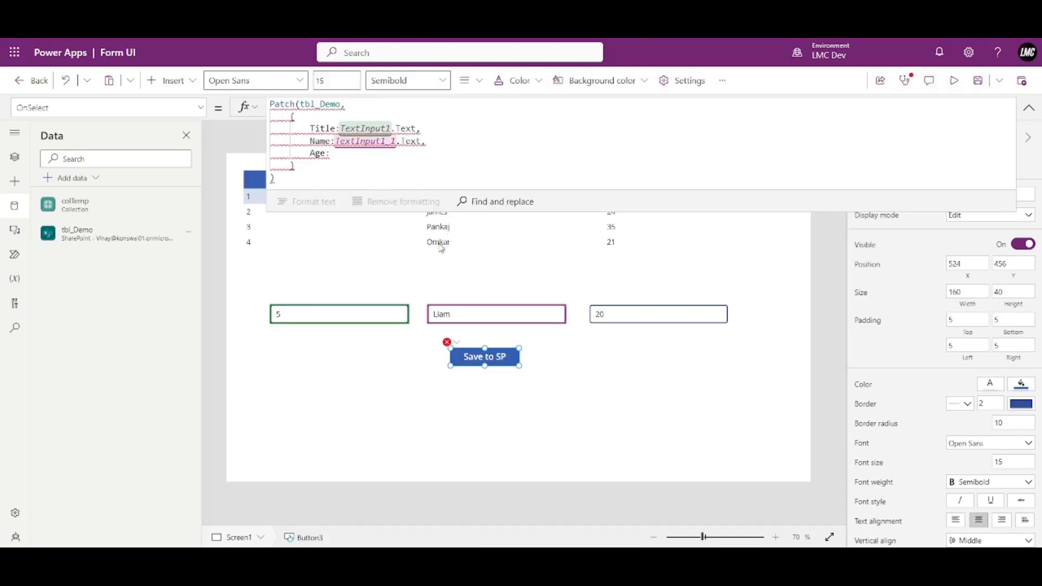
key(ctrl+z)
key(ctrl+z)
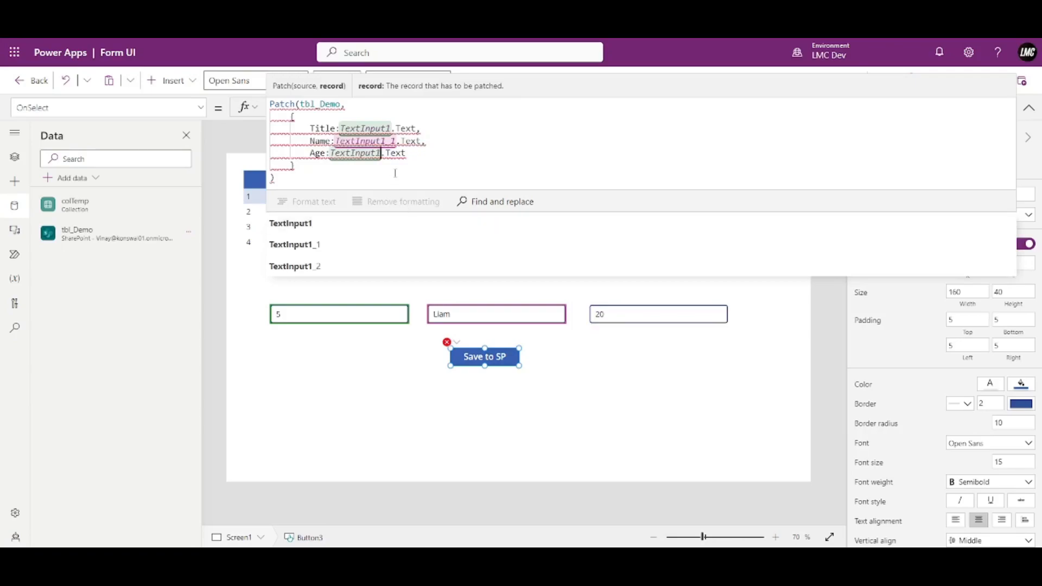
text(_2)
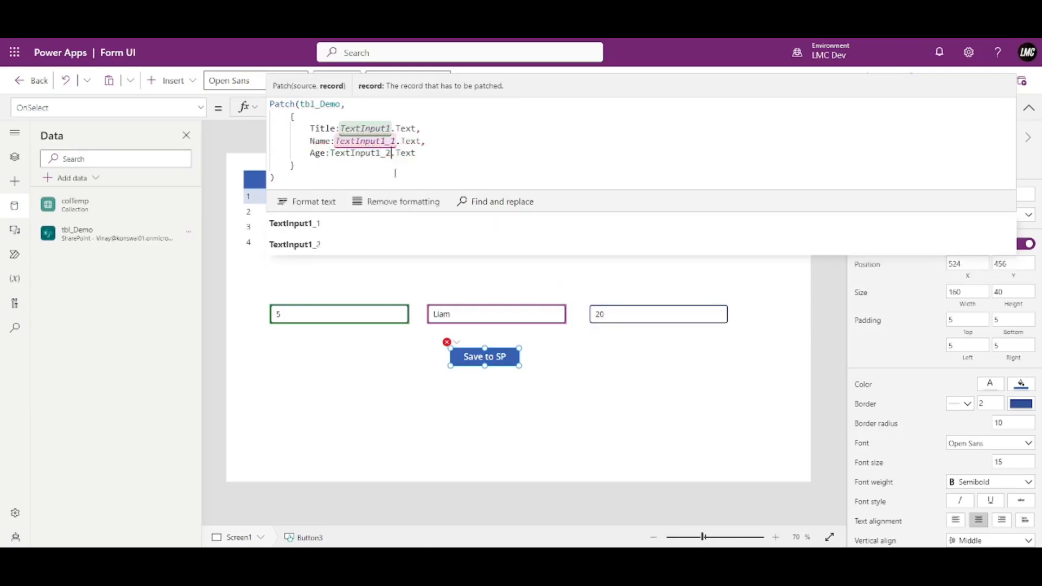
key(Left)
key(Left)
key(Left)
key(Left)
key(Left)
key(Left)
key(Left)
key(Left)
key(Left)
key(Left)
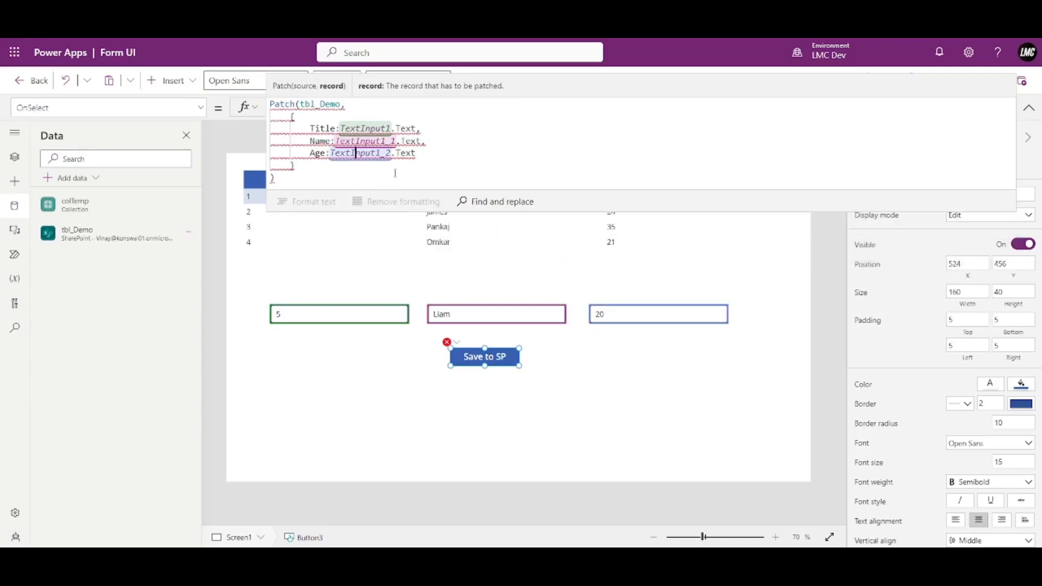
text(Value)
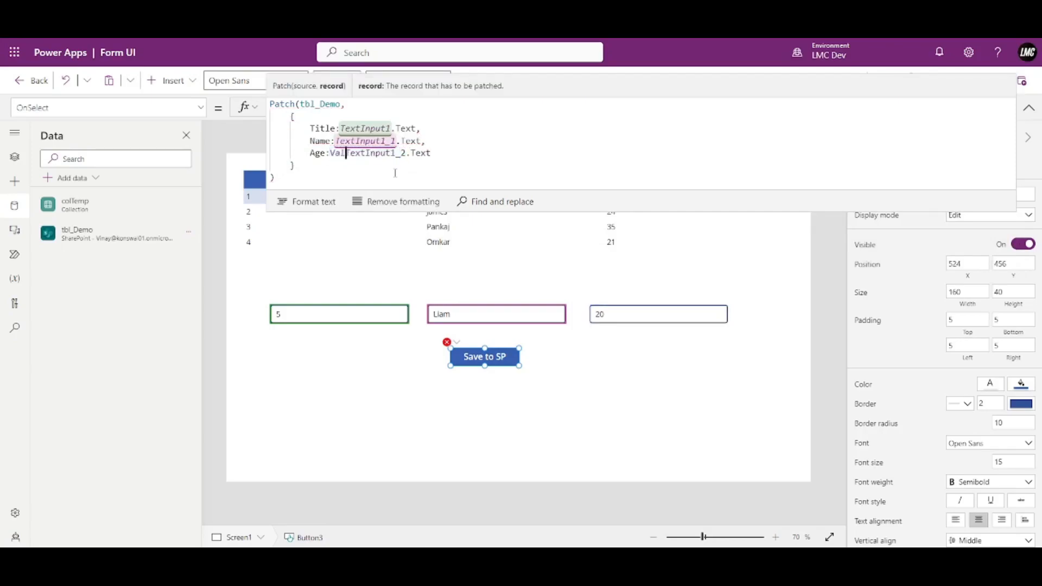
text(()
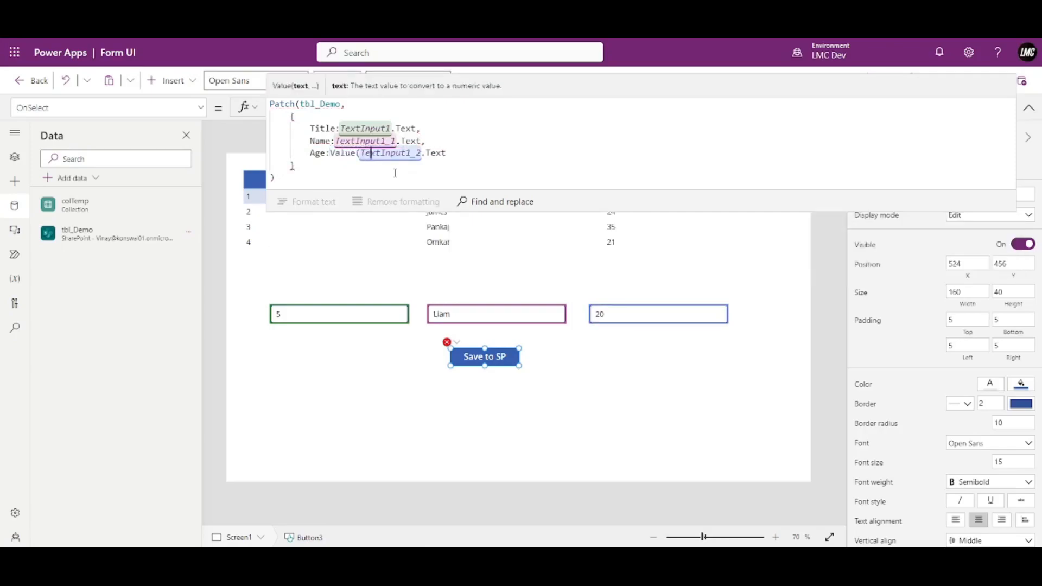
key(End)
key(Right)
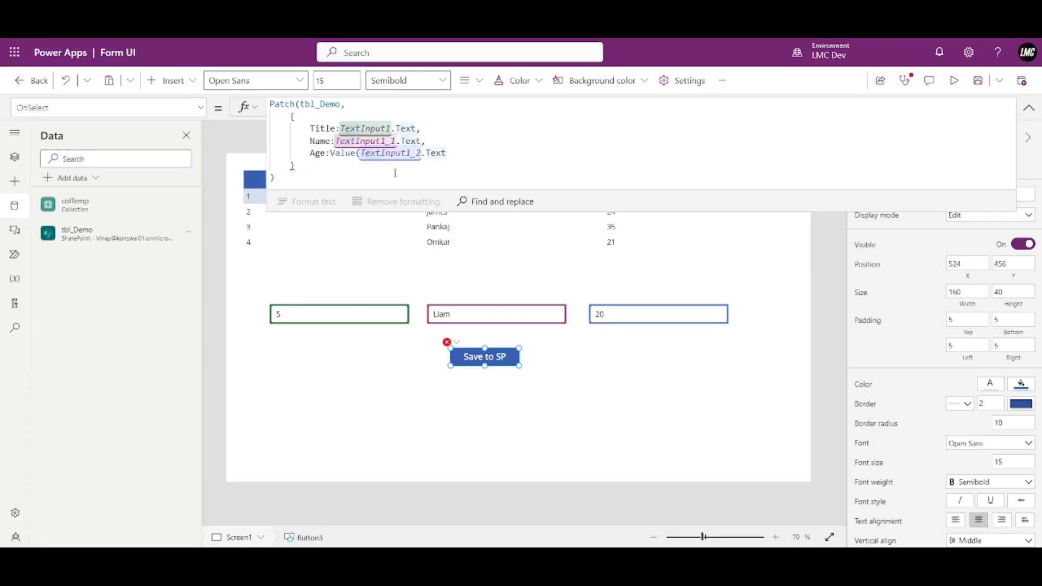
text())
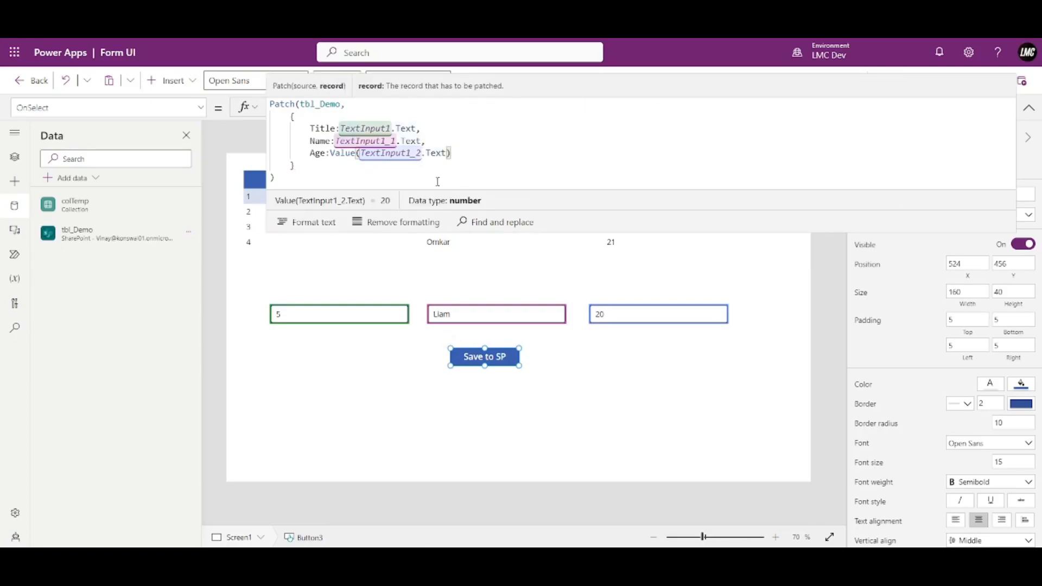
Preview the app and save the Title 5, Age 20 record to tbl_Demo.
click(1028, 107)
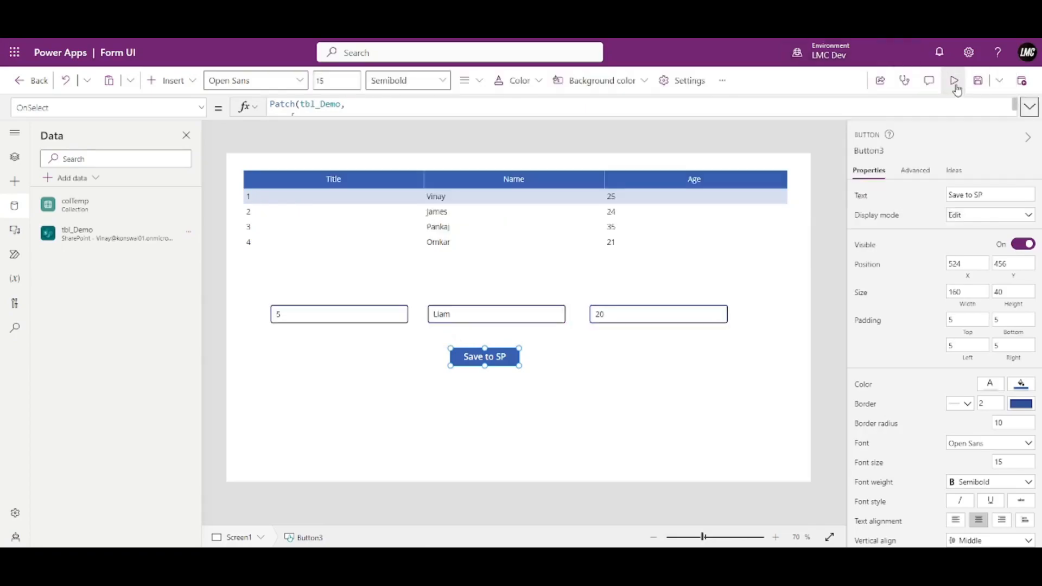
click(958, 84)
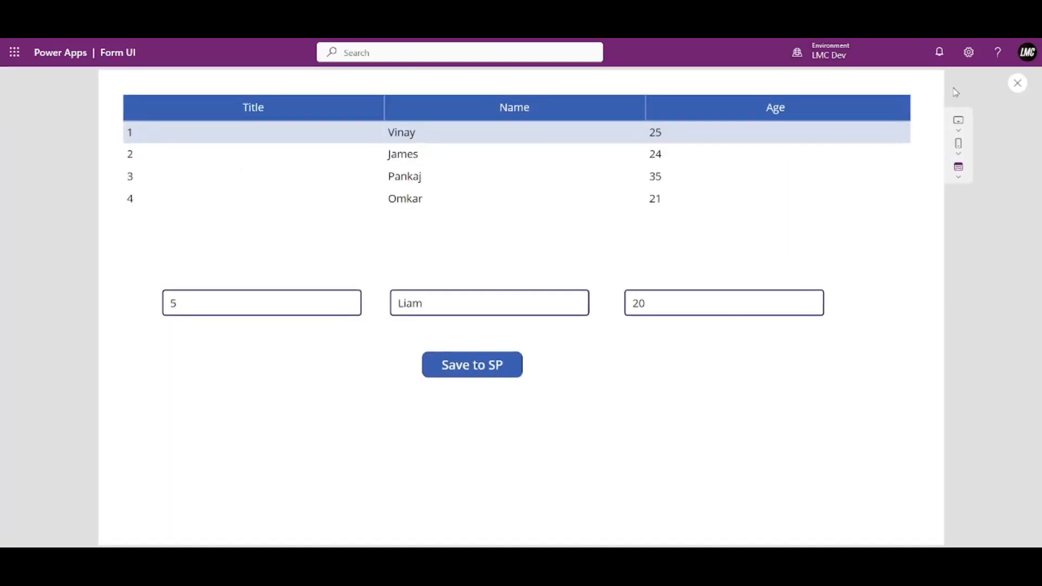
click(456, 370)
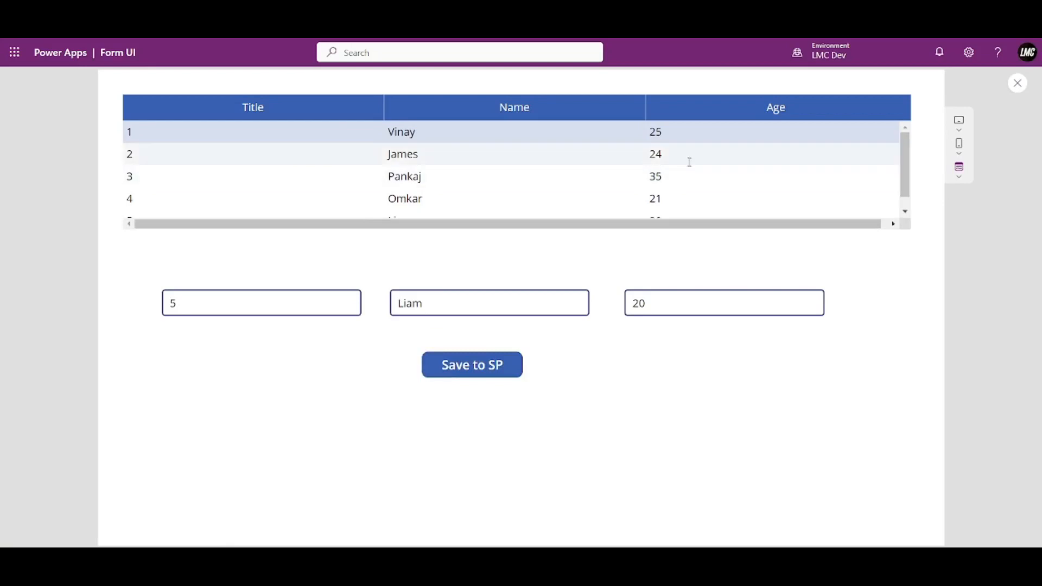
scroll(543, 161, down, 1)
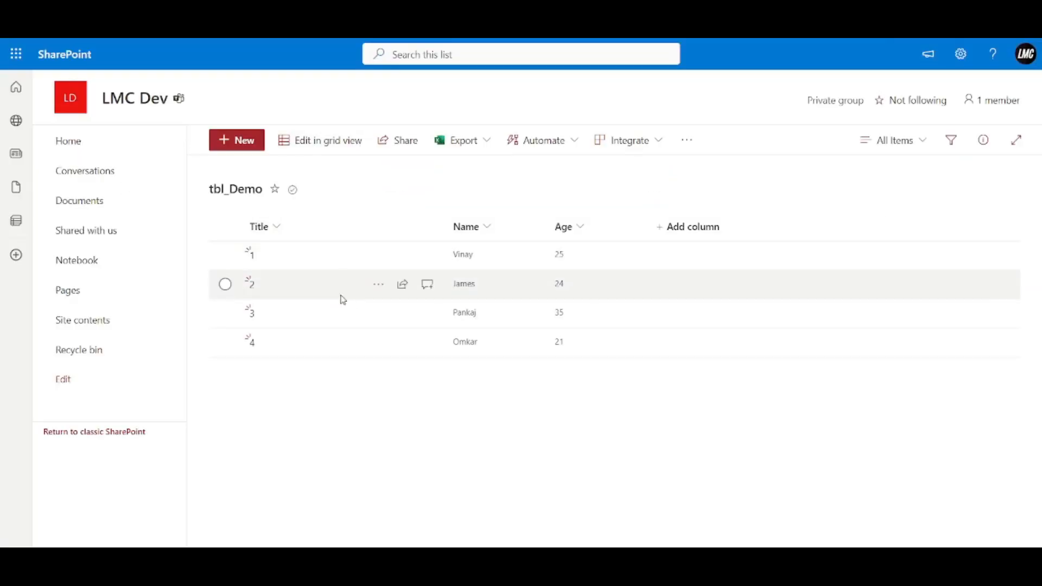
Reload the tbl_Demo list and check that item 5 with Age 20 appears.
key(F5)
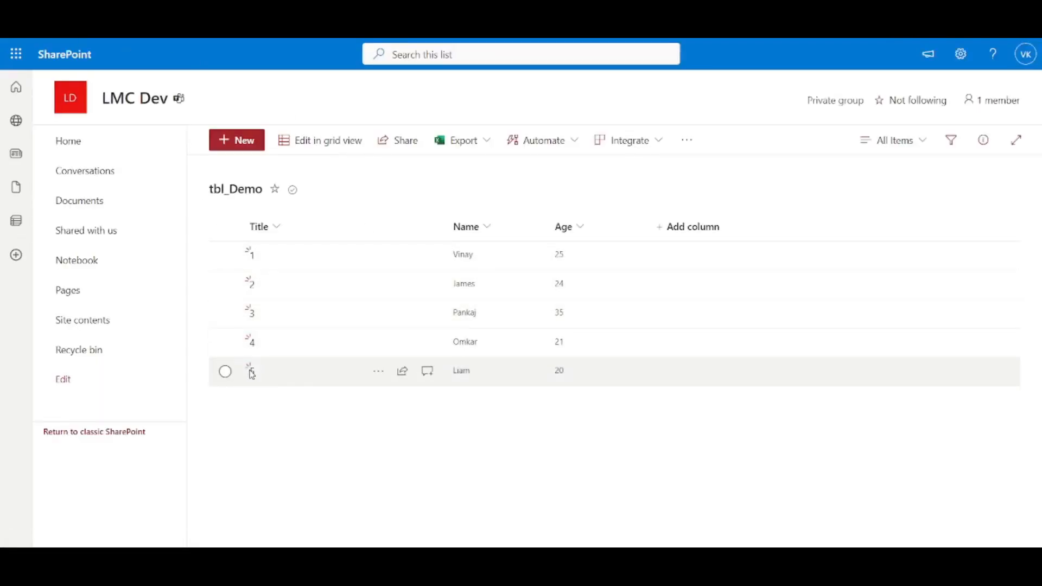
click(224, 372)
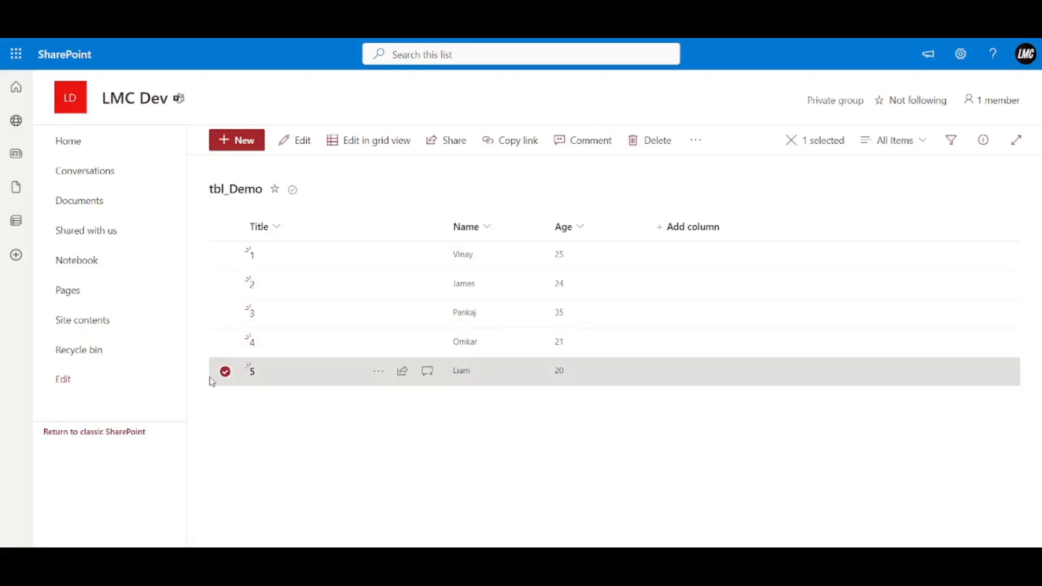
click(225, 372)
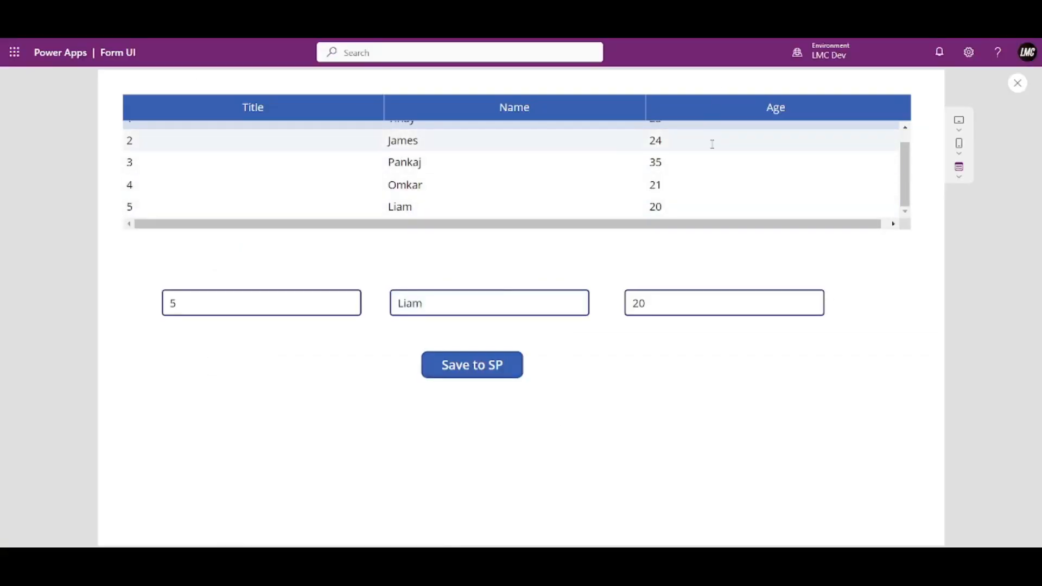
Save a record with Title 6, a new name and Age 26 to SharePoint.
click(244, 307)
drag(244, 307, 152, 310)
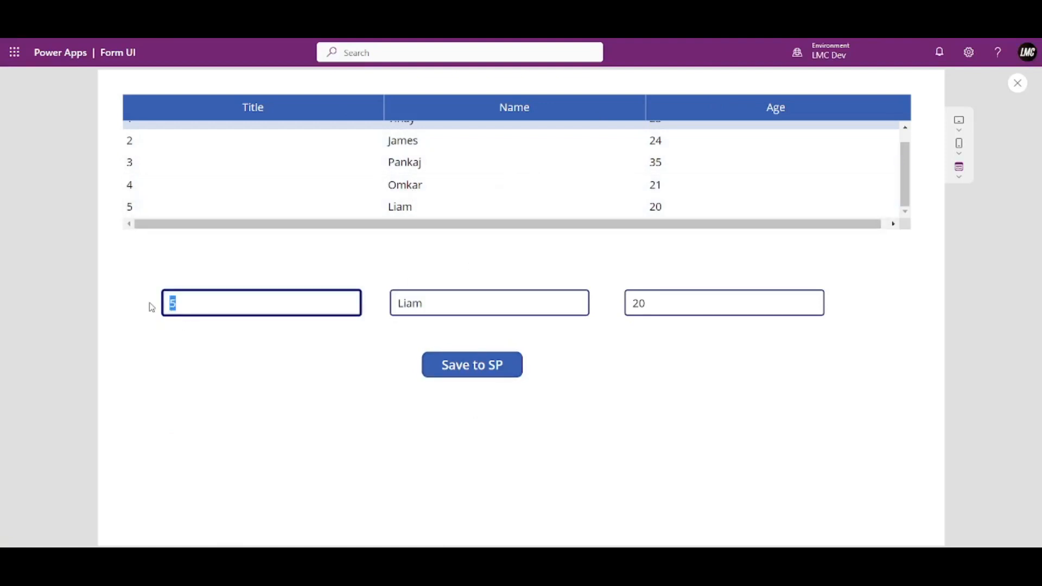
text(6)
drag(447, 298, 363, 309)
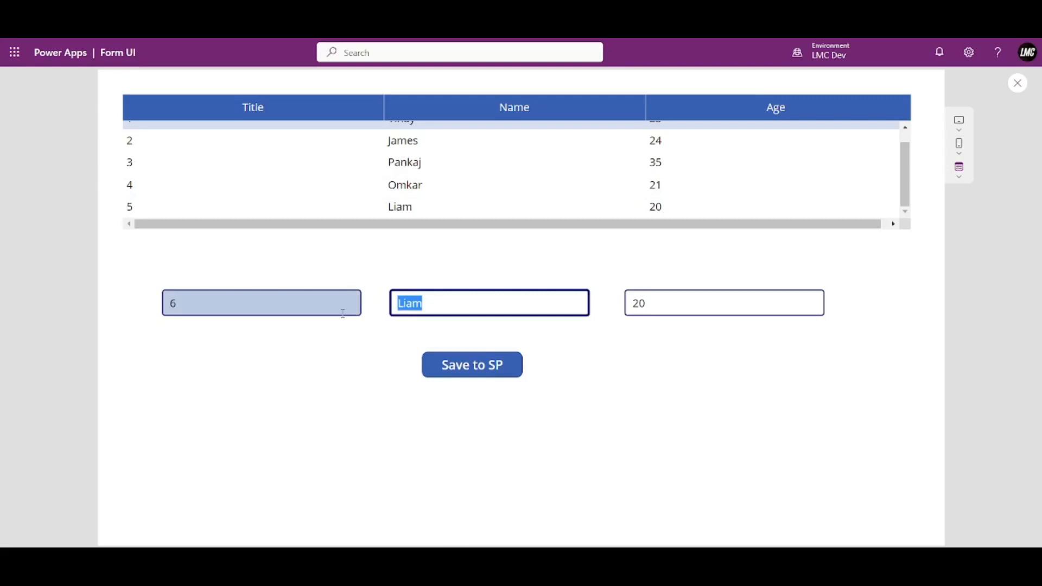
text(Priy)
key(Tab)
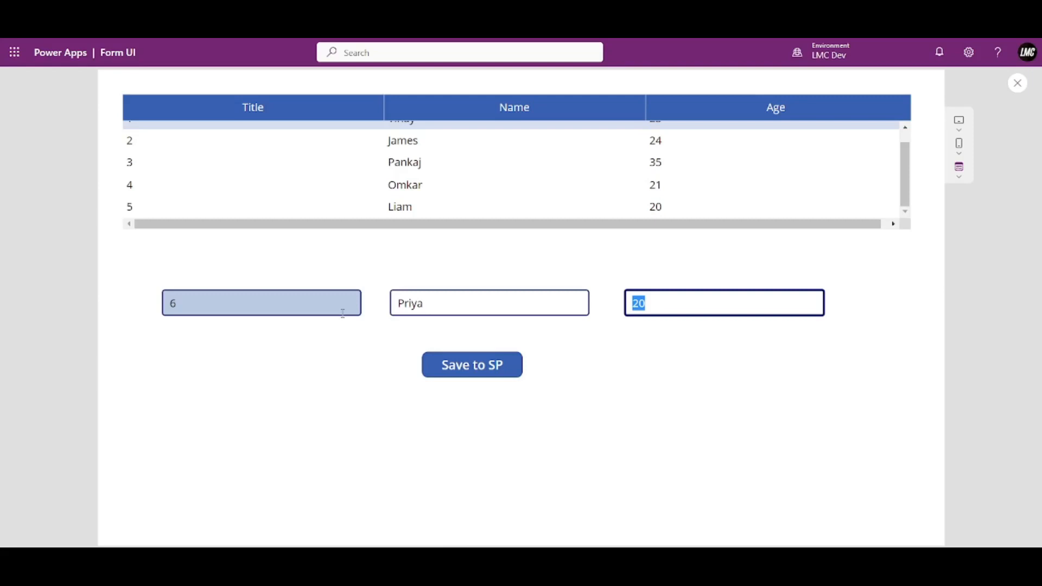
text(26)
click(461, 369)
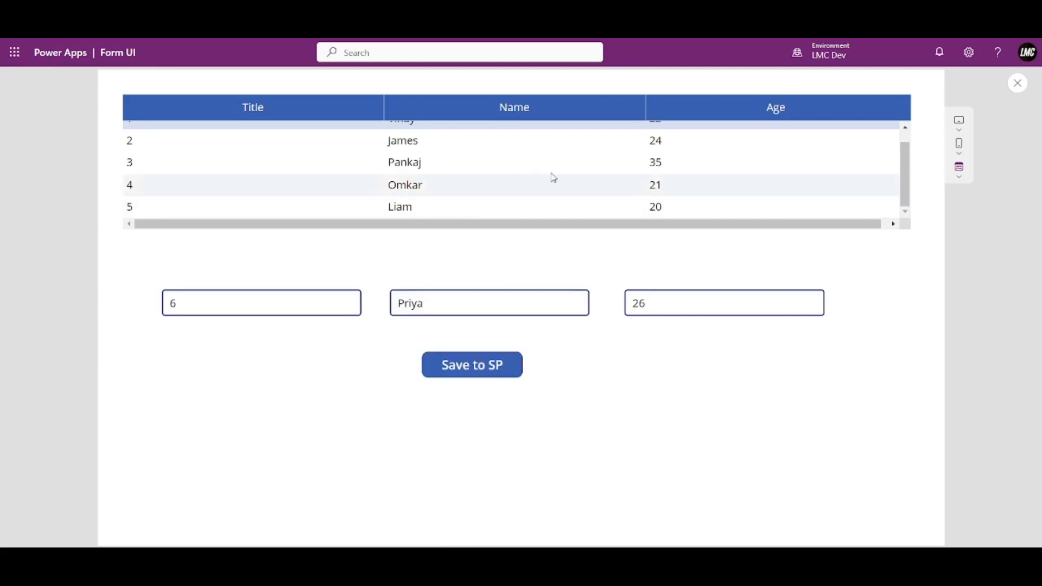
scroll(499, 191, down, 1)
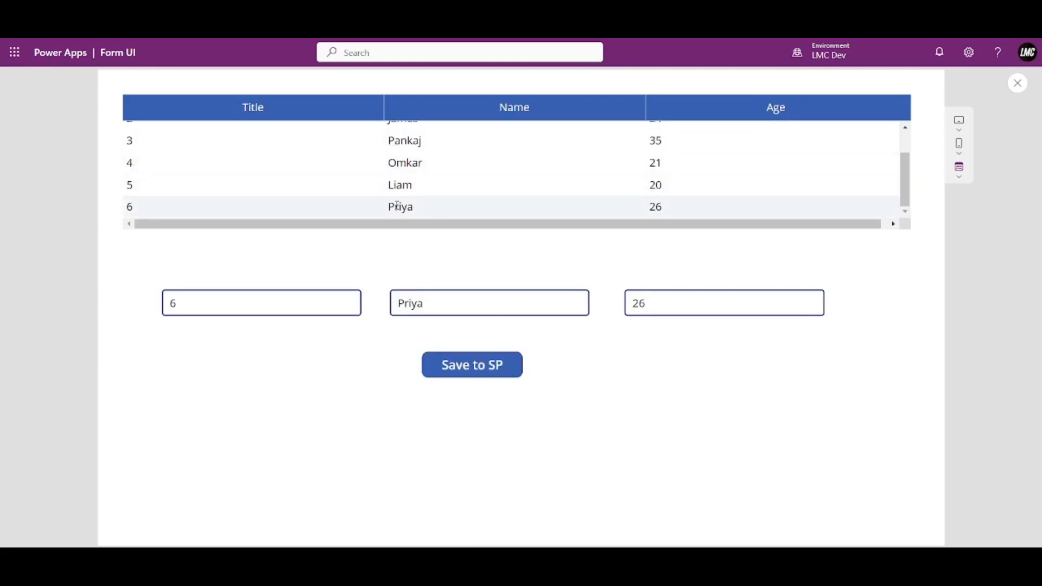
Save a record with Title 7, the person's name and Age 27 to SharePoint.
click(245, 300)
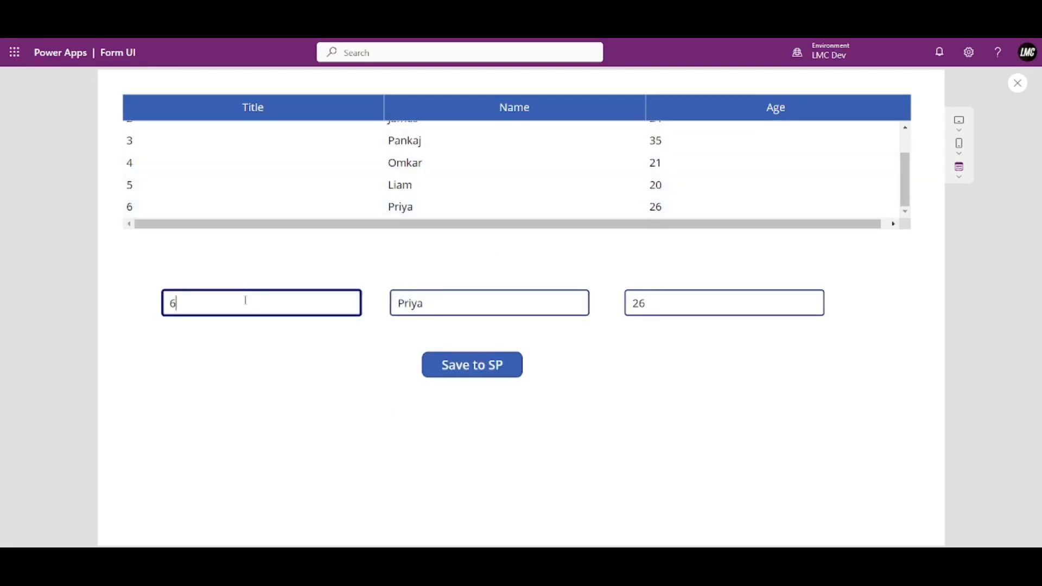
text(7)
key(Tab)
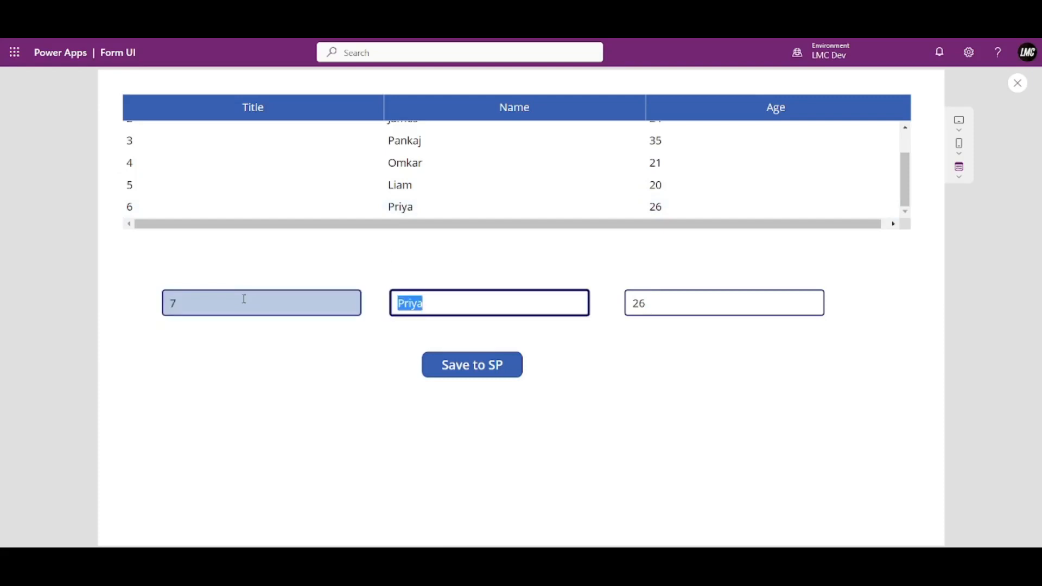
text(Manoj)
key(Tab)
text(27)
click(488, 369)
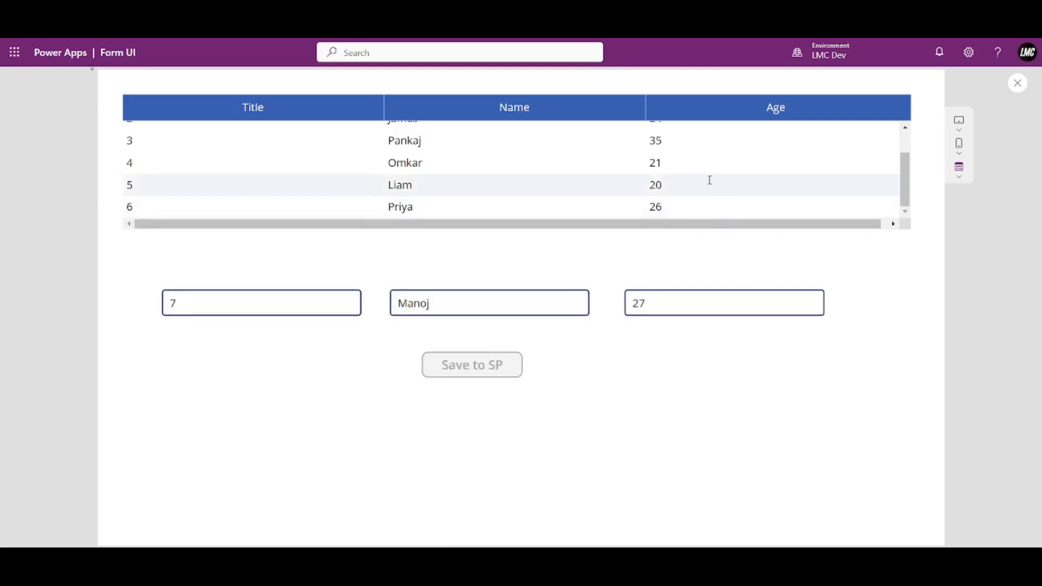
scroll(720, 182, down, 1)
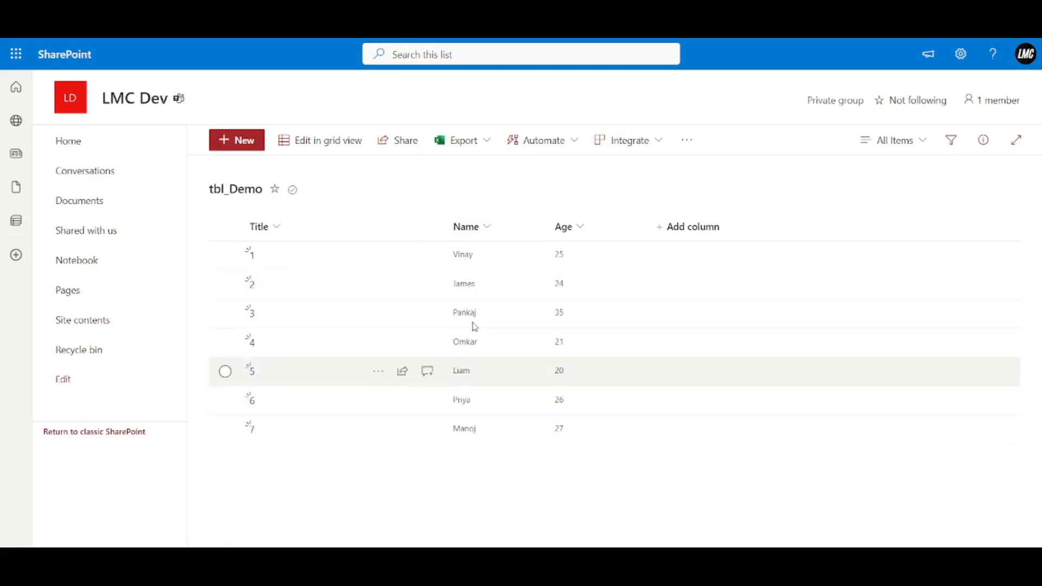
Switch back to the Power Apps Form UI tab after checking row 7 in tbl_Demo.
click(250, 11)
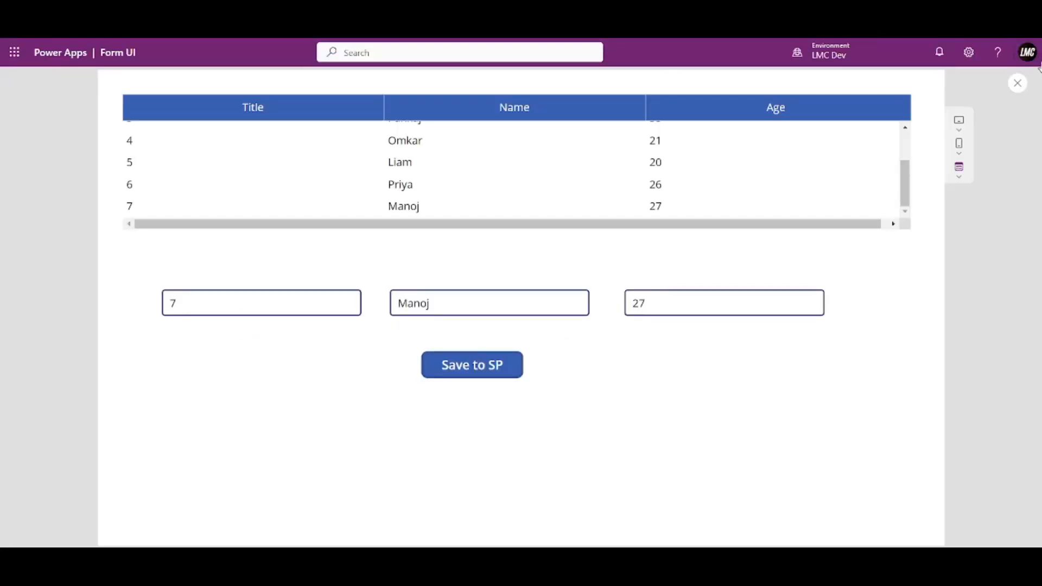
Exit the preview and display the Save to SP button's full Patch formula.
click(1017, 83)
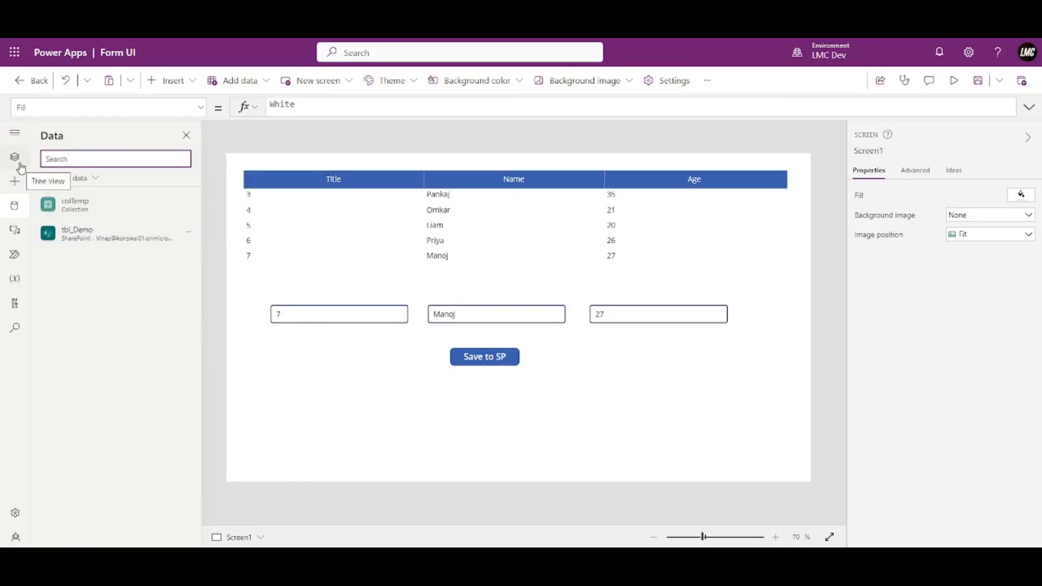
click(492, 356)
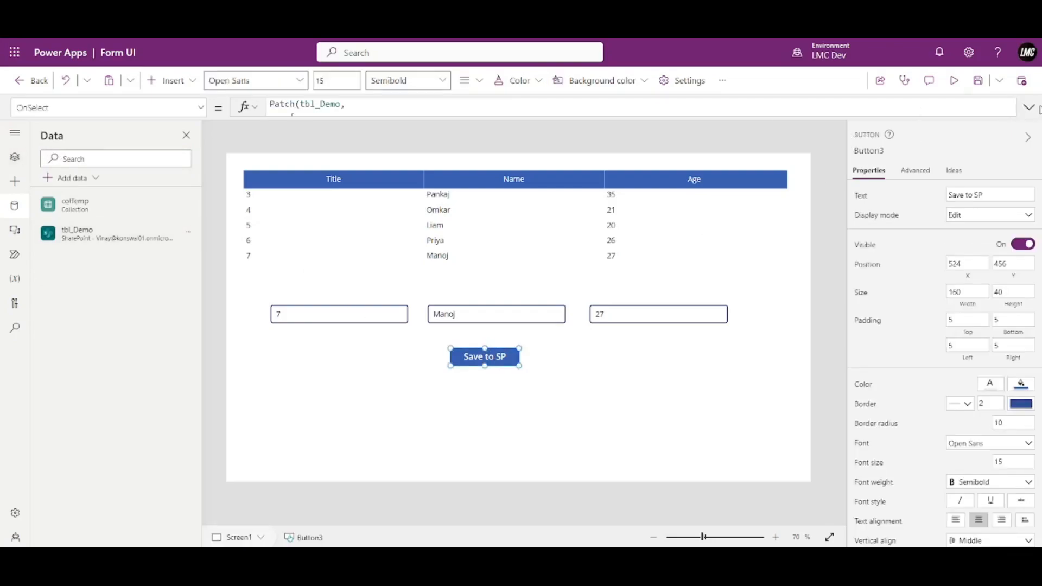
click(1029, 107)
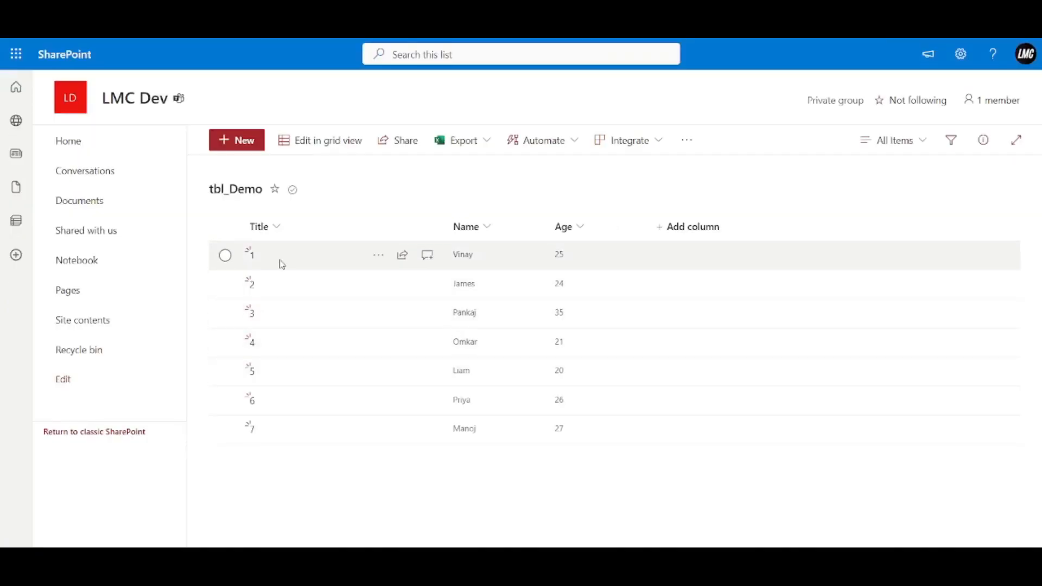
Select James's row 2 in the SharePoint tbl_Demo list.
click(225, 284)
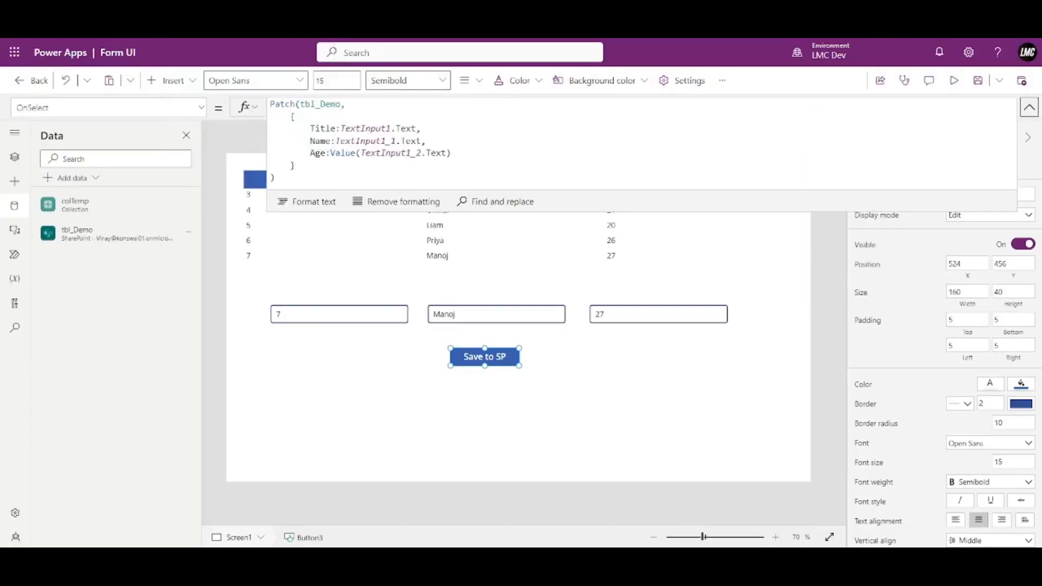
Paste a copy of the Save to SP button beside the original and relabel it 'Update to SP'.
drag(738, 212, 717, 237)
click(839, 376)
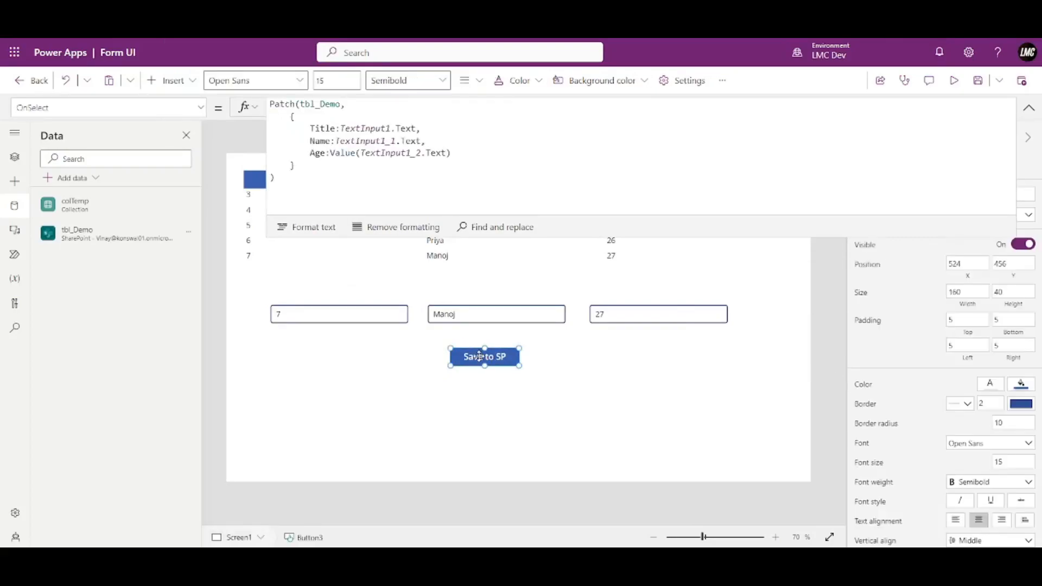
key(ctrl+v)
drag(481, 360, 619, 360)
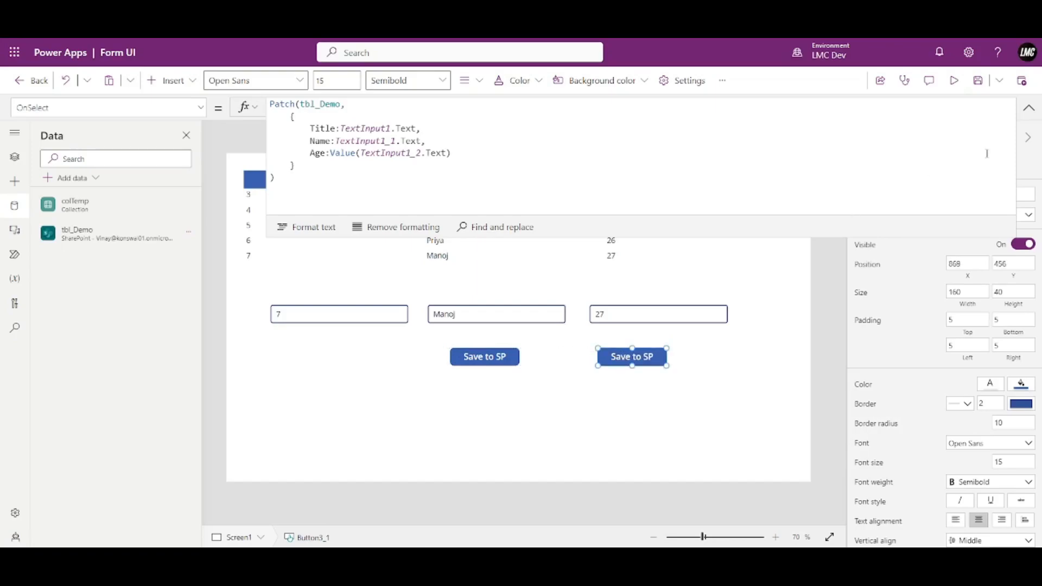
double_click(966, 194)
text(Update to SP)
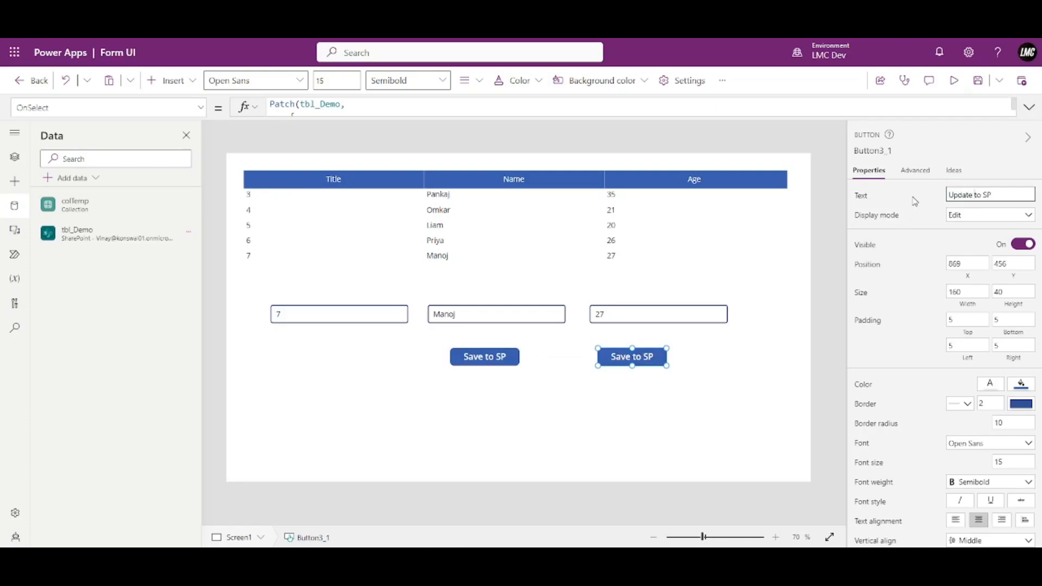
click(932, 183)
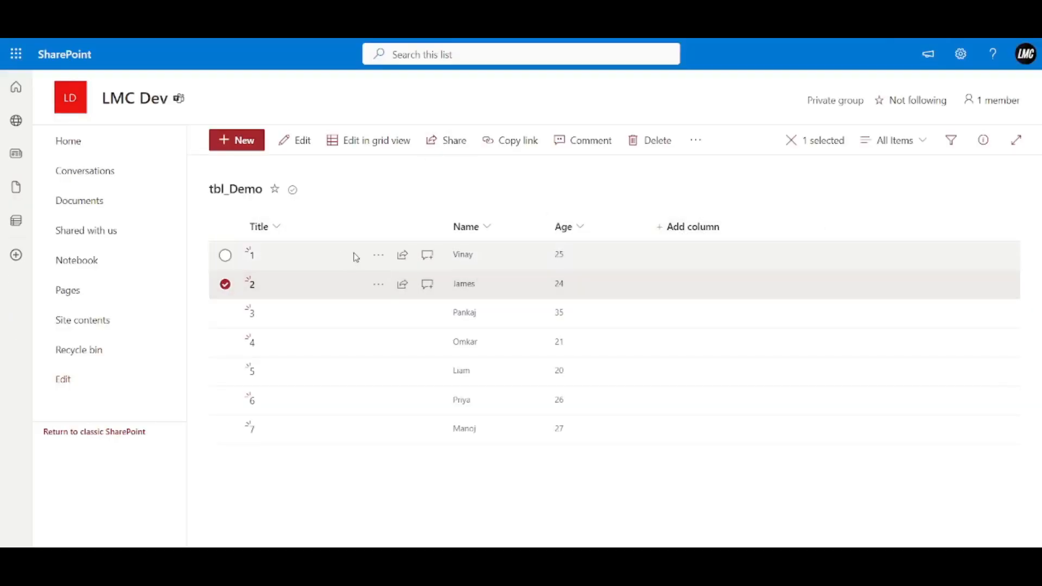
Tick ID under Show or hide columns so tbl_Demo displays the ID column.
right_click(682, 223)
click(622, 233)
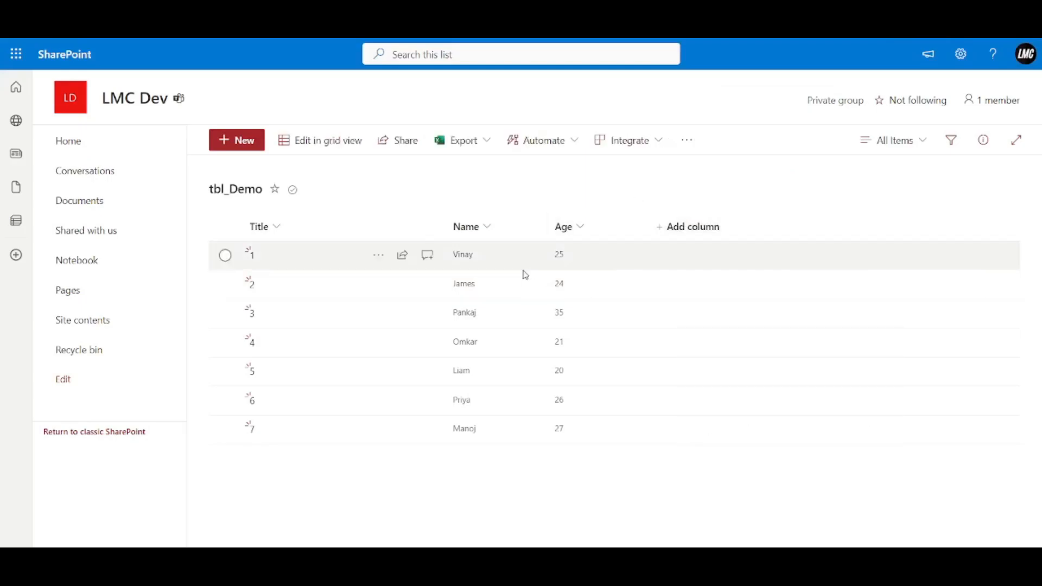
click(704, 236)
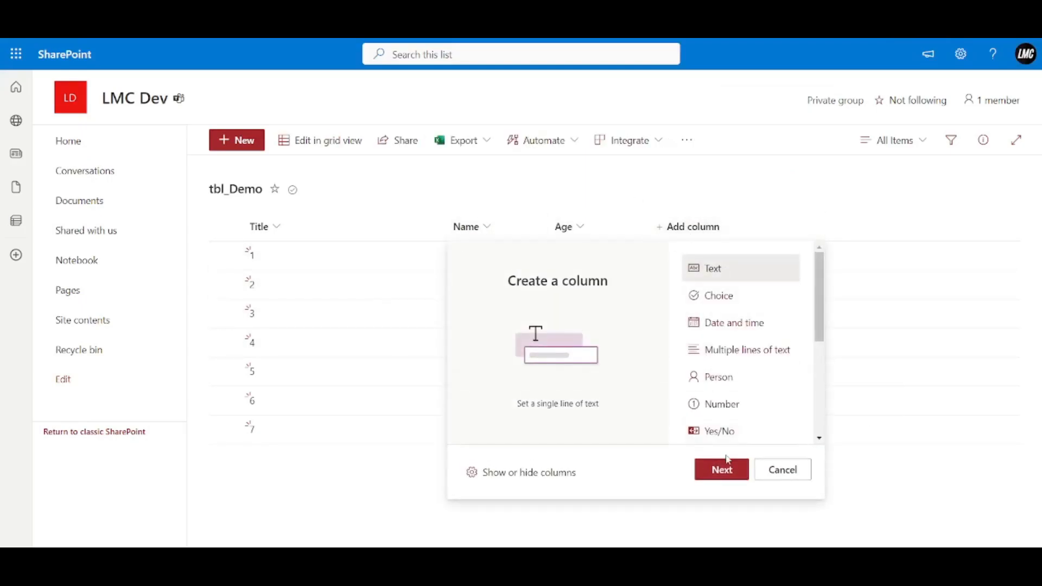
click(524, 472)
click(845, 307)
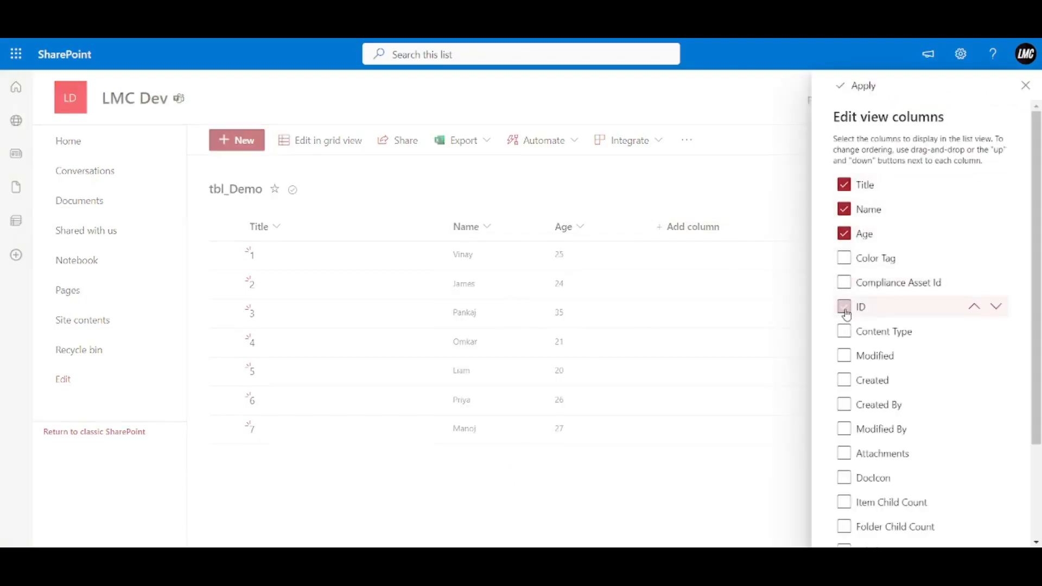
click(846, 85)
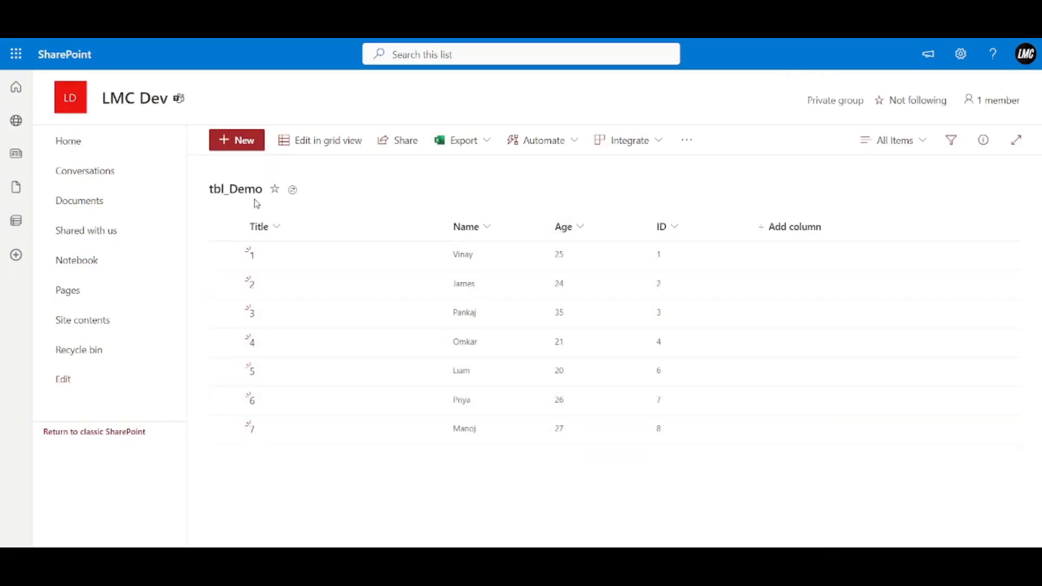
Add list items titled 8 and 9, refresh to reveal their IDs, and reselect James's row 2.
click(254, 142)
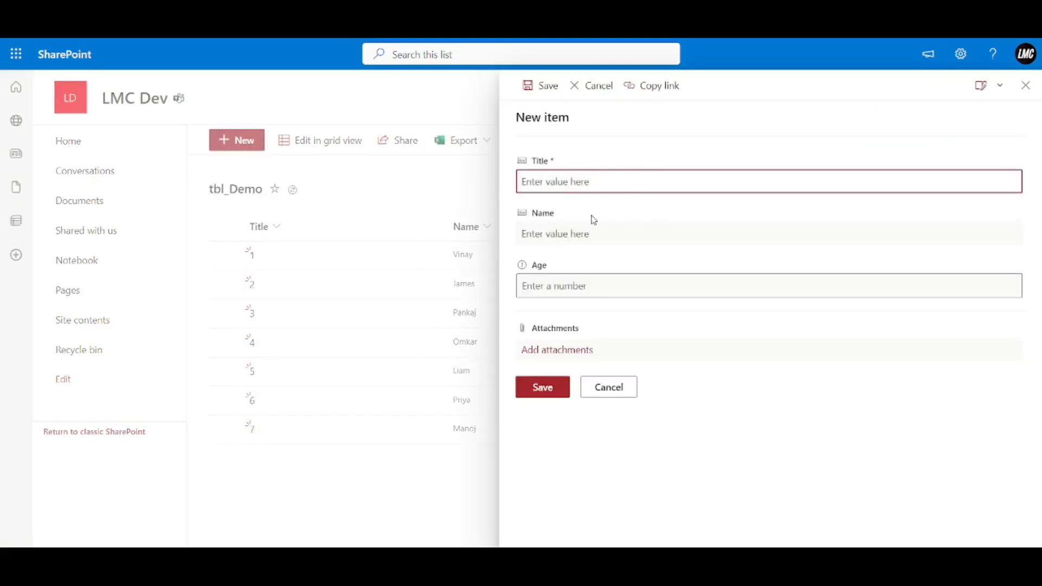
text(8)
click(555, 389)
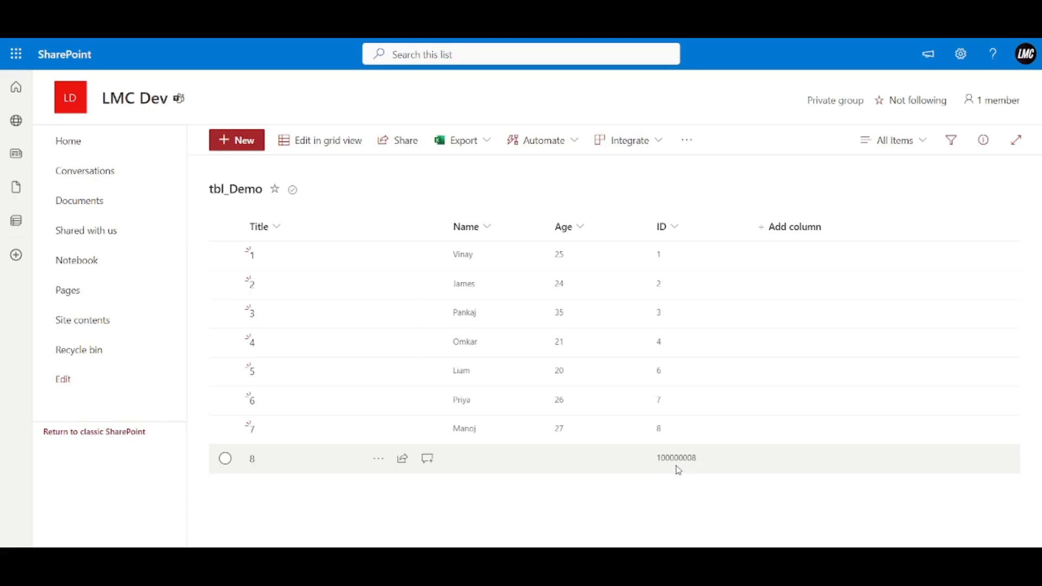
click(245, 148)
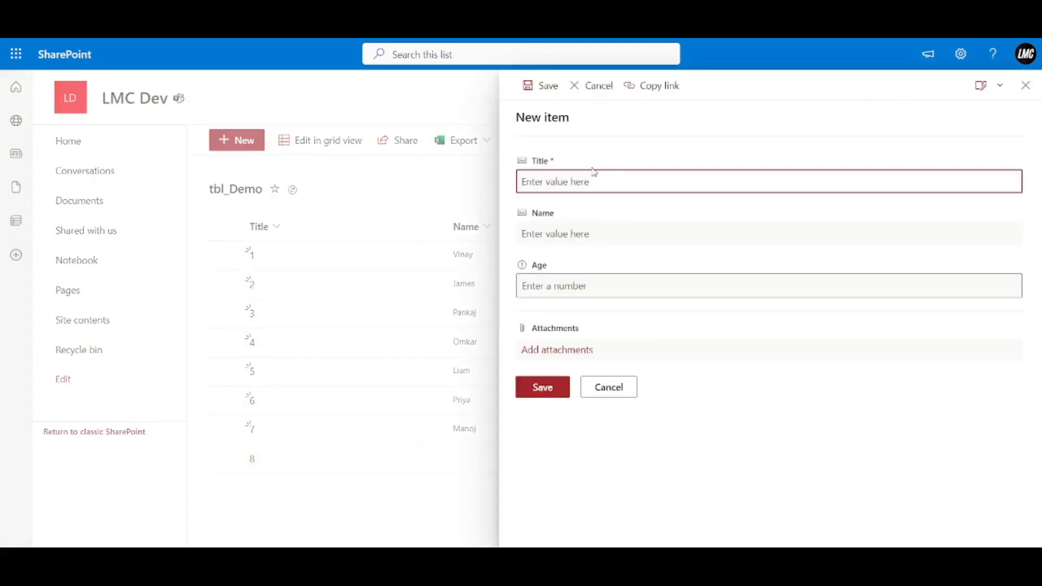
text(9)
click(541, 388)
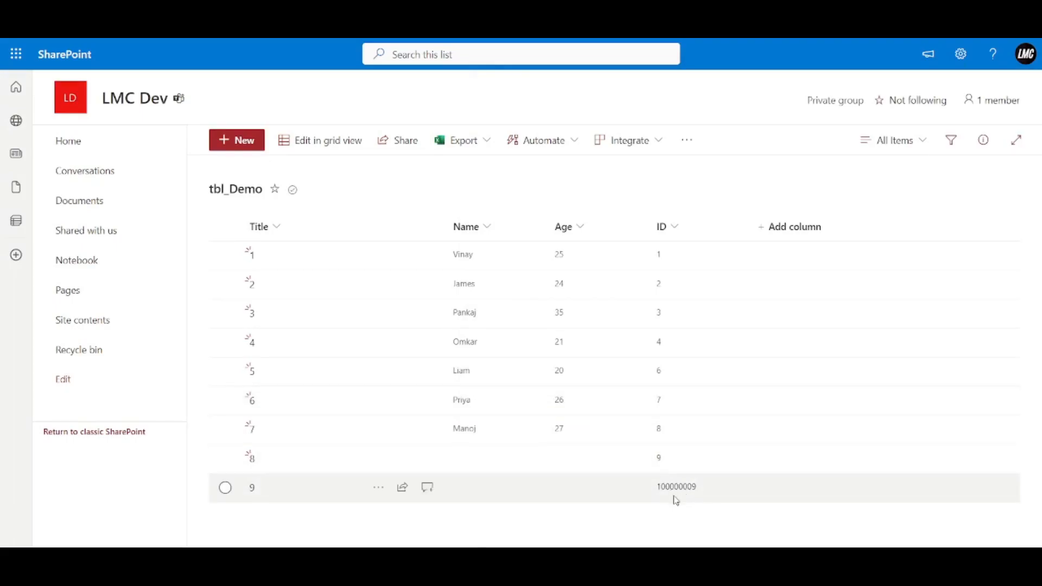
click(66, 31)
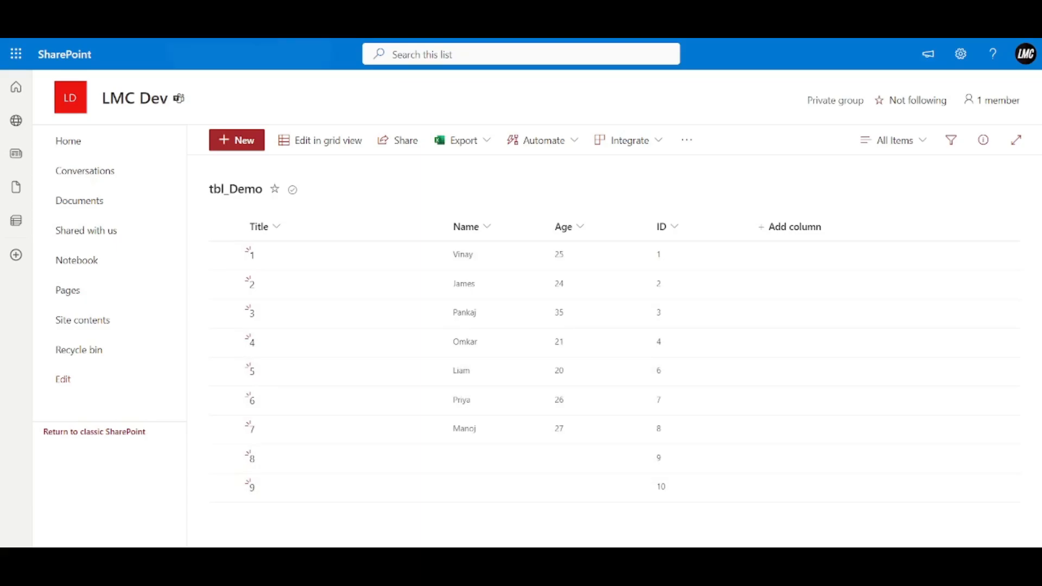
click(223, 284)
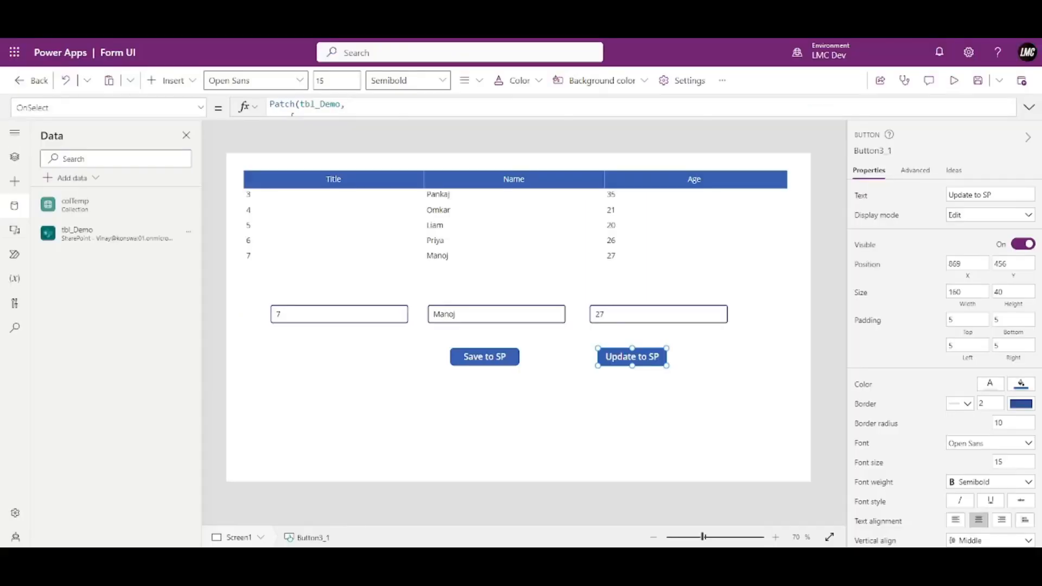
In Update to SP's OnSelect, add a line 'LookUp(),' after Patch(tbl_Demo, with the cursor inside the parentheses.
click(1029, 108)
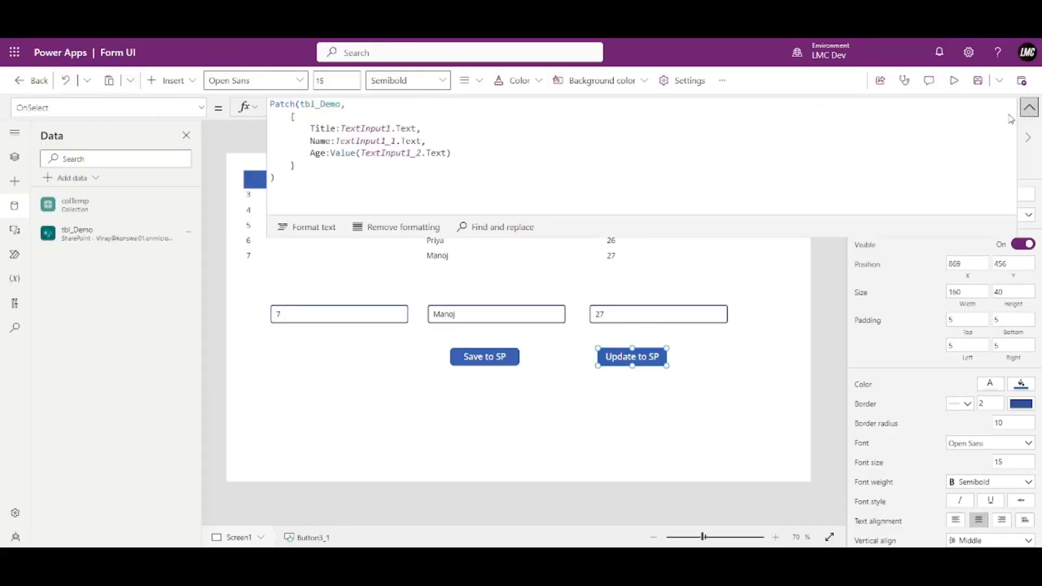
click(347, 104)
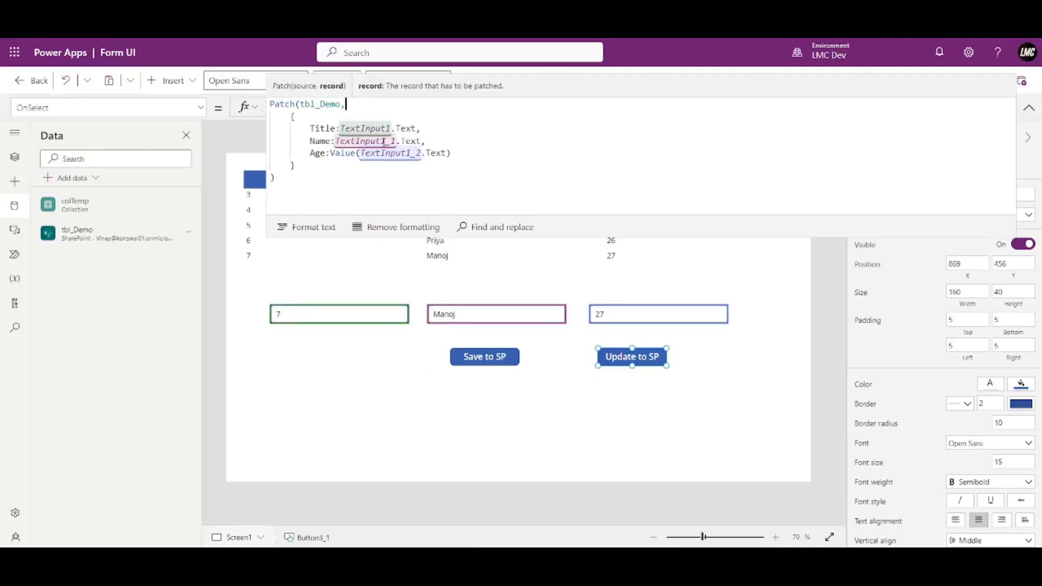
key(Return)
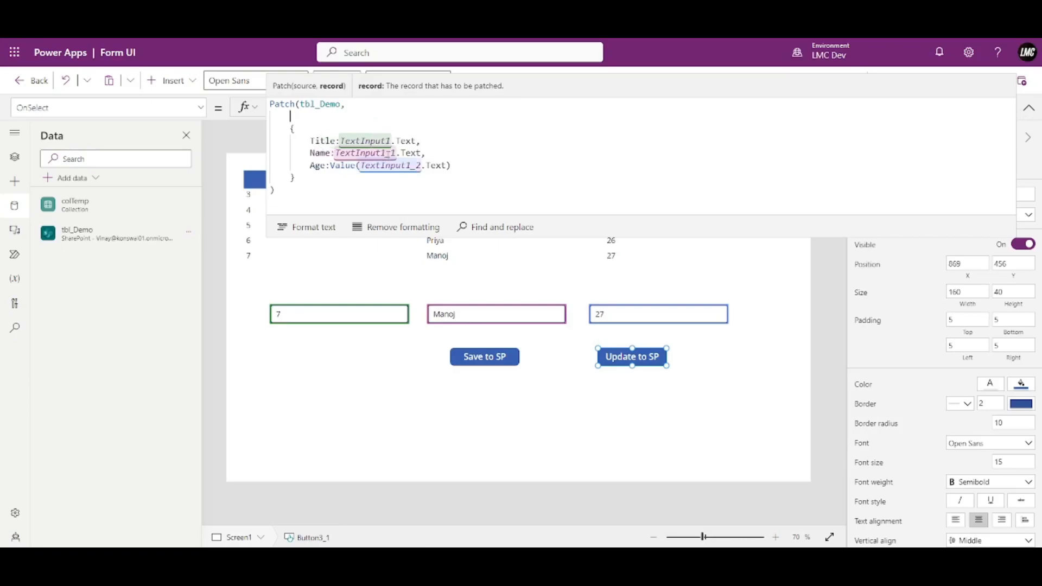
text(LookUp)
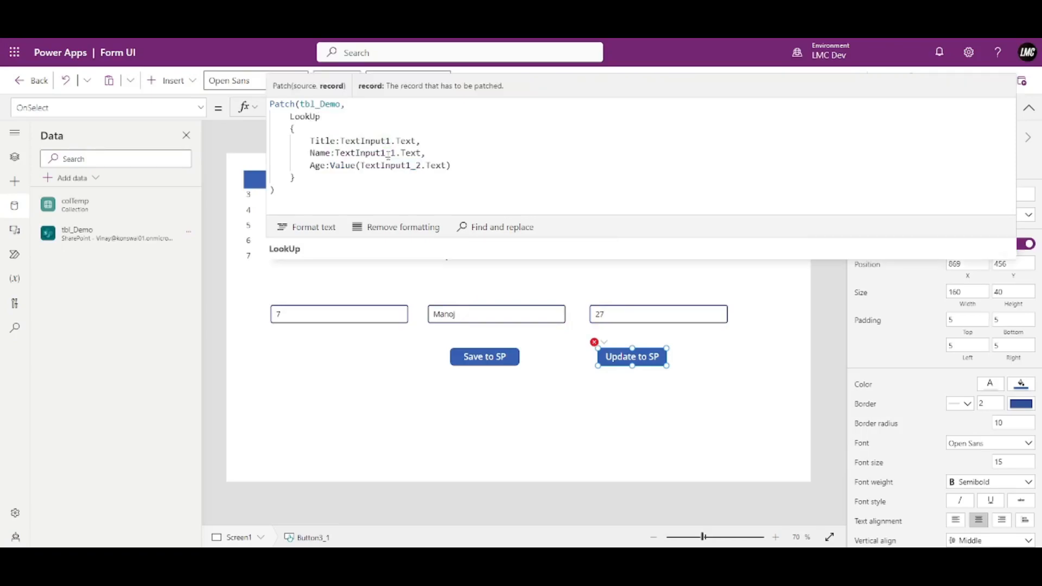
text((),)
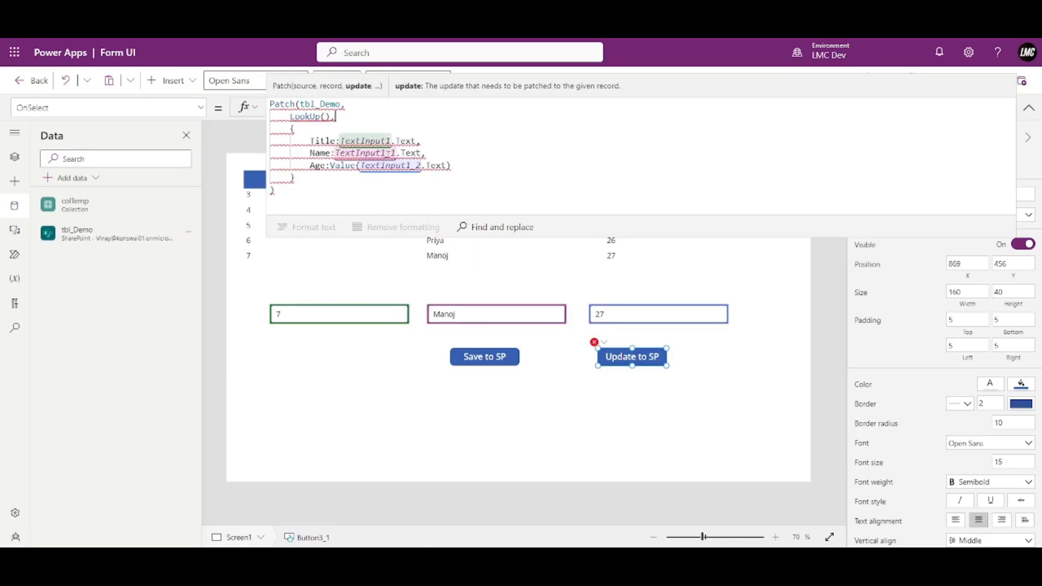
key(Left)
key(Left)
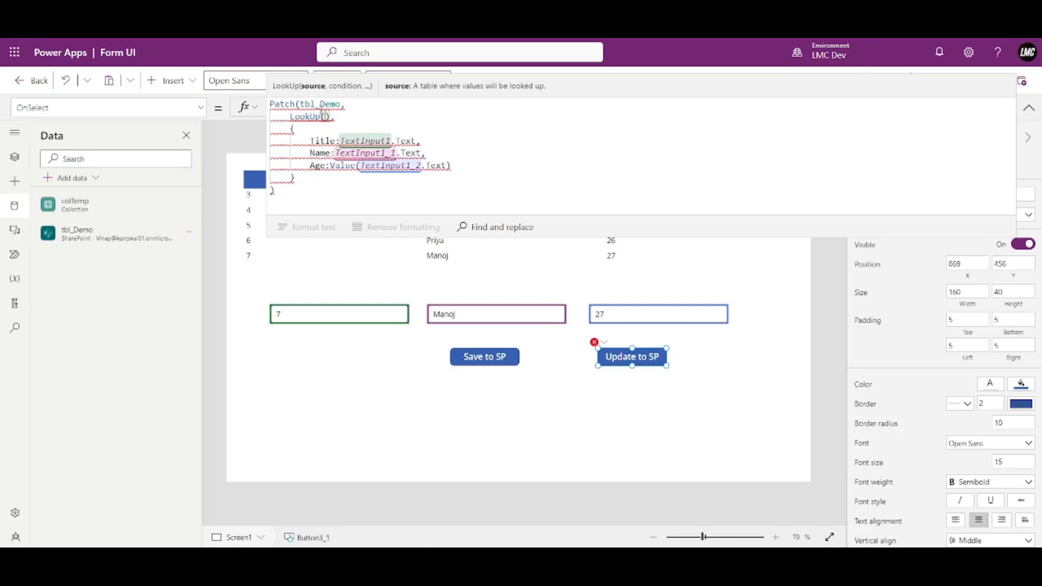
Fill the lookup as LookUp(tbl_Demo, ID=2).
double_click(321, 104)
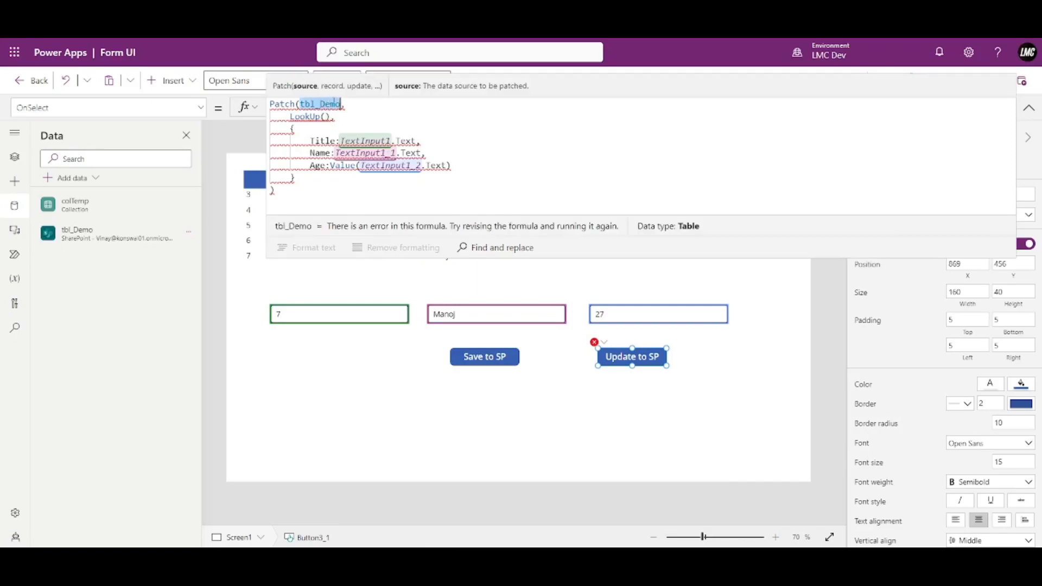
click(325, 116)
key(ctrl+v)
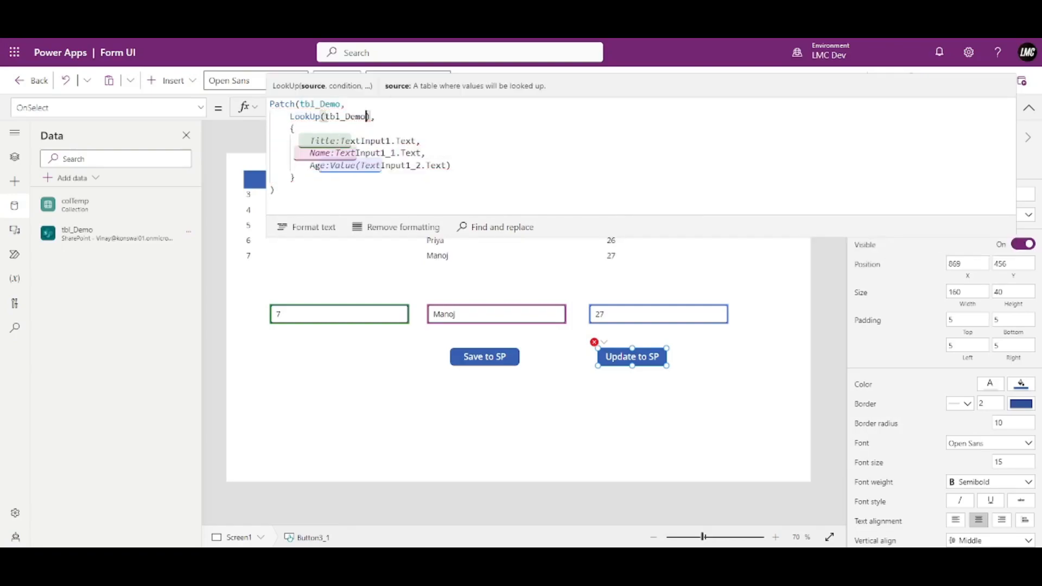
text(,)
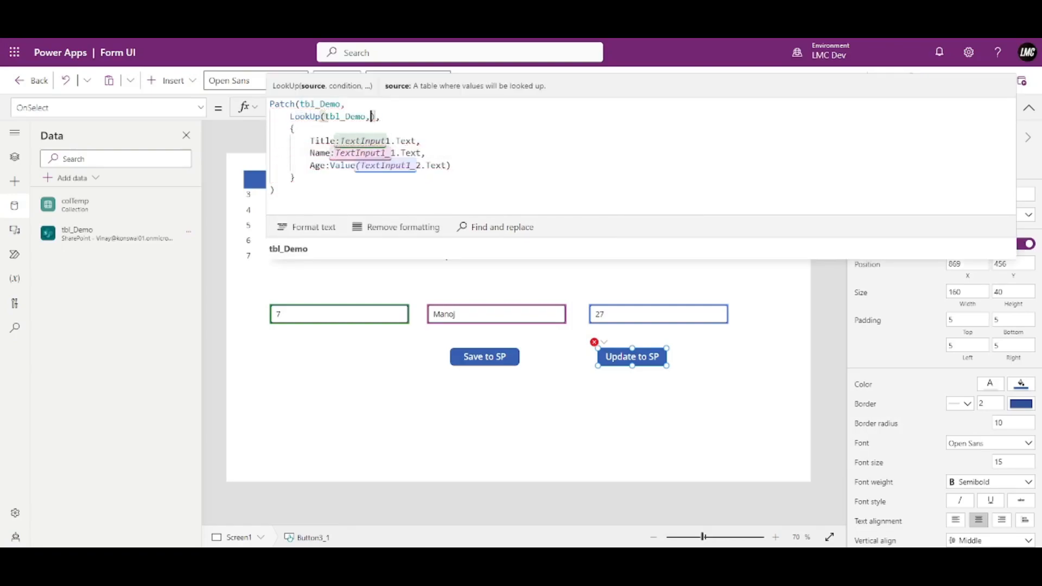
text(ID=2)
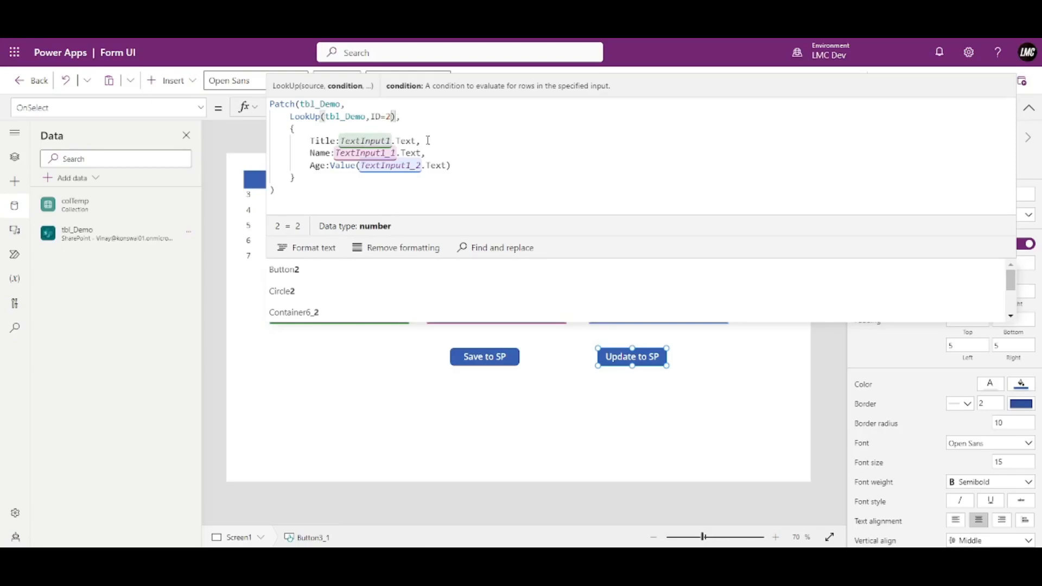
Reduce the patched record to just {Age:34}, dropping the Title and Name fields.
drag(427, 153, 460, 137)
key(BackSpace)
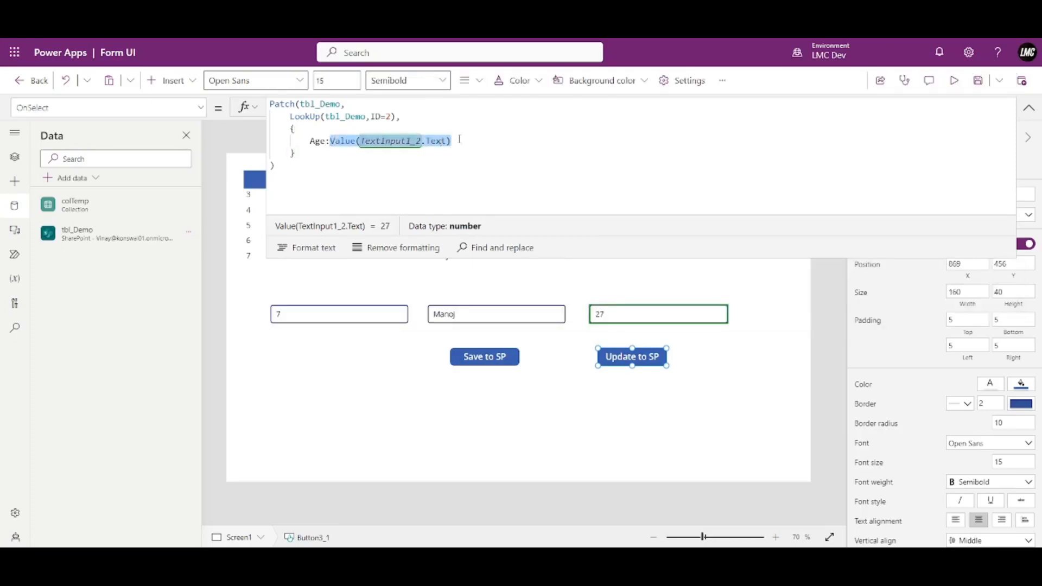
key(BackSpace)
text(34)
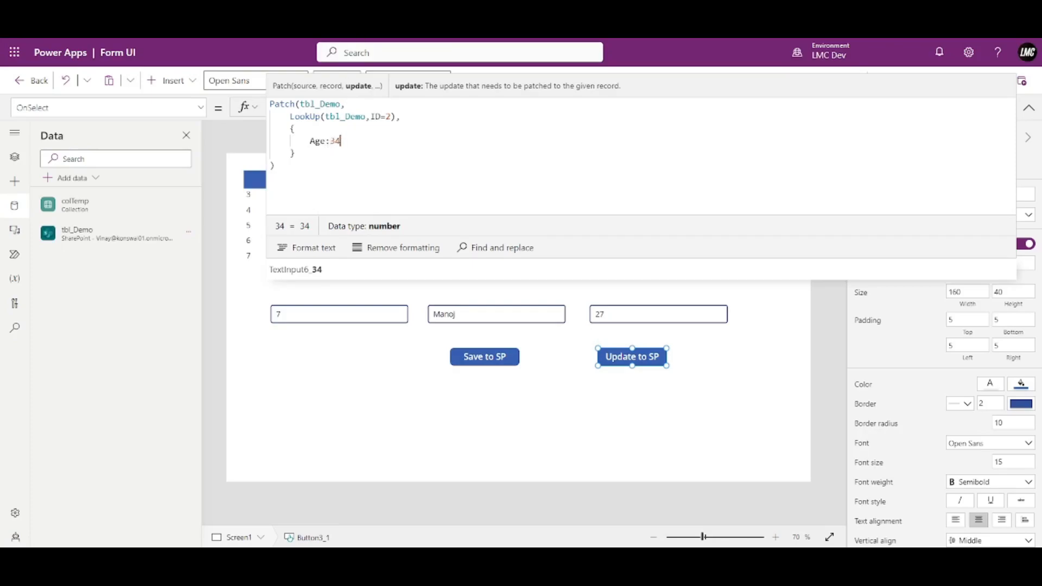
click(1028, 108)
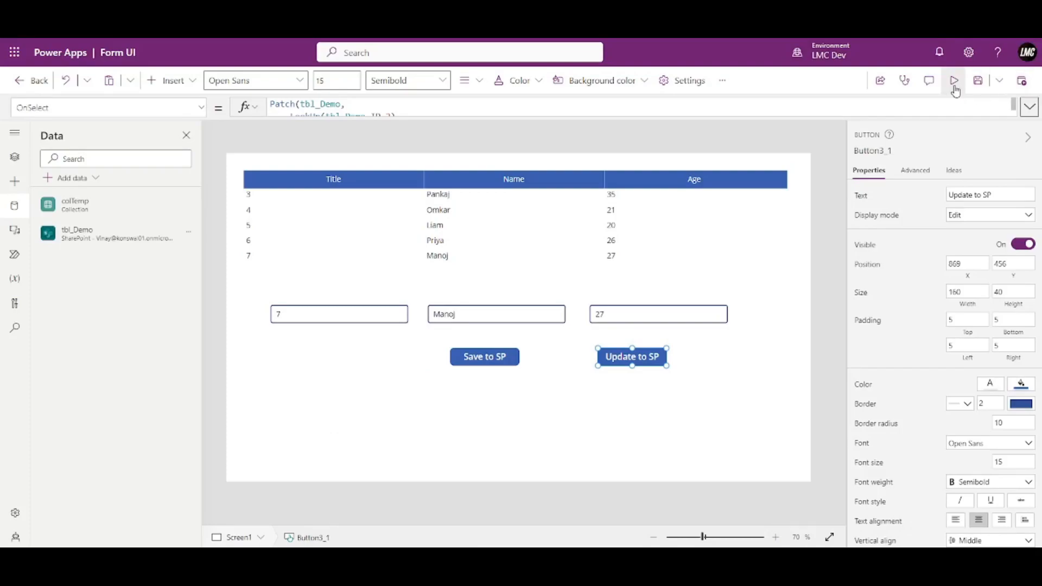
Run Update to SP in preview and verify record 2 shows Age 34 in the gallery and list.
click(951, 81)
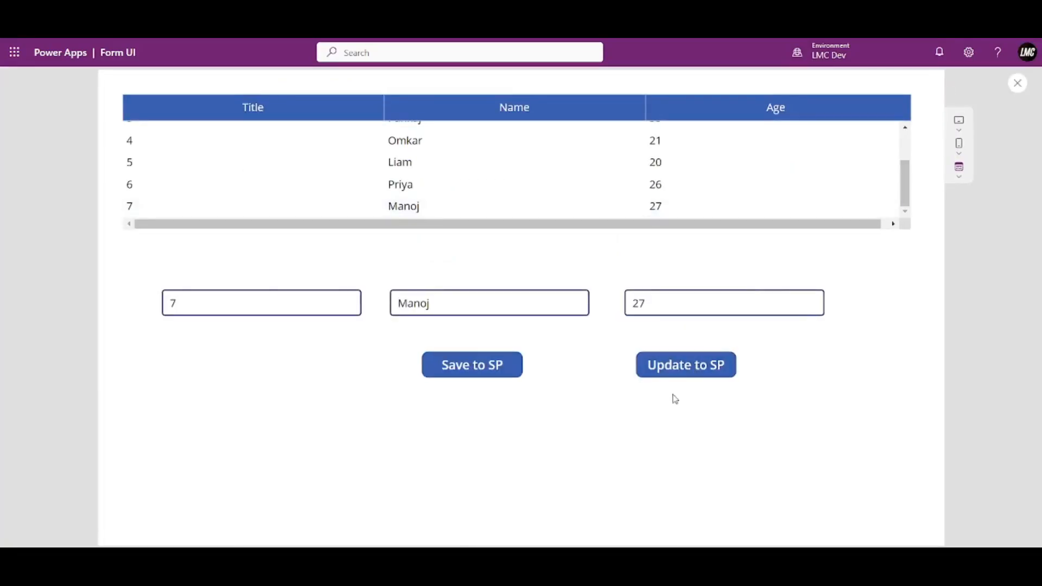
click(666, 378)
scroll(784, 181, up, 3)
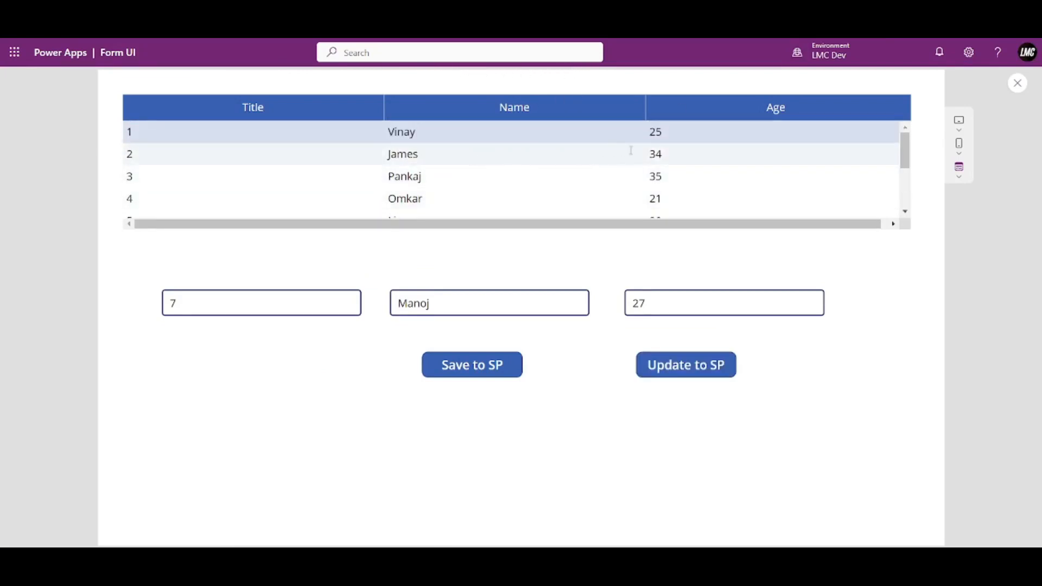
click(250, 155)
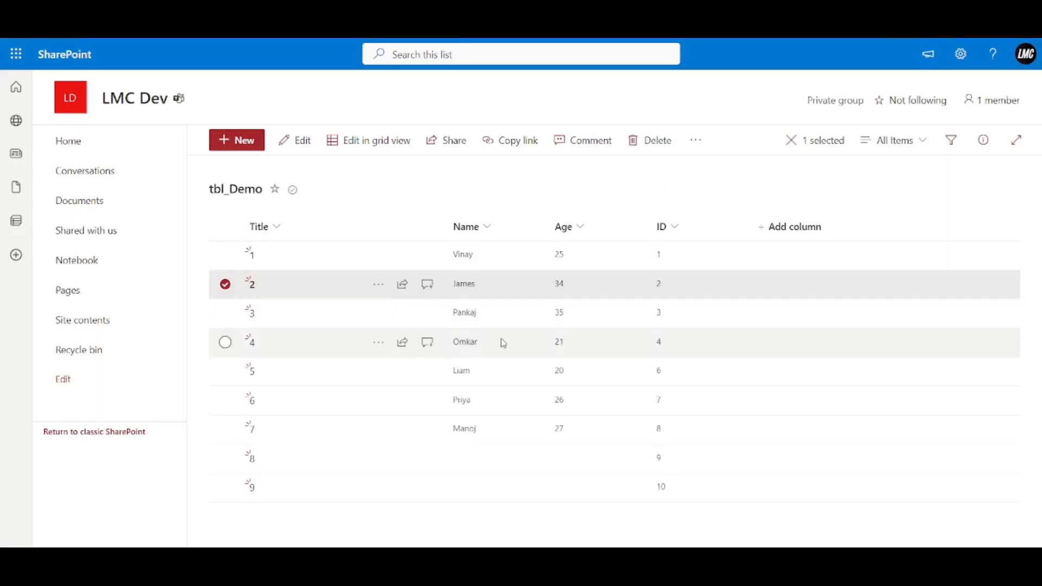
click(554, 324)
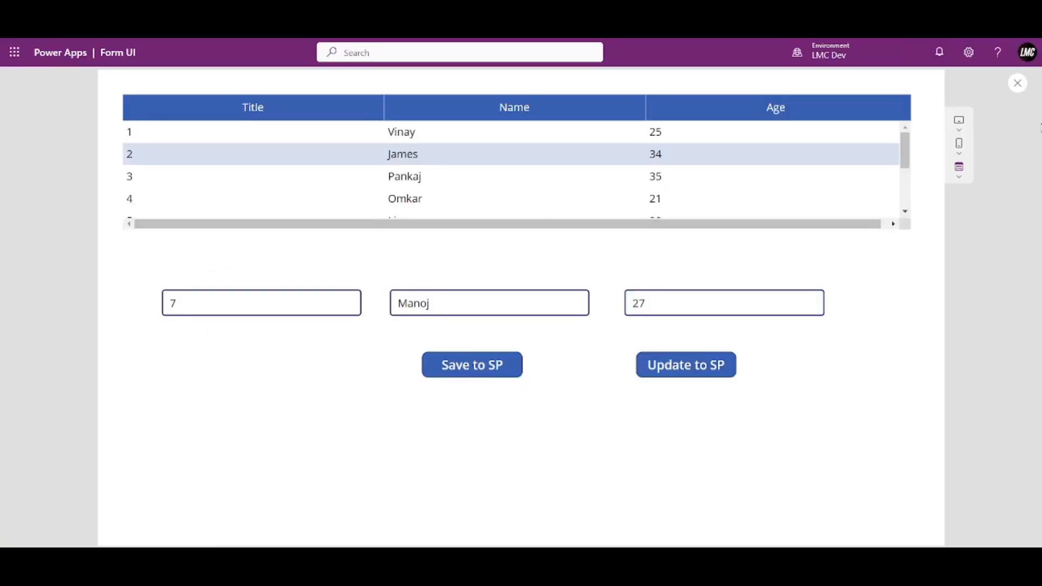
click(1018, 83)
Change the Update to SP formula to LookUp(tbl_Demo, ID=3) with Age:15.
click(631, 360)
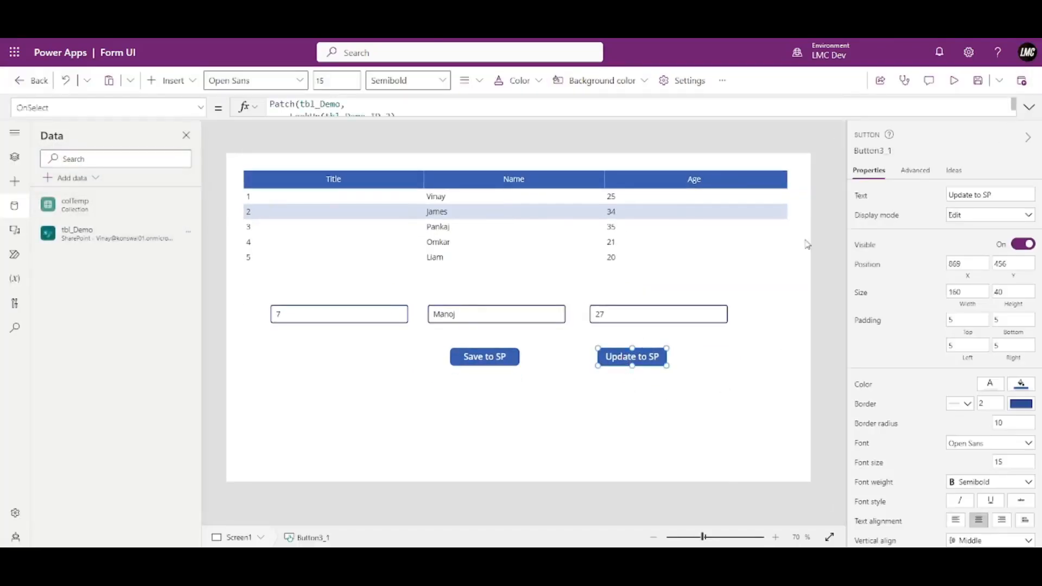
click(1029, 107)
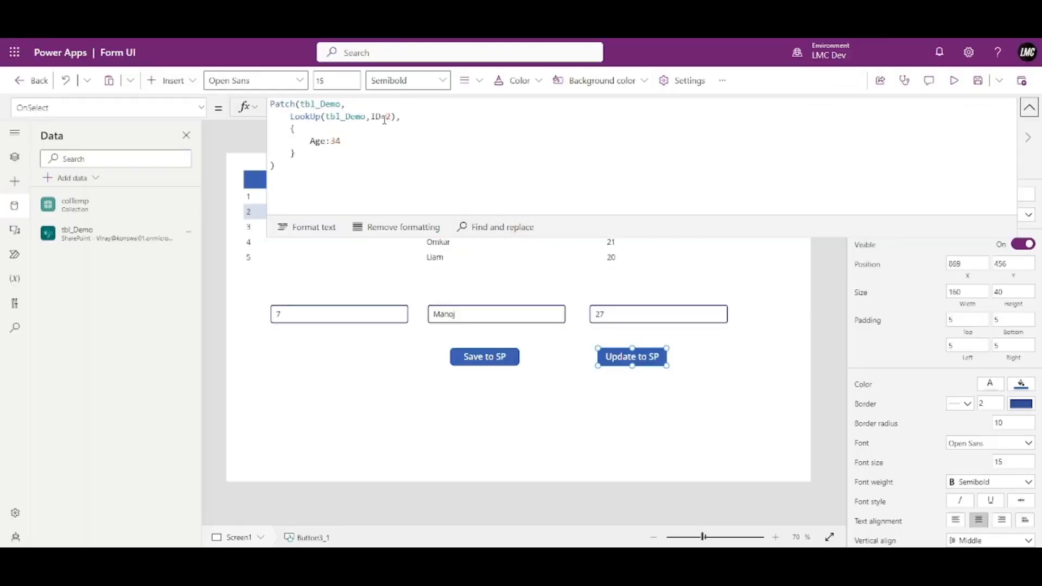
click(389, 116)
key(BackSpace)
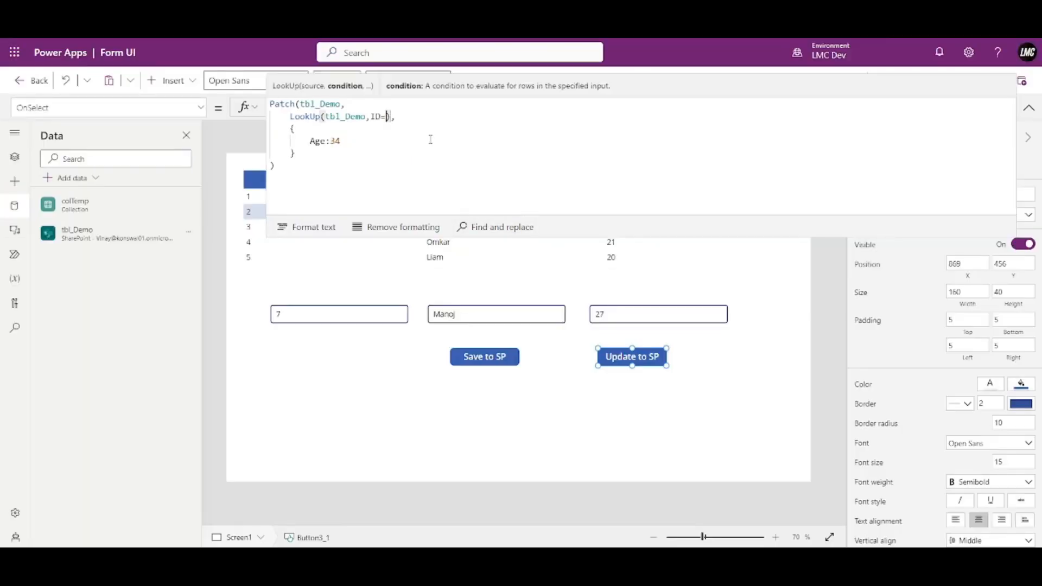
text(3)
double_click(333, 141)
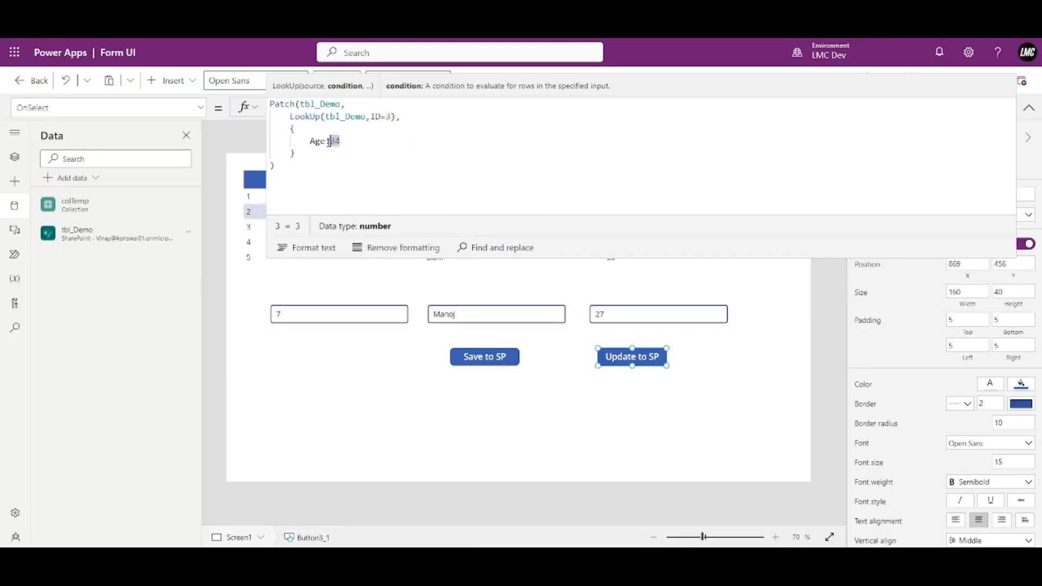
text(15)
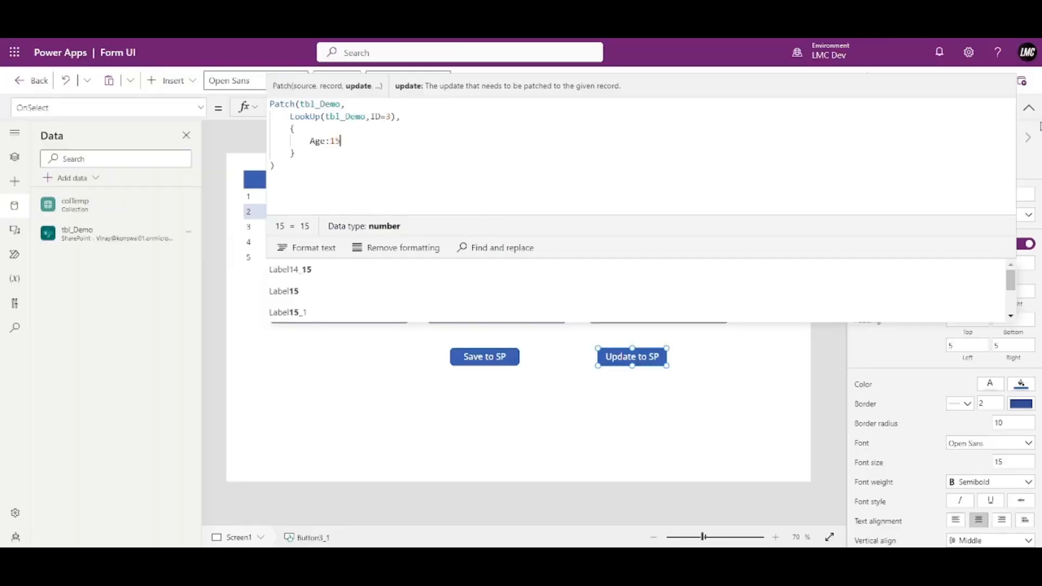
click(628, 361)
Run the update in preview and confirm record 3 shows Age 15 in the refreshed SharePoint list.
key(F5)
click(675, 374)
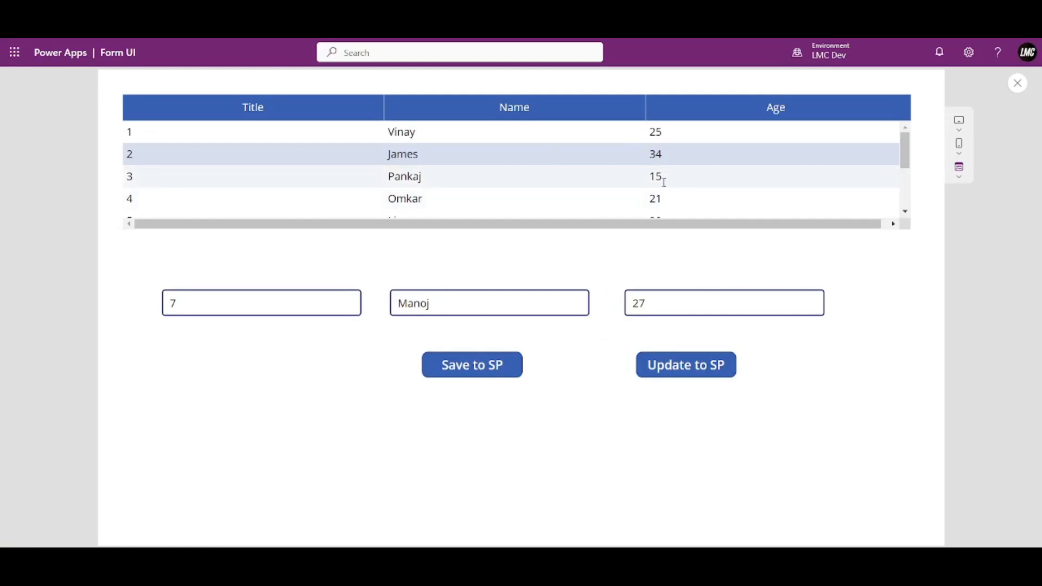
click(643, 178)
click(489, 8)
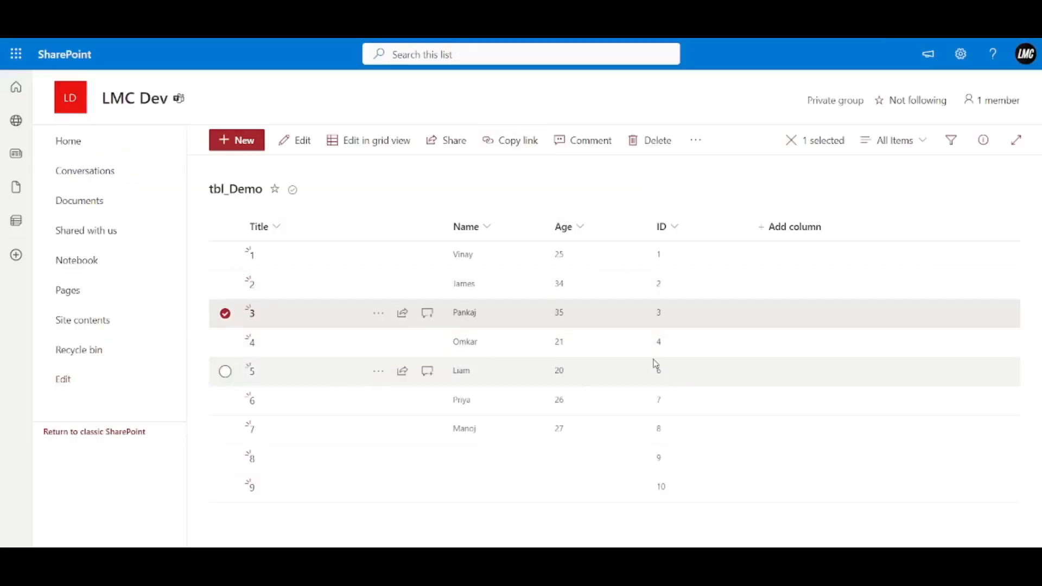
key(F5)
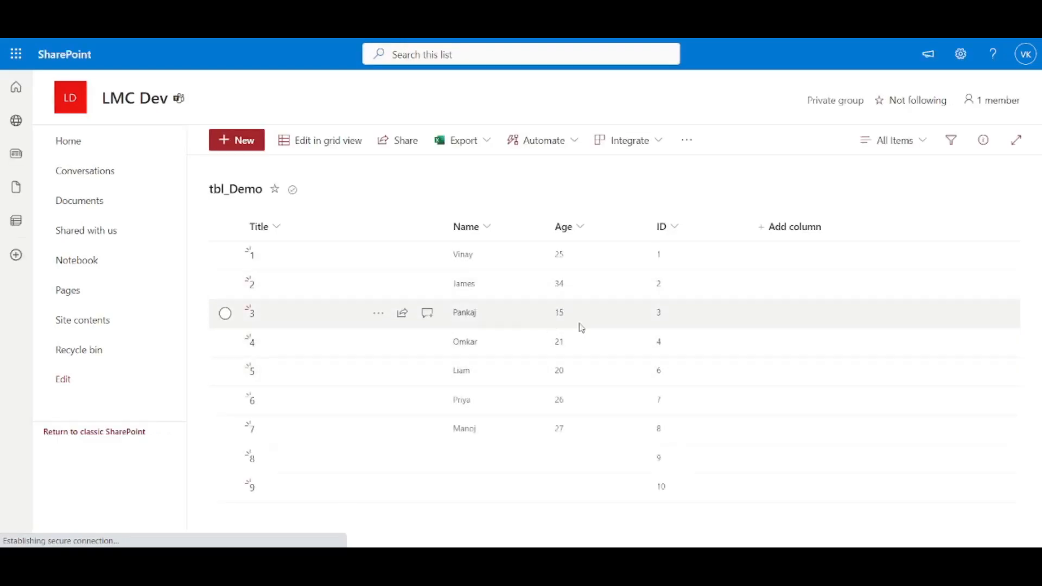
click(569, 318)
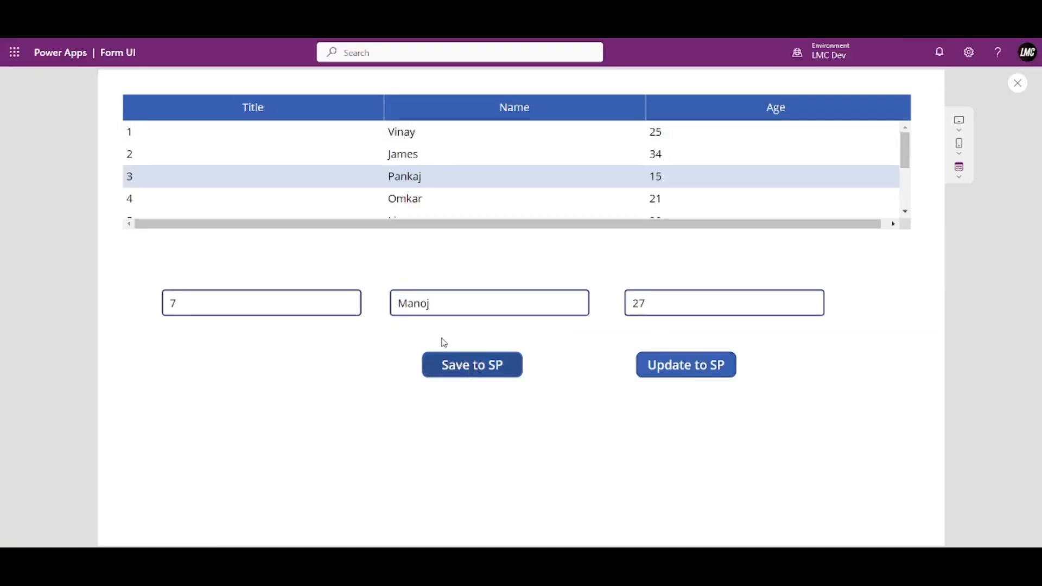
In preview, enter Title 71, a new name and Age 44, then save them with Save to SP.
click(469, 303)
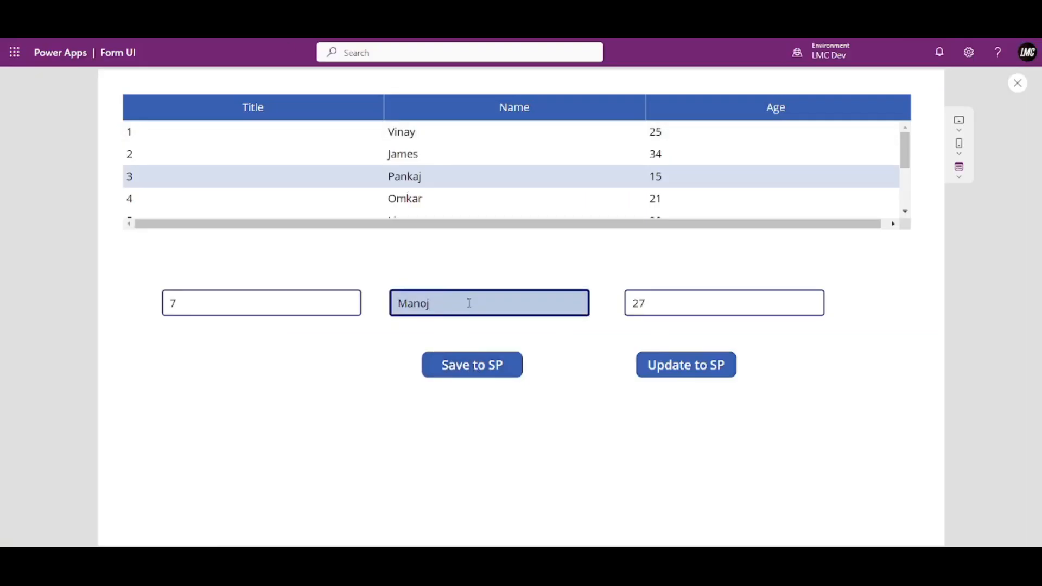
click(264, 305)
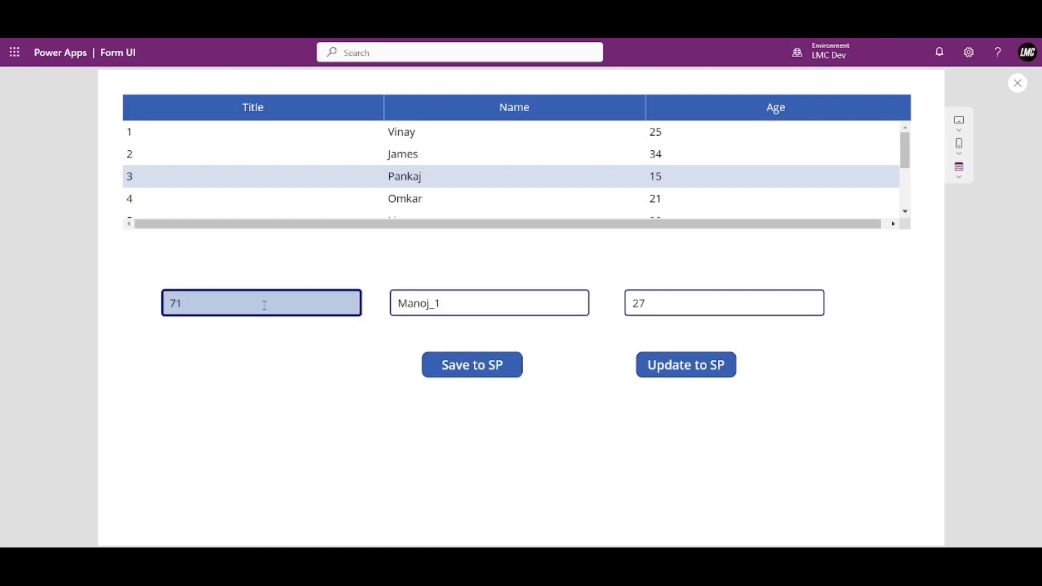
text(1)
double_click(649, 302)
text(441)
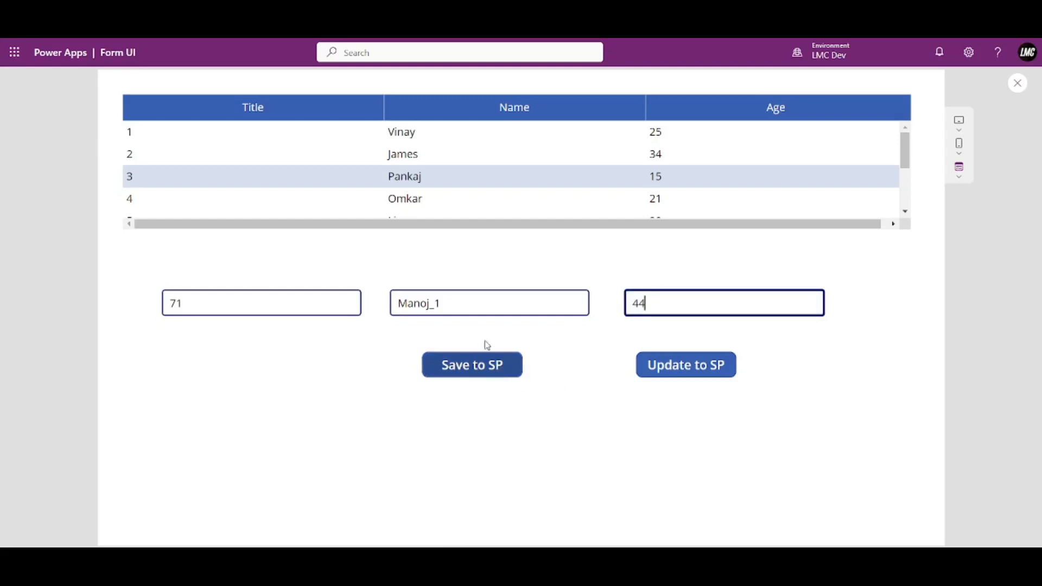
key(shift+Tab)
text(Kap)
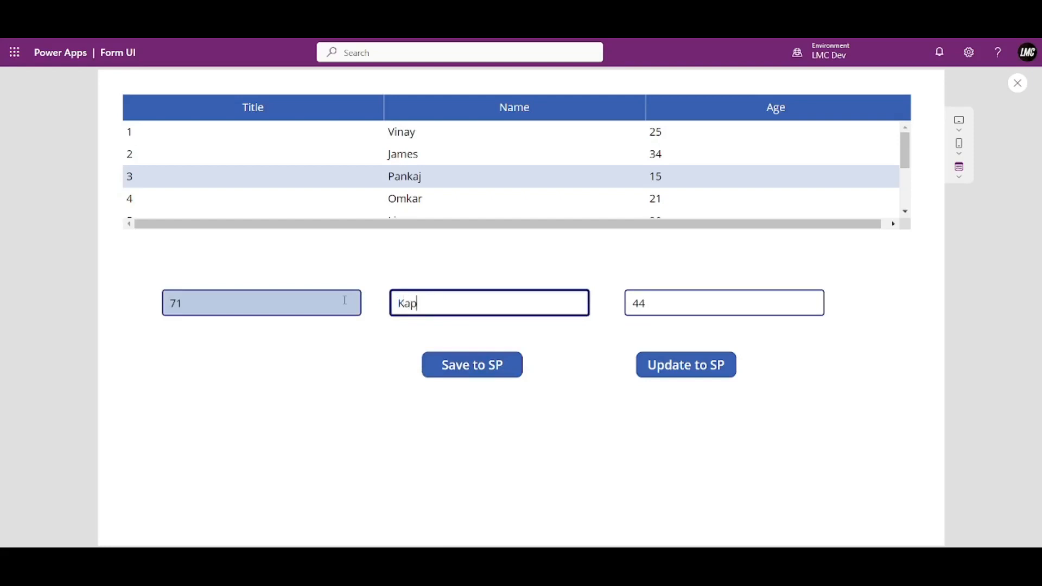
click(500, 365)
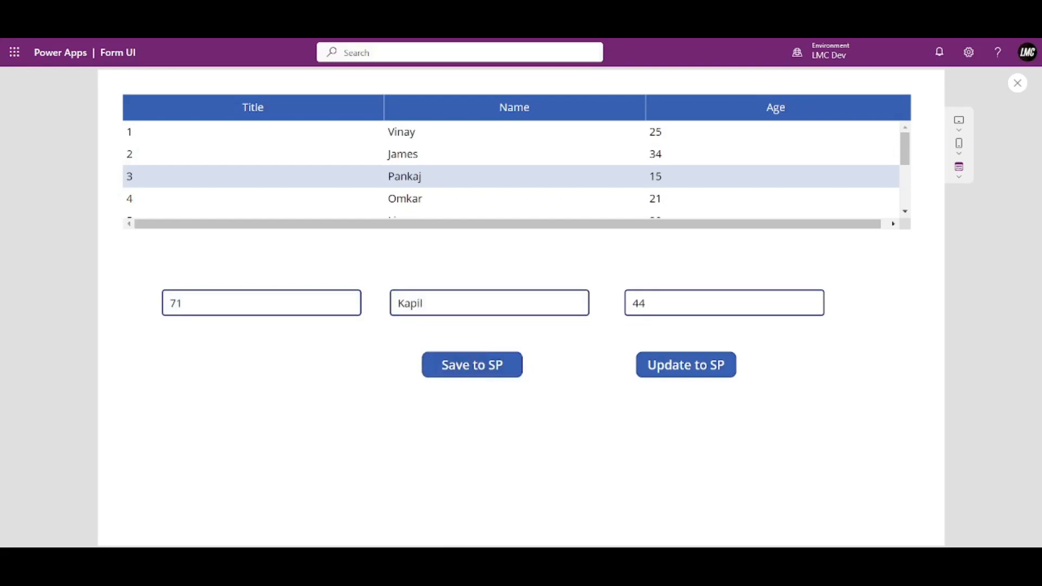
click(402, 11)
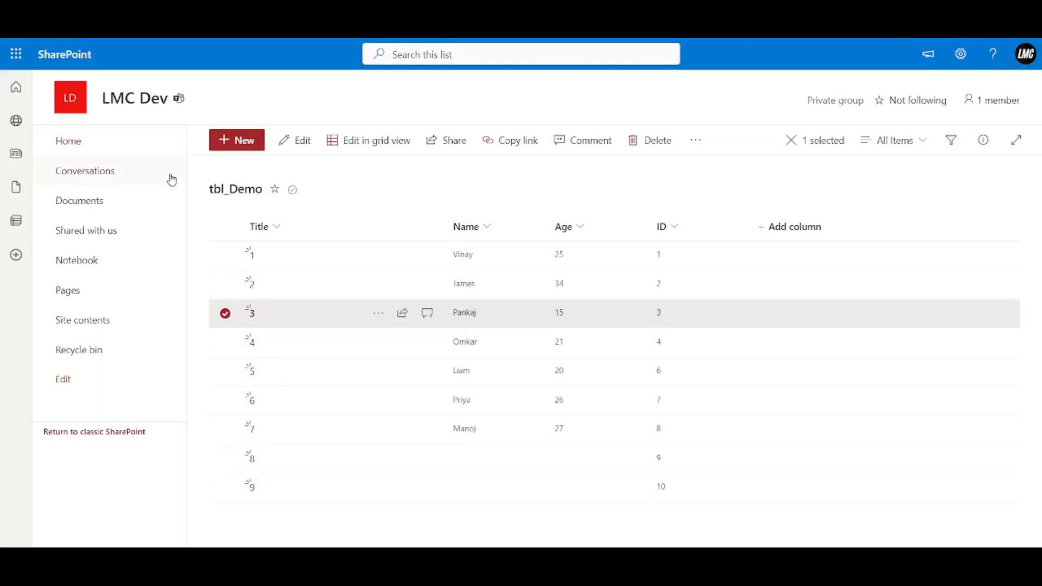
Refresh tbl_Demo to see record 71 with Age 44 and ID 11, then exit the Power Apps preview.
click(57, 26)
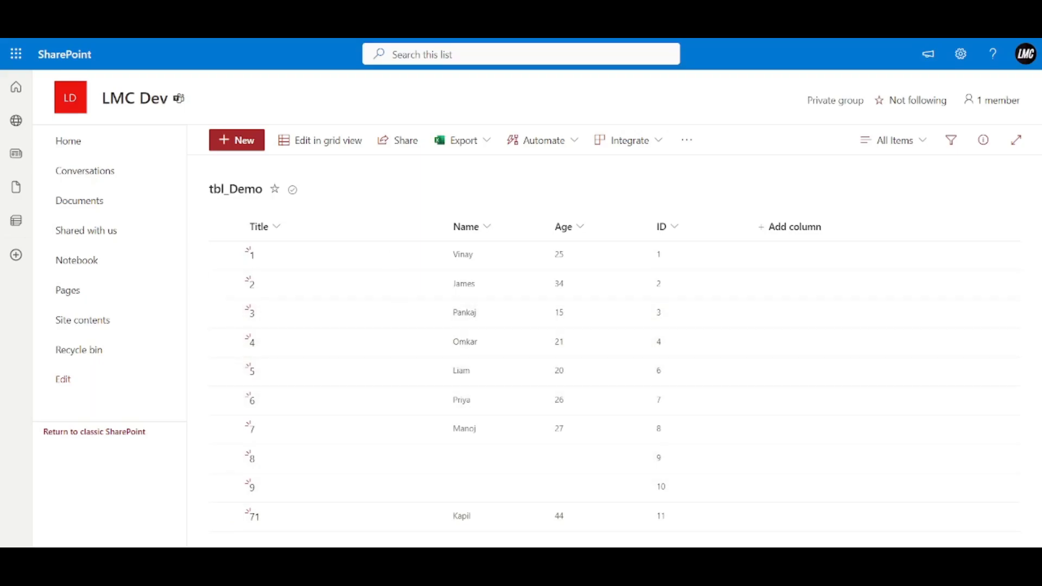
click(217, 6)
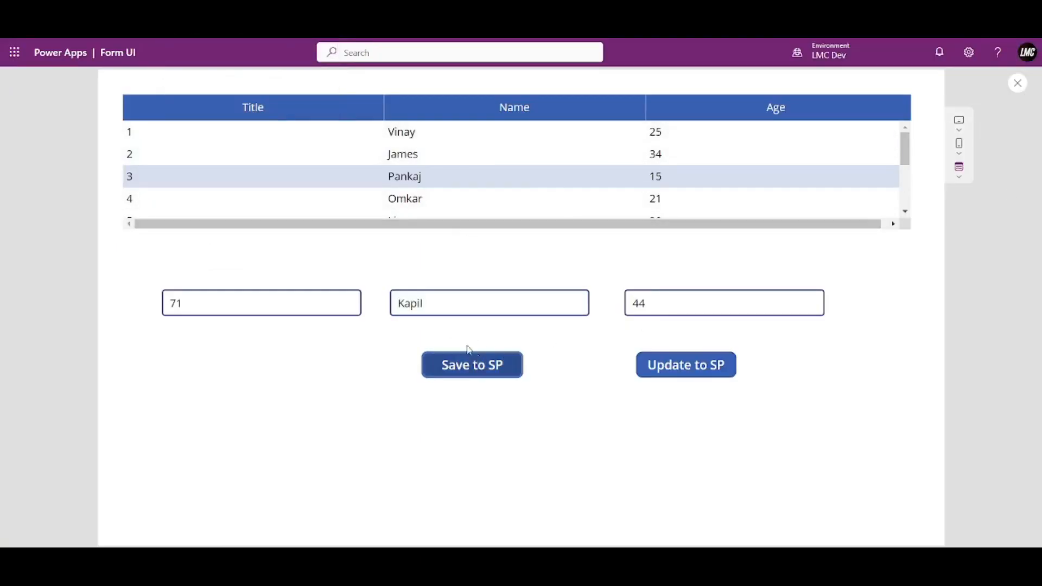
right_click(526, 283)
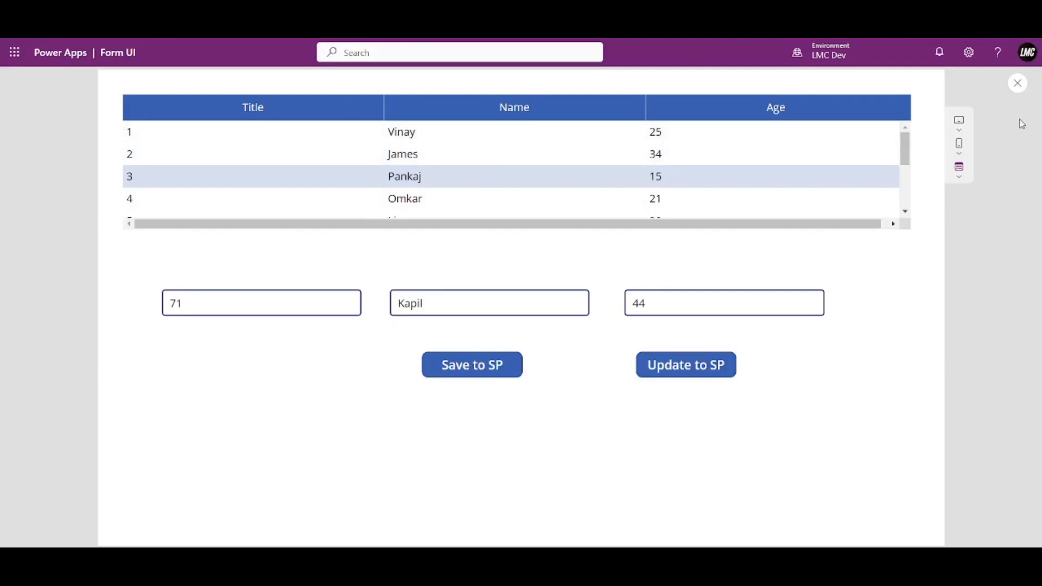
click(1018, 84)
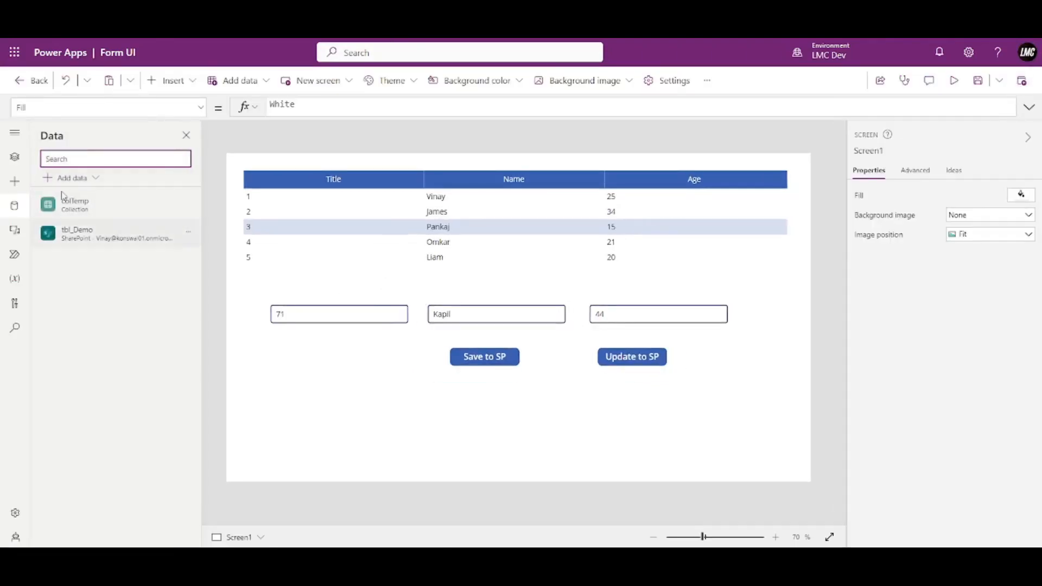
Switch the editor from Screen1 to the Time_Off_Request screen using the Tree view.
click(17, 164)
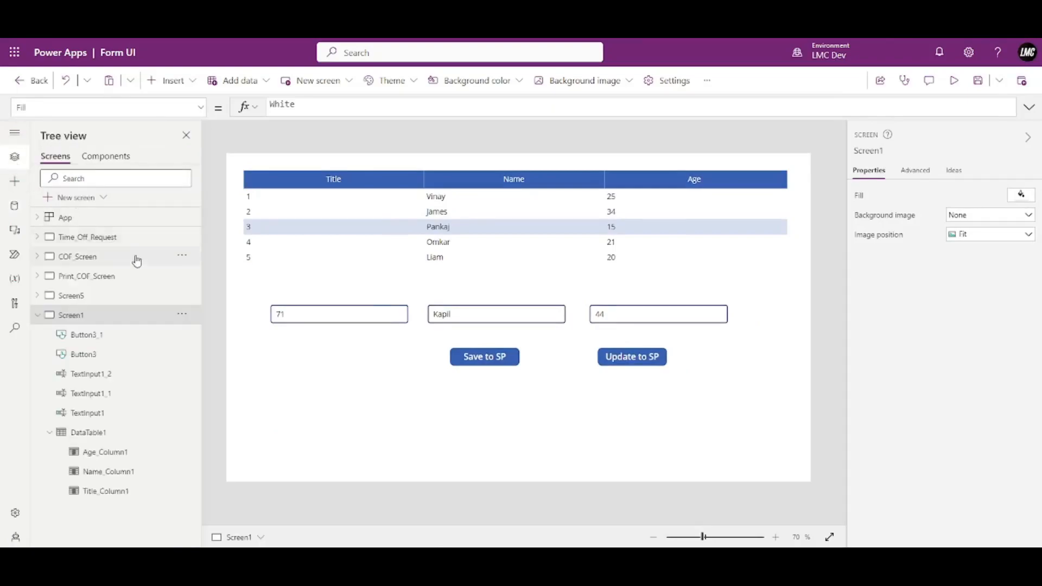
click(115, 239)
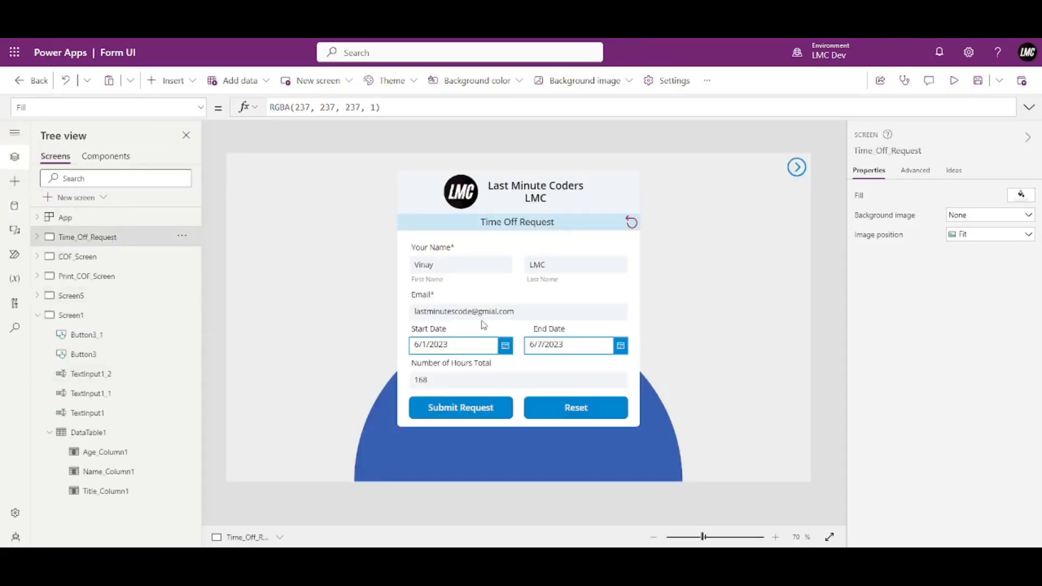
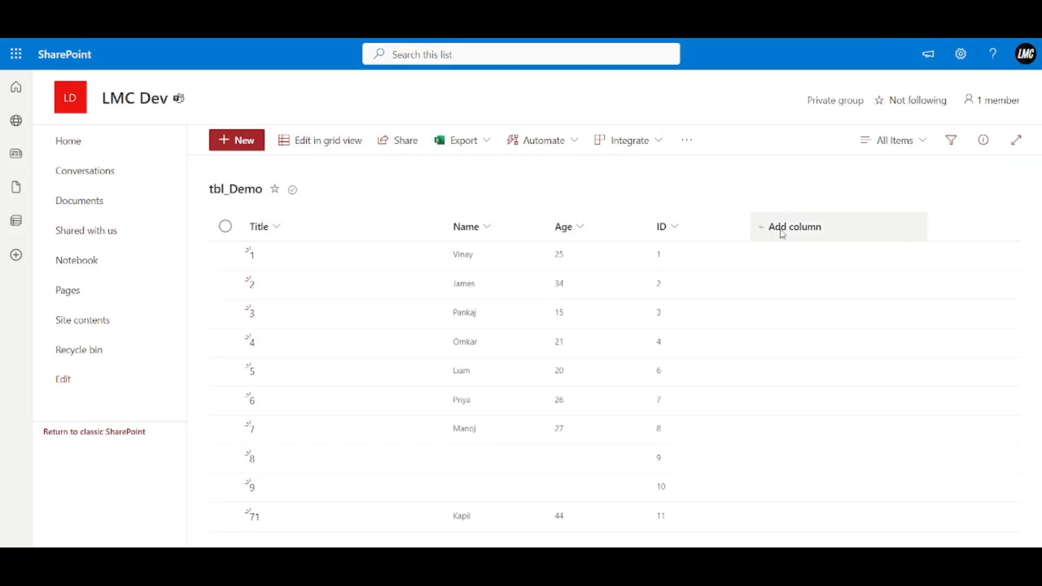
Open + Add column in the tbl_Demo list header to choose a column type.
click(783, 231)
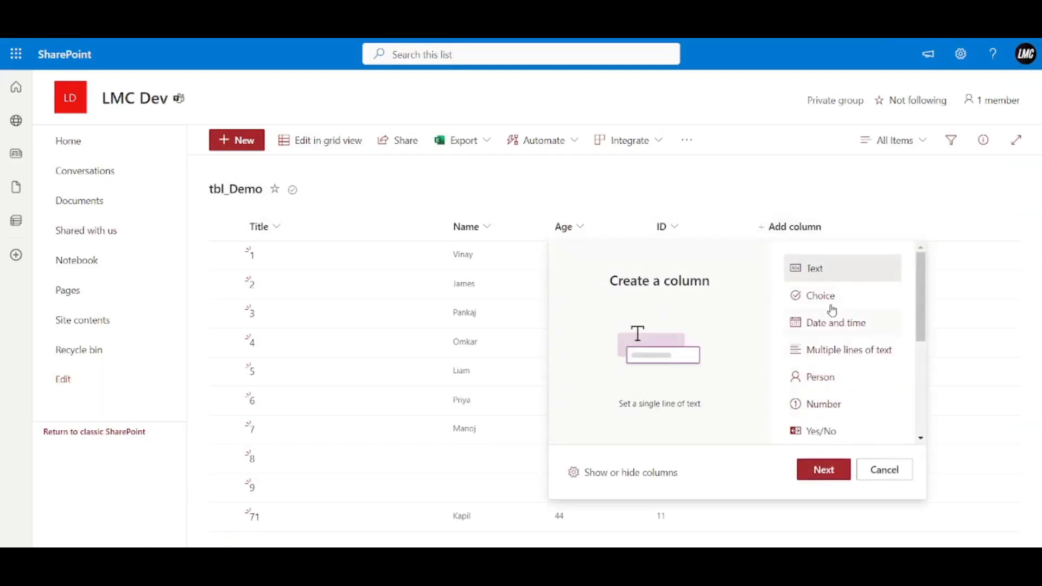
Create a Text column named Email in tbl_Demo and check its creation progress.
click(822, 470)
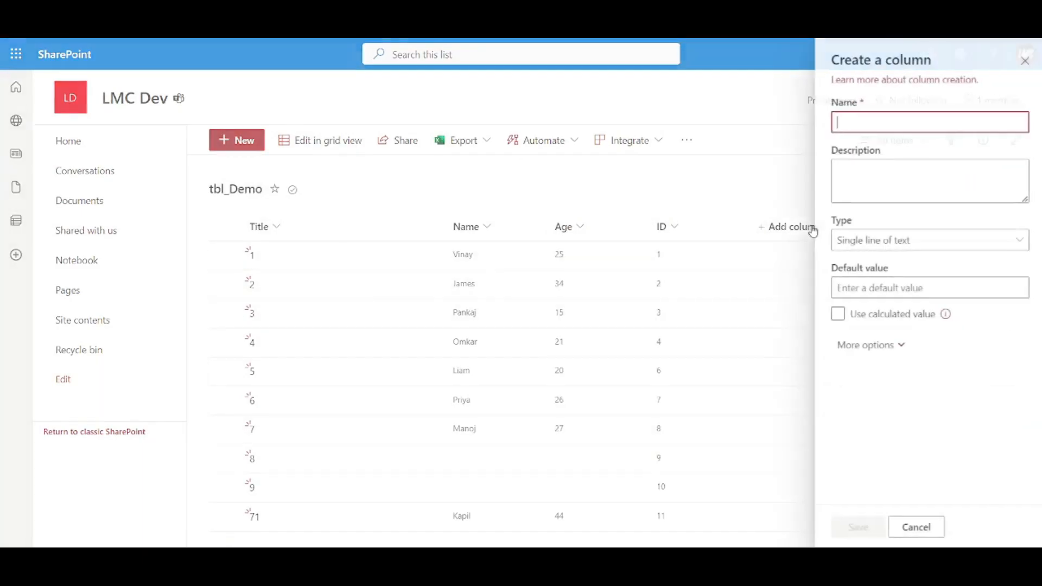
text(Email)
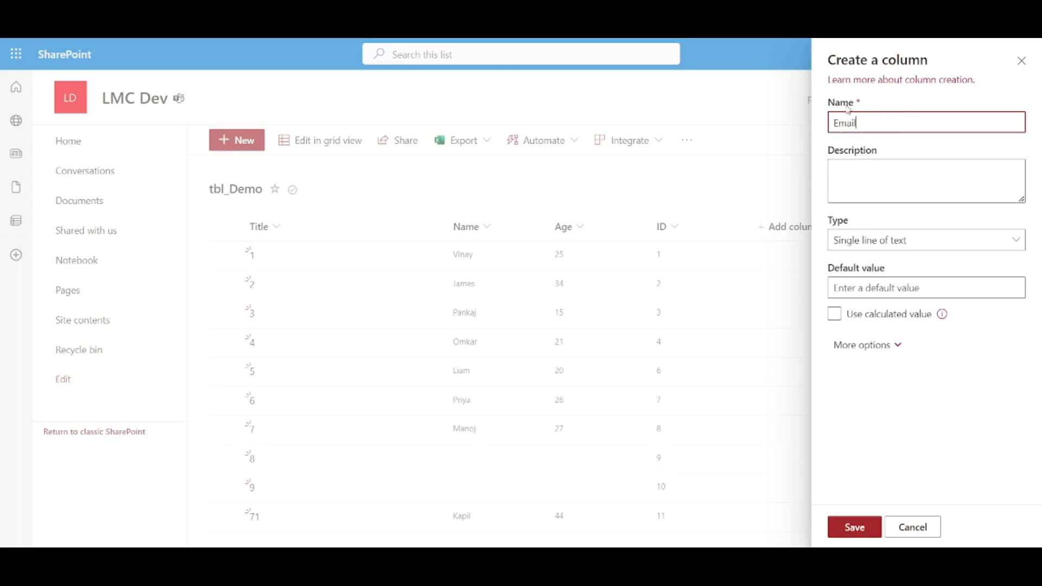
click(855, 528)
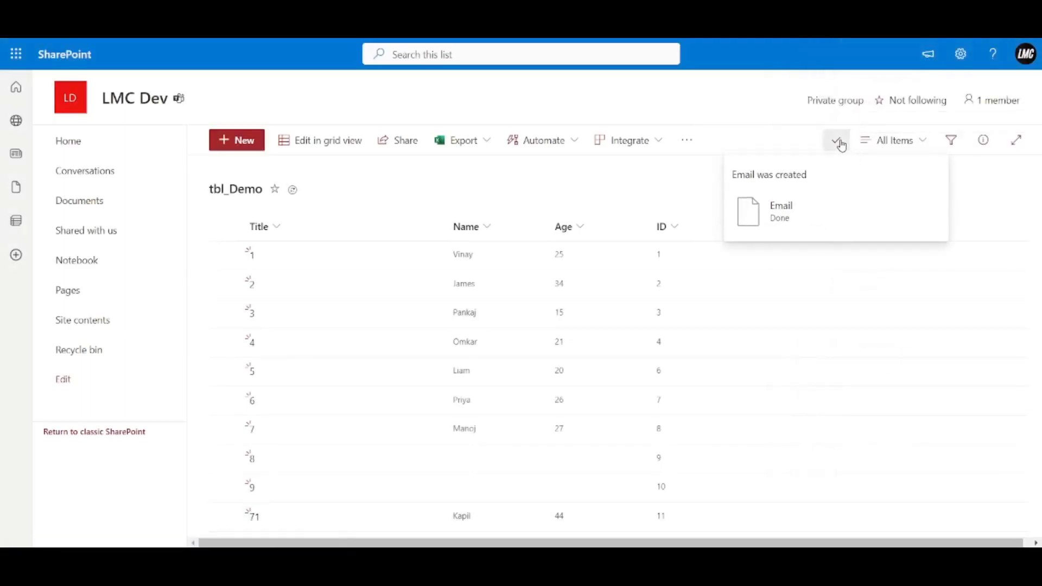
click(839, 144)
click(1021, 61)
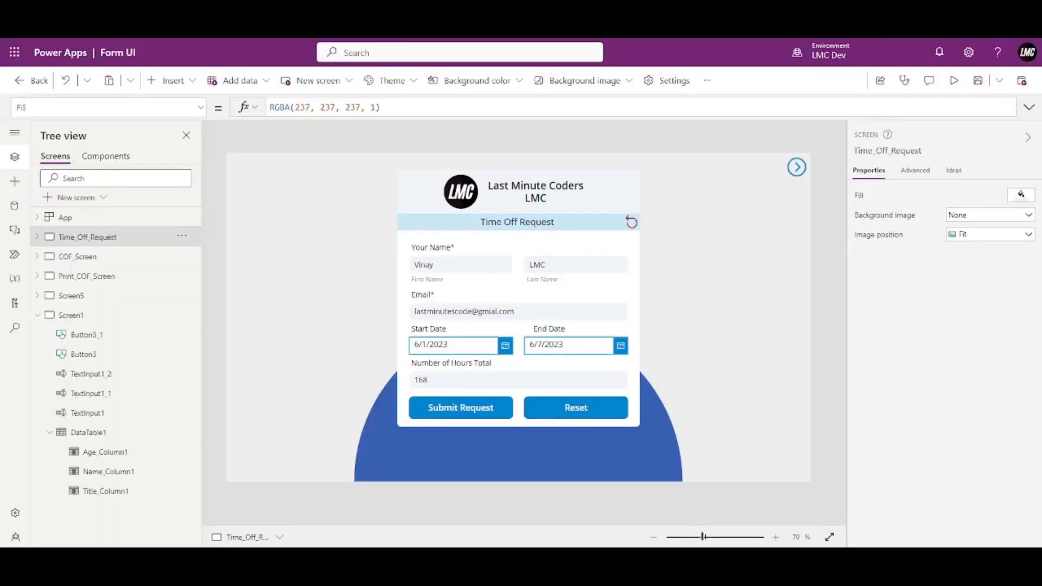
Preview Screen1, then show the Save to SP button's full Patch formula.
click(103, 318)
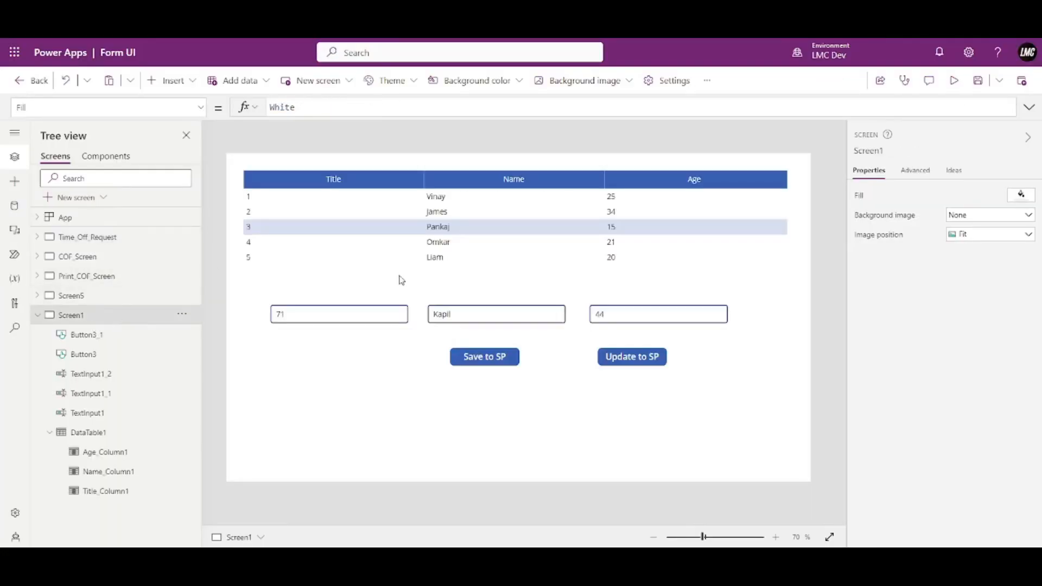
click(954, 80)
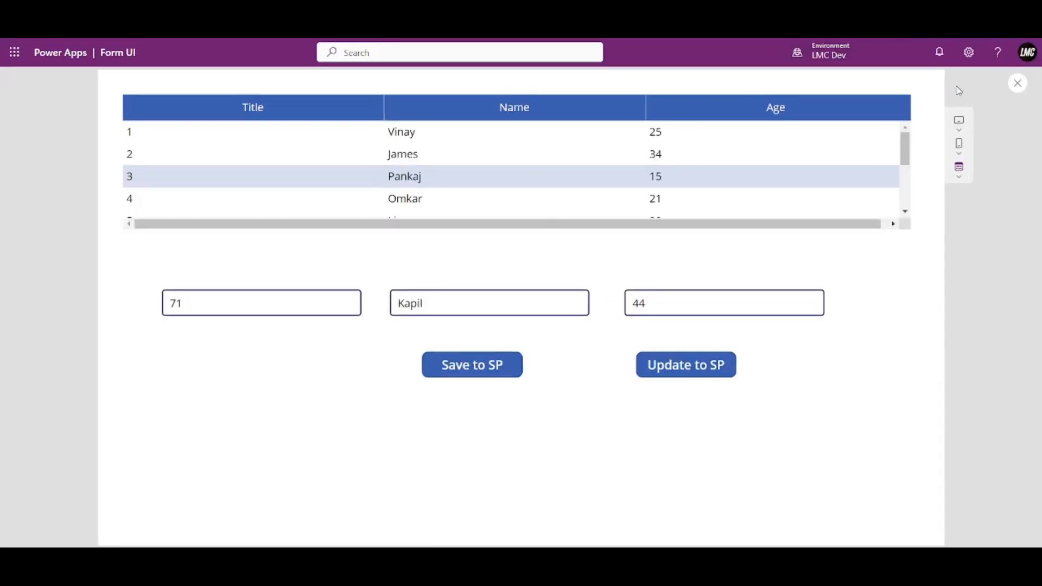
click(1017, 83)
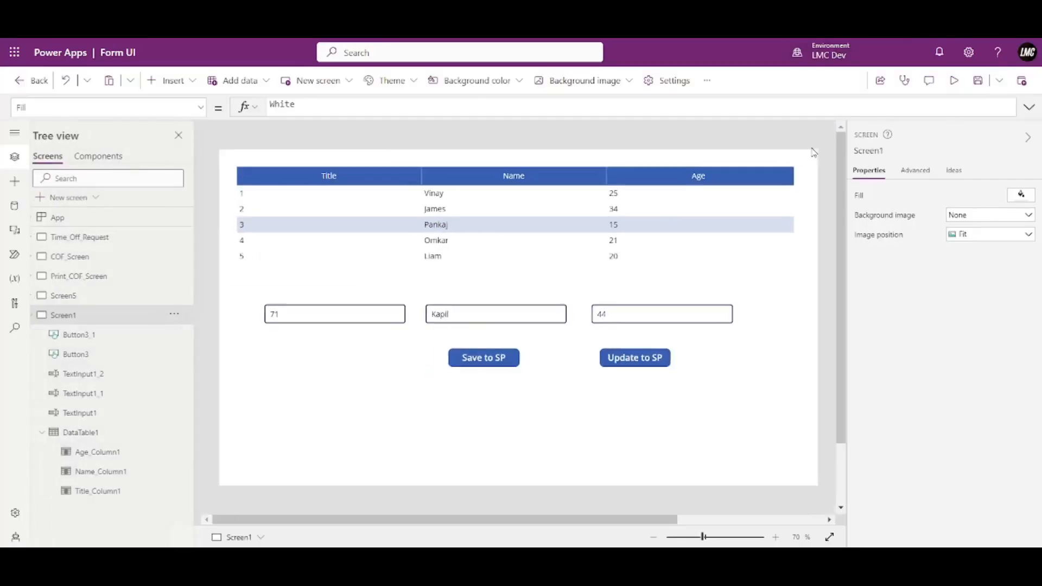
click(482, 358)
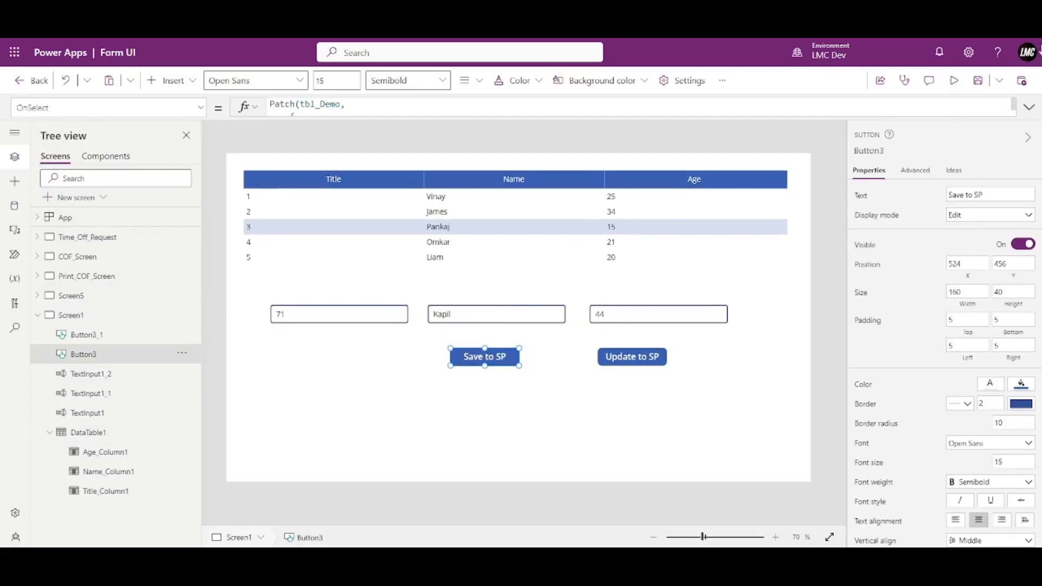
click(1030, 107)
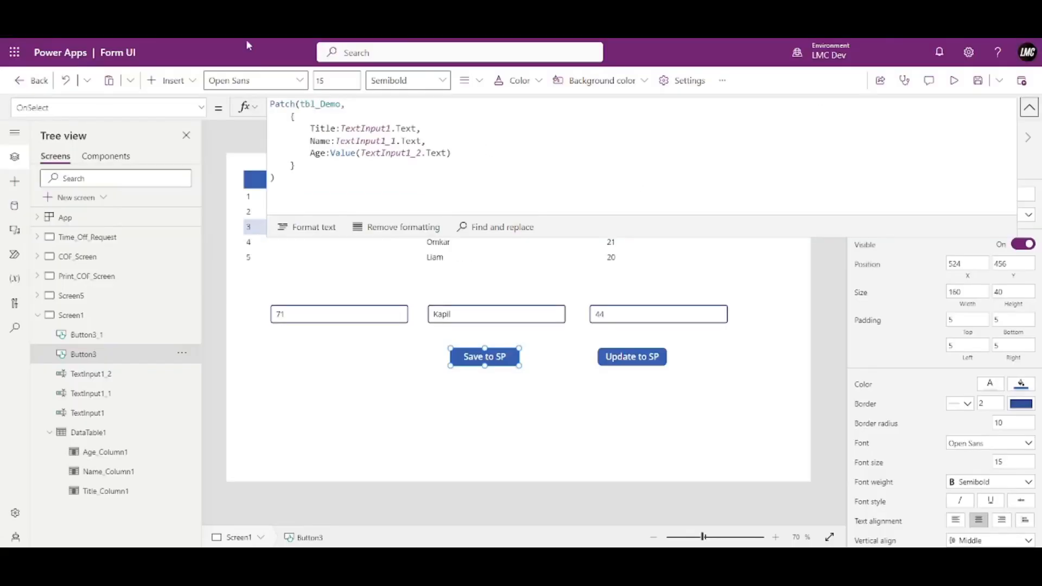
Refresh the tbl_Demo data source from the Data pane.
click(14, 206)
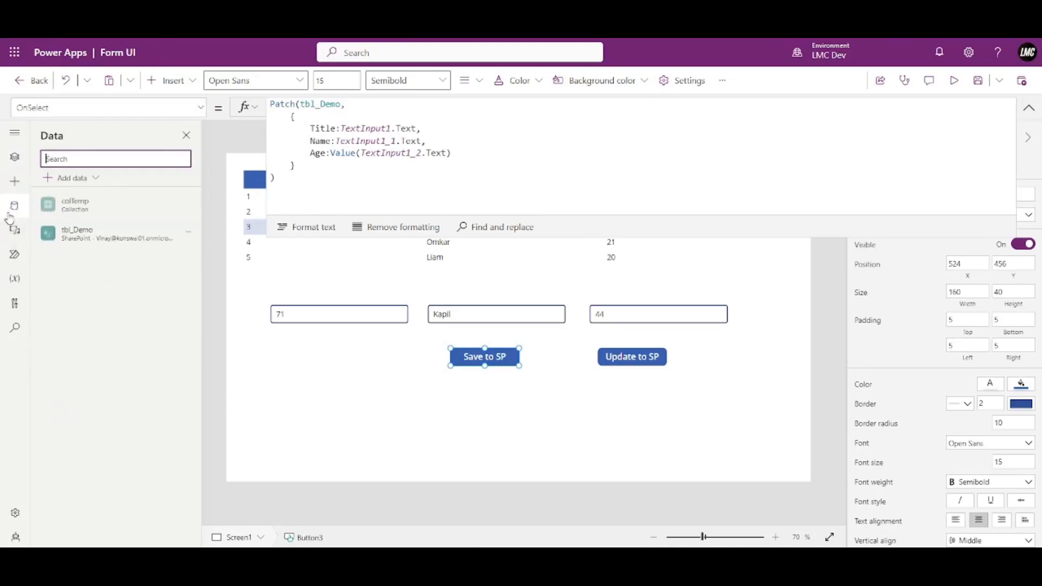
click(188, 232)
click(201, 276)
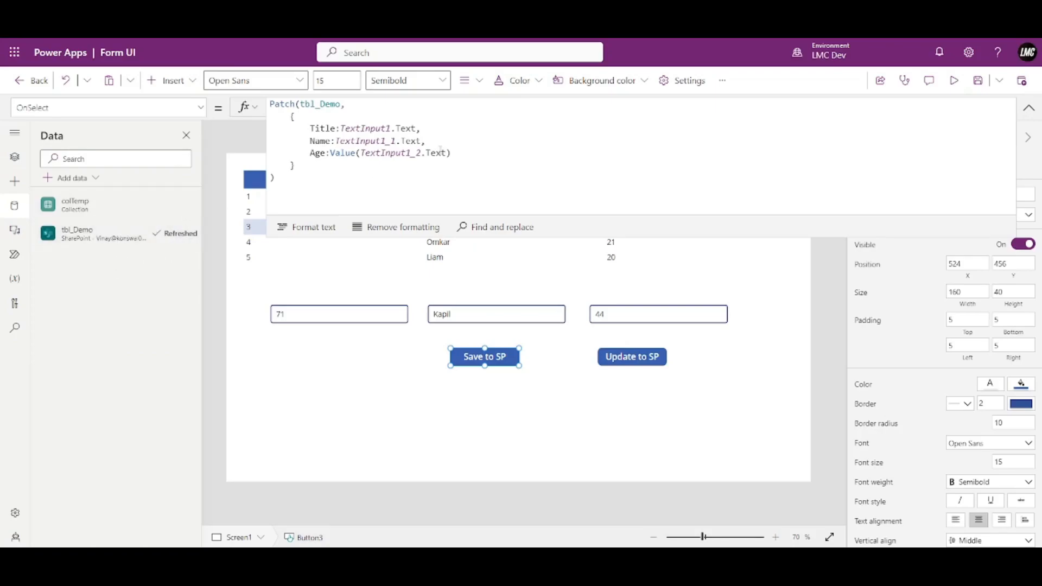
Add Email: User().Email after the Age line in the Patch formula.
click(497, 150)
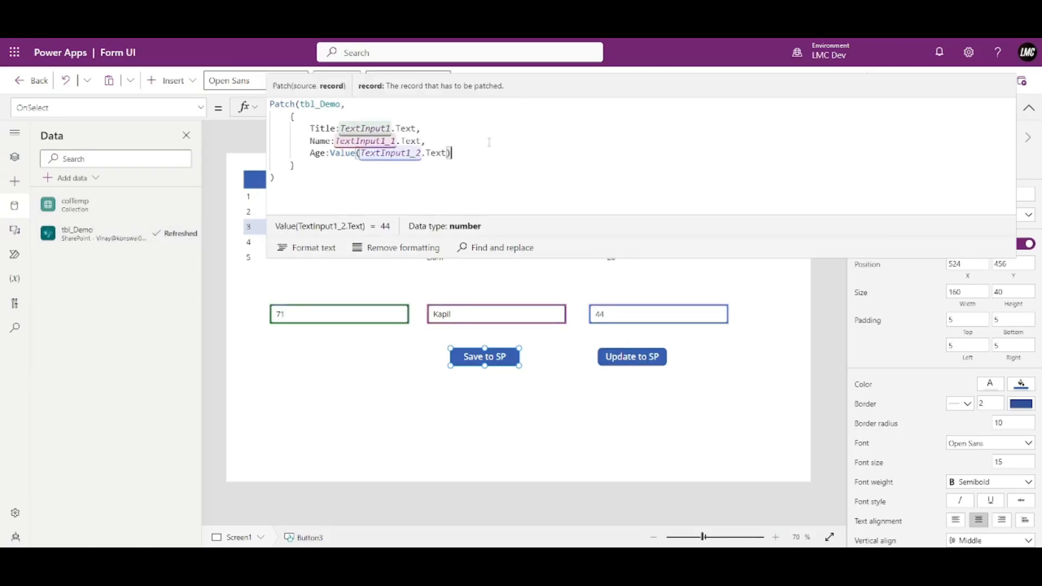
text(,)
key(Return)
text(Email:)
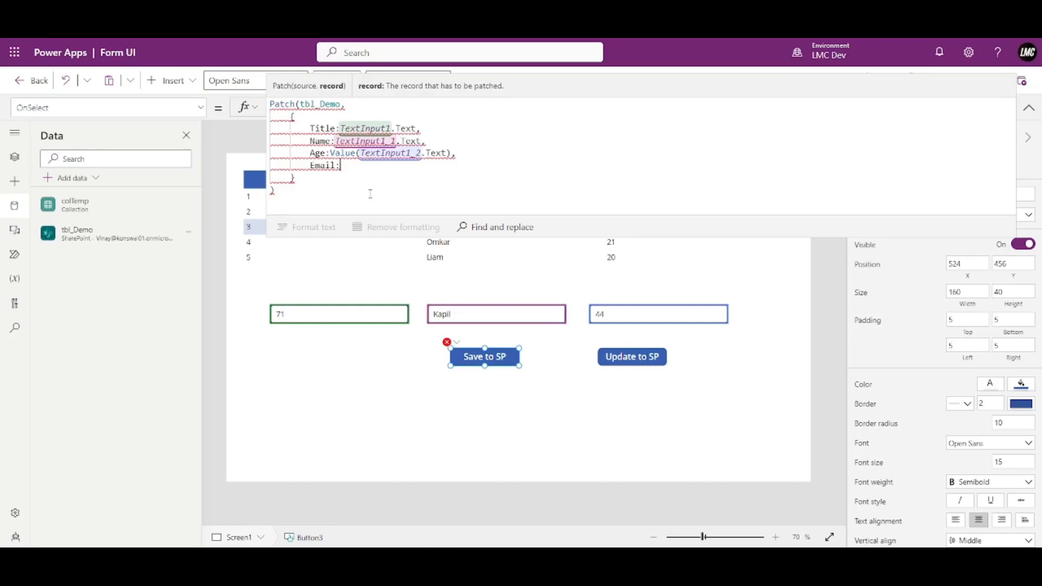
text(ser().)
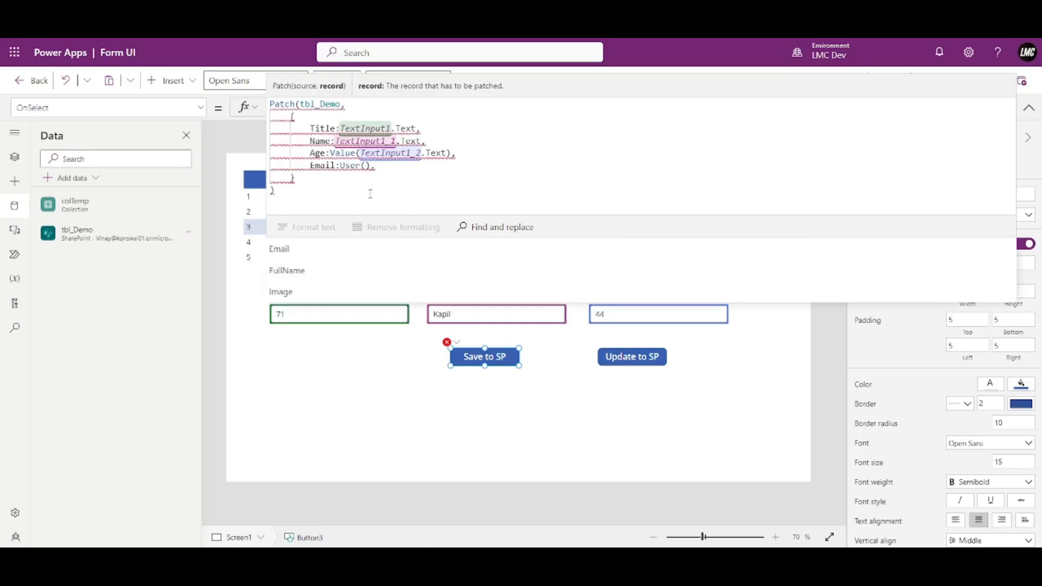
key(Down)
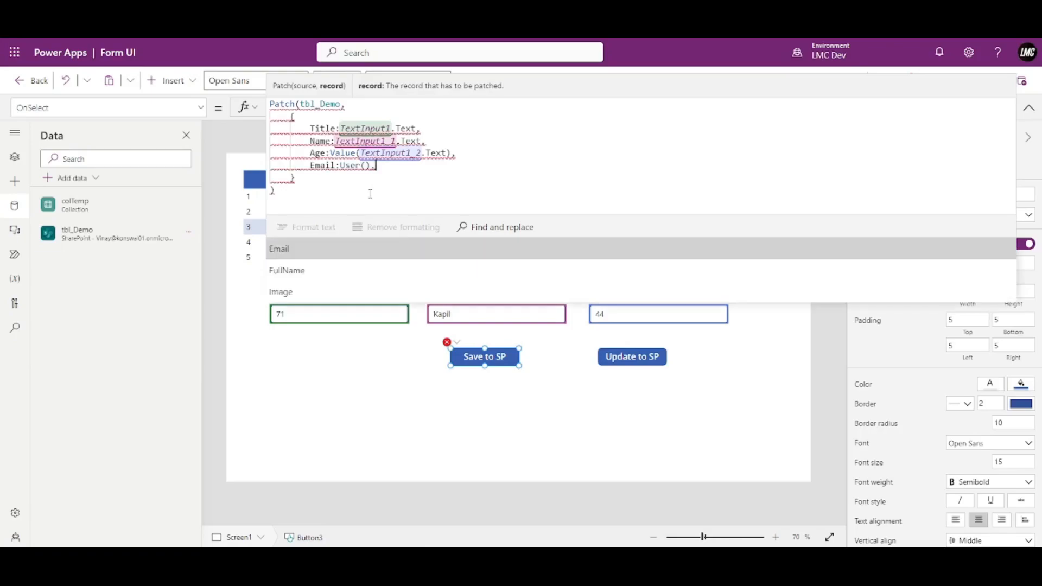
key(Tab)
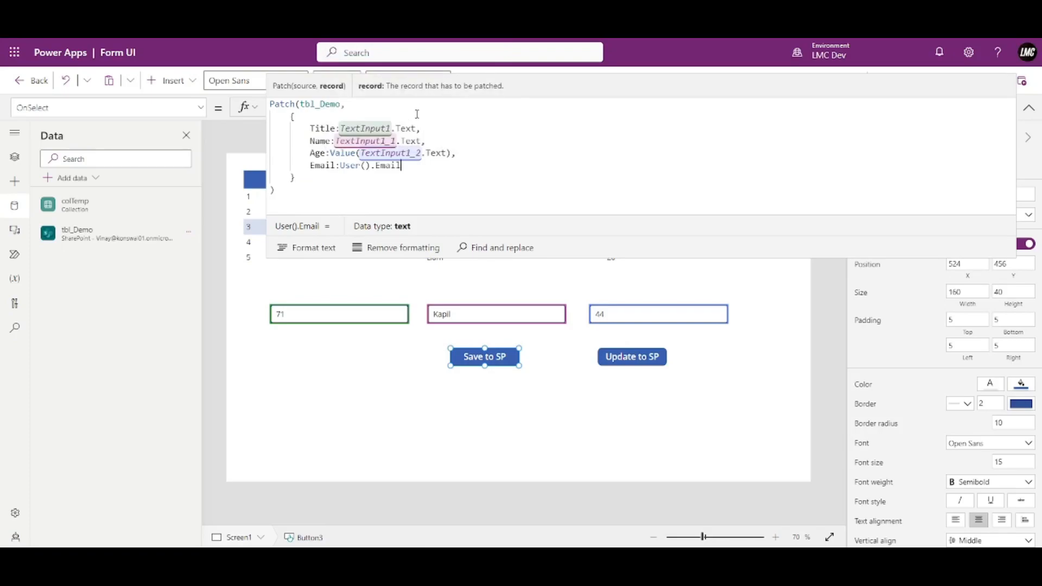
Highlight the User().Email expression to point it out, then collapse the formula bar.
drag(414, 166, 342, 166)
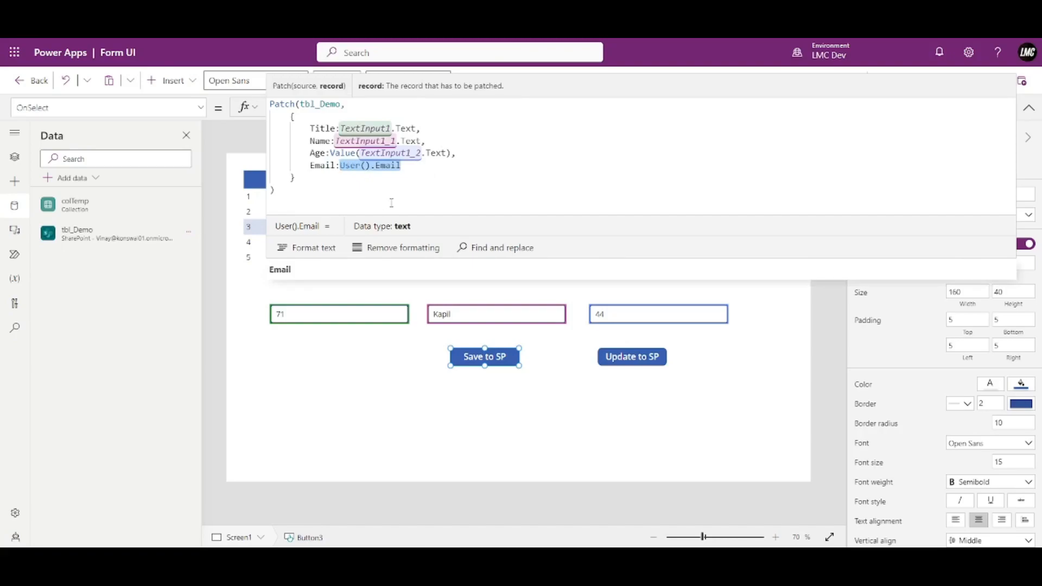
click(441, 167)
drag(401, 166, 341, 166)
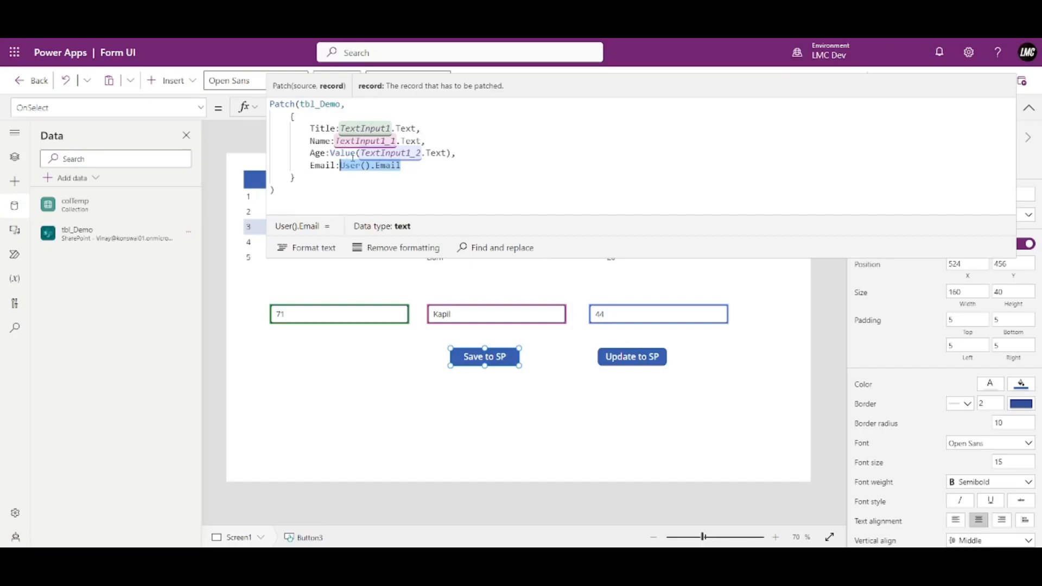
click(417, 167)
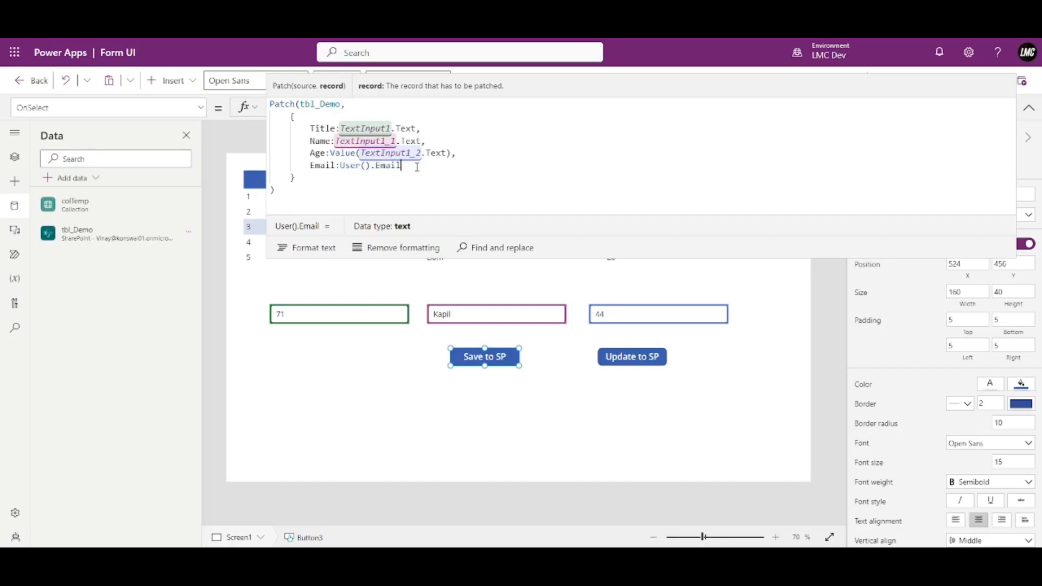
drag(401, 166, 340, 165)
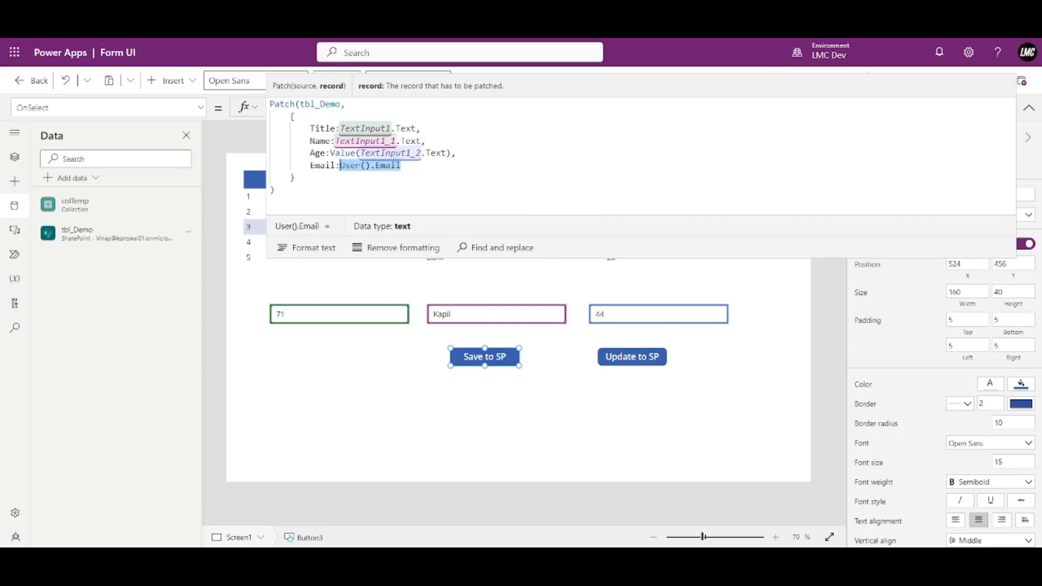
click(1028, 108)
In preview, enter Title 50, a name and Age 37, then save with Save to SP.
click(958, 83)
drag(313, 307, 146, 315)
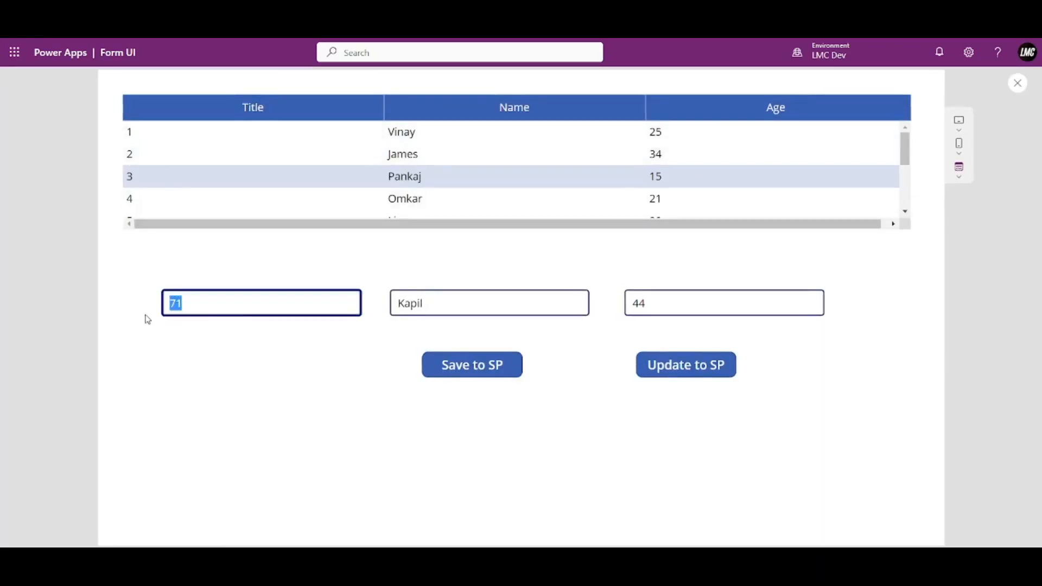
text(50)
key(Tab)
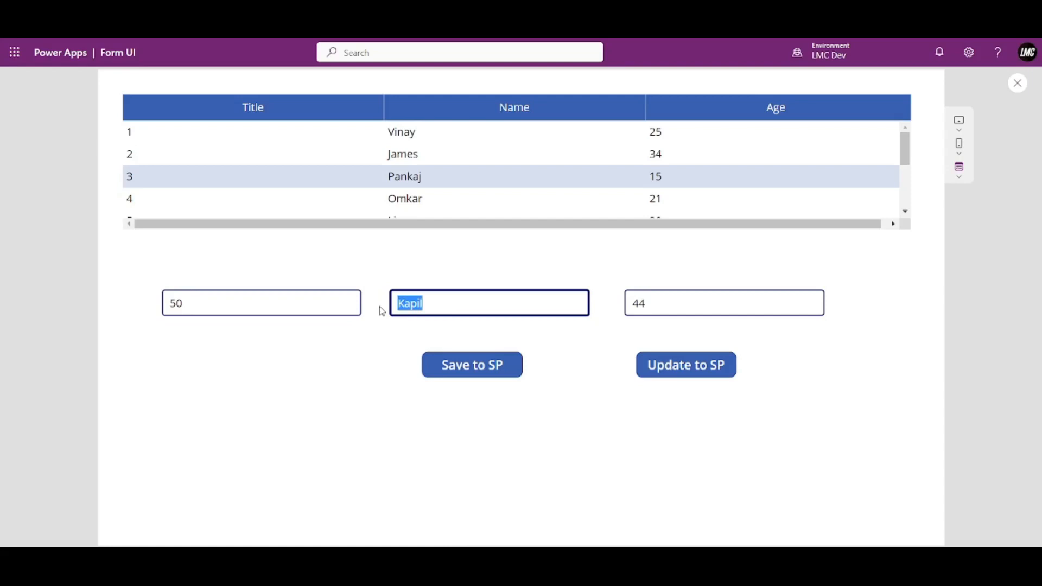
text(Henry)
key(Tab)
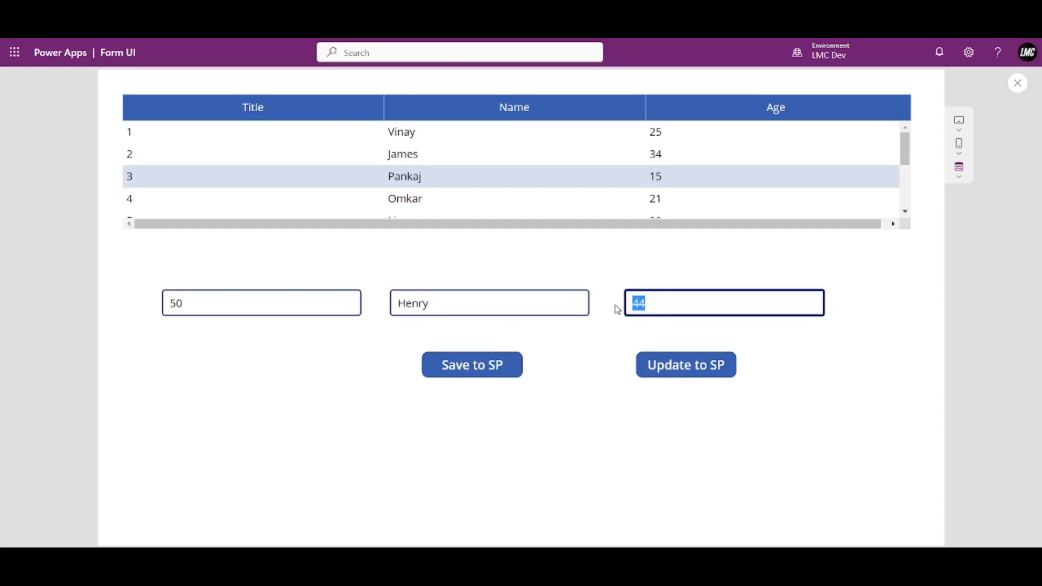
text(37)
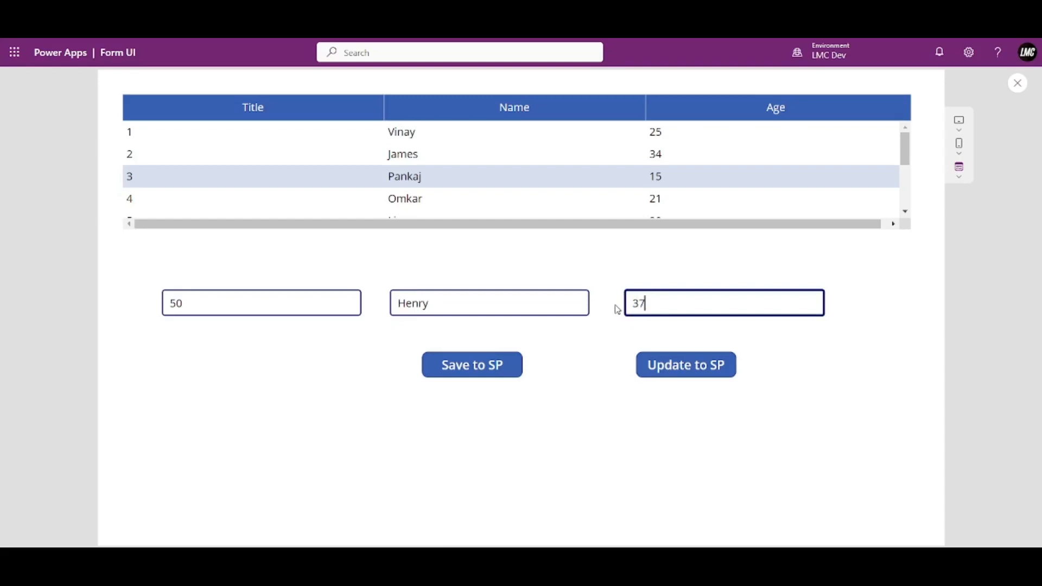
click(493, 366)
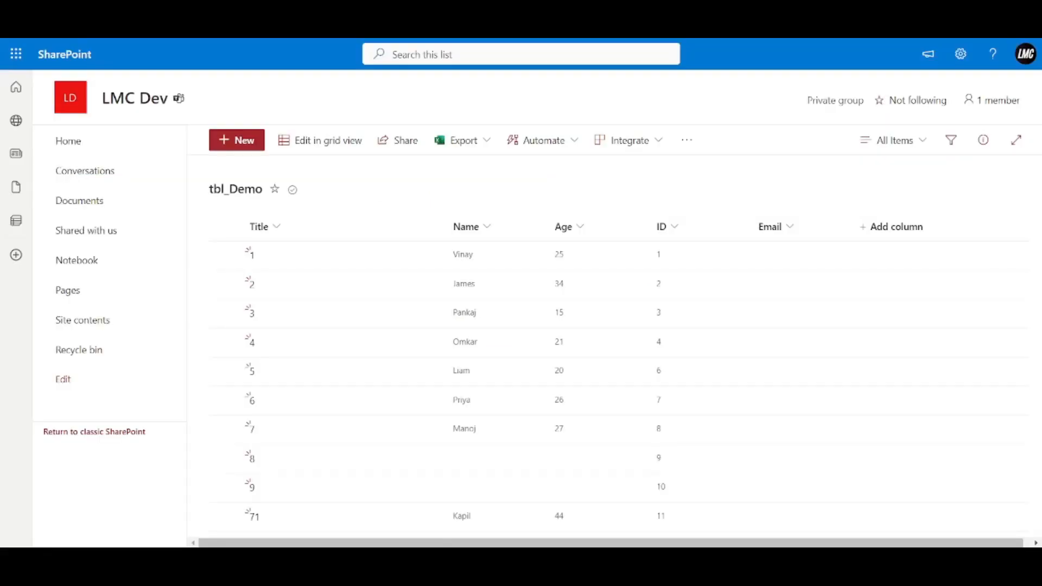
Reload tbl_Demo and show the Created, Created By, Modified and Modified By columns.
click(75, 27)
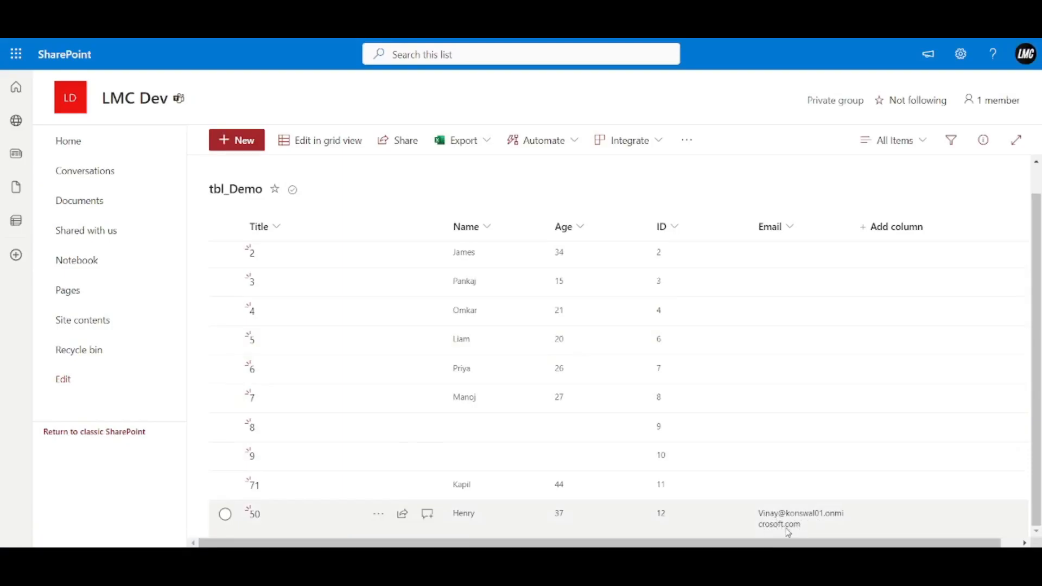
click(910, 227)
click(756, 473)
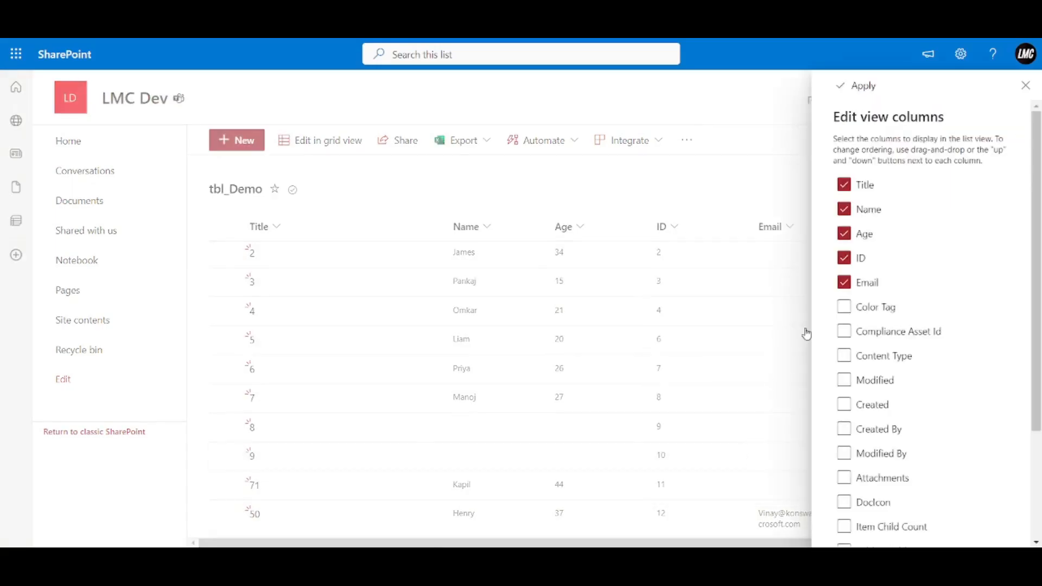
scroll(883, 335, down, 1)
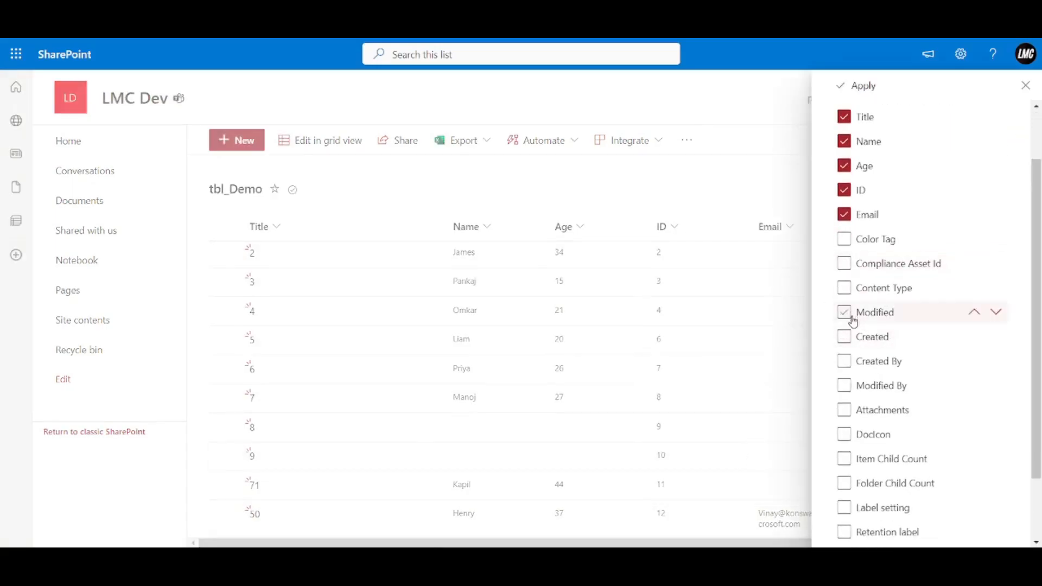
click(845, 337)
click(845, 363)
click(845, 314)
click(846, 387)
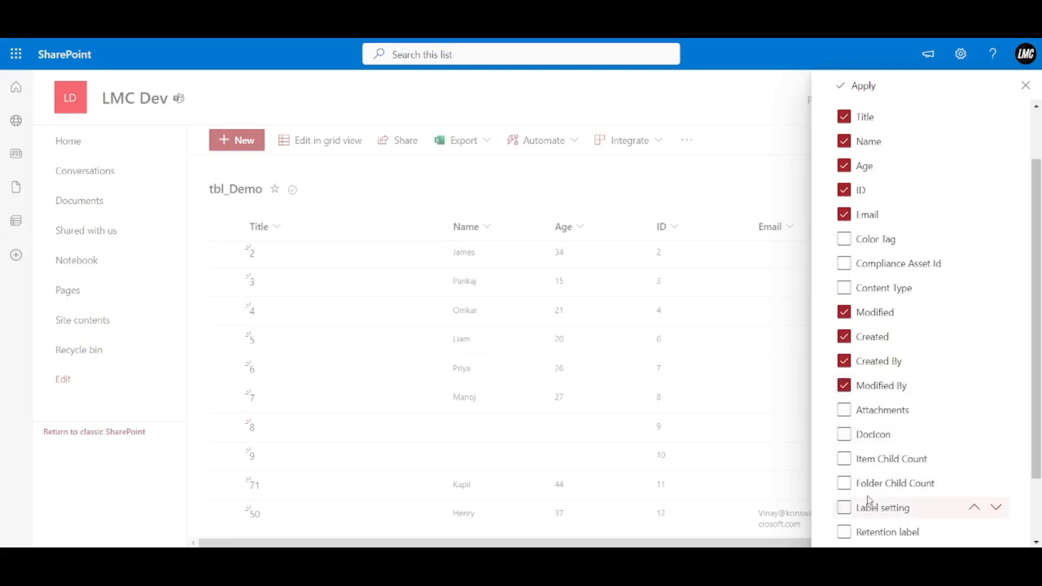
scroll(872, 504, down, 3)
scroll(869, 304, up, 3)
click(862, 86)
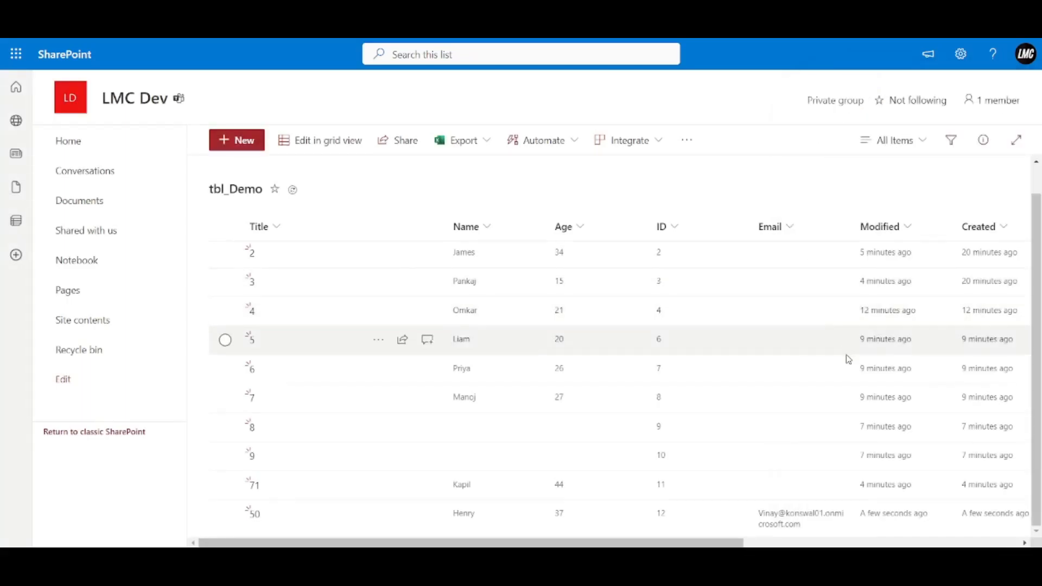
Scroll across the list to review the Title 50, Age 37 row with its stored email.
scroll(752, 447, right, 10)
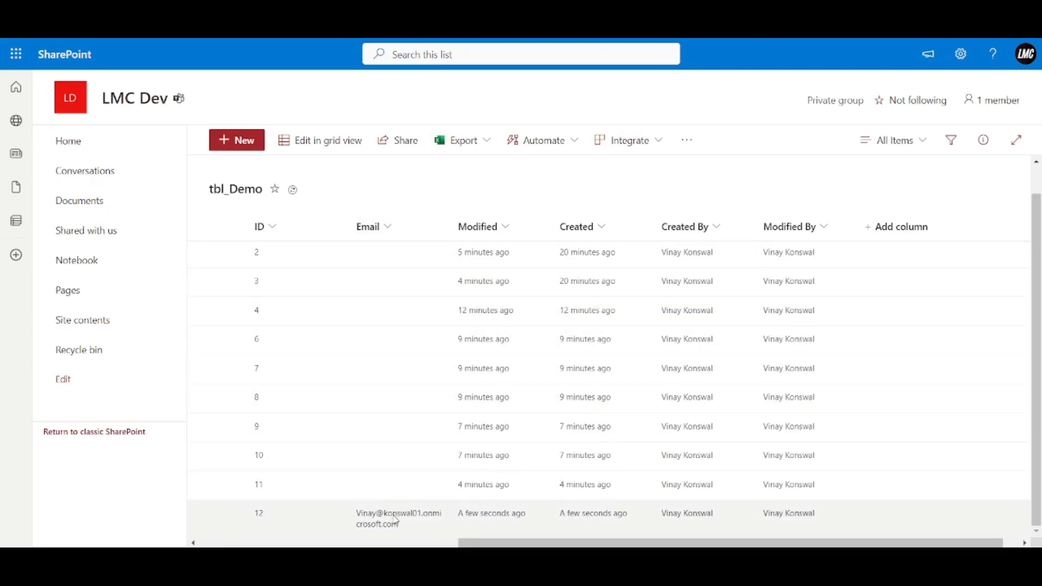
drag(777, 544, 753, 544)
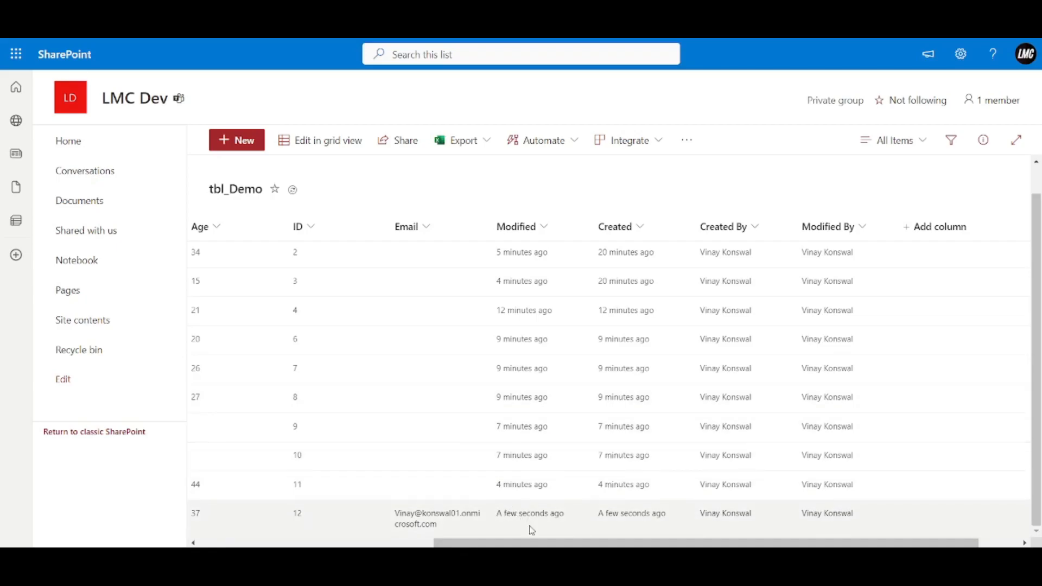
scroll(554, 529, left, 2)
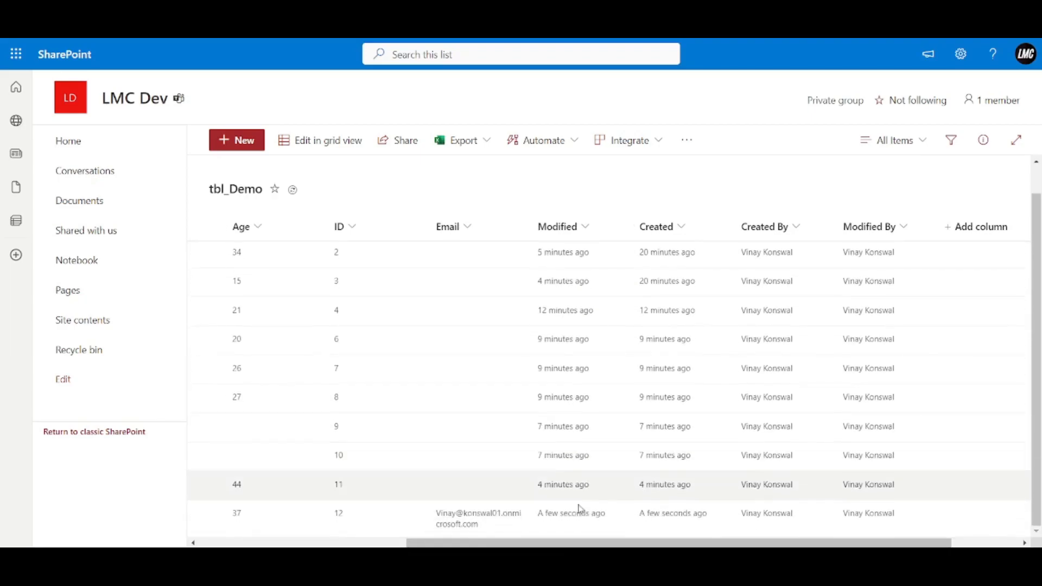
drag(566, 545, 358, 544)
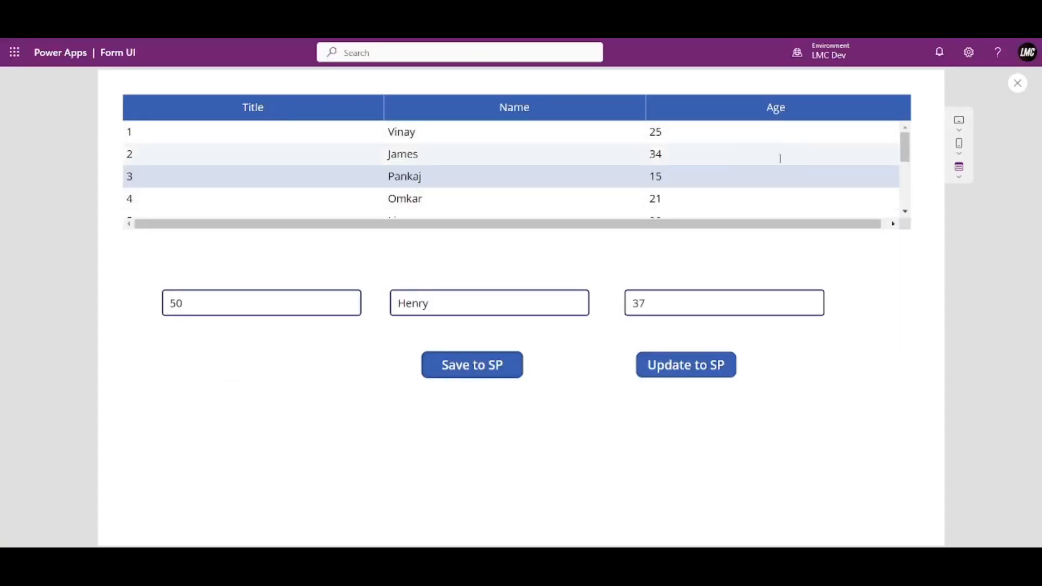
Exit preview, expand the Save to SP Patch formula and select Email in User().Email.
click(1018, 85)
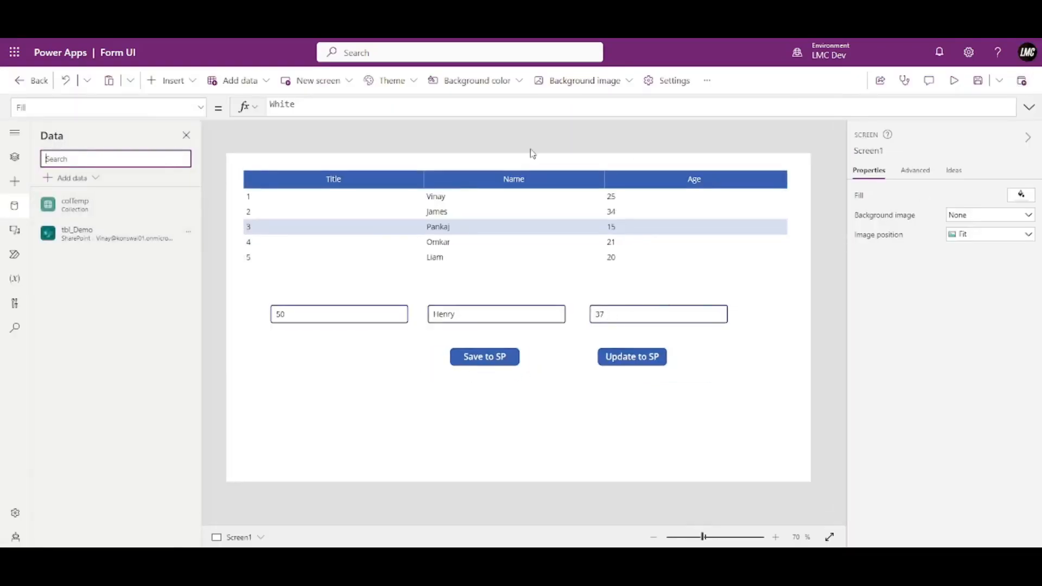
click(498, 359)
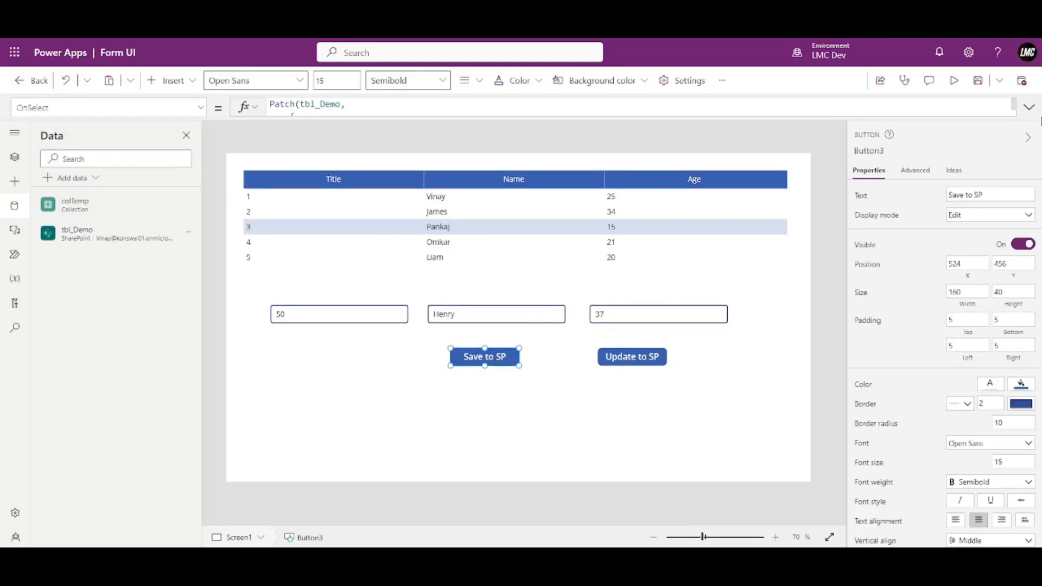
click(1029, 107)
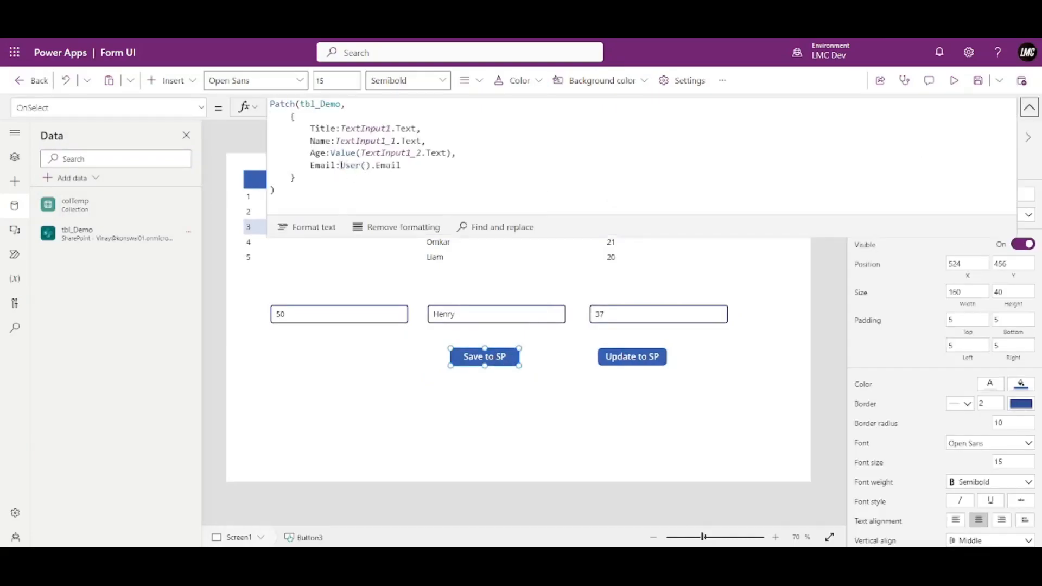
click(376, 166)
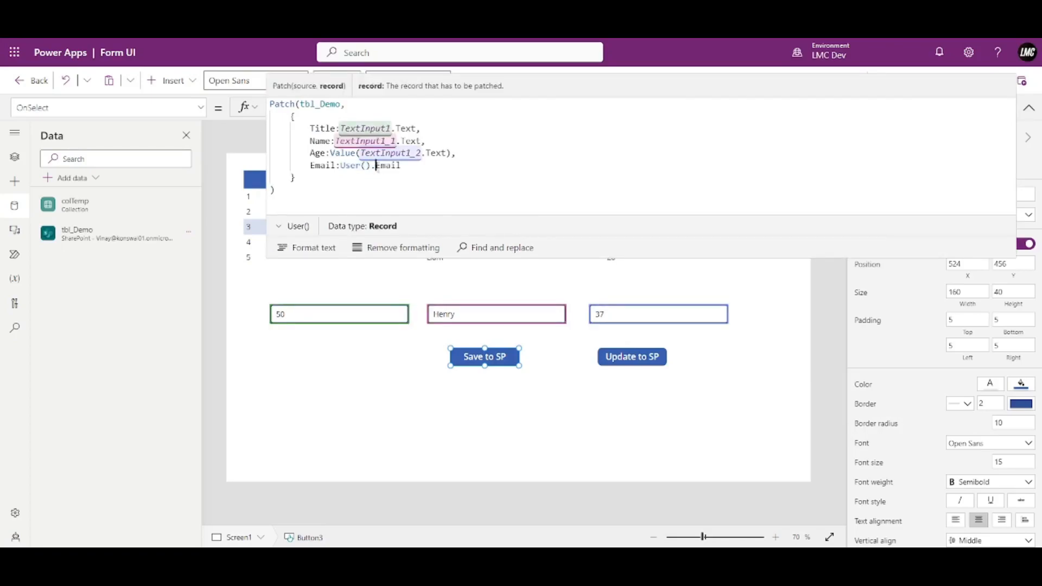
double_click(380, 165)
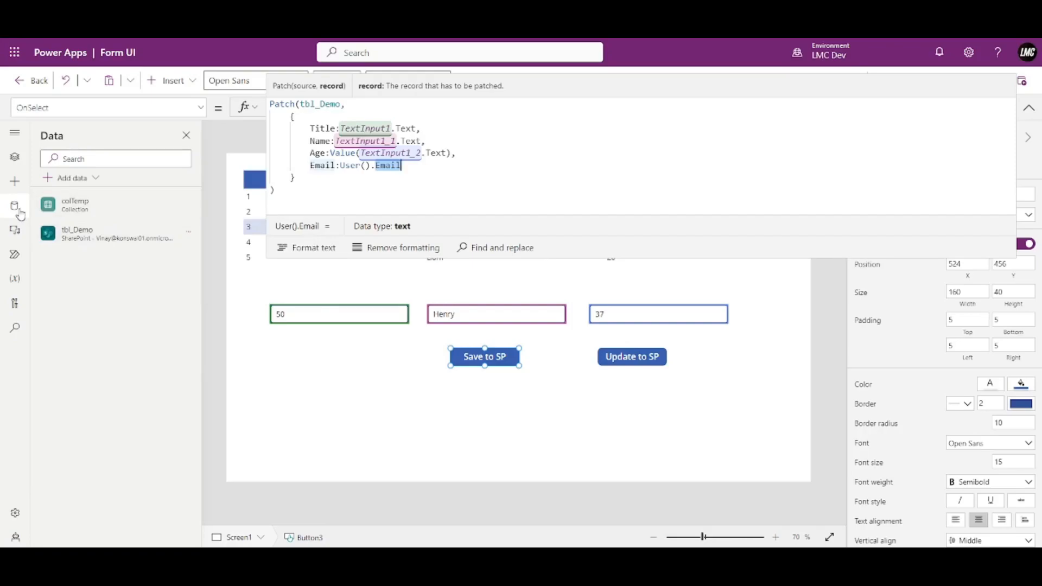
click(15, 210)
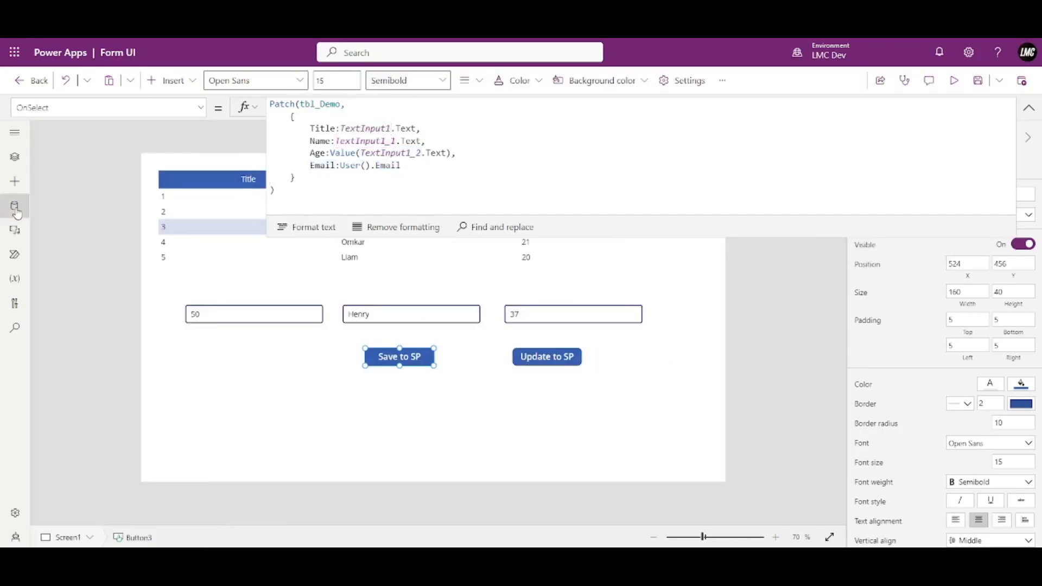
Add the Office 365 Users connector to the app's data sources.
click(15, 211)
click(91, 179)
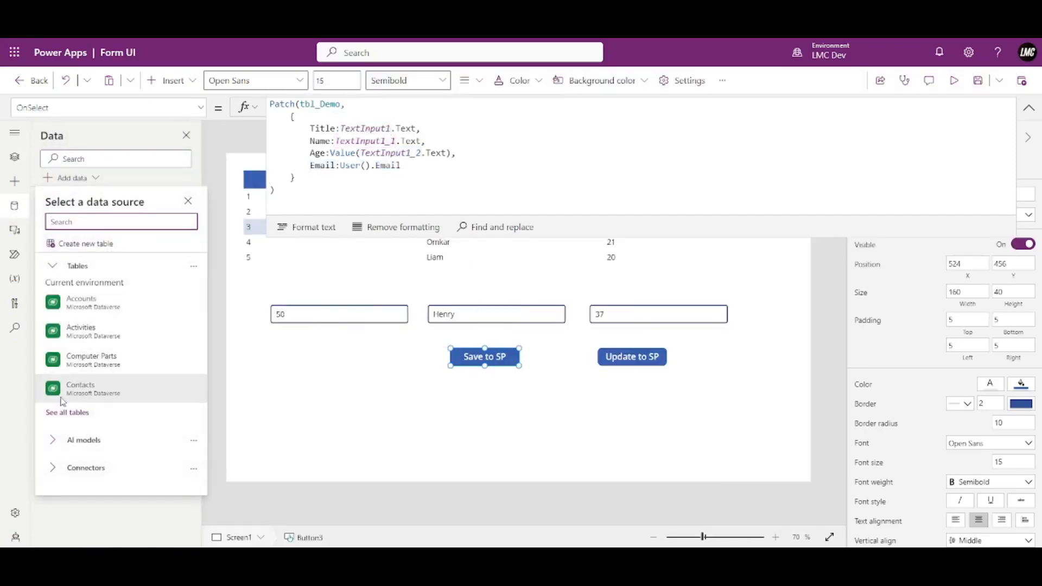
scroll(117, 413, down, 2)
mouse_move(117, 421)
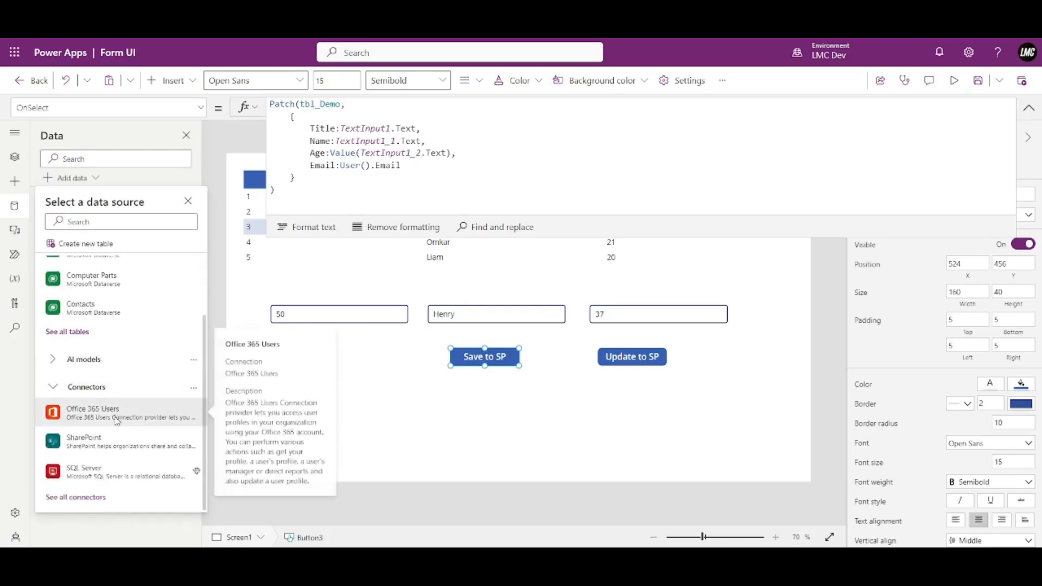
click(117, 418)
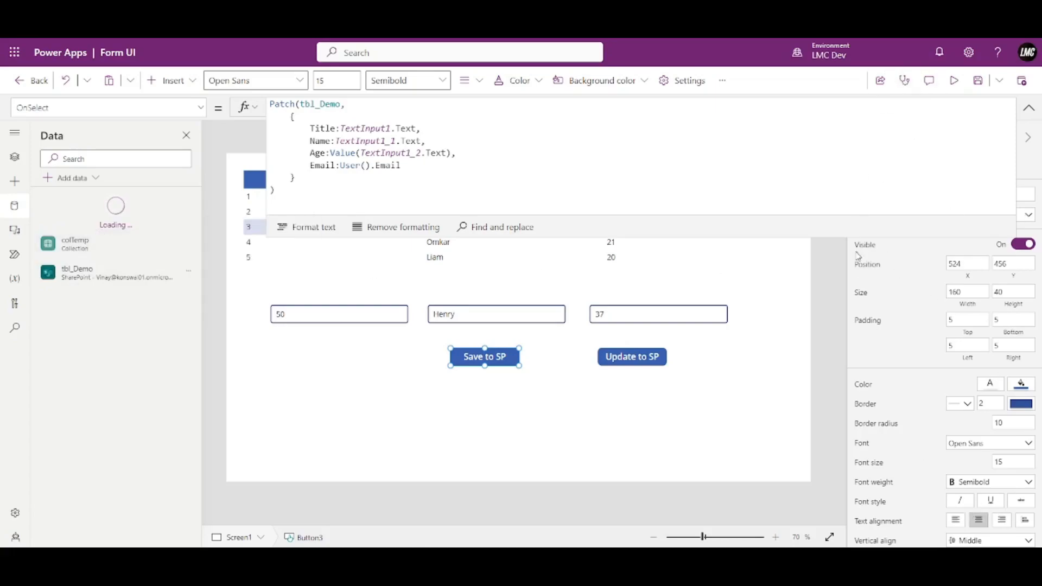
mouse_move(81, 271)
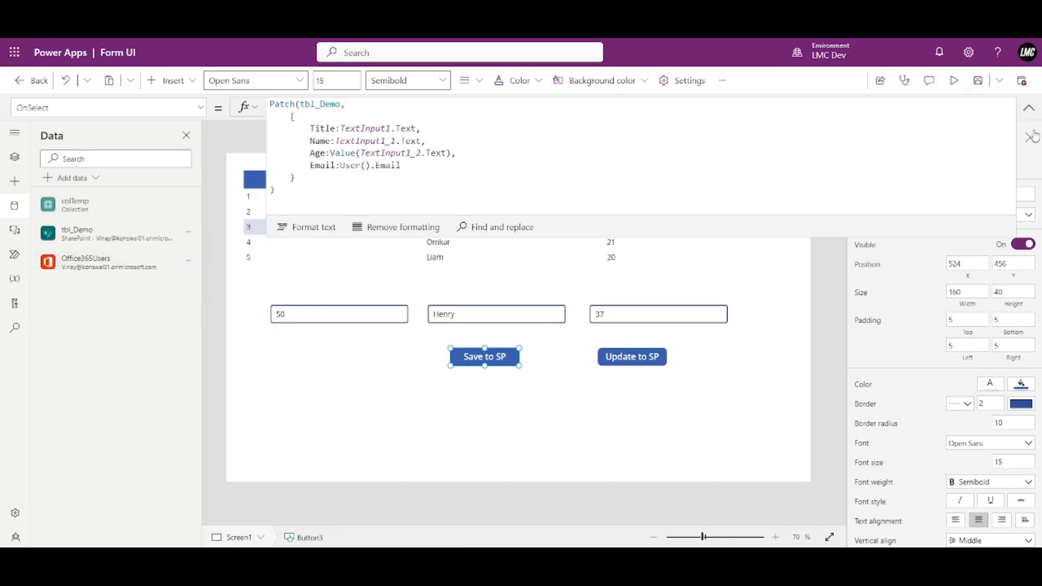
click(1029, 108)
Copy the Title text input and place the pasted copy below the buttons.
click(540, 441)
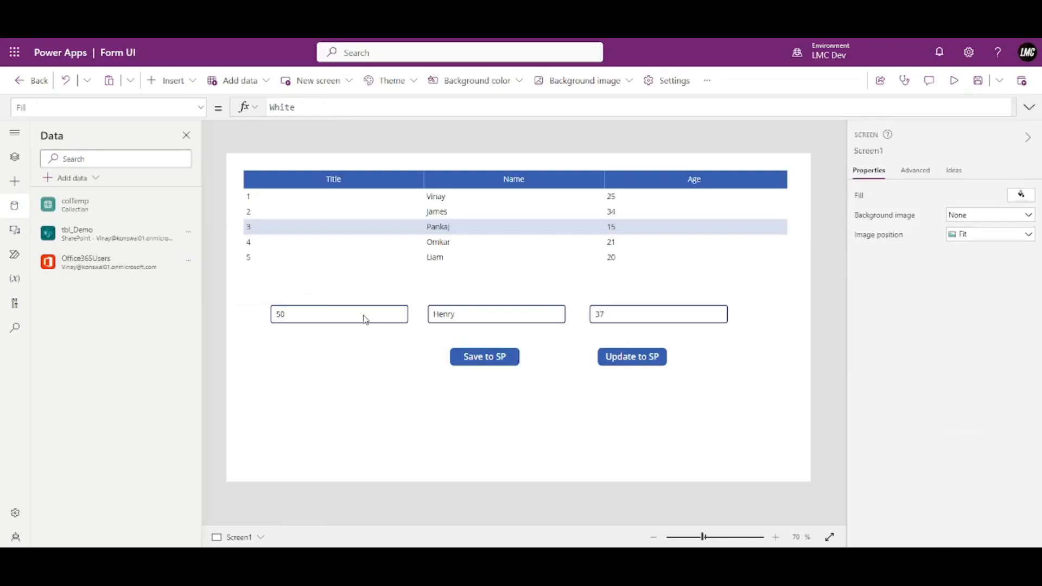
click(358, 314)
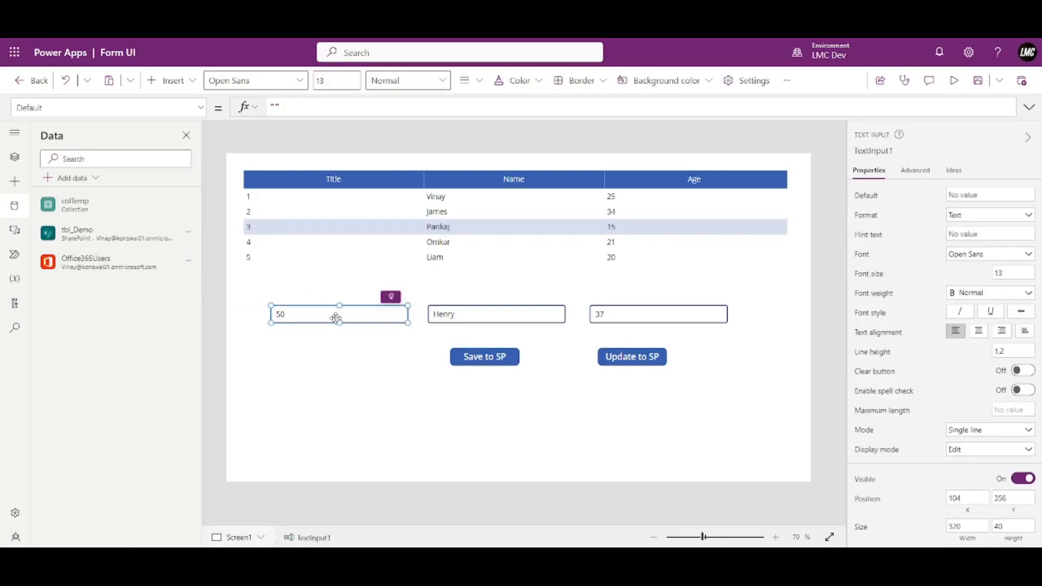
key(ctrl+v)
drag(331, 317, 326, 422)
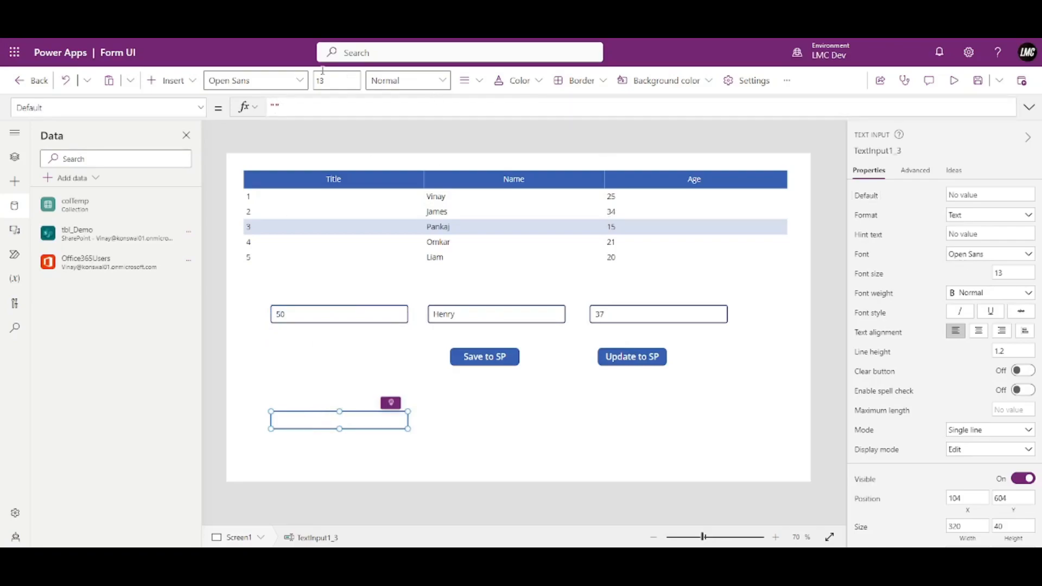
Start the new text box's Default with Office365Users.MyProfile().
click(289, 108)
drag(288, 109, 260, 113)
text(Office)
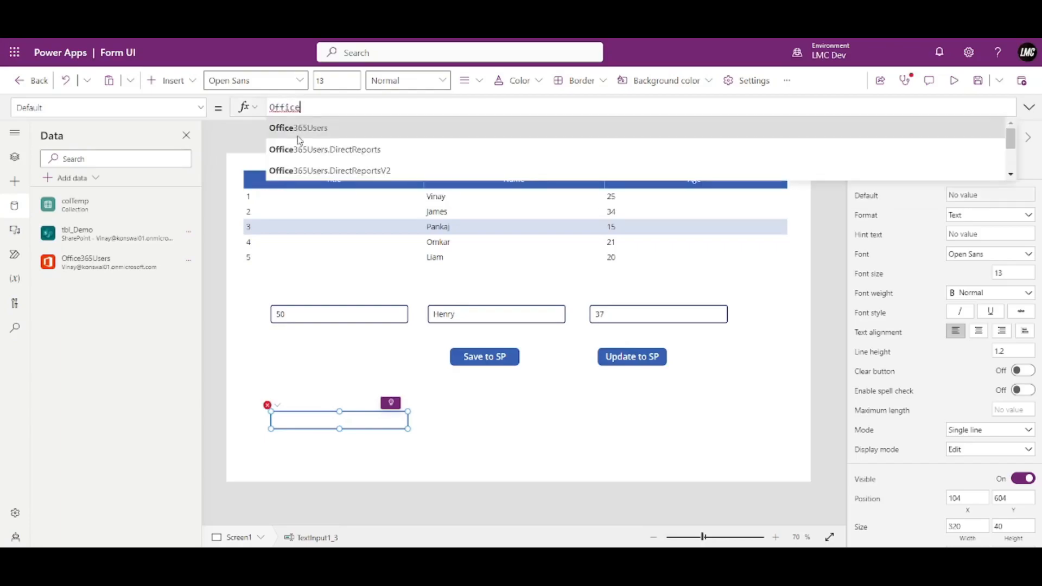
scroll(302, 143, down, 2)
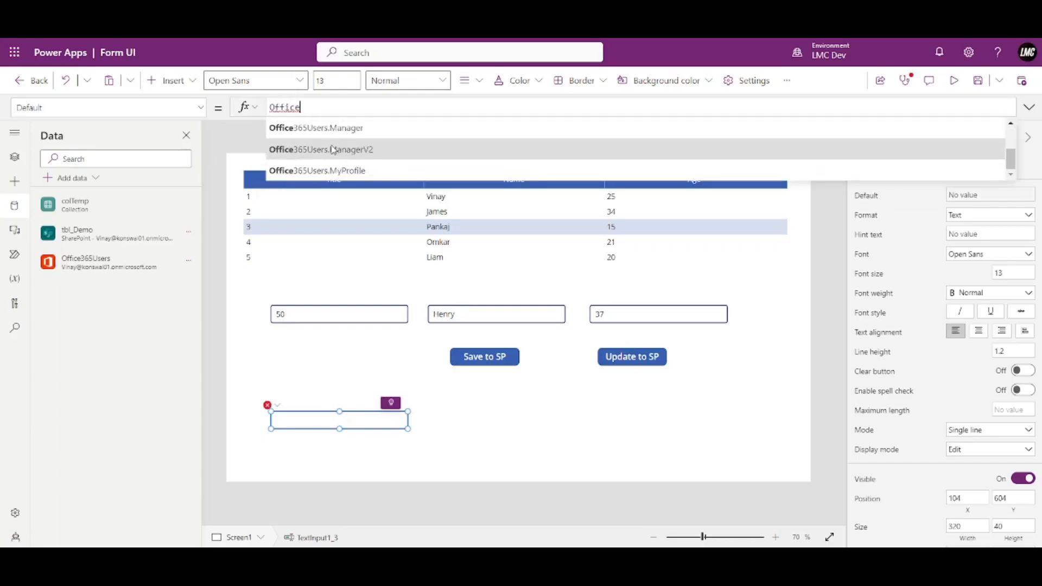
click(364, 171)
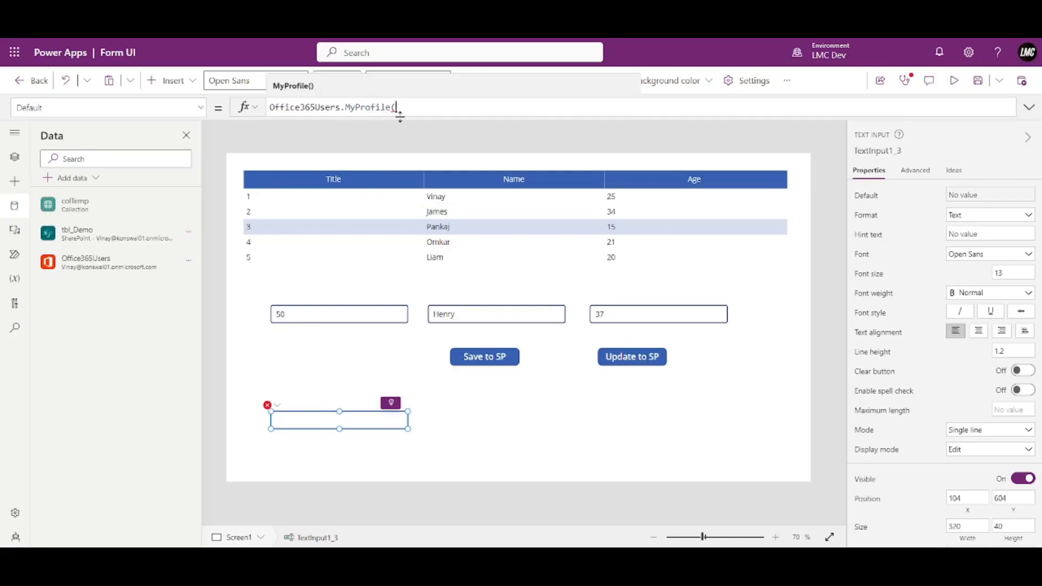
text().)
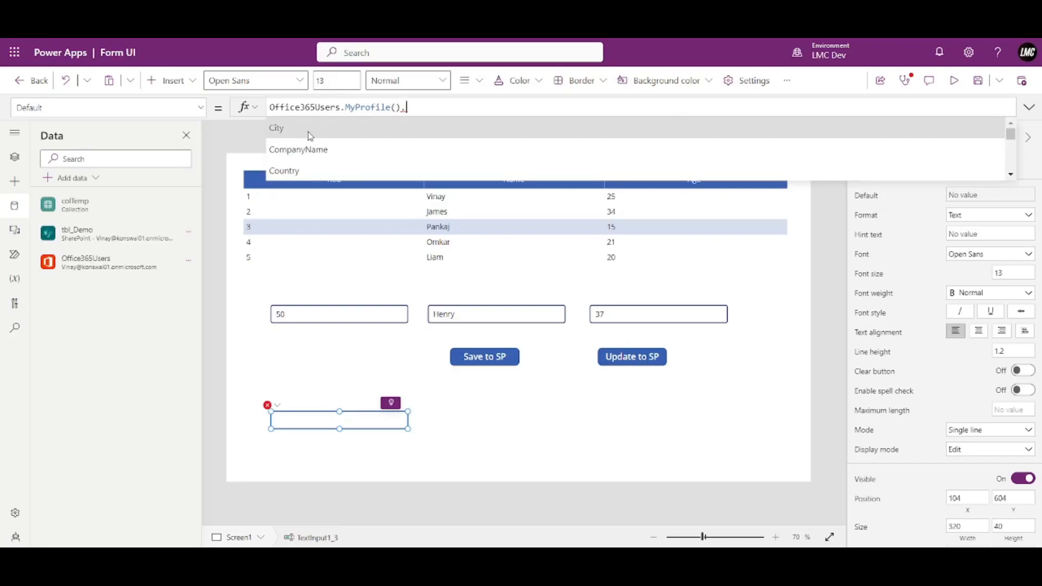
Try the City and then GivenName profile properties, removing each afterward.
click(312, 133)
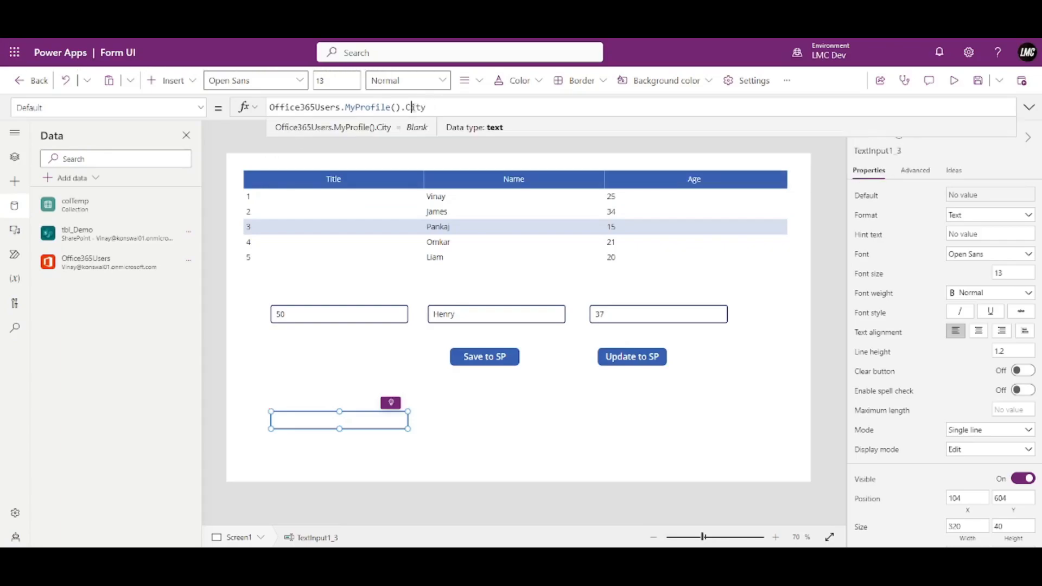
double_click(424, 106)
key(BackSpace)
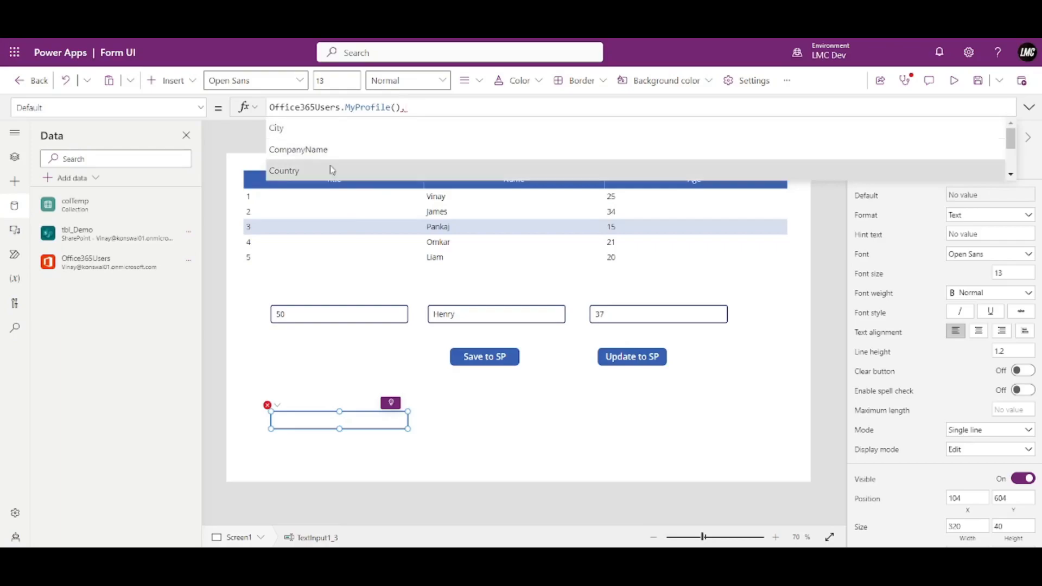
scroll(348, 147, down, 1)
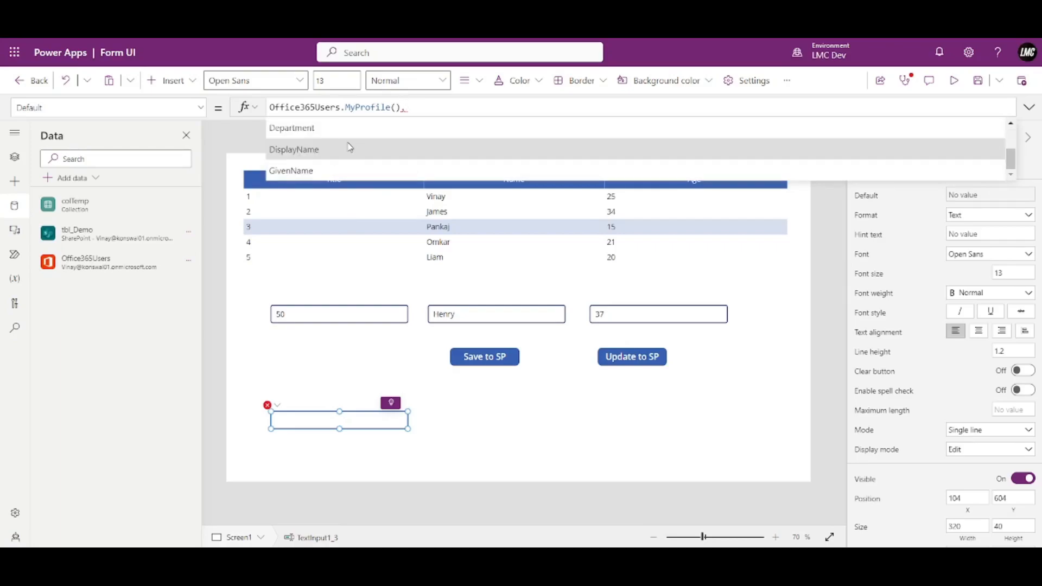
click(321, 167)
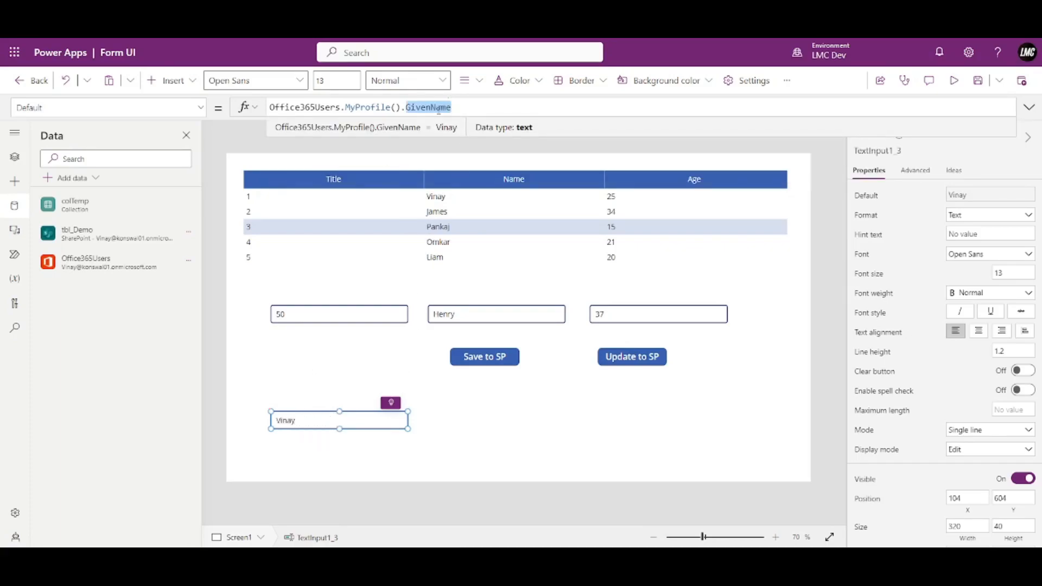
key(BackSpace)
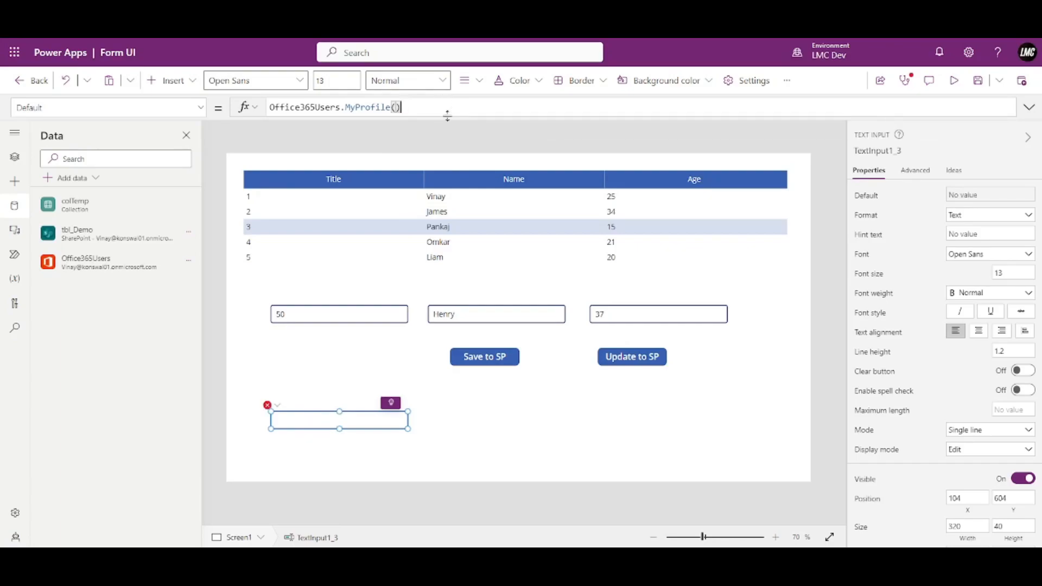
Show the user's DisplayName in the text box, then remove that property.
text(.)
scroll(389, 143, down, 4)
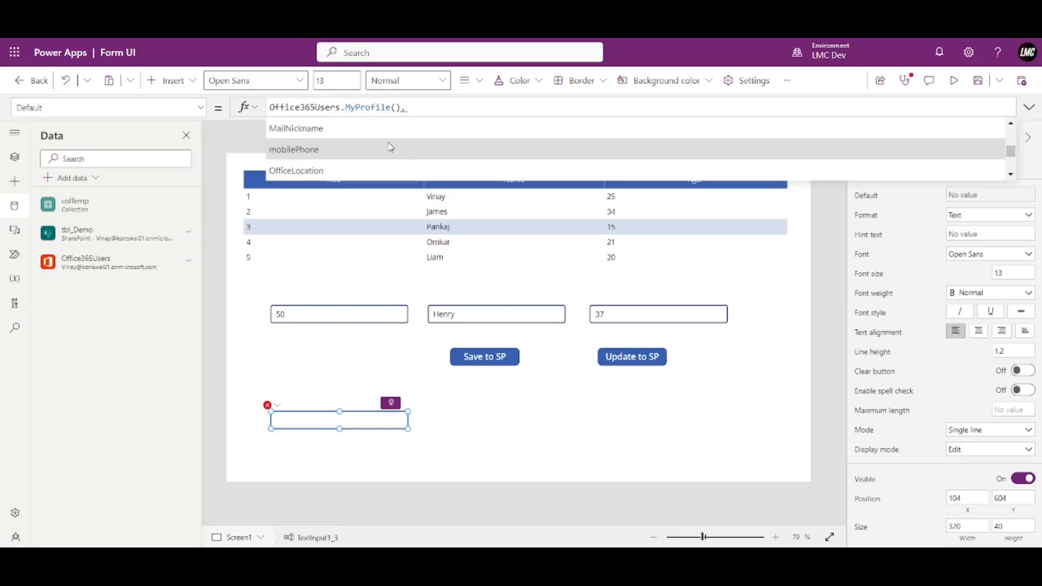
scroll(385, 144, up, 1)
scroll(380, 153, down, 1)
scroll(380, 153, up, 3)
scroll(378, 154, up, 1)
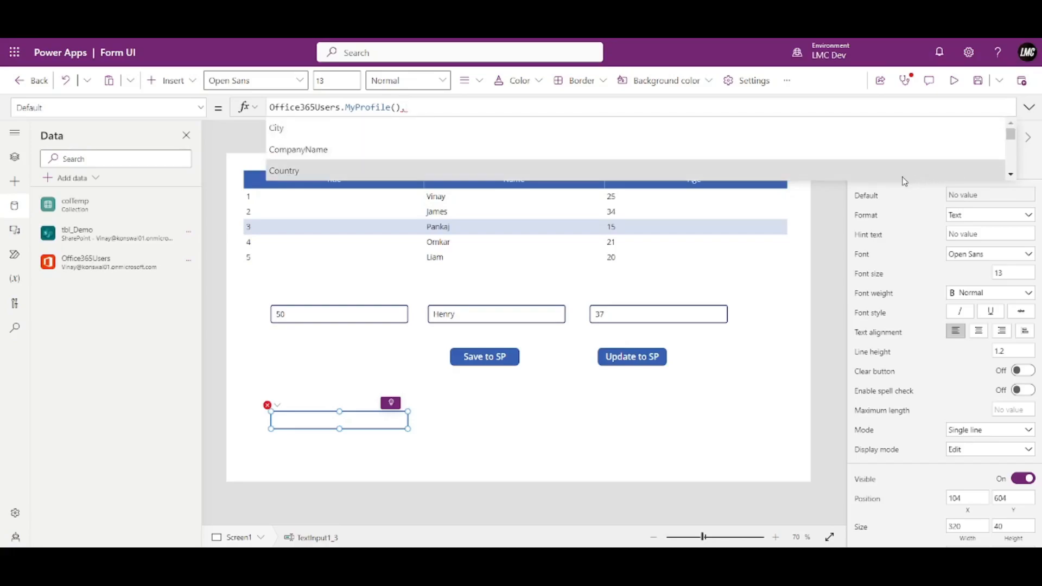
click(1011, 174)
click(1011, 174)
click(1011, 174)
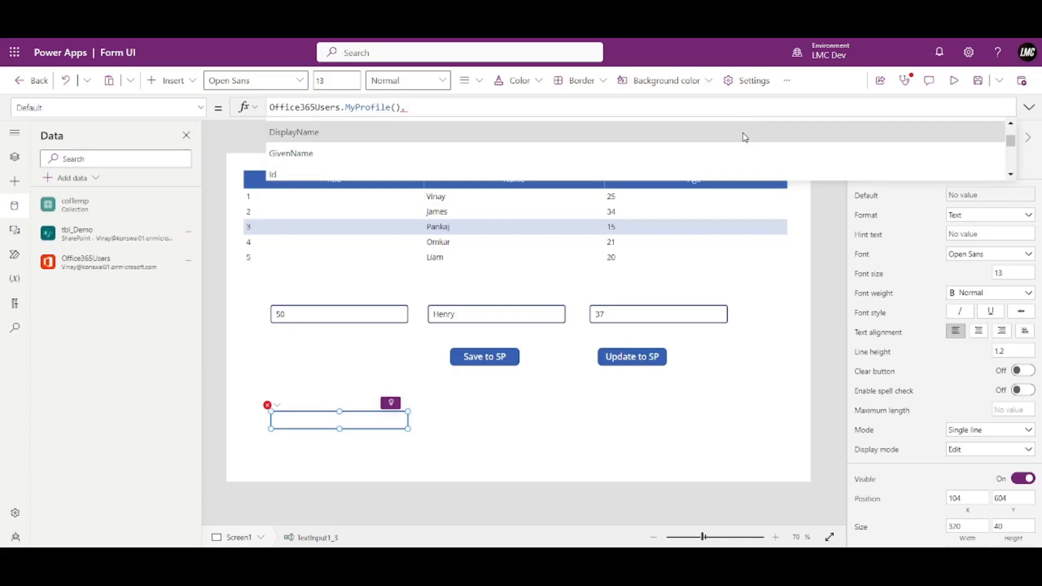
click(716, 133)
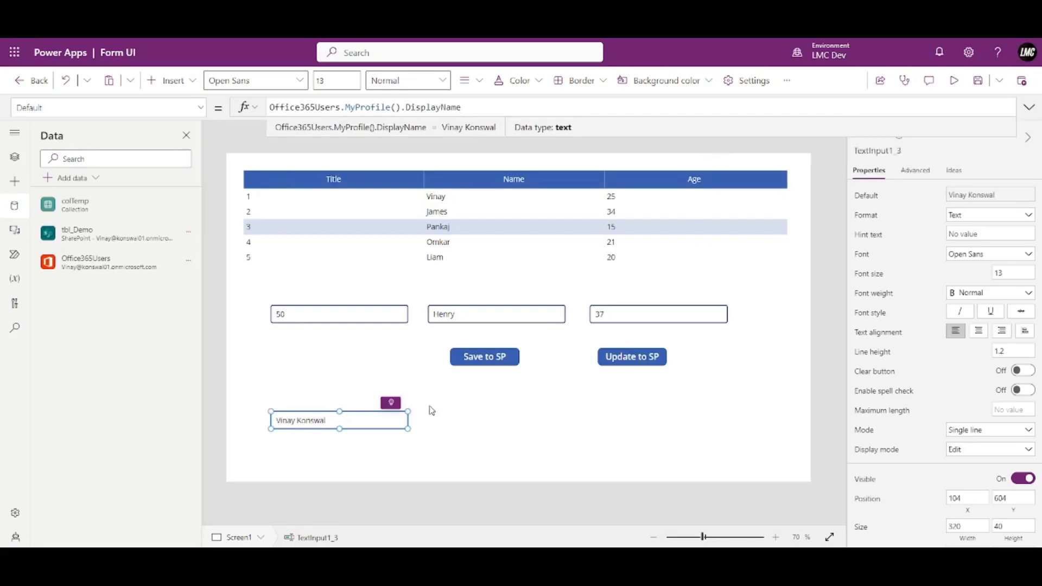
double_click(435, 107)
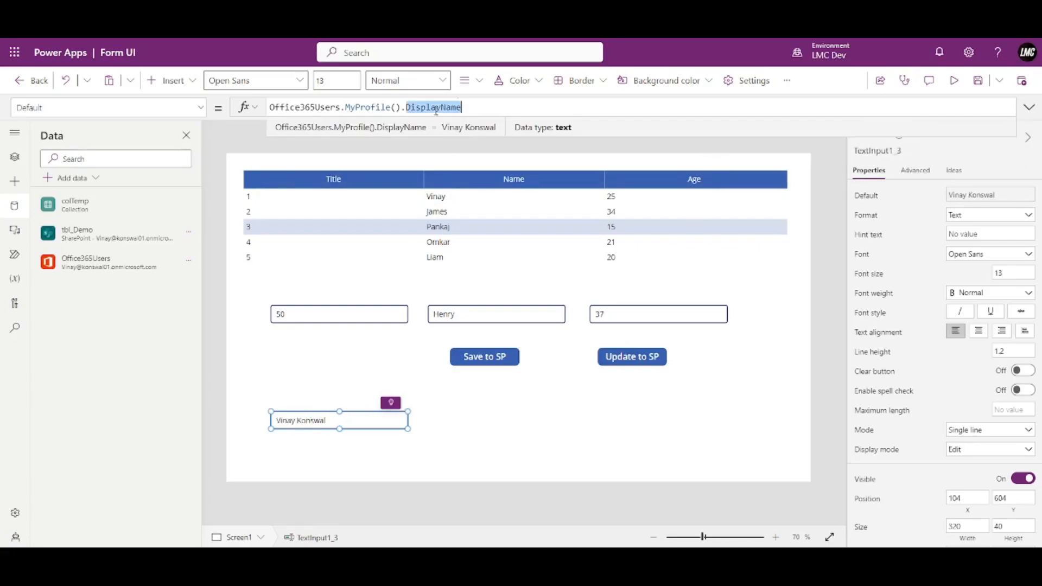
key(BackSpace)
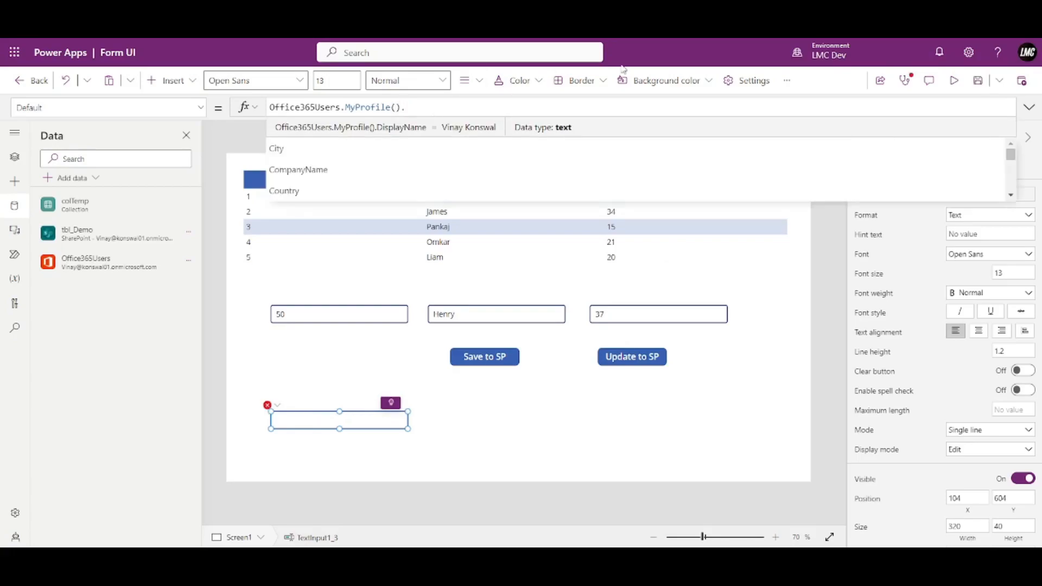
Try OfficeLocation as the profile property, then remove it.
click(1012, 175)
click(1011, 174)
click(1012, 175)
click(1012, 174)
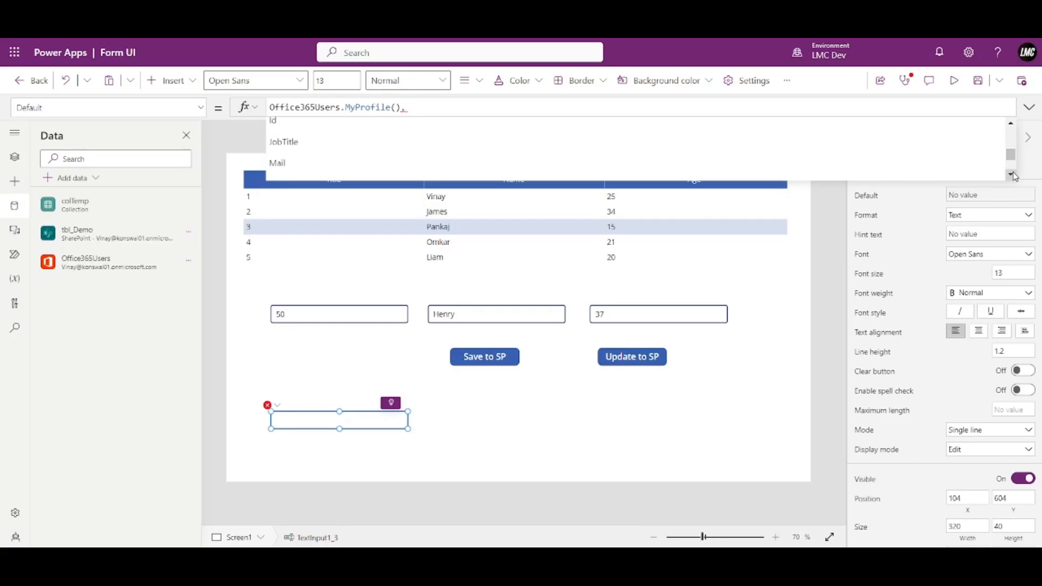
click(1012, 175)
click(1012, 175)
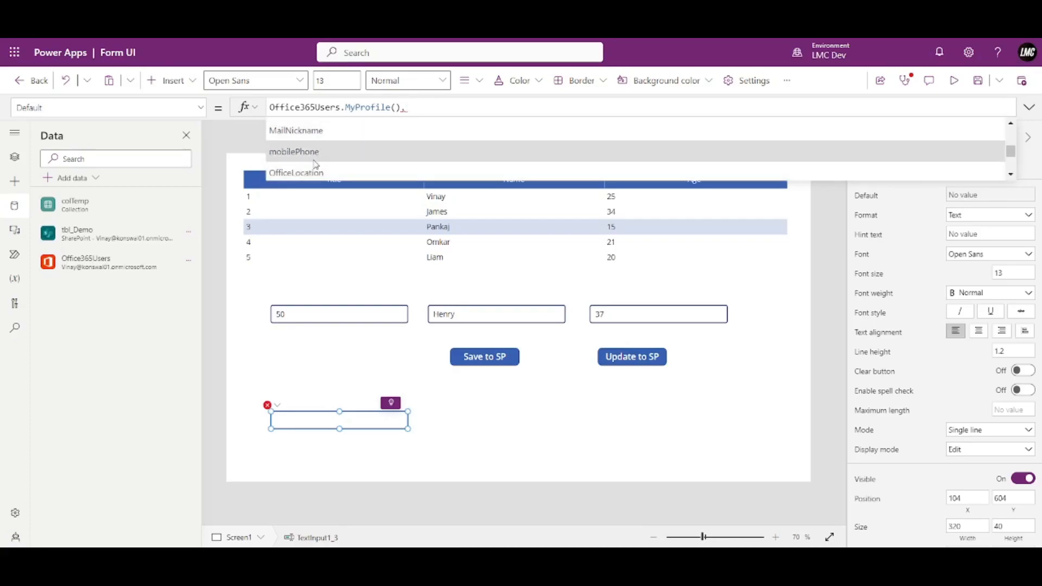
click(306, 174)
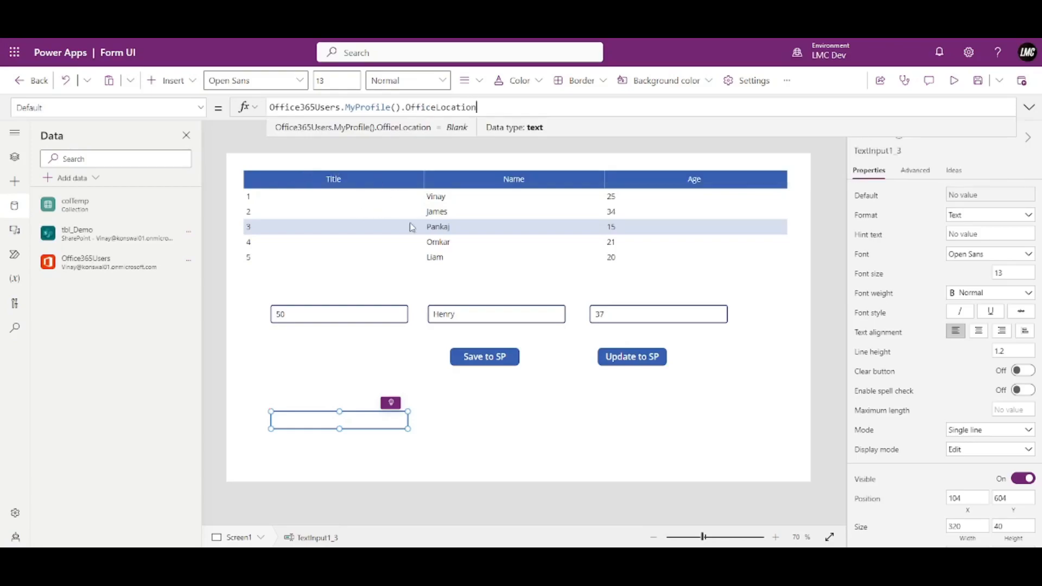
key(ctrl+shift+Left)
key(ctrl+shift+Left)
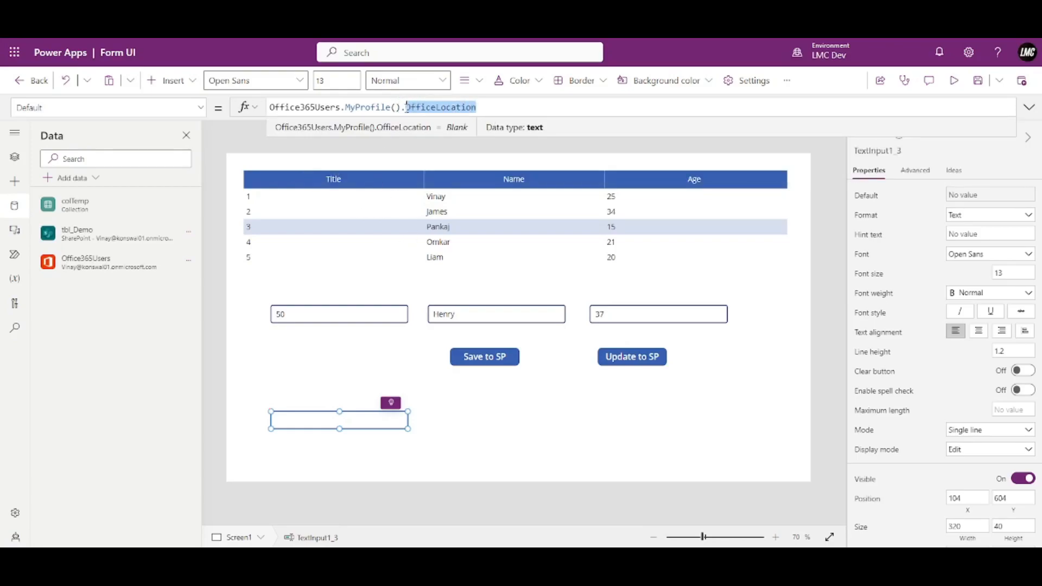
key(BackSpace)
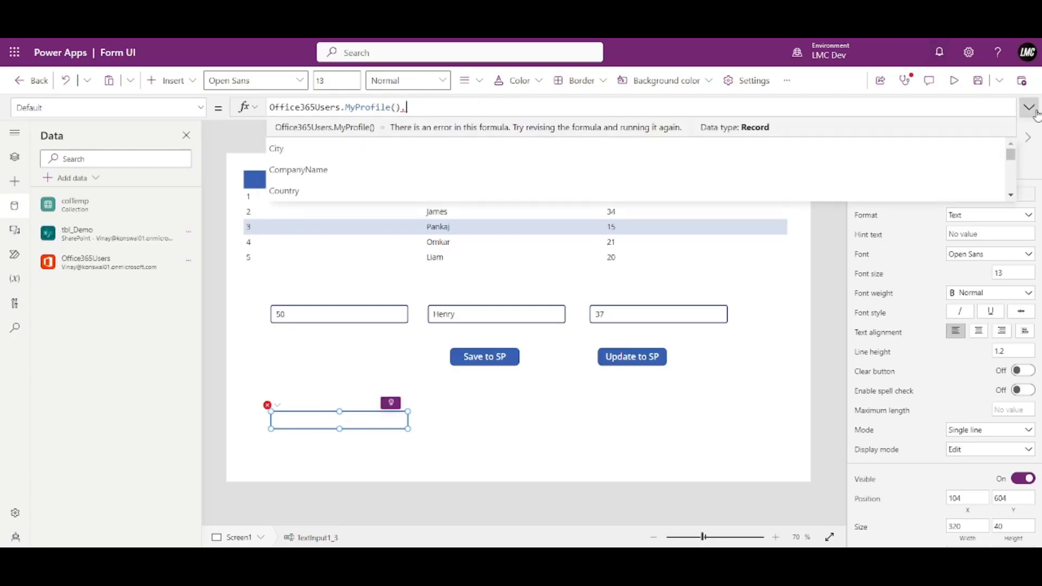
Set the property to Surname, then select and delete the whole Default formula.
scroll(979, 165, down, 3)
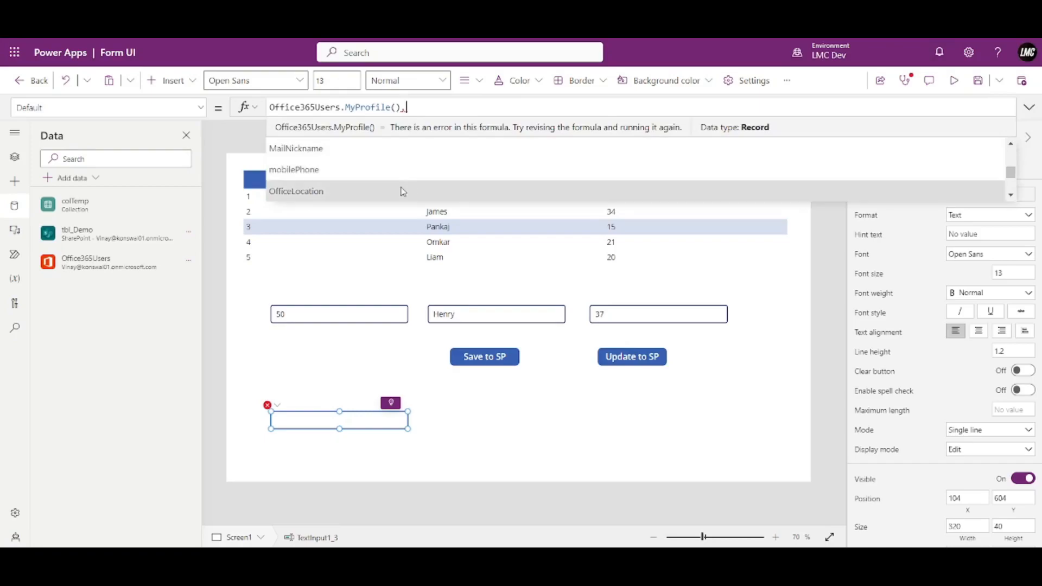
scroll(399, 186, up, 2)
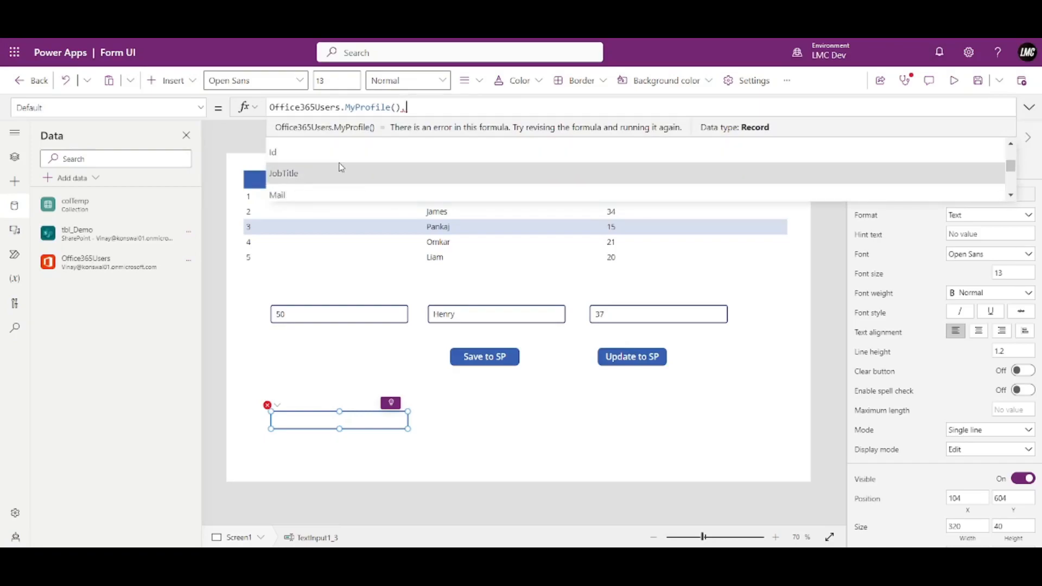
scroll(340, 163, down, 4)
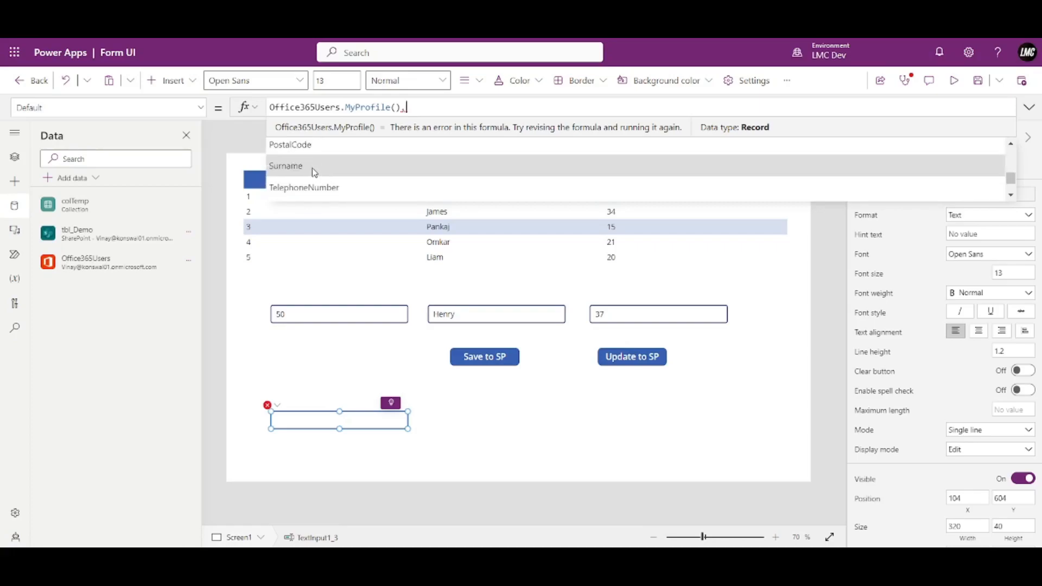
click(311, 168)
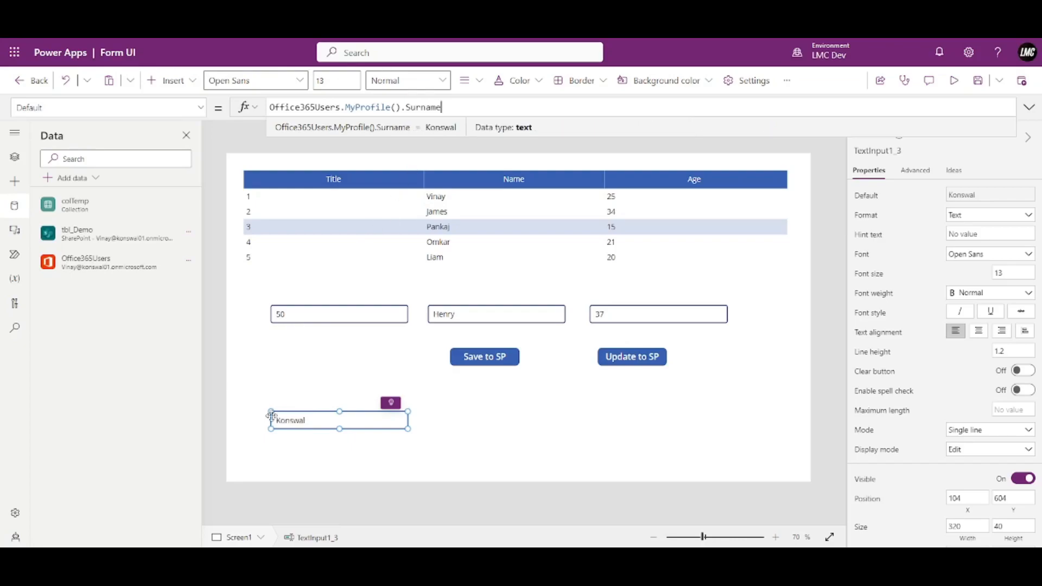
double_click(425, 107)
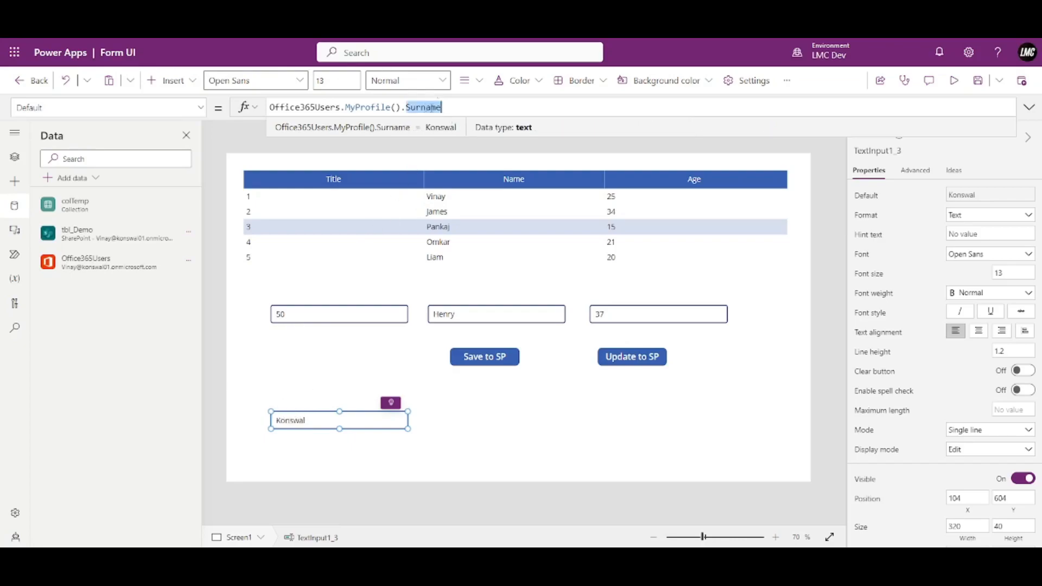
click(454, 107)
mouse_move(96, 273)
drag(459, 107, 261, 110)
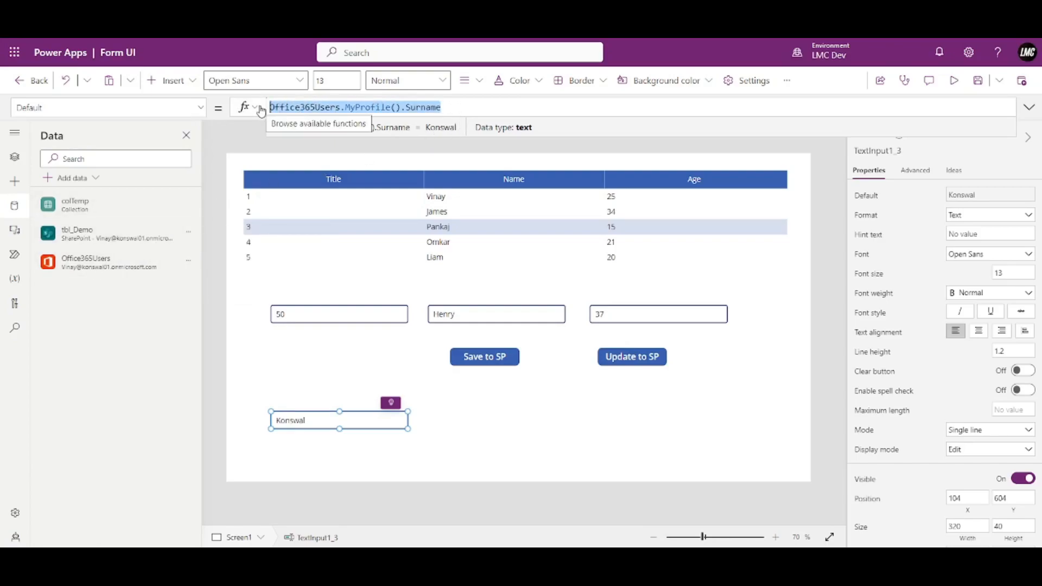
key(BackSpace)
Delete the empty surname text box TextInput1_3 from Screen1.
click(373, 267)
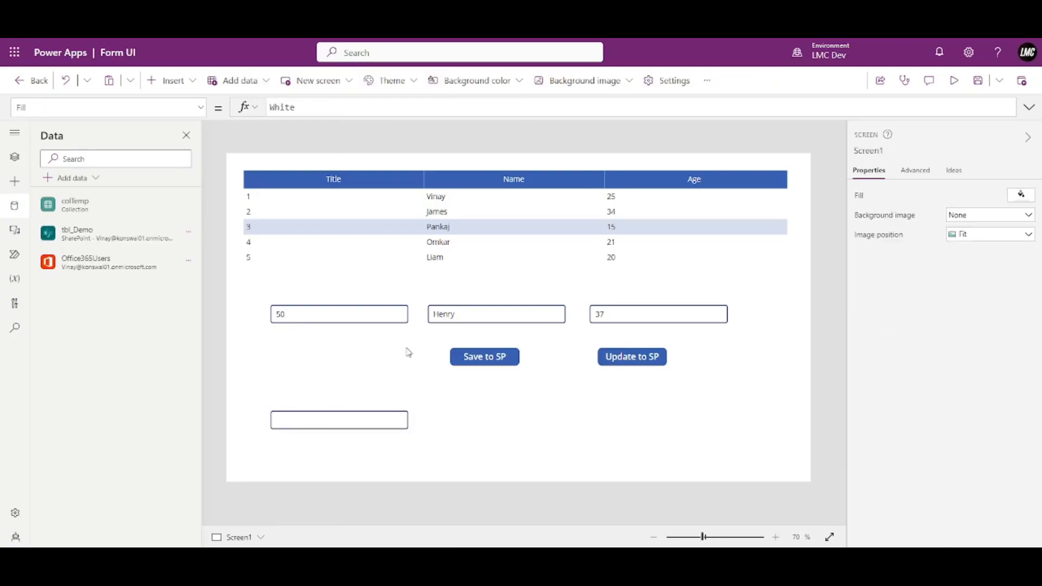
click(403, 417)
key(Delete)
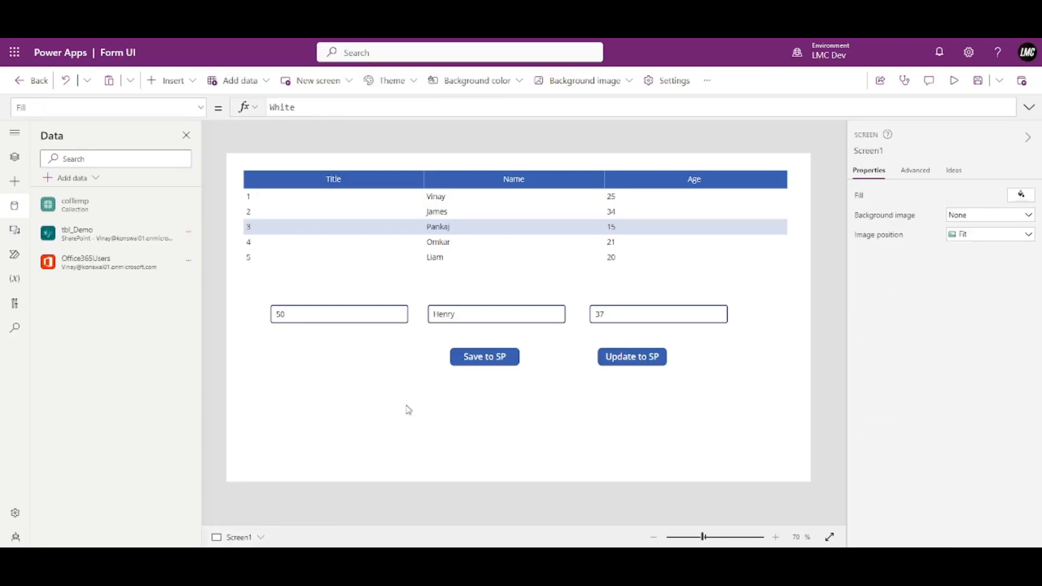
From the Data pane's Add data menu, expand Connectors and show all connectors.
click(13, 160)
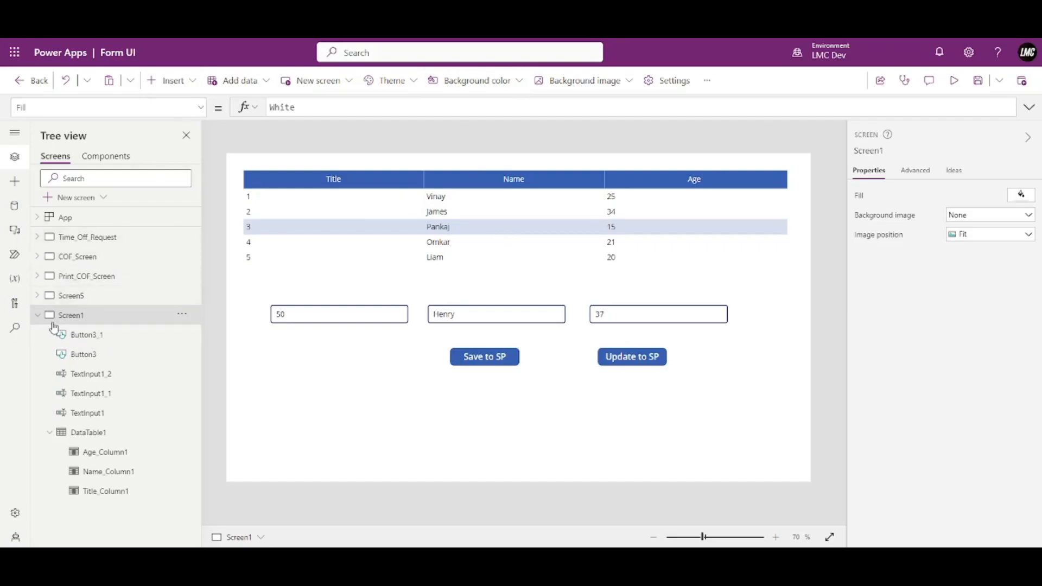
click(37, 315)
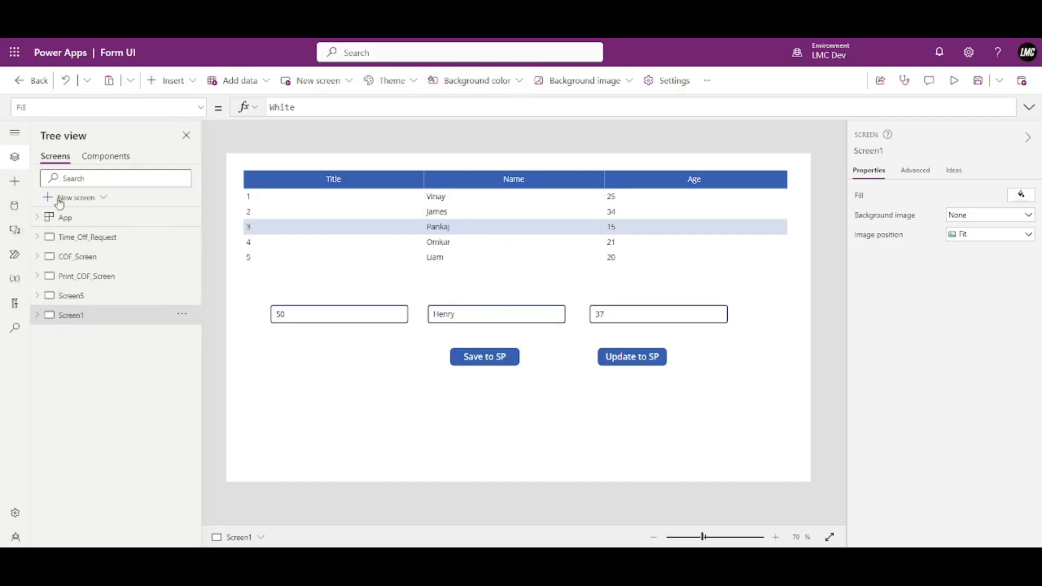
click(15, 207)
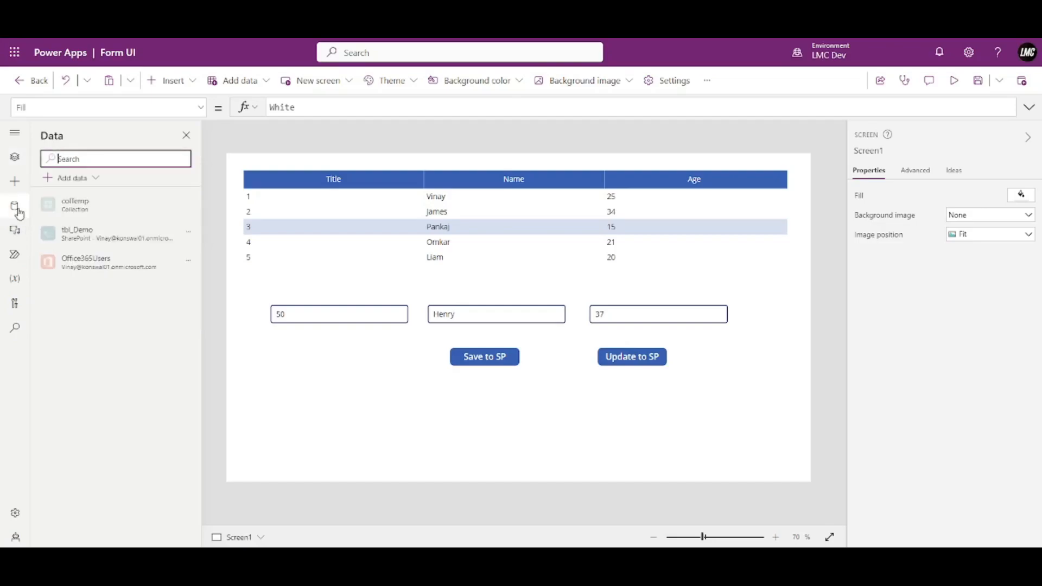
click(61, 179)
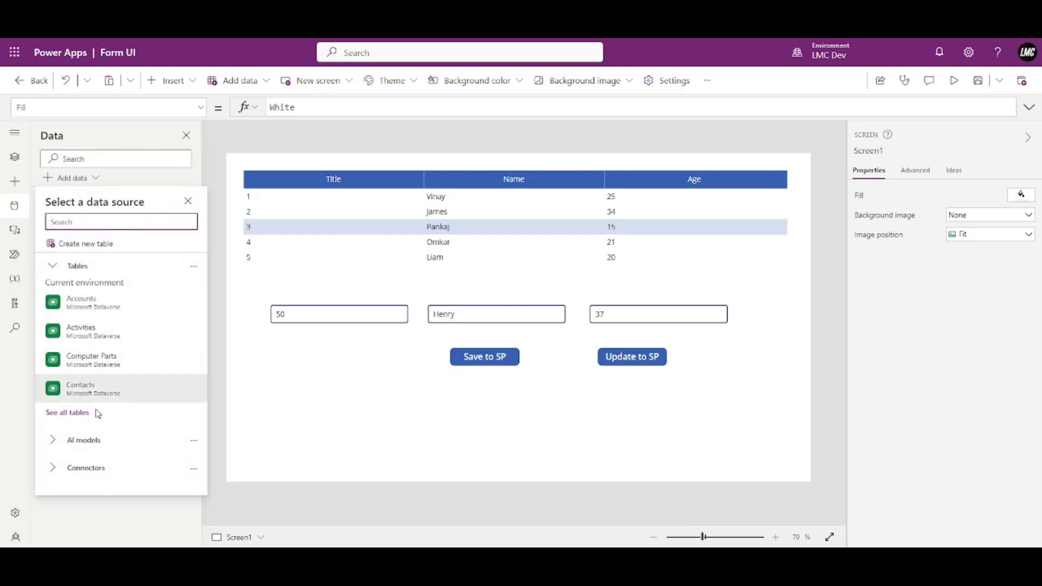
click(83, 468)
scroll(104, 434, down, 2)
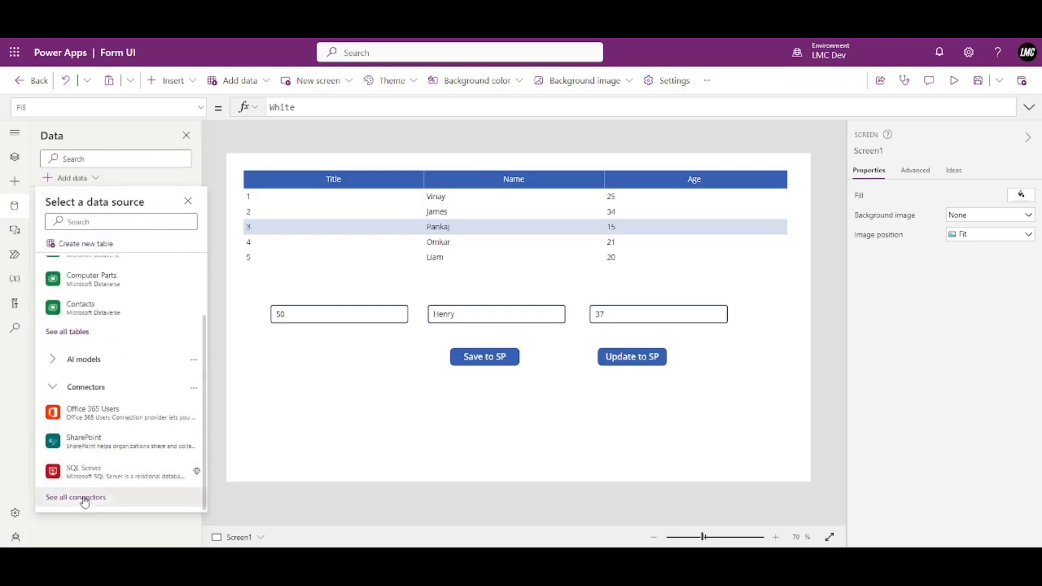
click(84, 502)
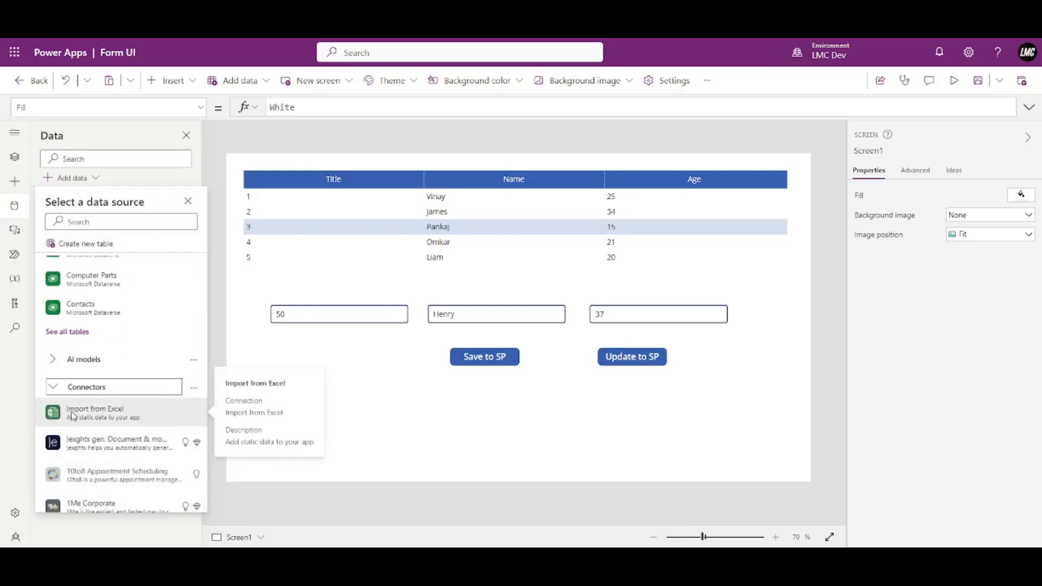
Import from Excel: pick Sample Production Board Analysis in the PowerApps folder and connect tbl_PBA.
click(73, 416)
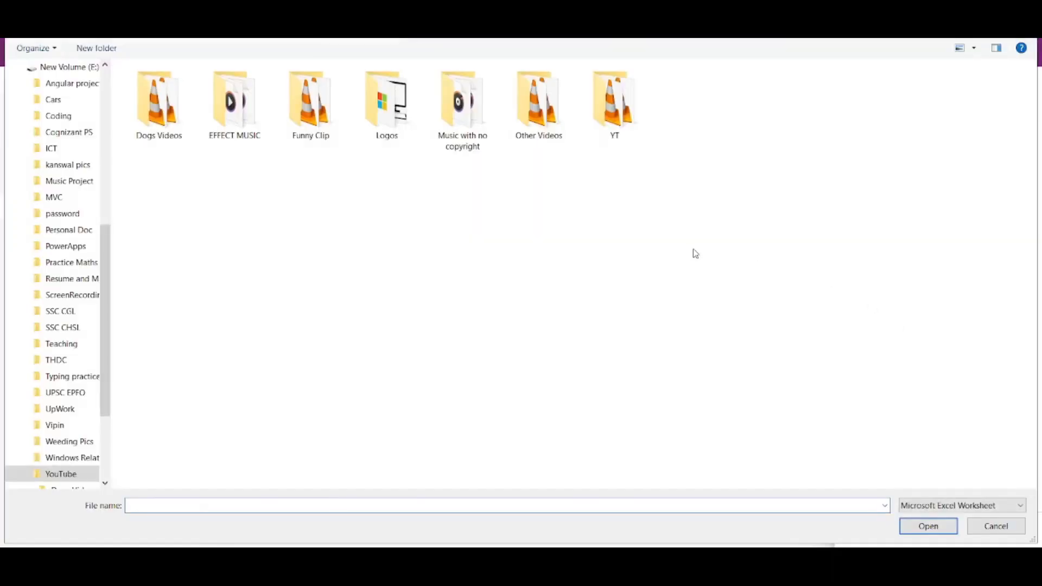
scroll(49, 336, up, 1)
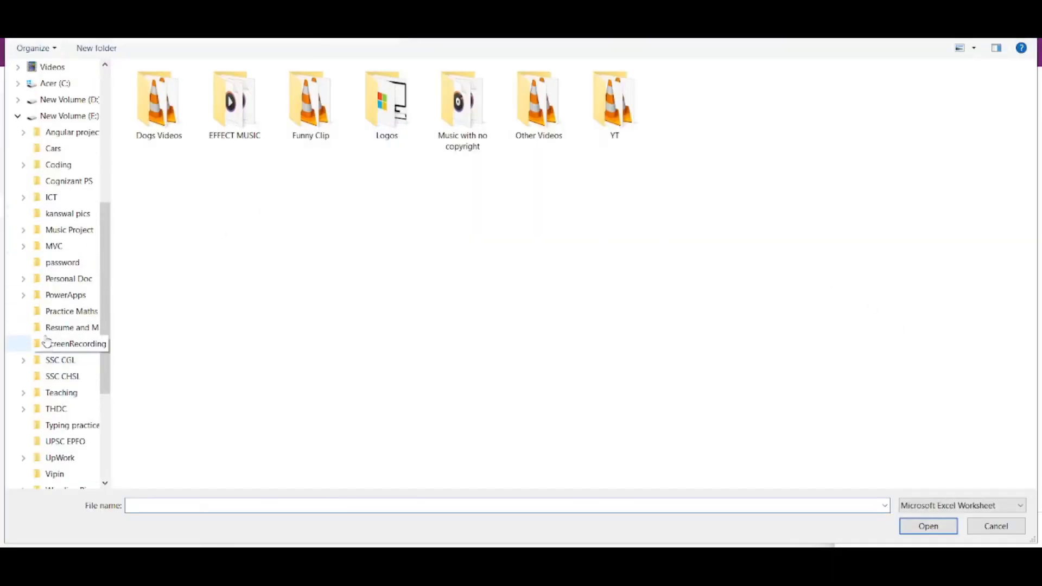
click(76, 295)
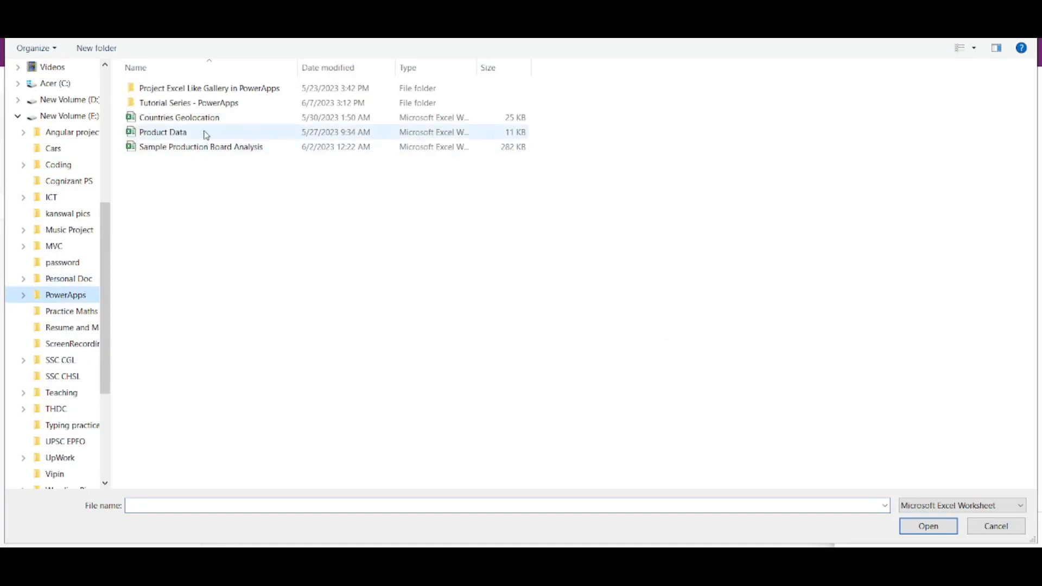
click(164, 135)
click(213, 150)
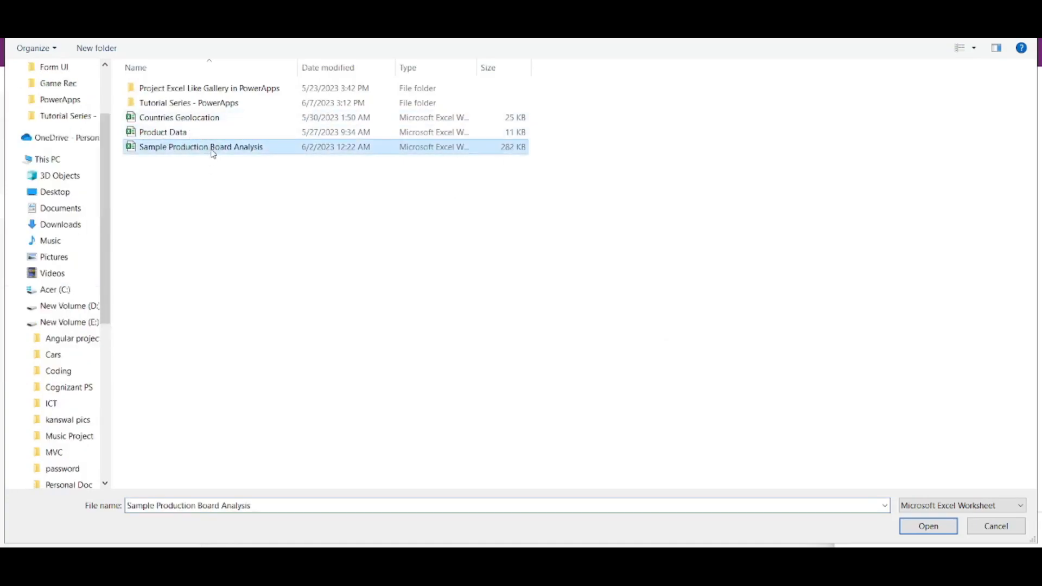
click(953, 528)
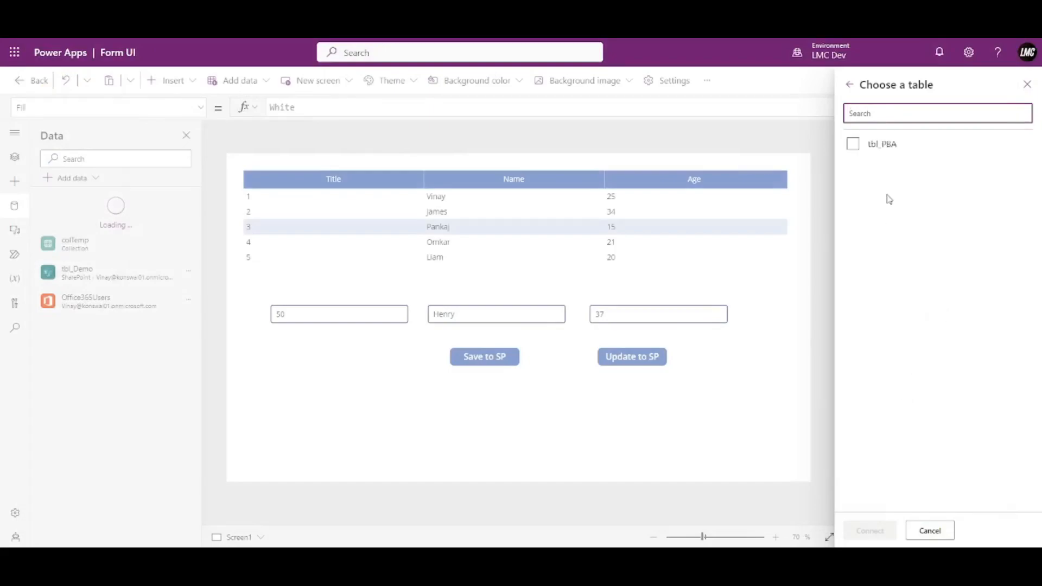
click(863, 154)
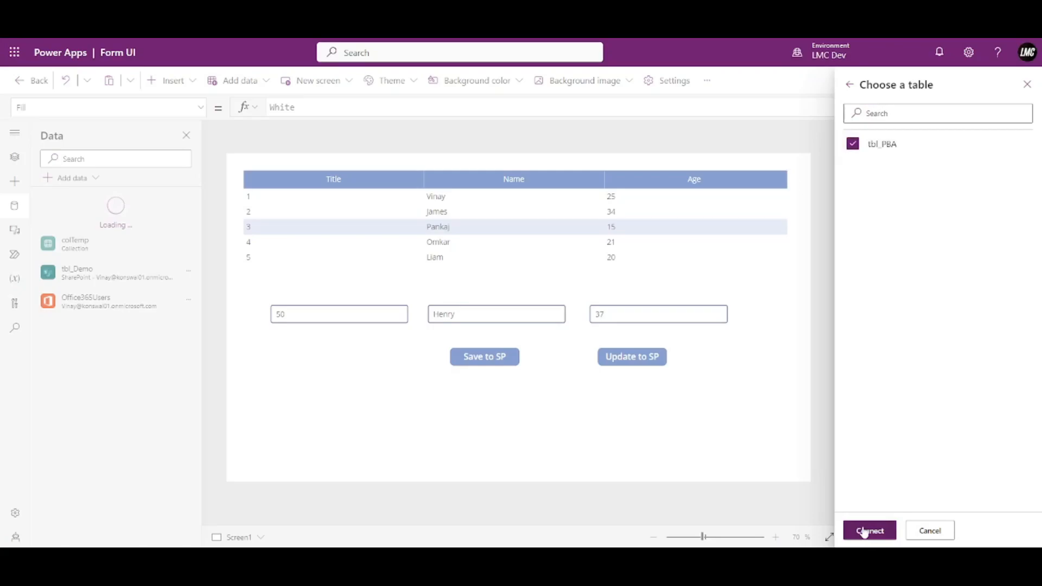
click(868, 531)
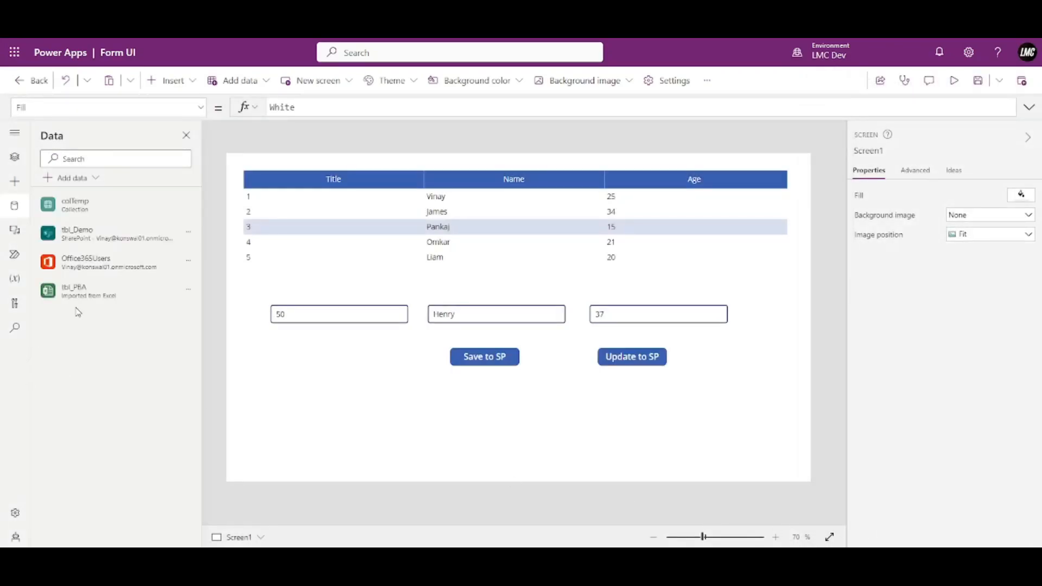
mouse_move(86, 292)
mouse_move(105, 237)
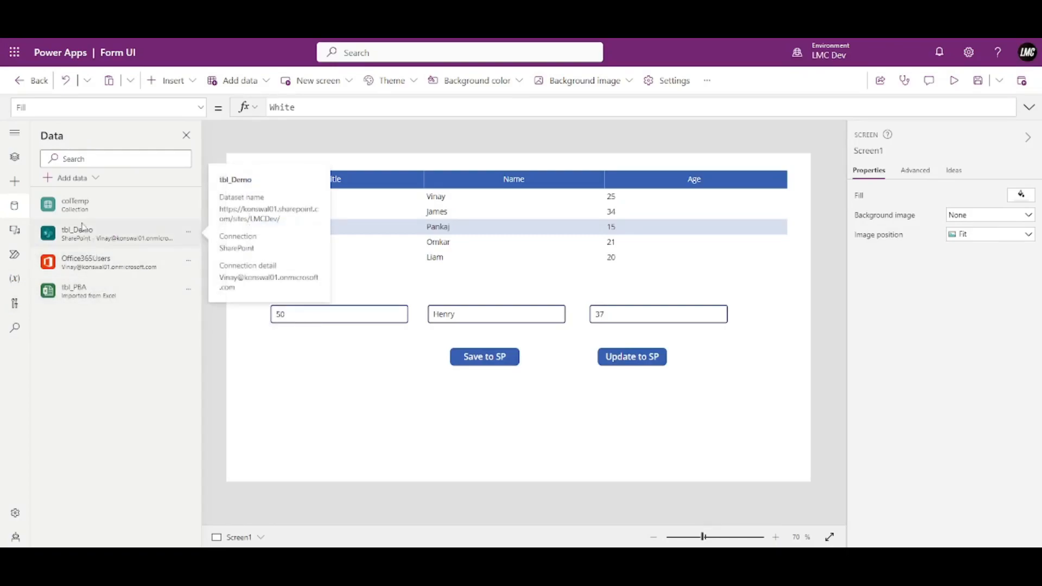
Add the Accounts table as a data source, then switch to the Screens tree view.
click(69, 179)
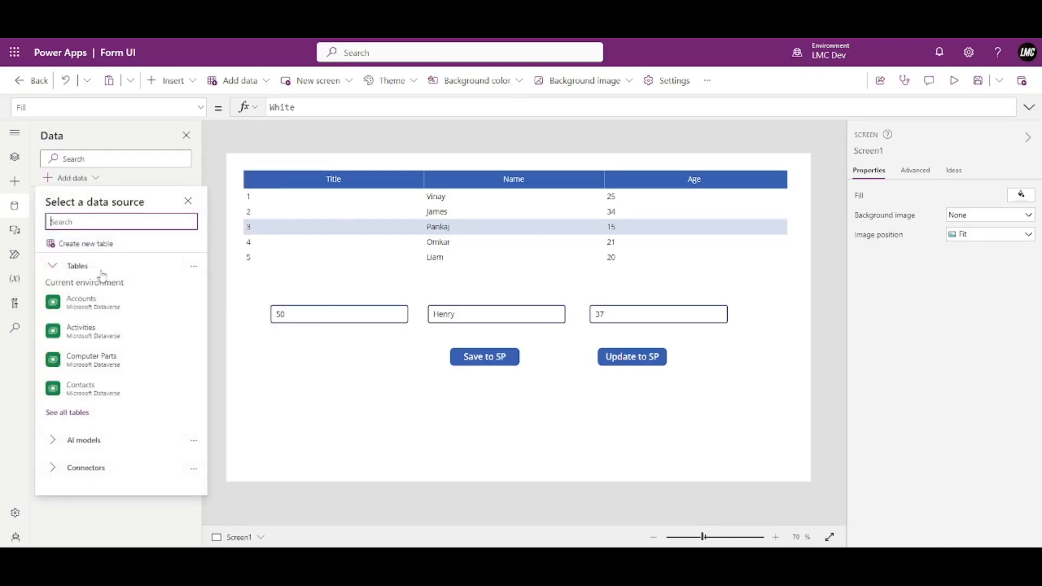
click(93, 304)
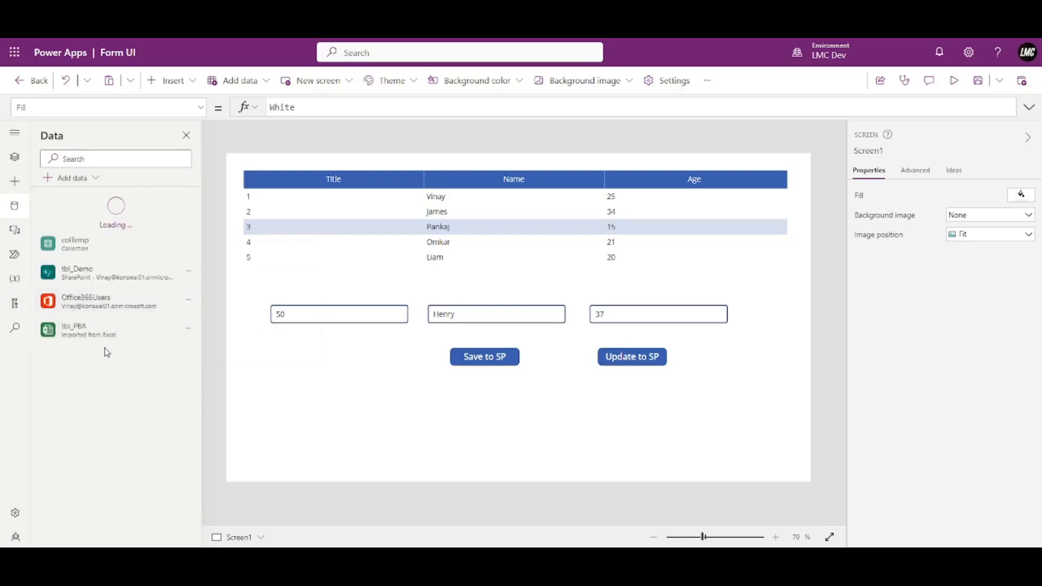
mouse_move(70, 241)
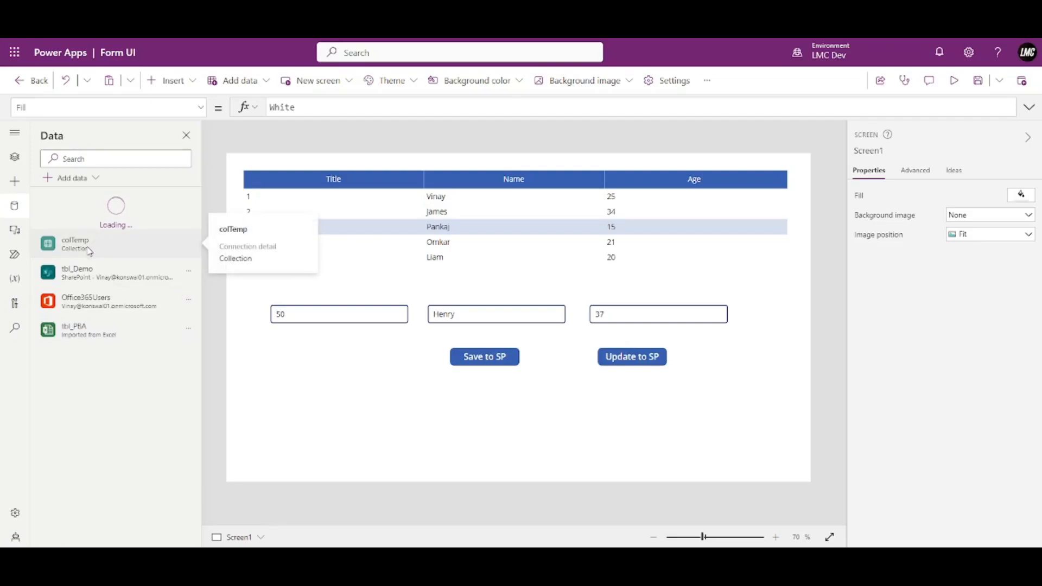
mouse_move(123, 337)
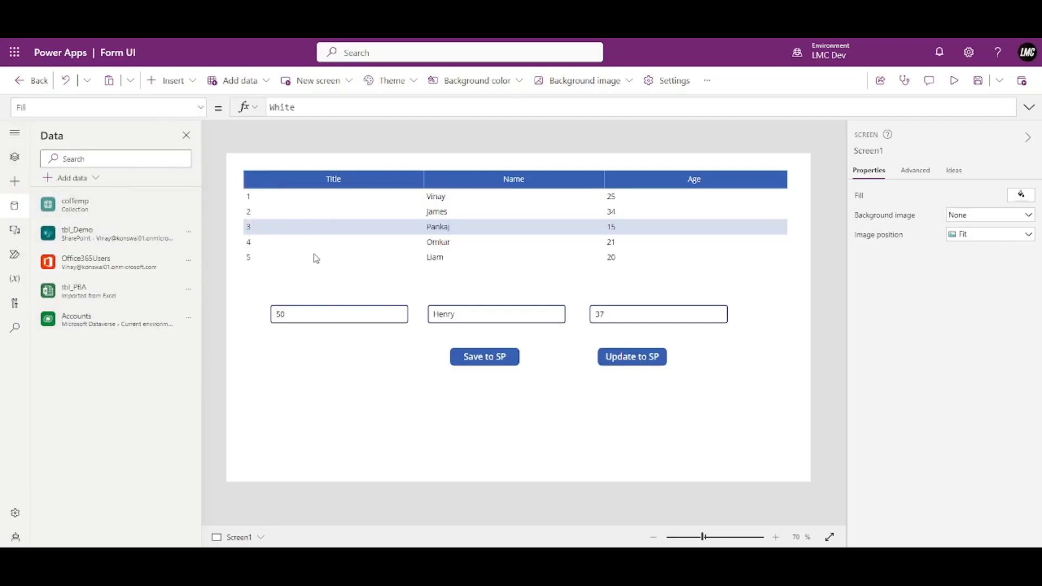
click(15, 157)
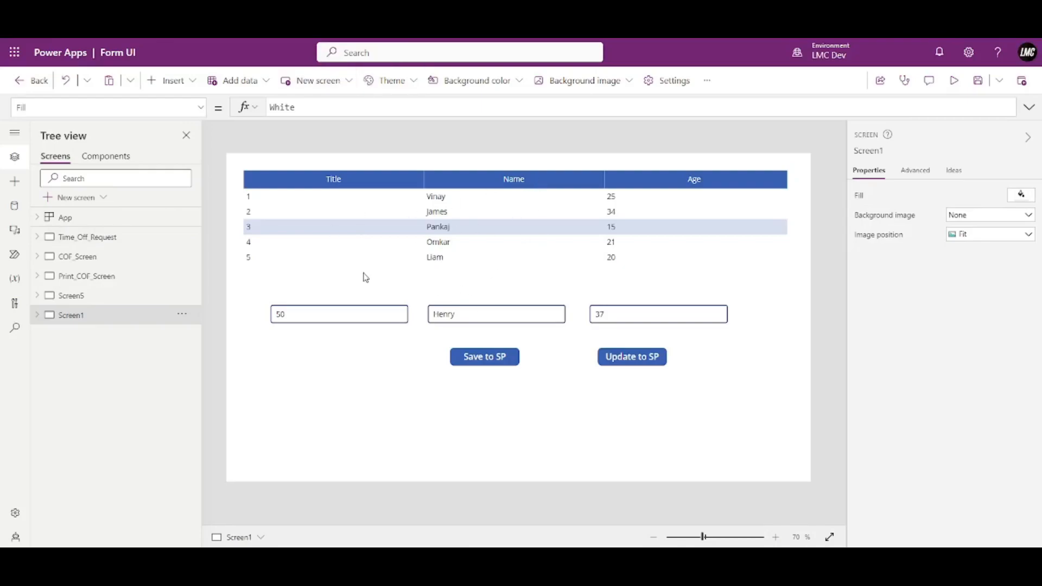
click(513, 364)
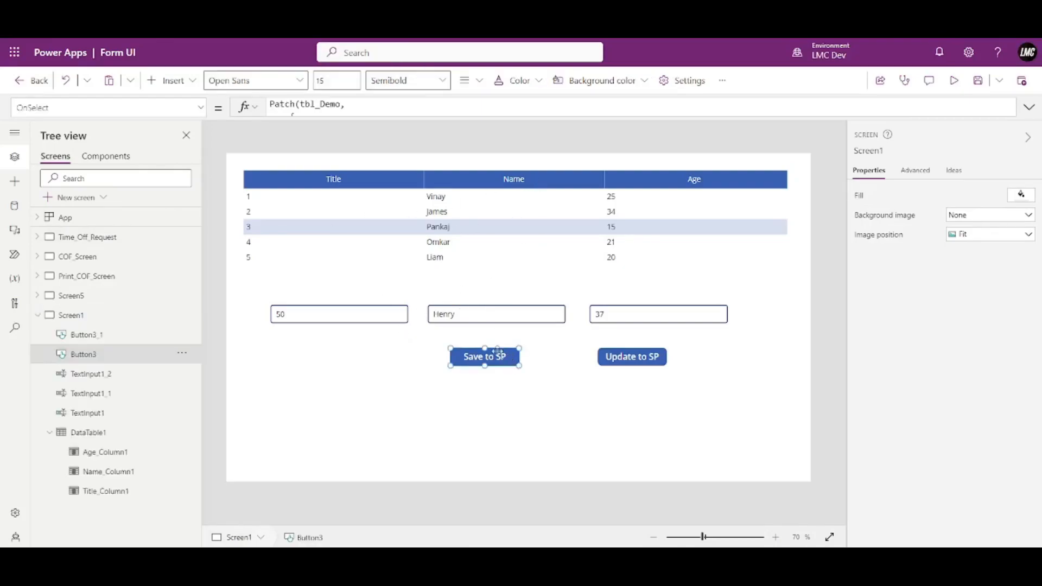
click(1029, 107)
click(318, 107)
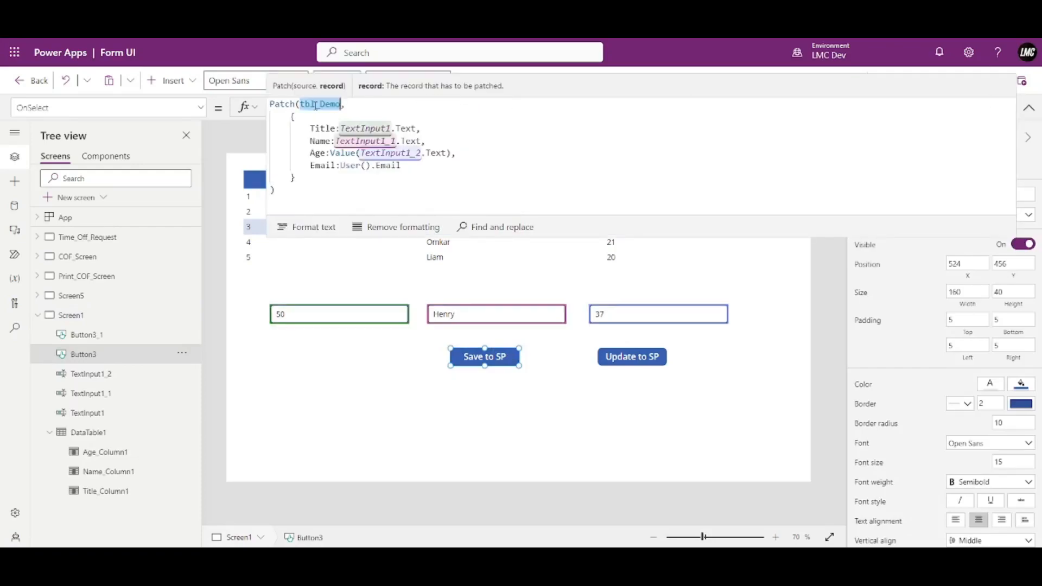
drag(292, 116, 302, 178)
click(623, 362)
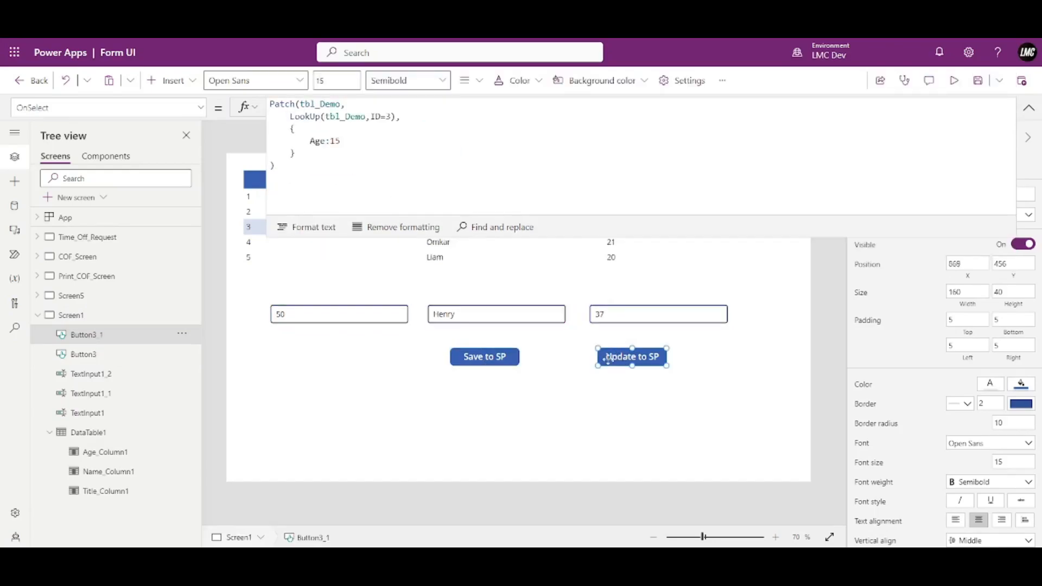
click(347, 147)
double_click(327, 106)
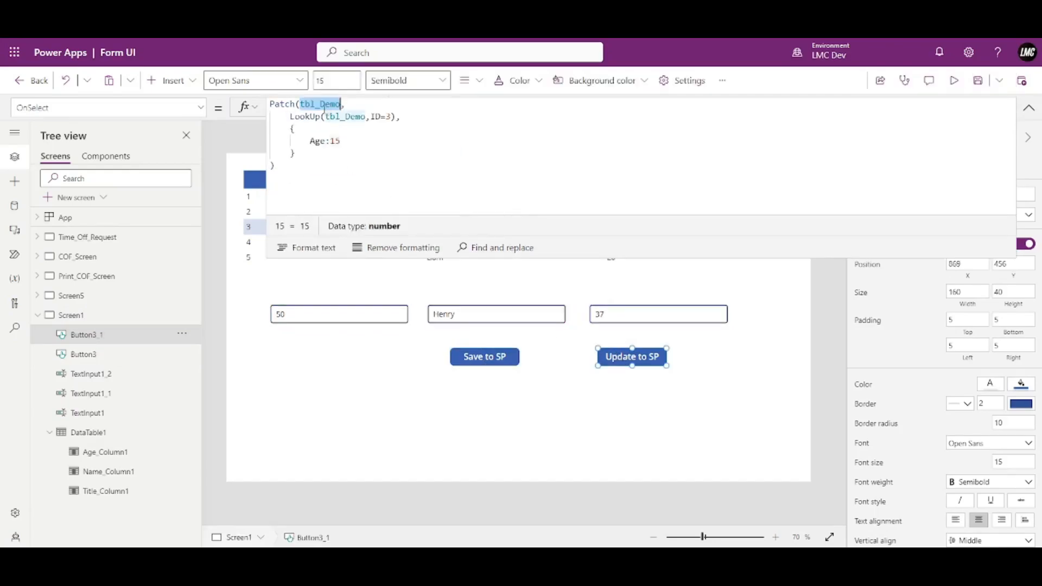
click(355, 105)
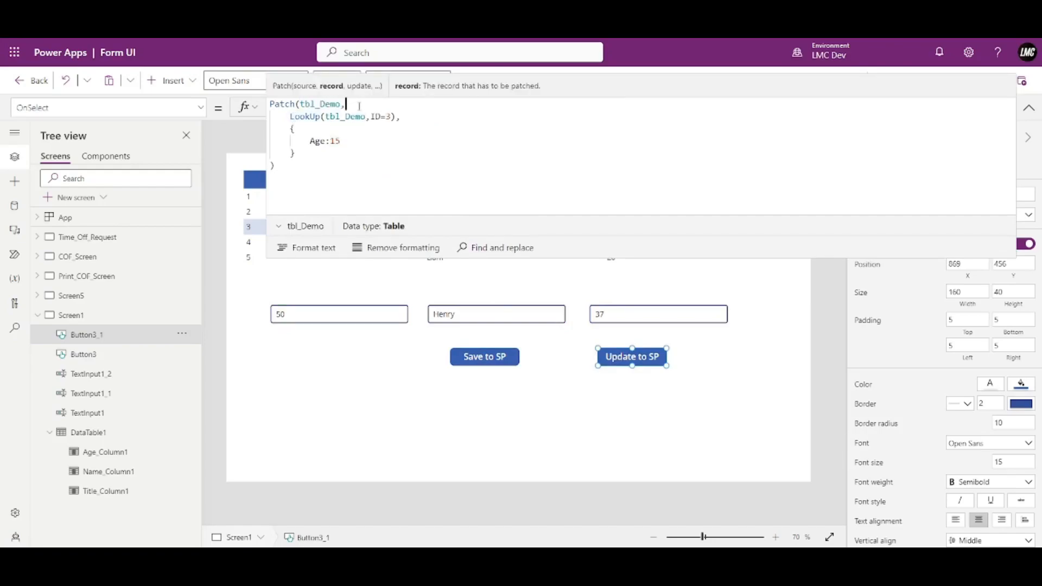
drag(289, 116, 392, 116)
click(290, 129)
click(419, 116)
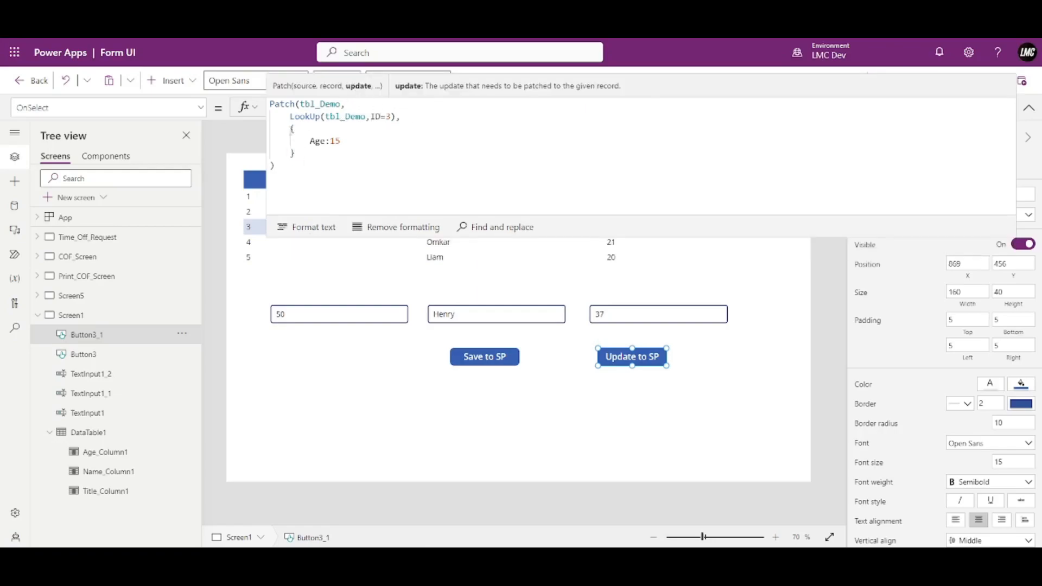
drag(289, 128, 296, 153)
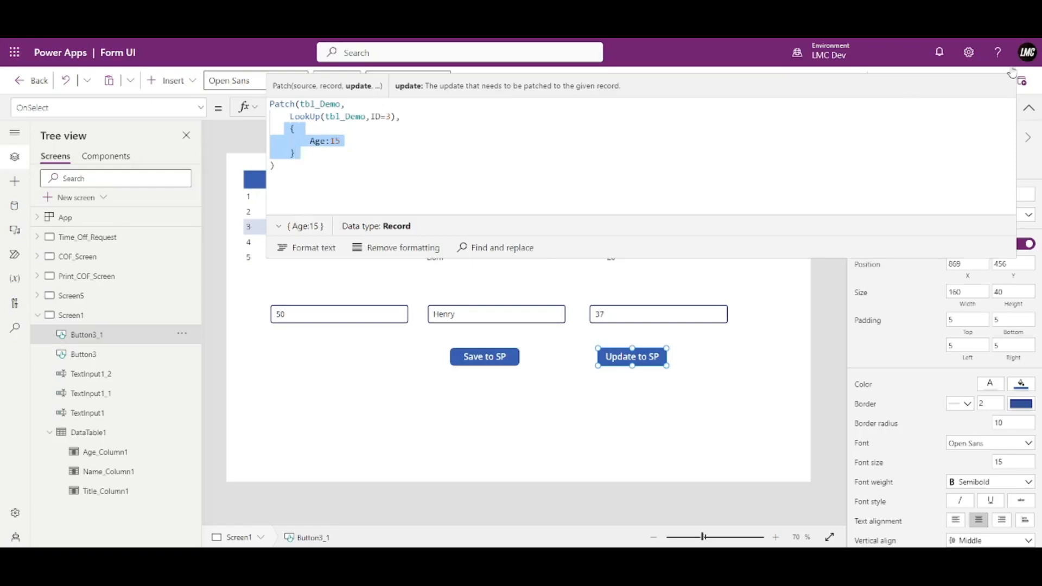
click(1029, 107)
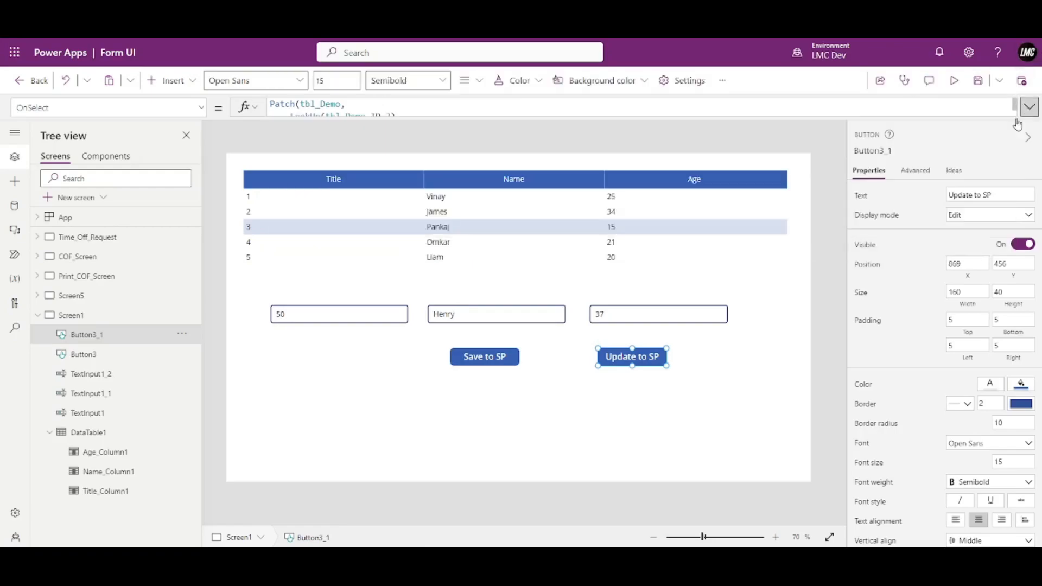
click(802, 239)
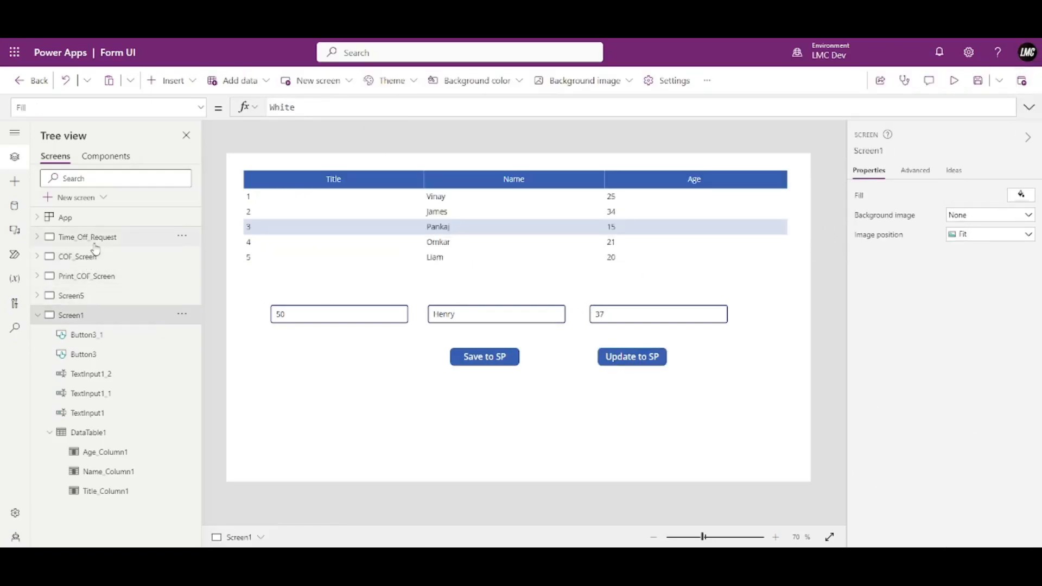
click(92, 239)
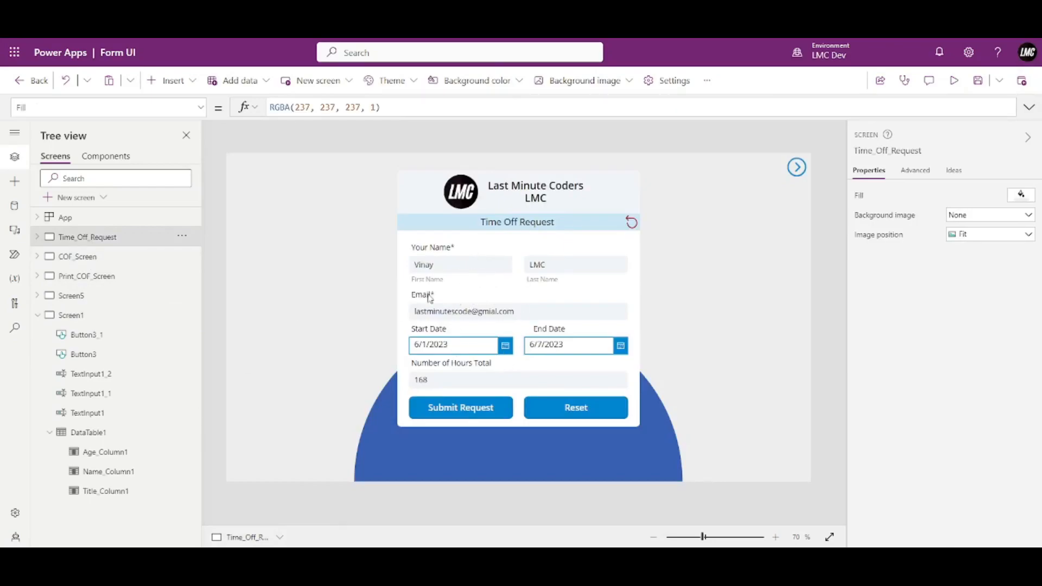
Select the First Name input on the Time_Off_Request form.
click(483, 271)
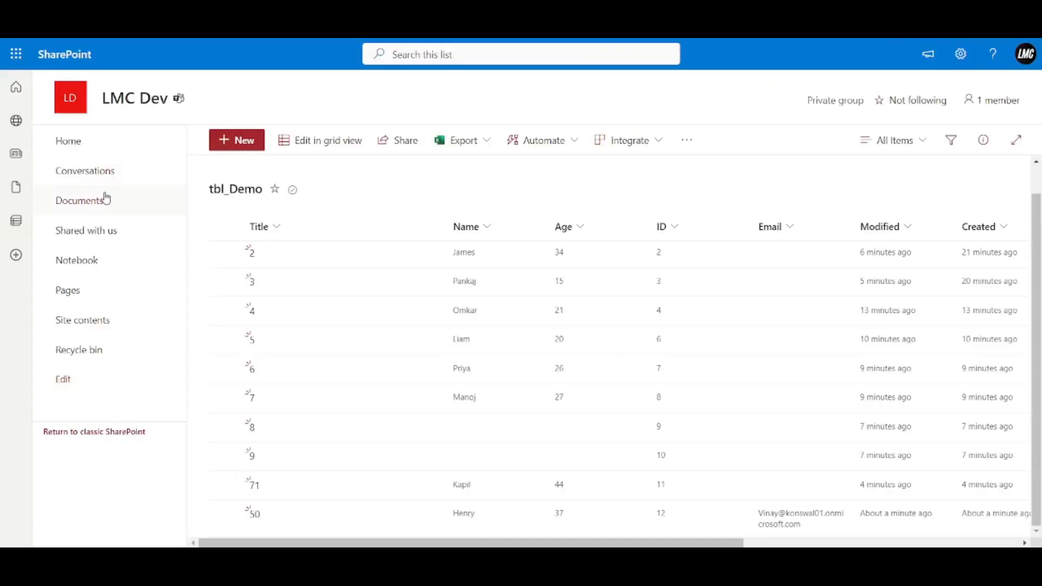
Create a blank list named tbl_TimeOFF from the LMC Dev site home page.
click(77, 143)
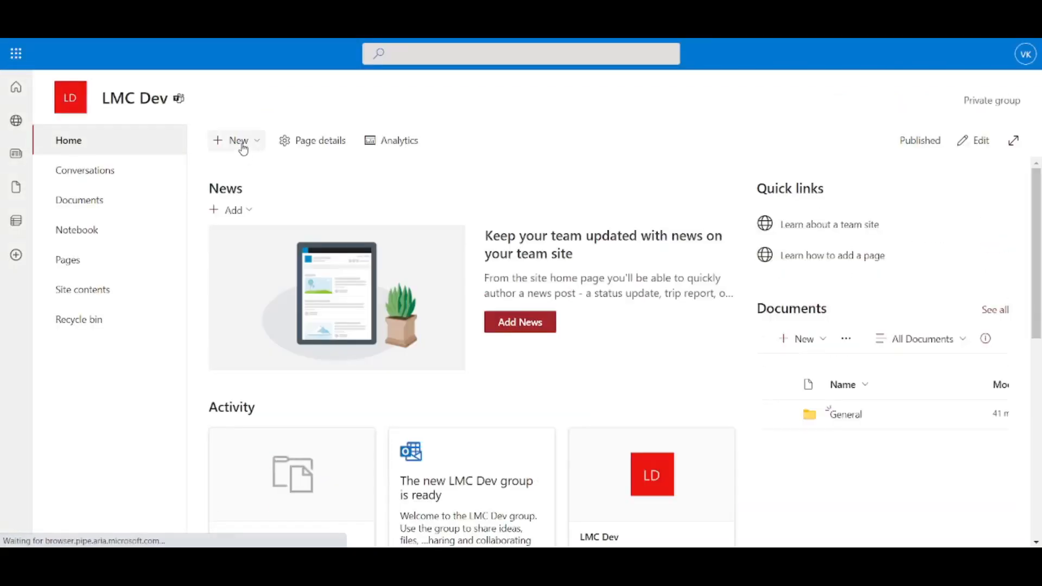
click(239, 143)
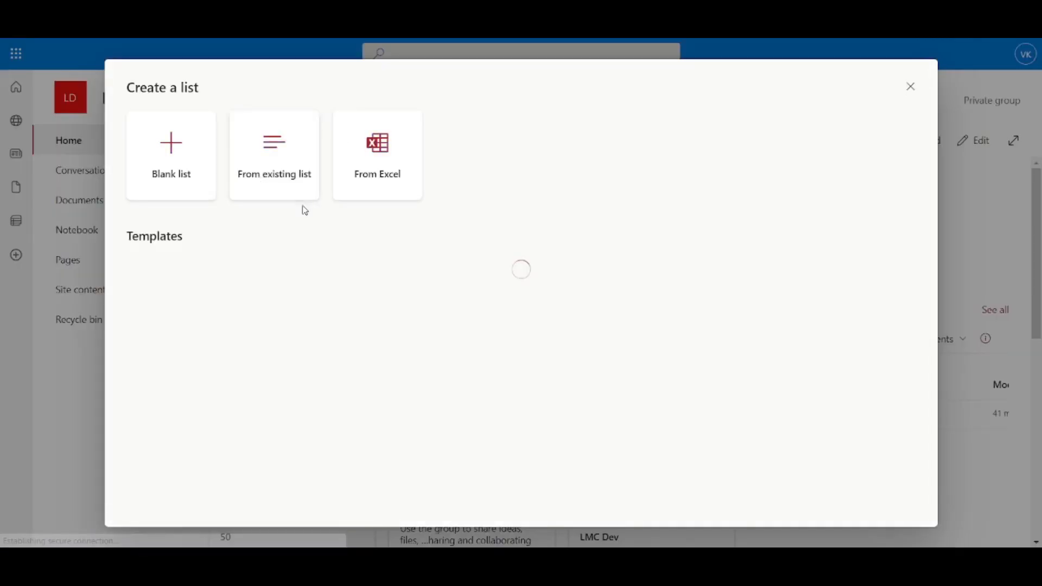
click(190, 174)
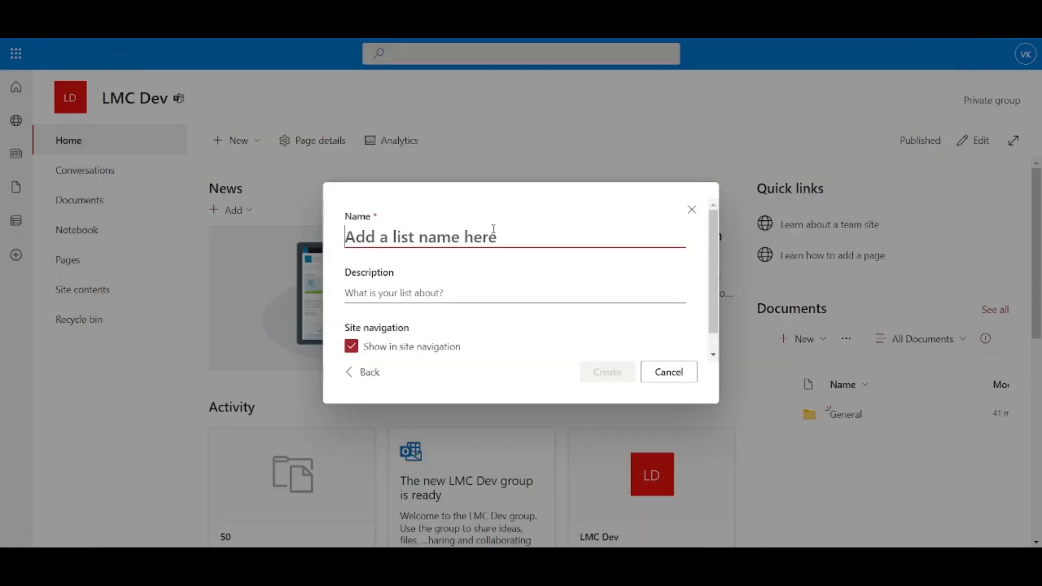
text(tb)
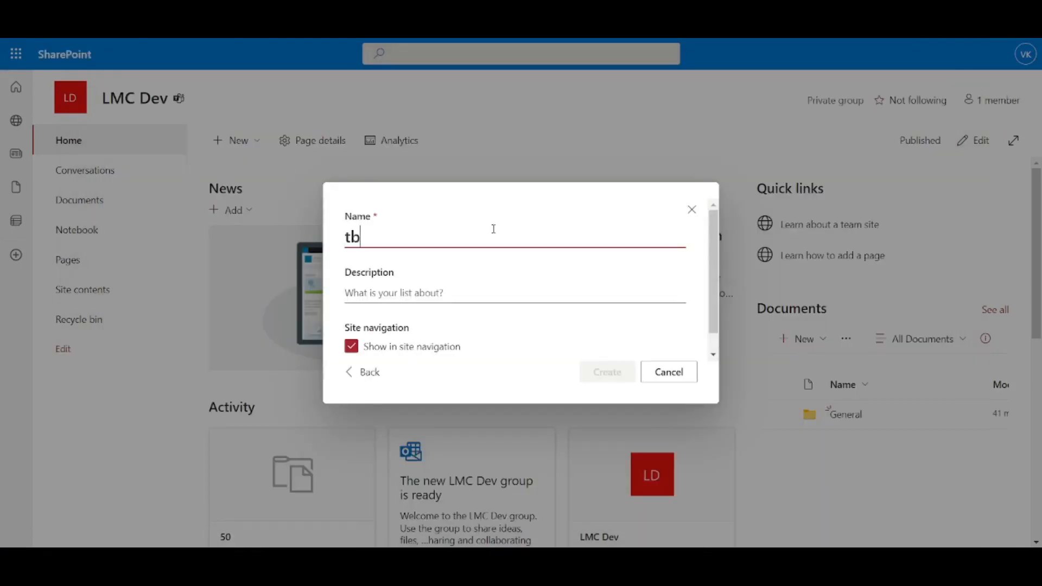
text(l_TimeOFF)
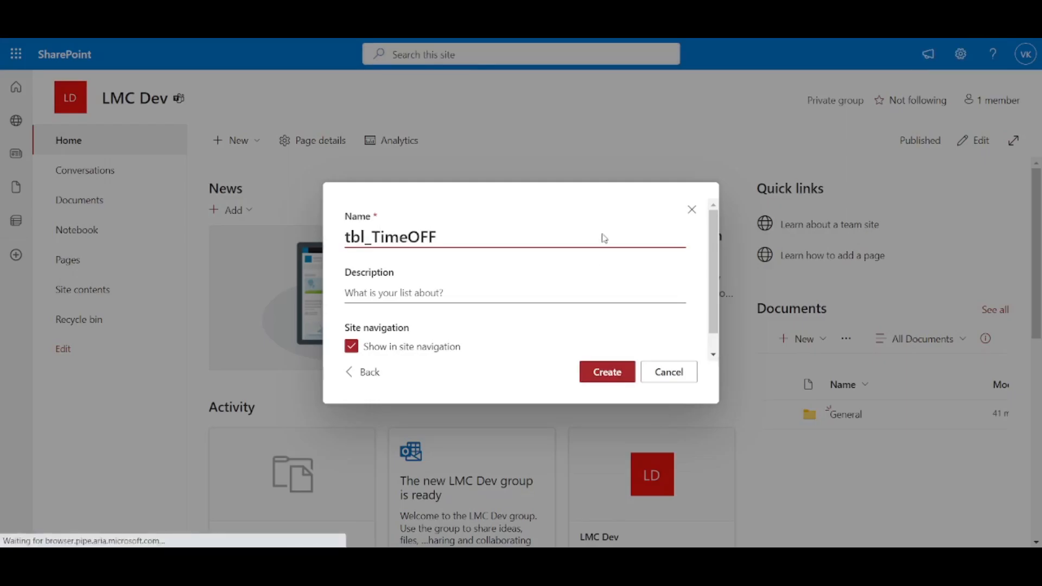
click(617, 373)
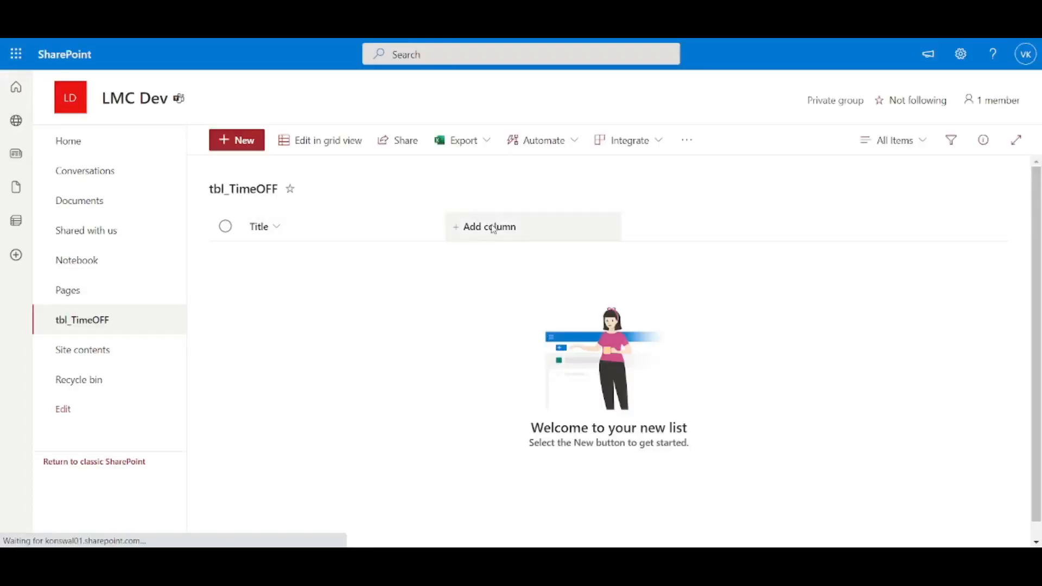
click(496, 226)
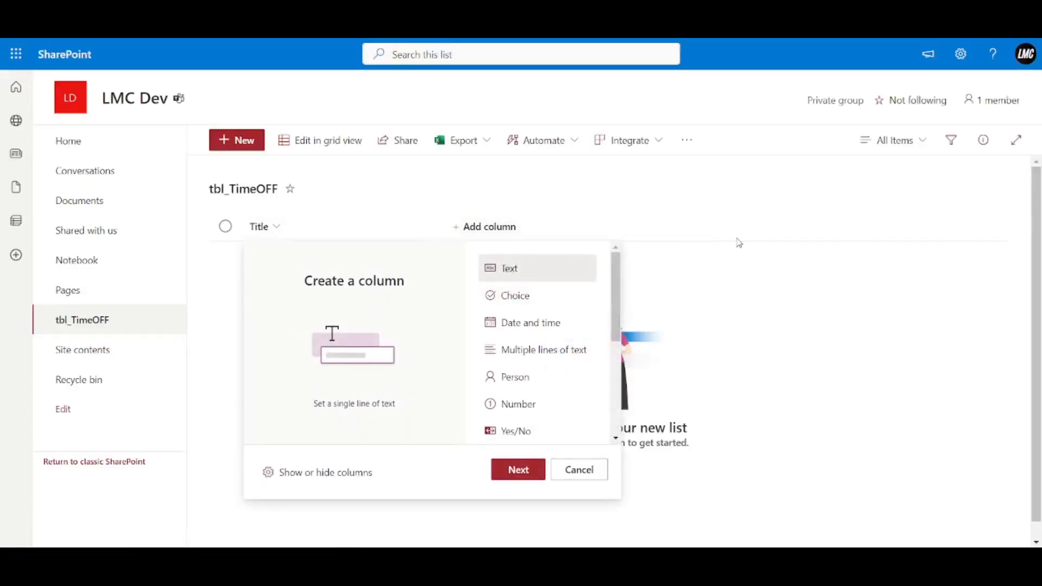
Add single-line text columns FirstName, LastName and Email to tbl_TimeOFF.
click(518, 470)
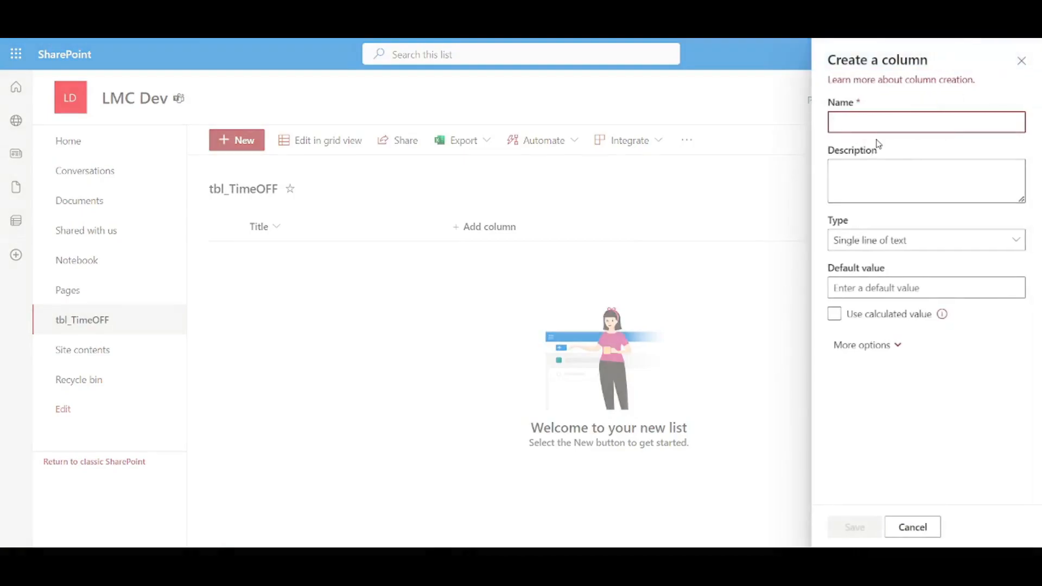
text(Name)
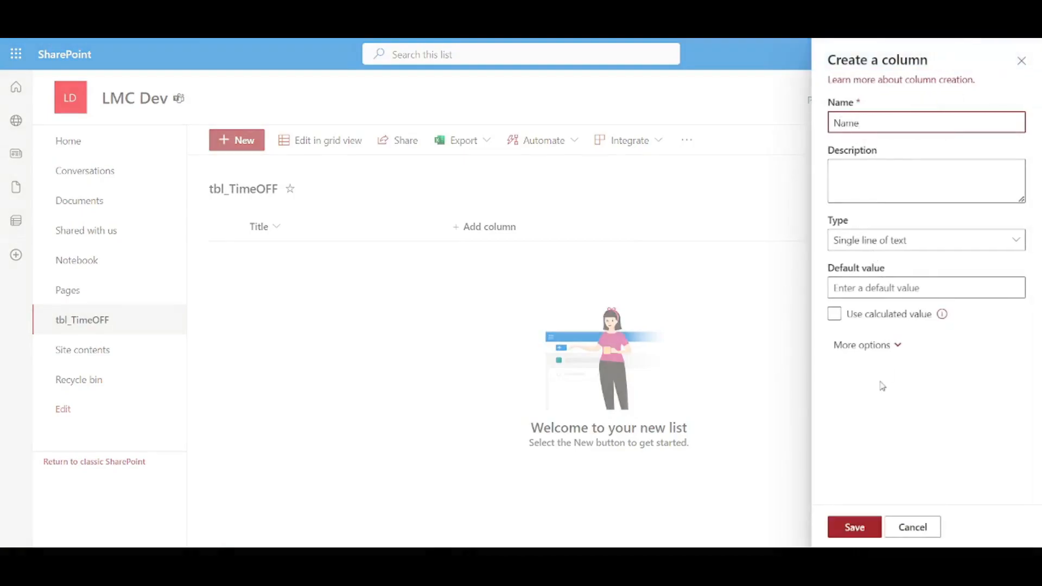
text(First)
click(854, 528)
click(591, 228)
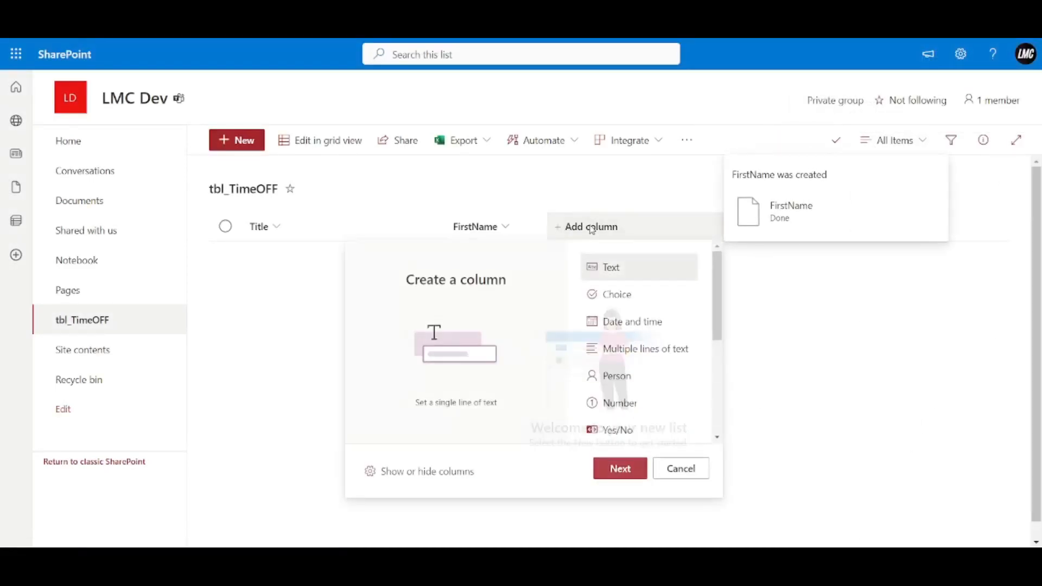
click(619, 468)
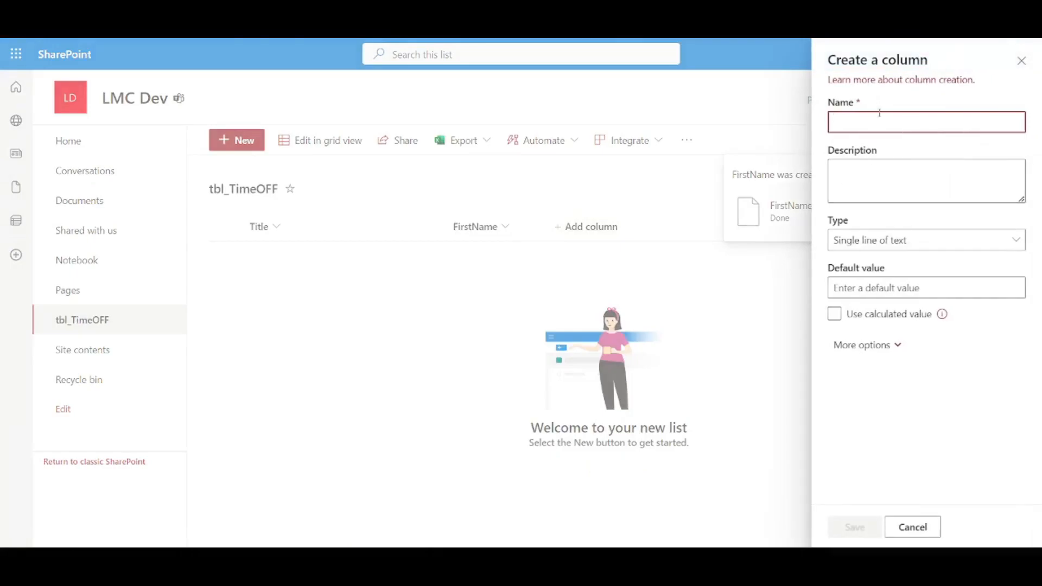
text(LastName)
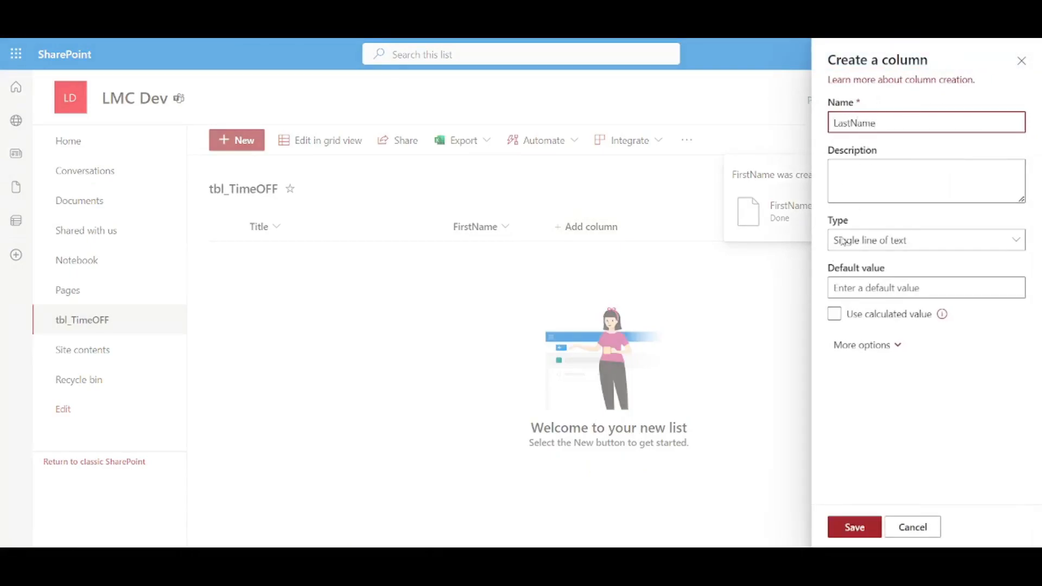
click(854, 526)
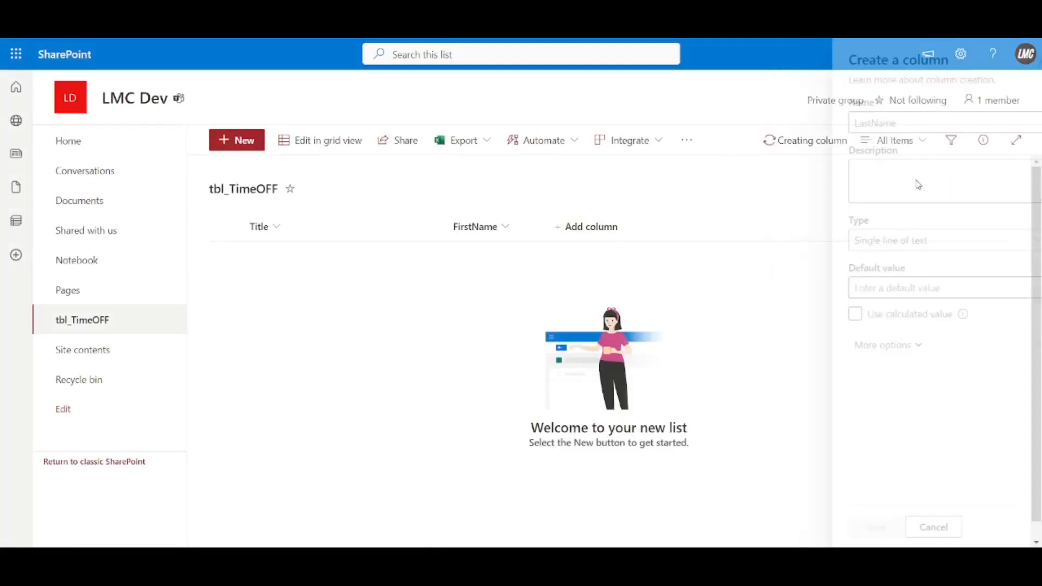
click(703, 229)
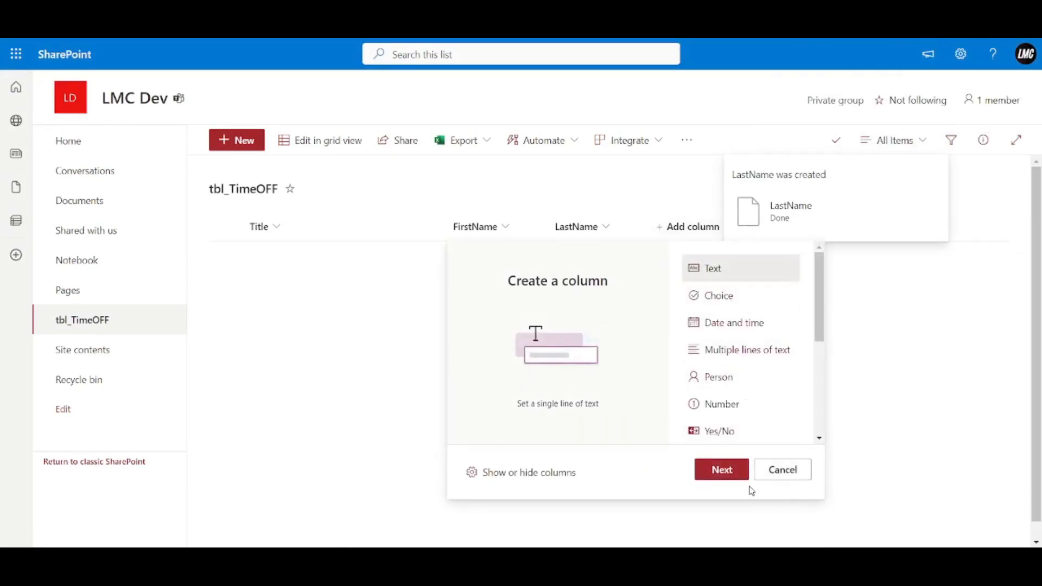
click(735, 473)
text(Email)
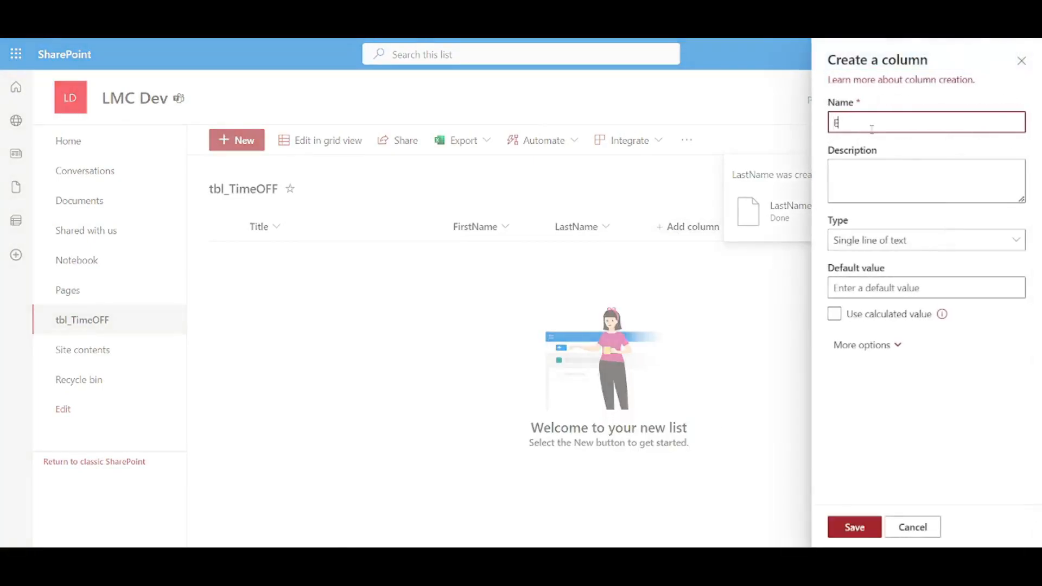
click(856, 531)
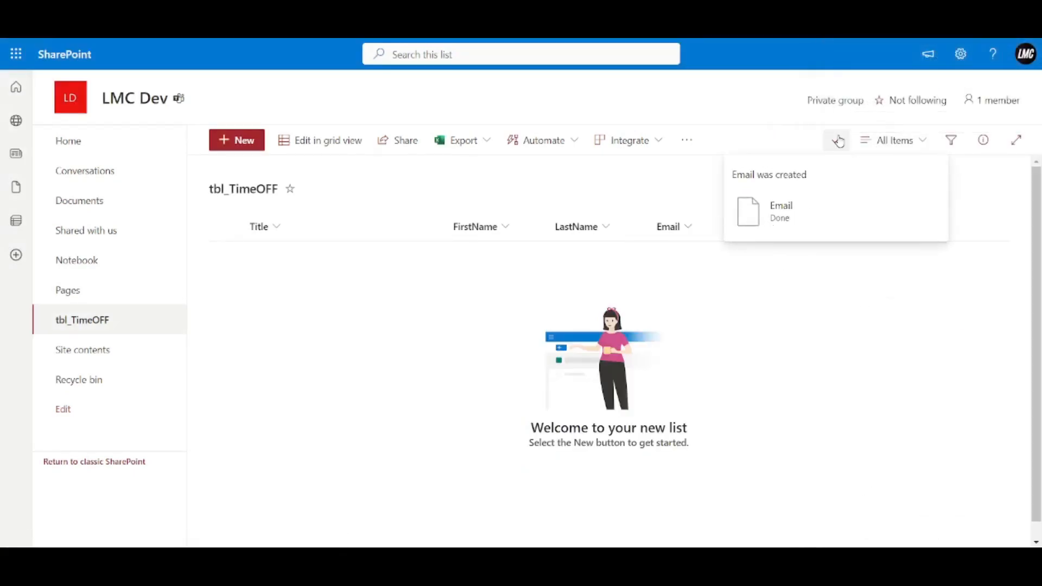
click(838, 141)
click(1021, 60)
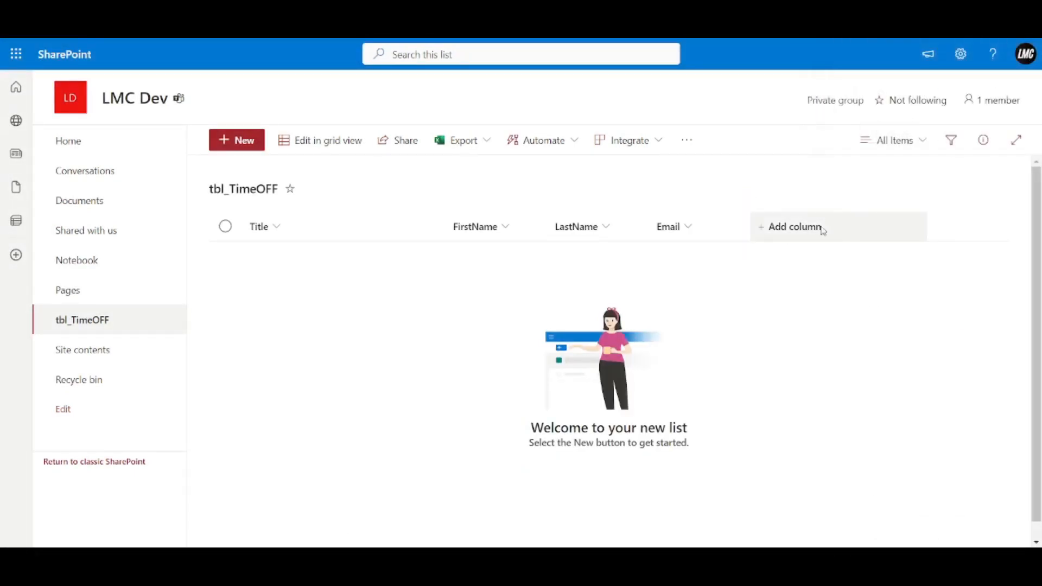
Add Start Date and End Date as date-and-time columns.
click(824, 228)
click(826, 326)
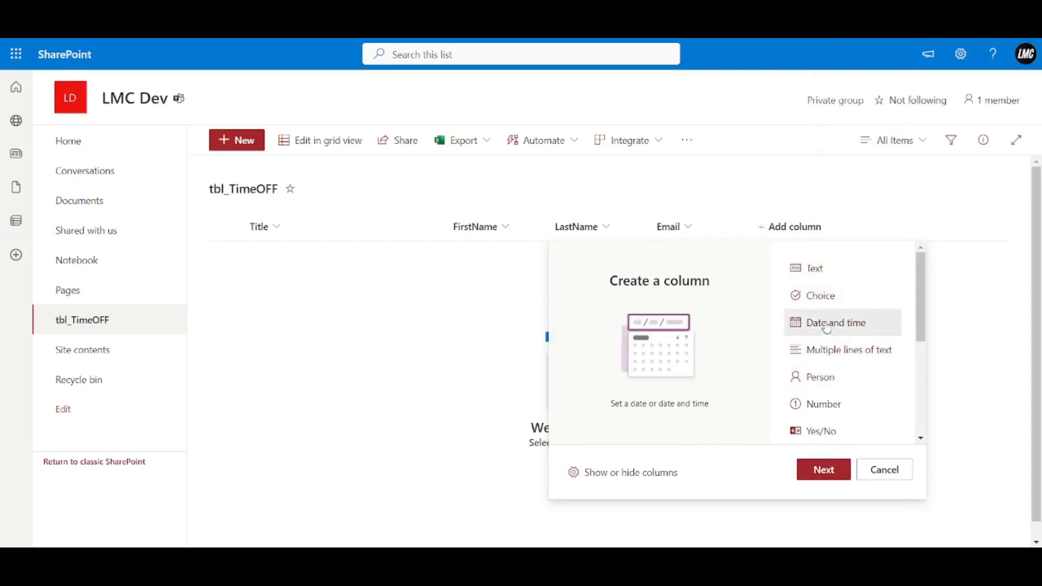
click(838, 473)
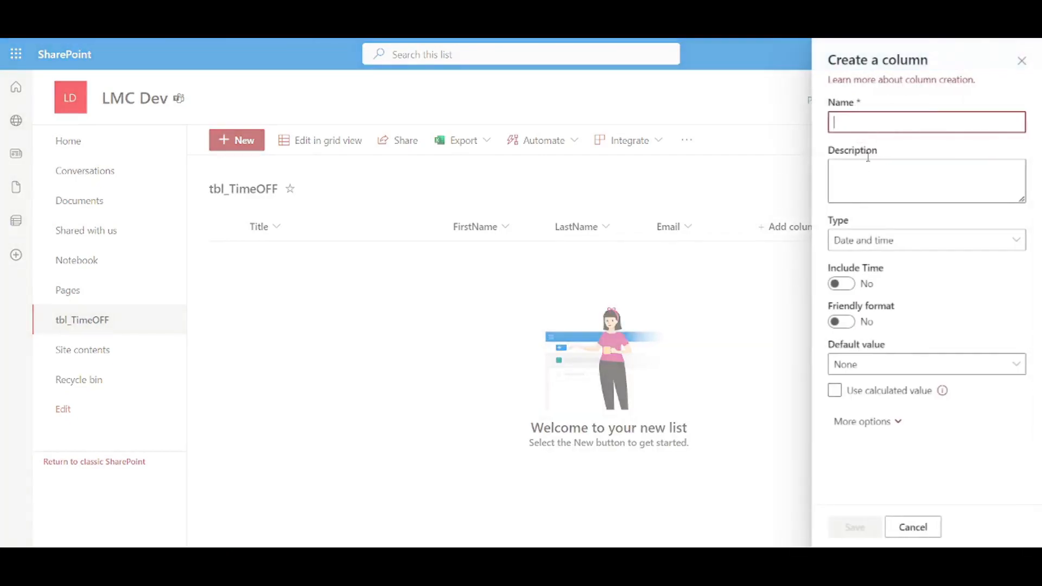
text(Start Date)
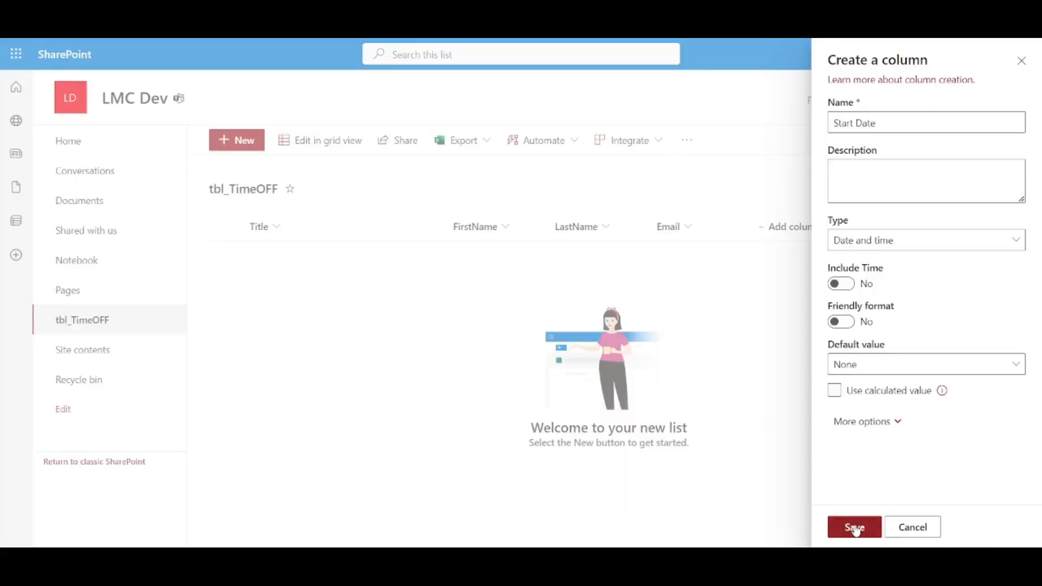
click(856, 528)
click(836, 140)
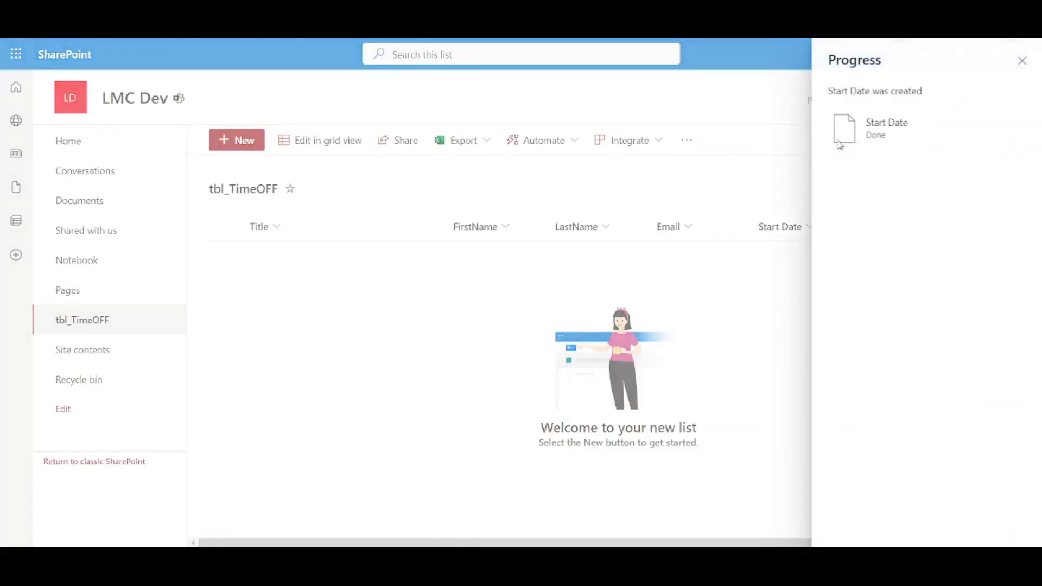
click(903, 235)
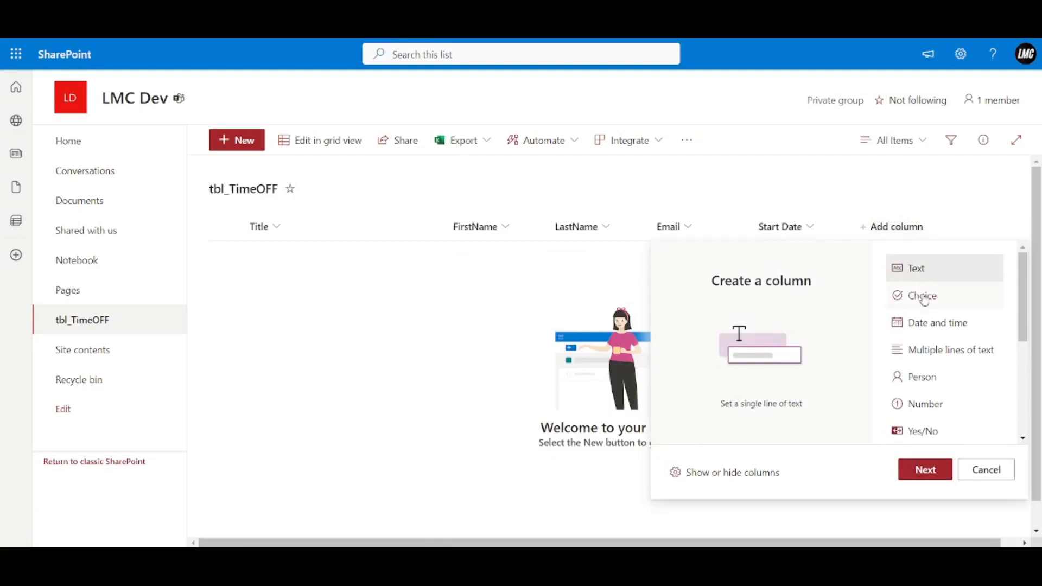
click(934, 326)
click(924, 469)
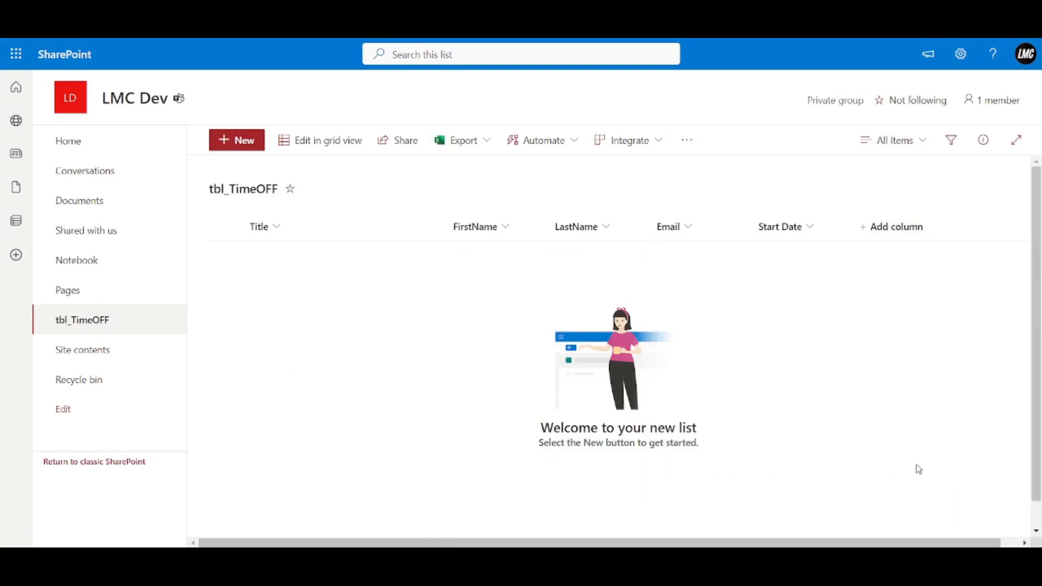
text(End Date)
click(855, 528)
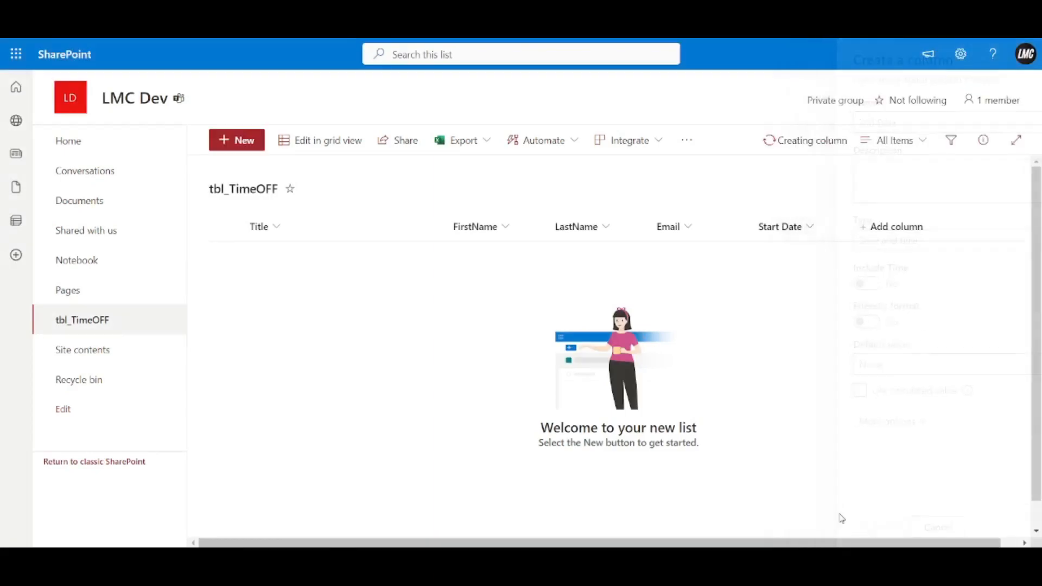
click(836, 140)
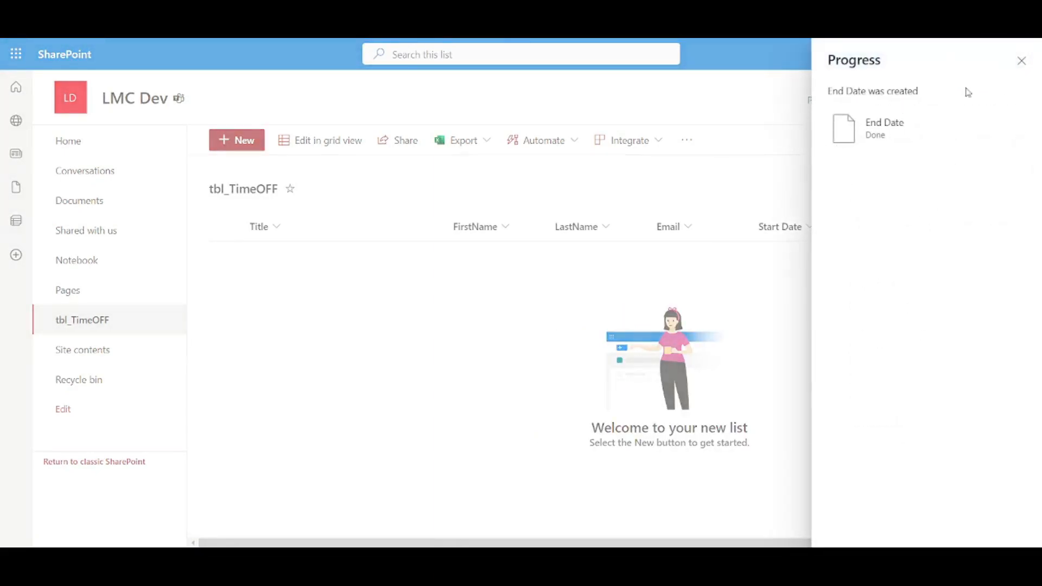
click(1019, 60)
Add a Number column named Total Hours.
click(998, 223)
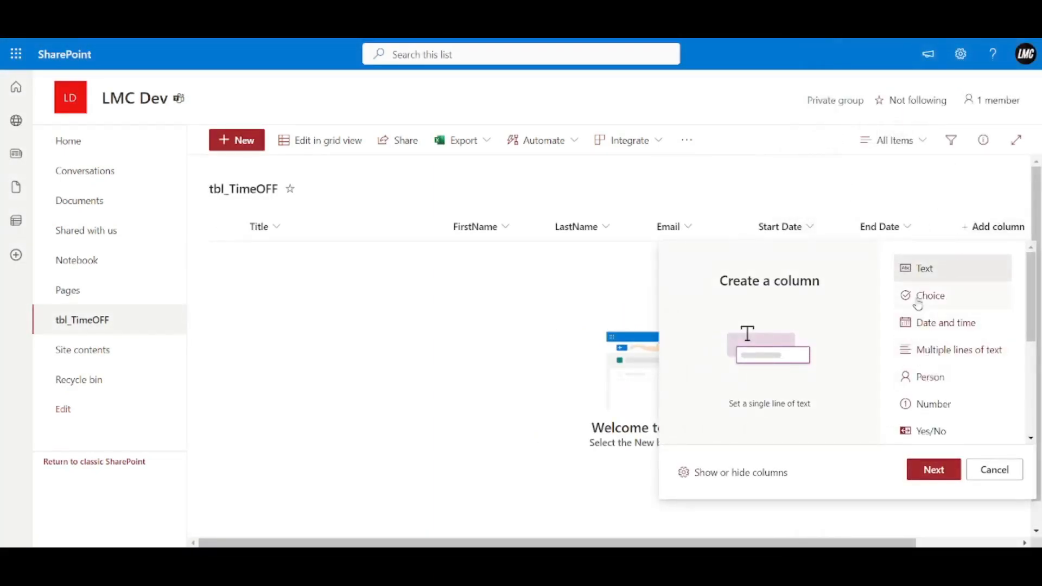
click(923, 408)
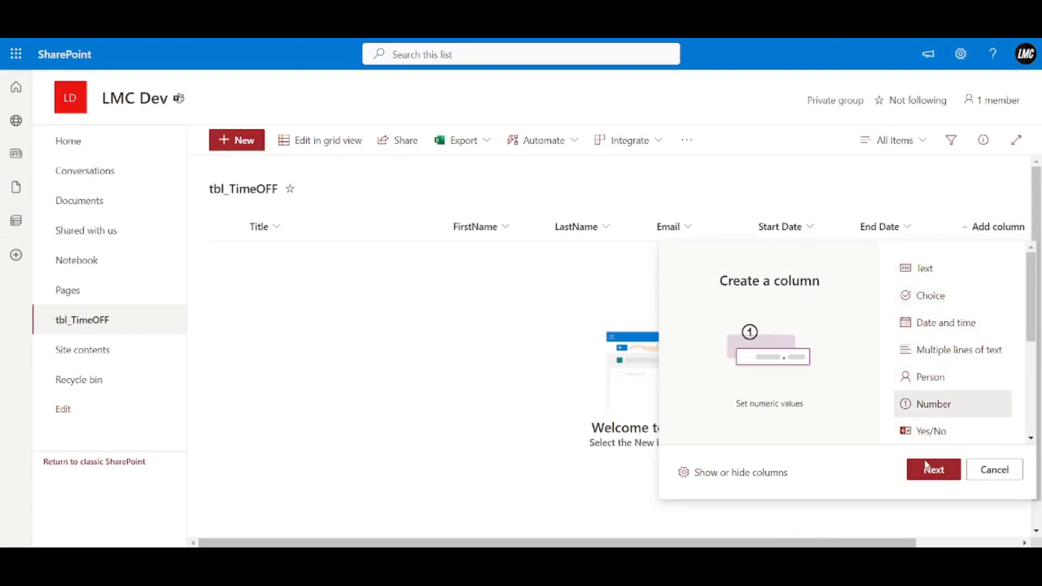
click(925, 468)
text(T)
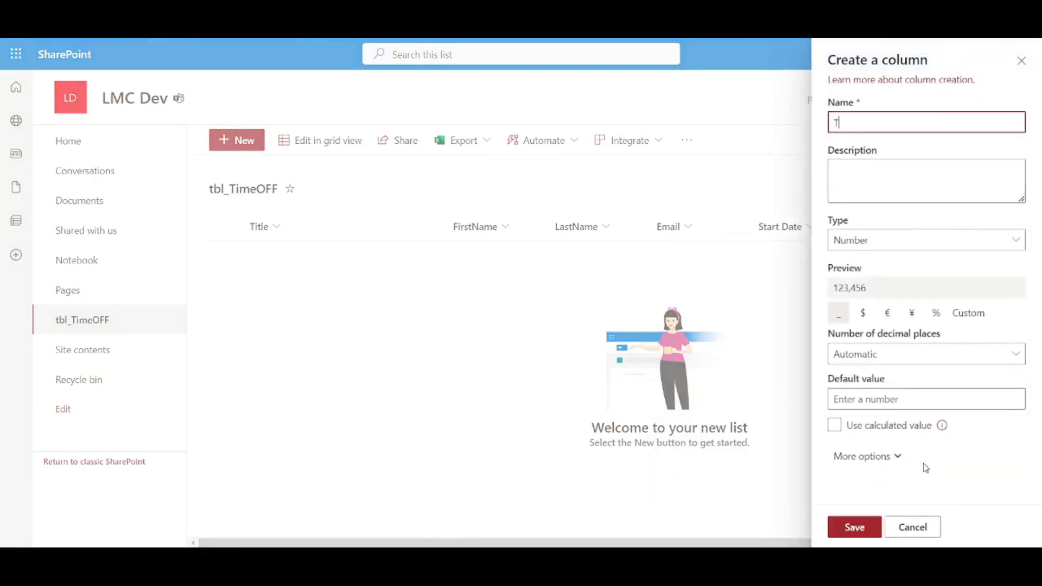
text(otal Hours)
click(855, 527)
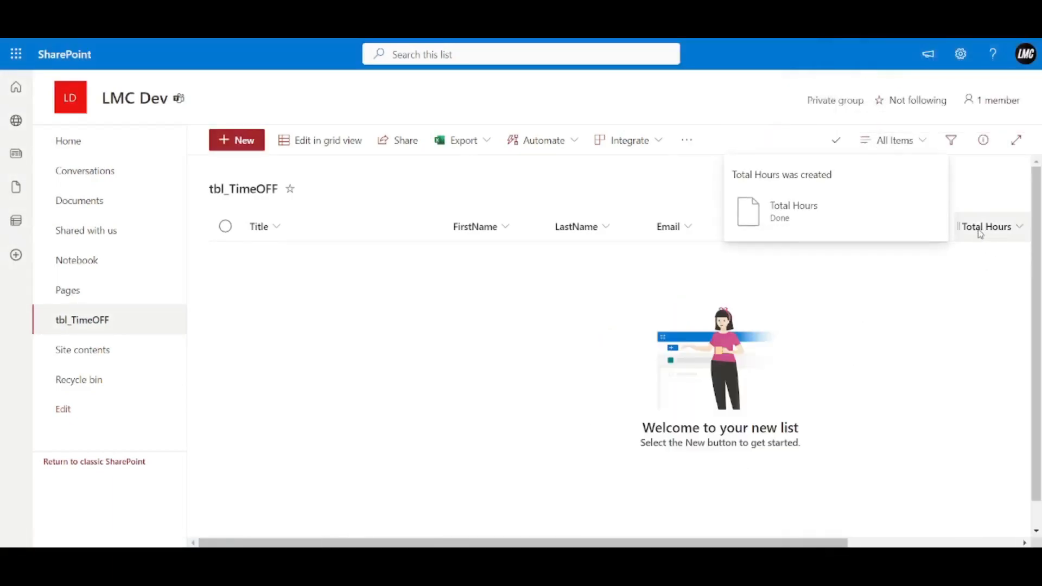
click(835, 141)
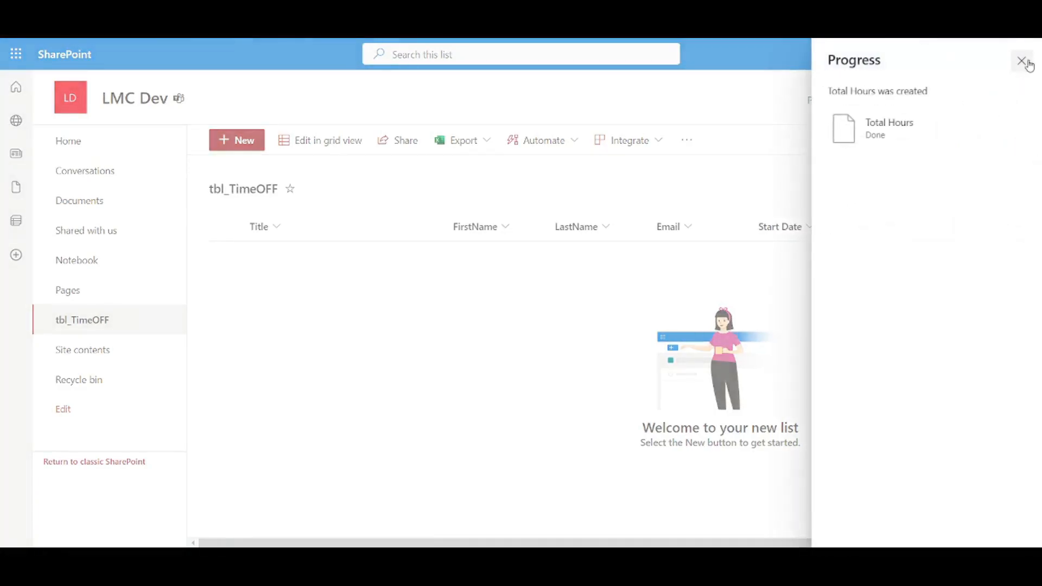
click(1022, 62)
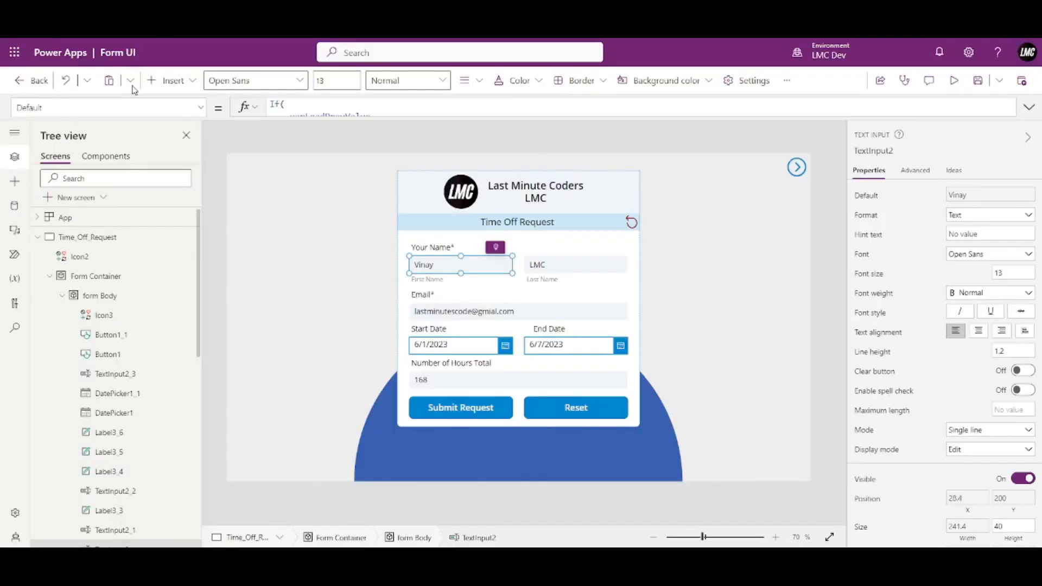
Add a SharePoint connection to the pasted site URL and connect the tbl_TimeOFF list.
click(15, 205)
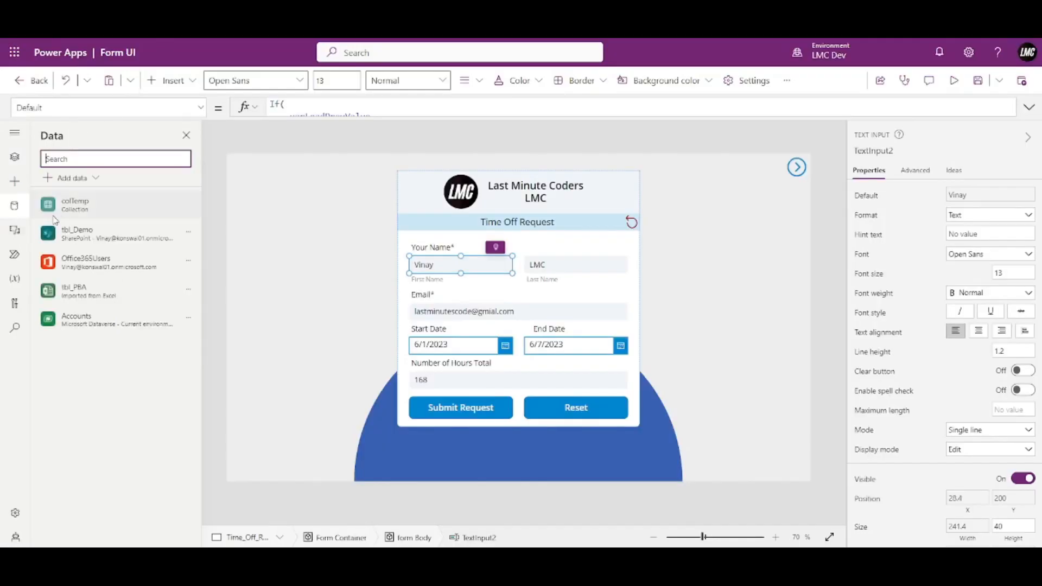
click(70, 178)
click(85, 468)
scroll(87, 458, down, 2)
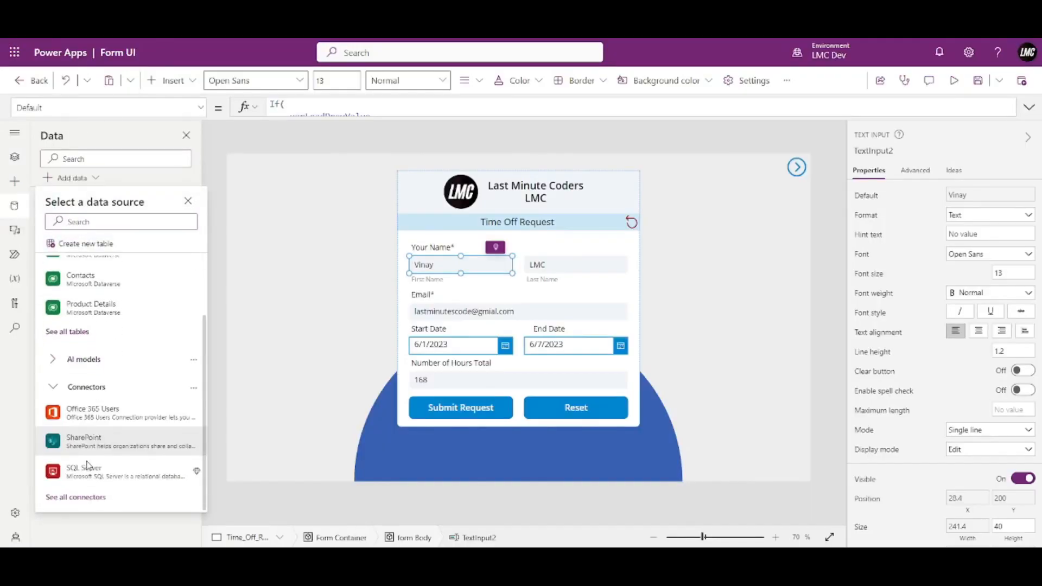
click(90, 439)
click(75, 251)
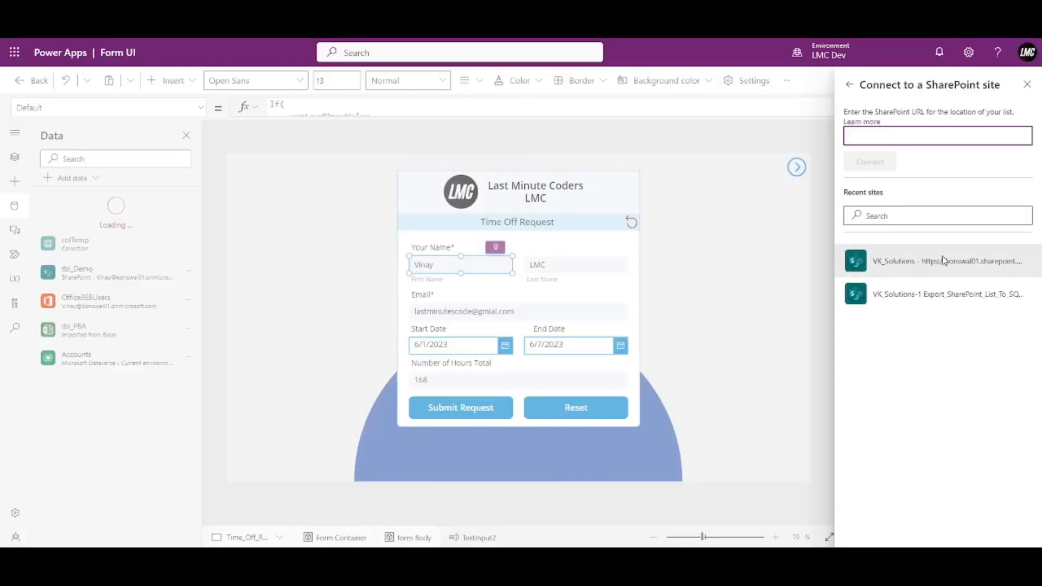
text(https://konswal01.sharepoint.com/sites/VK_Solutions)
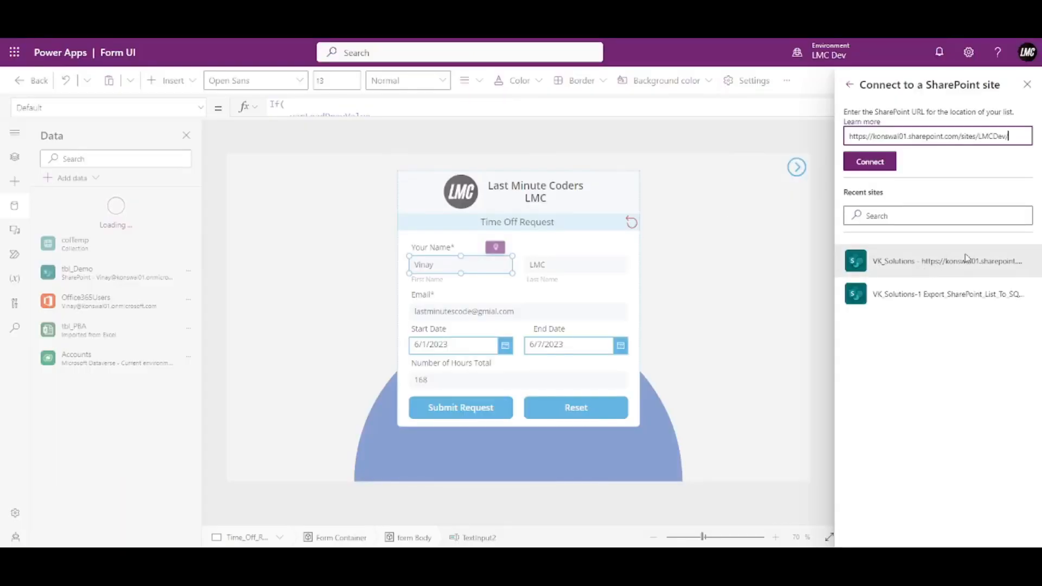
click(875, 164)
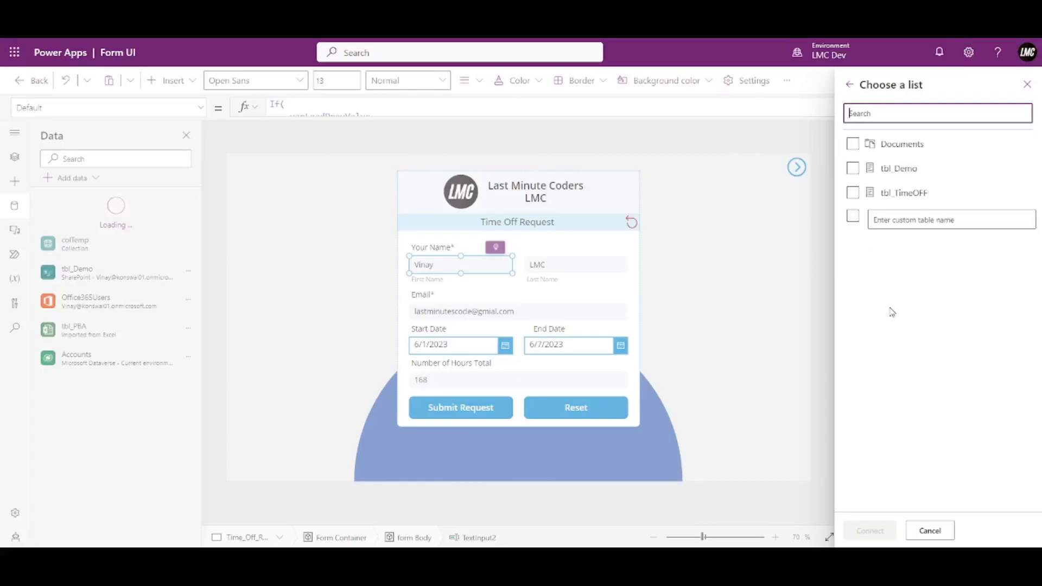
click(867, 199)
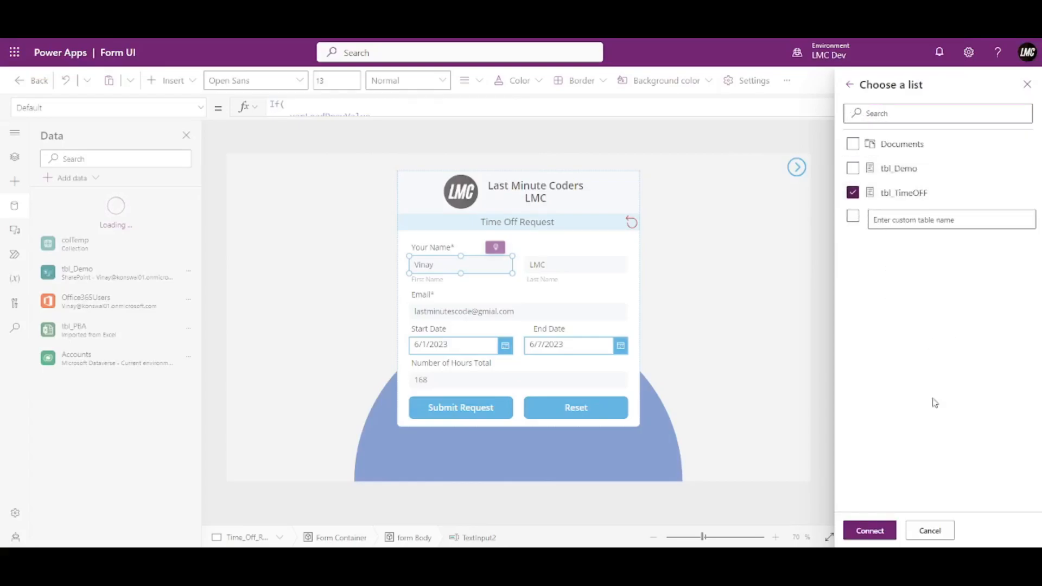
click(870, 530)
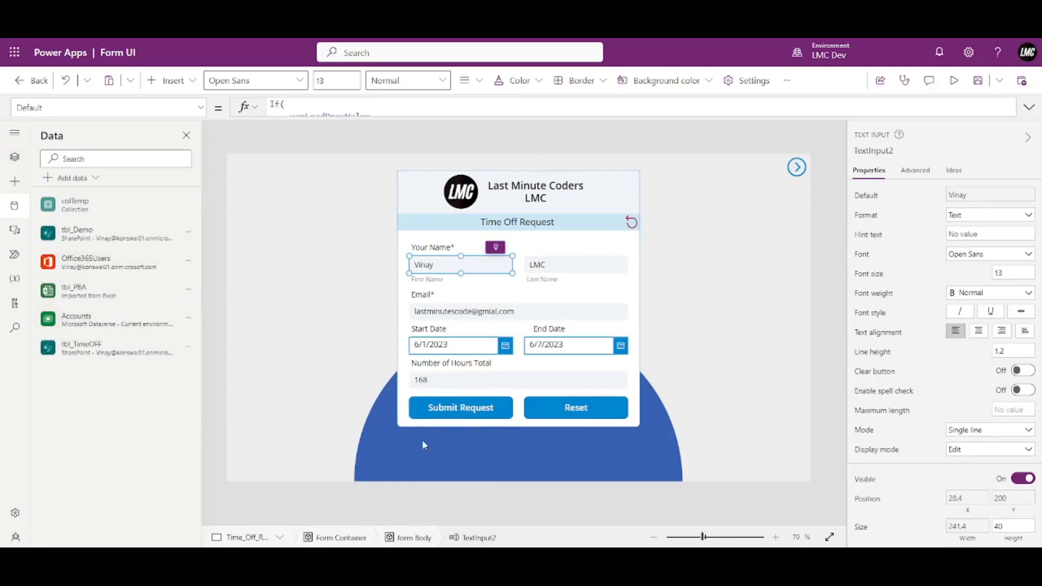
Replace the Submit Request button's OnSelect with a Patch(tbl_TimeOff,{ }) skeleton.
click(460, 408)
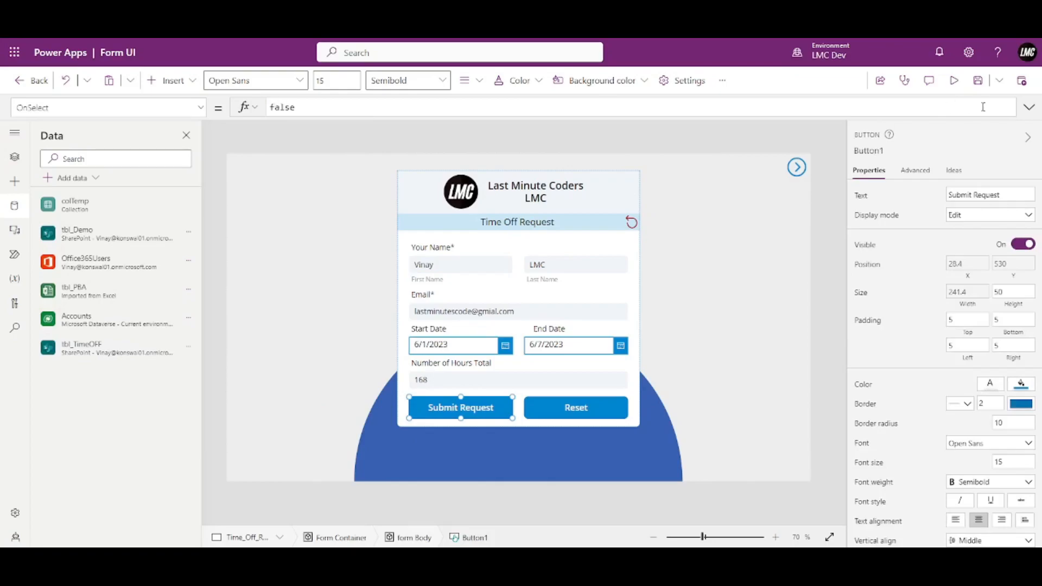
click(1029, 107)
key(ctrl+a)
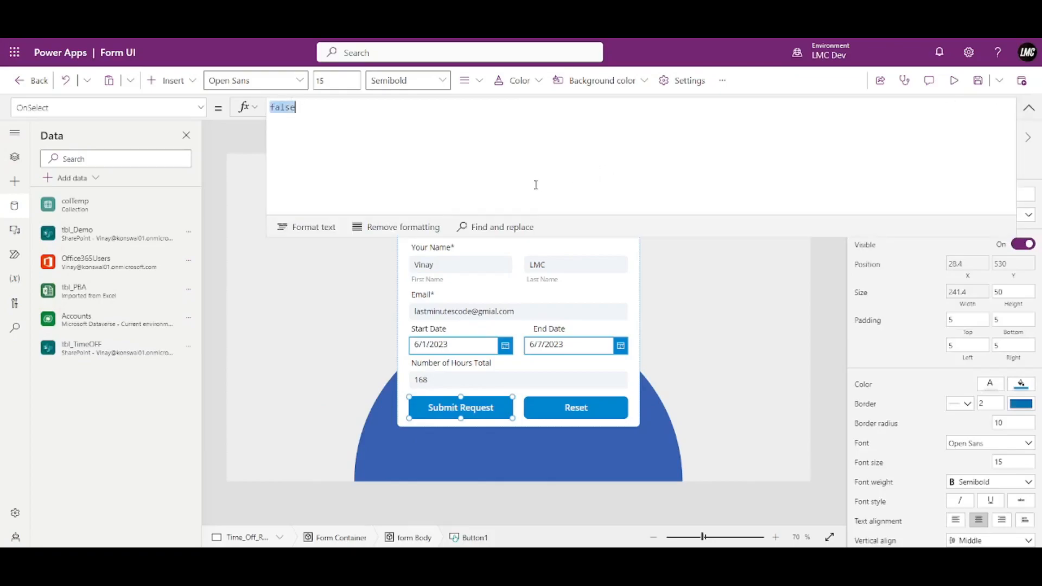
text(Pat)
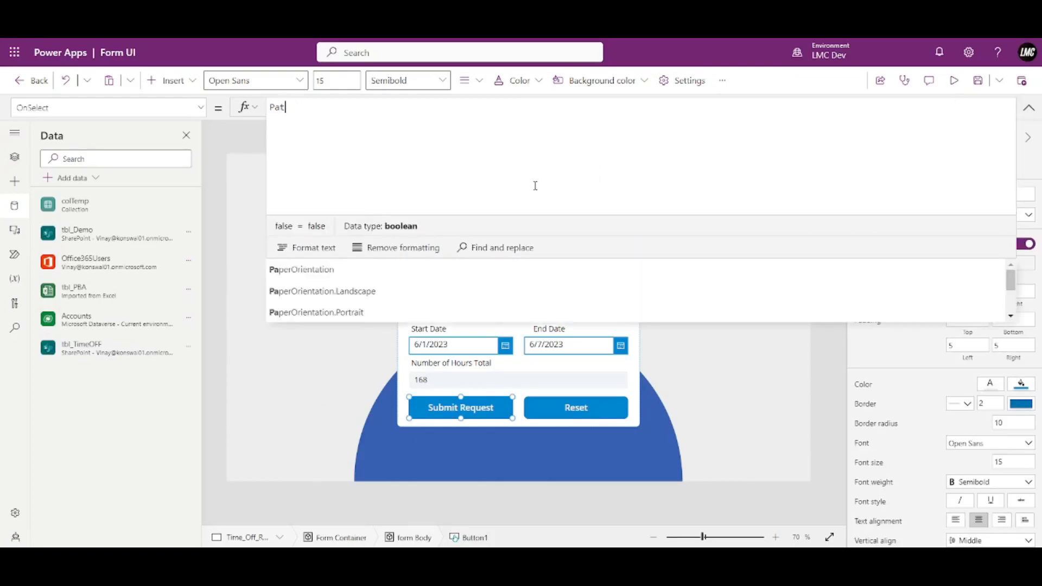
text(ch)
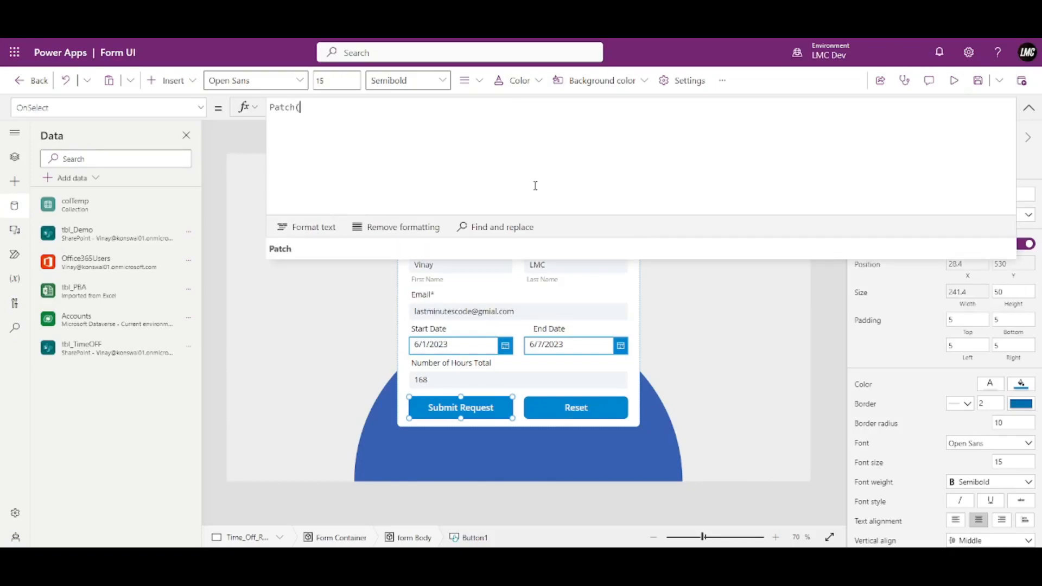
text((tbl_TimeOff)
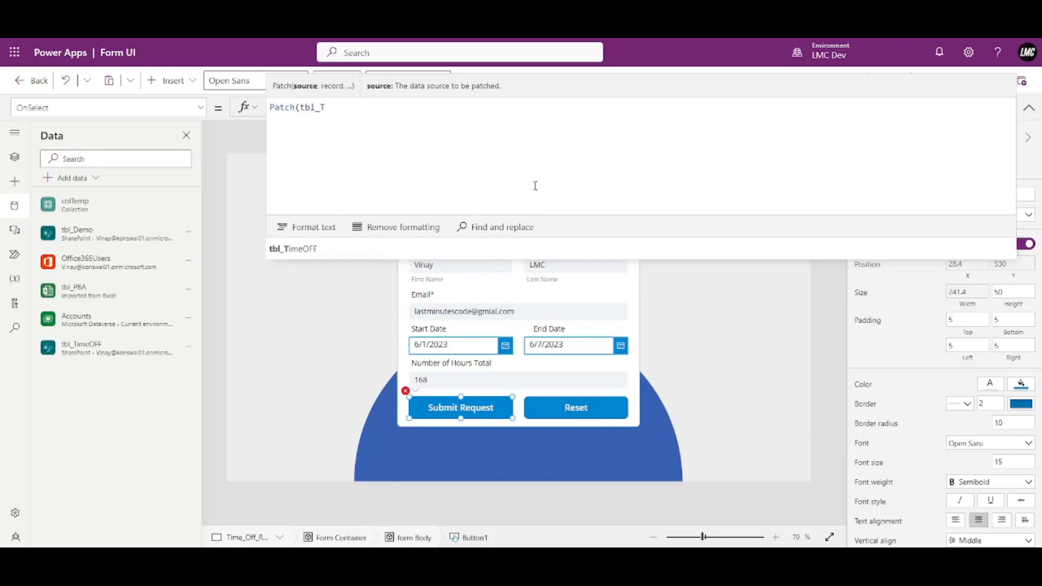
text(,{)
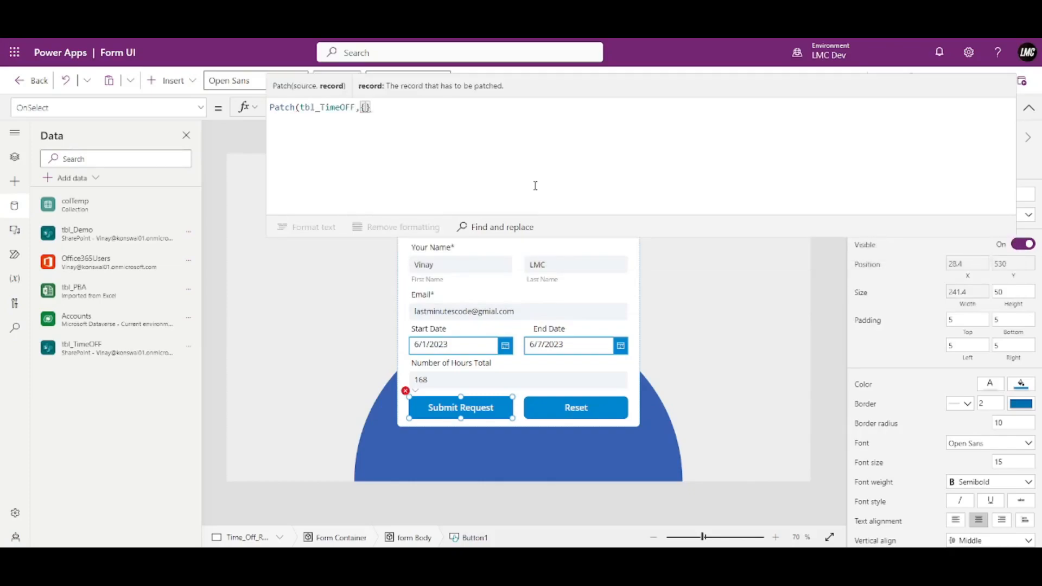
key(Left)
key(shift+Return)
key(Tab)
key(shift+Return)
key(BackSpace)
key(Up)
key(Right)
key(Right)
key(Right)
key(Right)
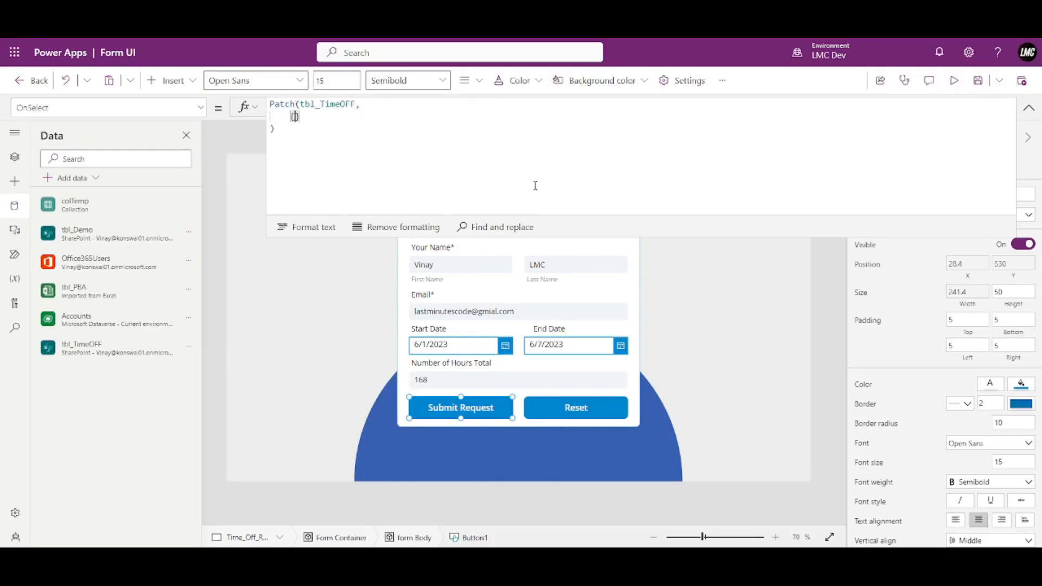
key(shift+Return)
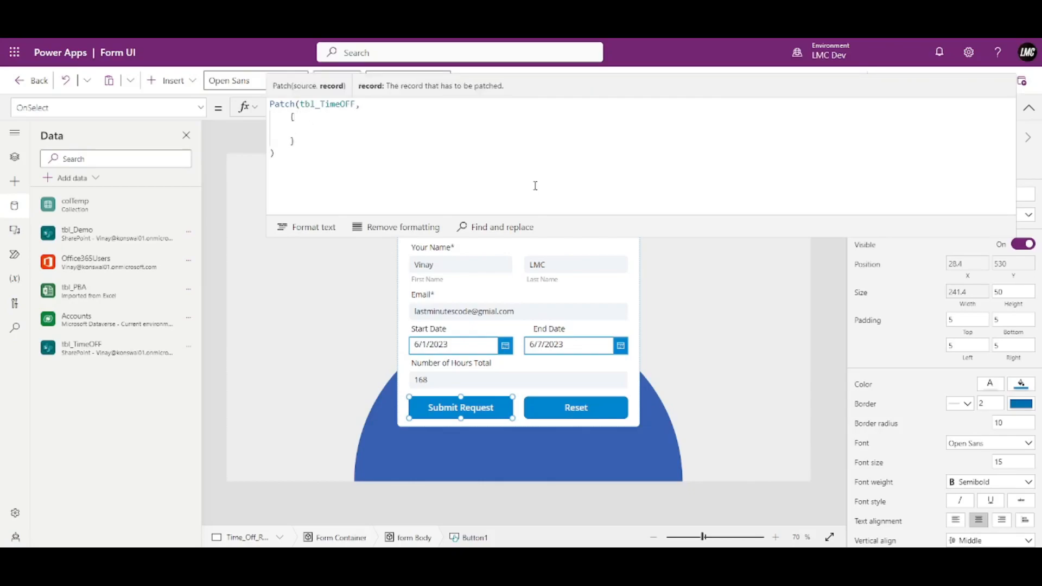
Add FirstName, LastName, Email, 'Start Date', 'End Date' and 'Total Hours' fields with empty "" values.
text(Firs)
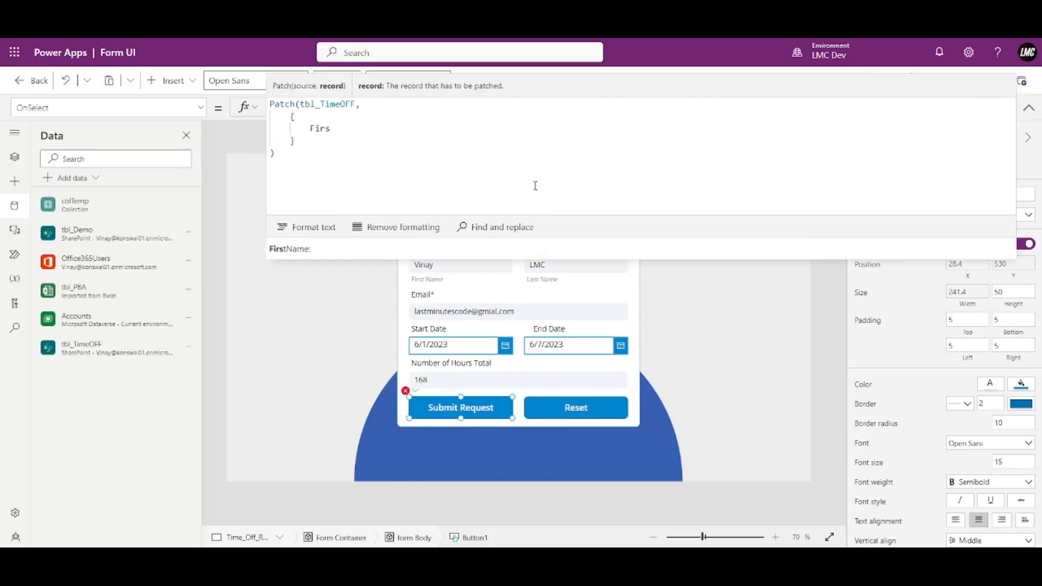
text(tName:"",)
key(shift+Return)
text(LastName:"",)
key(Return)
text(Email:"",'Star)
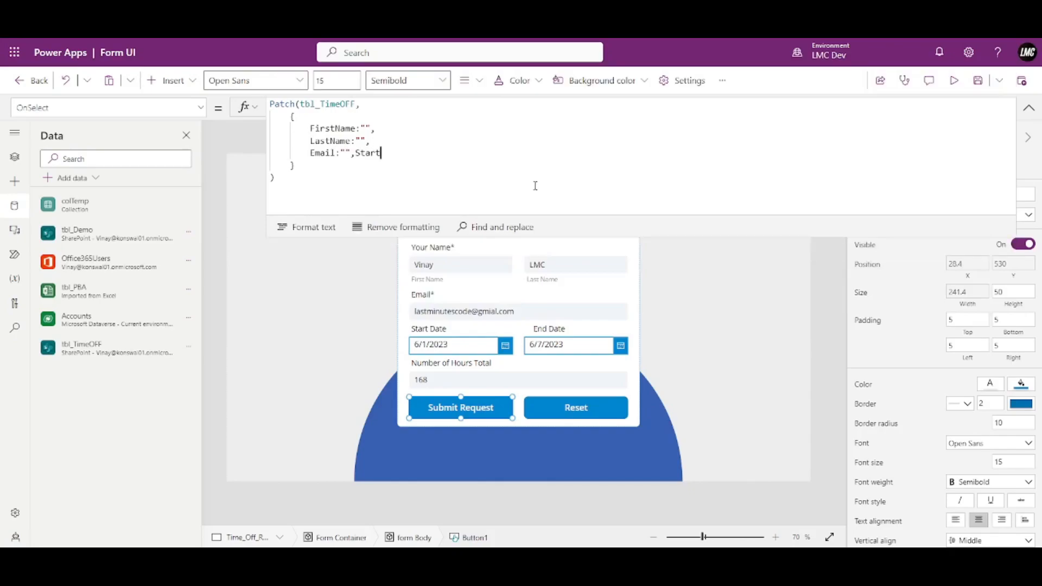
text(t)
key(Tab)
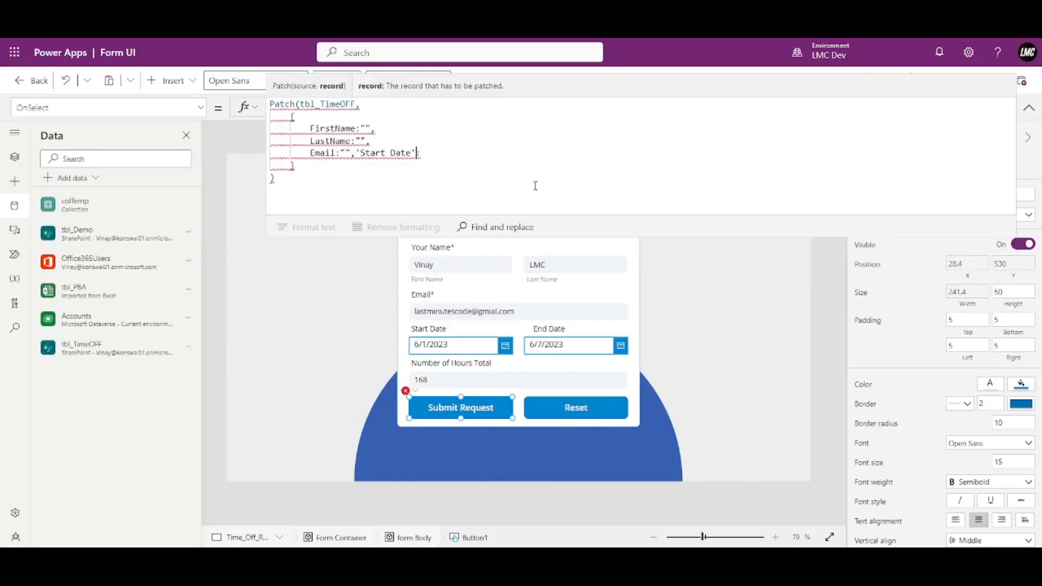
key(Left)
key(Left)
key(Left)
key(Left)
key(Left)
key(Left)
key(Left)
key(Left)
key(Left)
key(Left)
key(shift+Return)
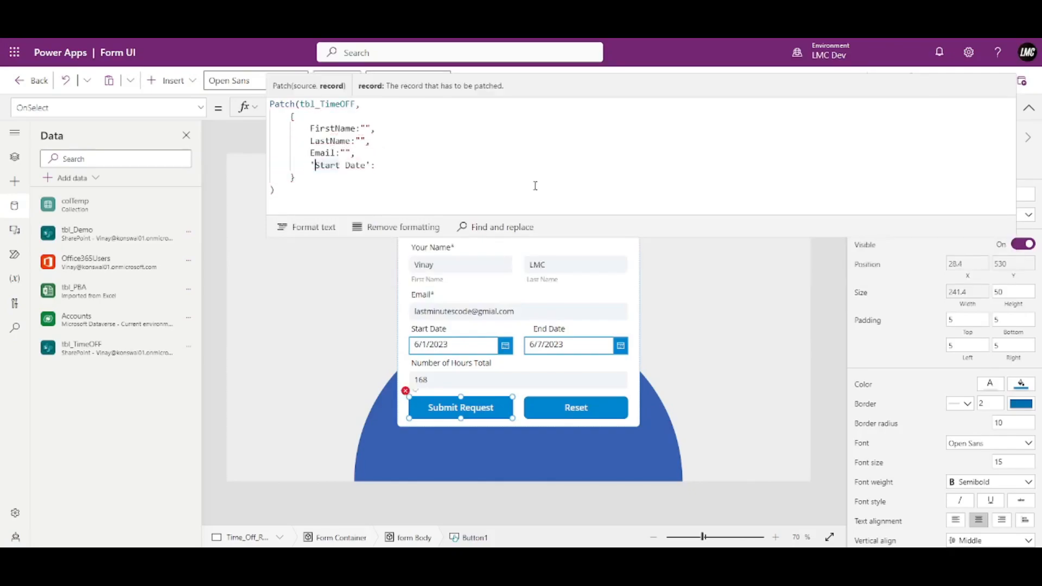
key(Right)
key(Right)
key(Right)
key(Right)
key(Right)
key(Right)
key(Right)
key(Right)
key(Right)
text("",)
key(shift+Return)
text(End)
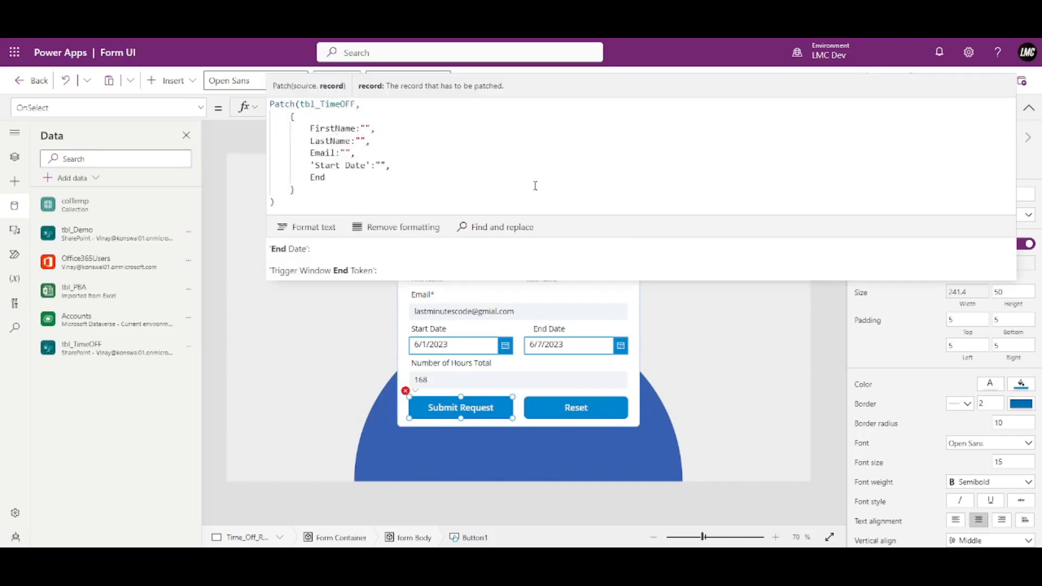
key(Tab)
text(:"",)
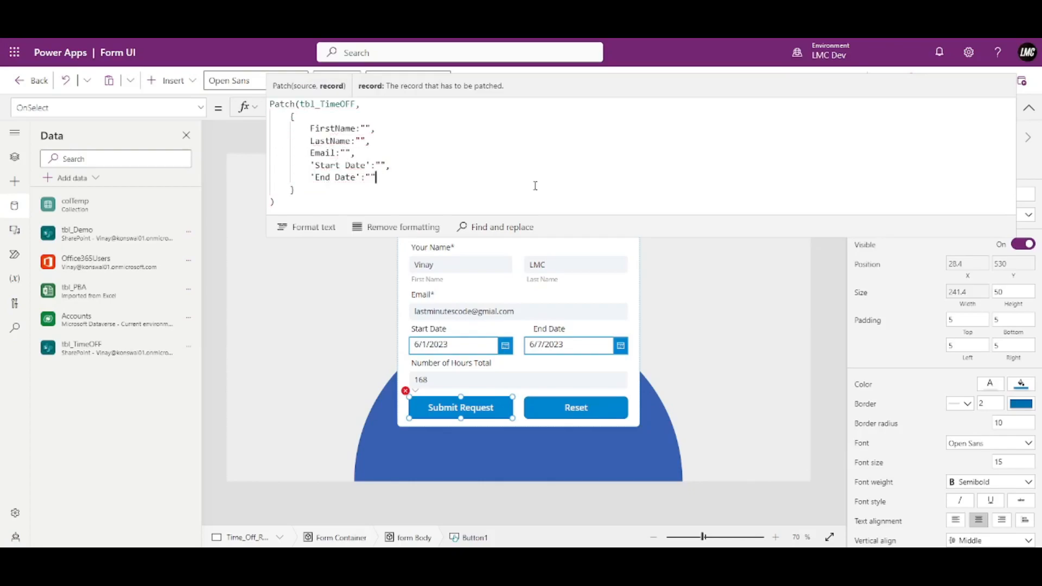
key(shift+Return)
text(Tota)
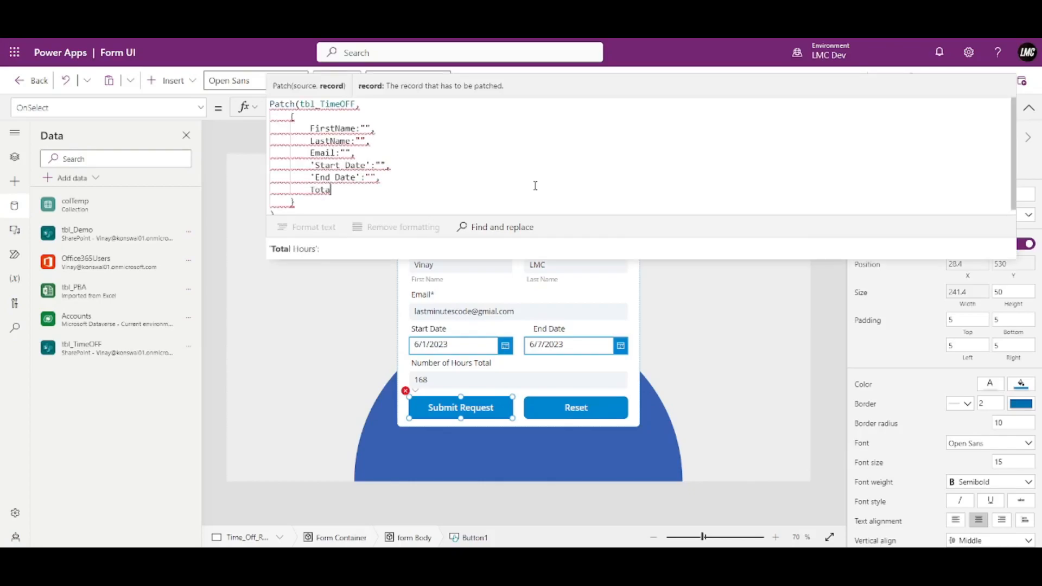
key(Tab)
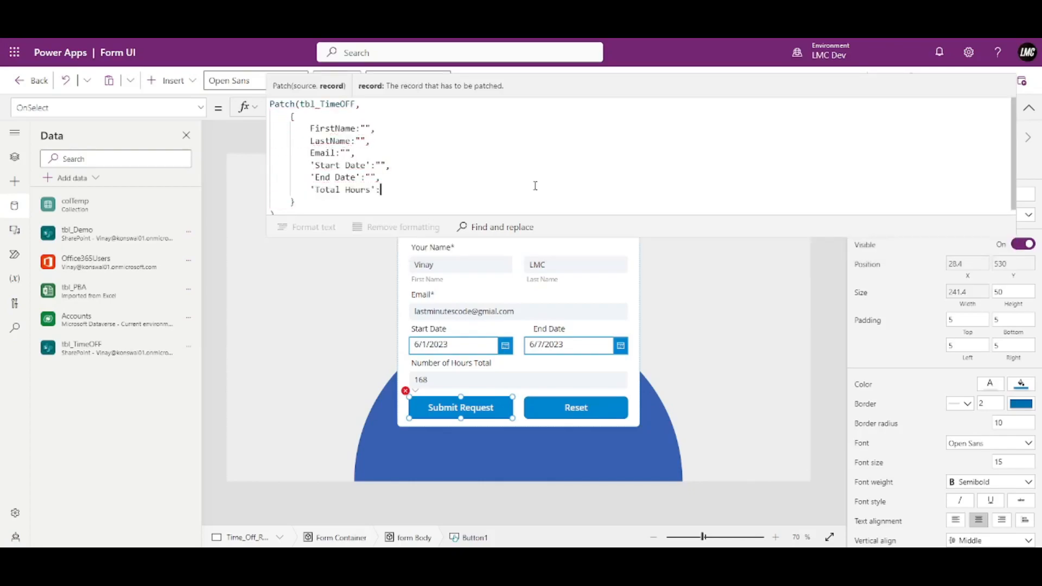
text(:"")
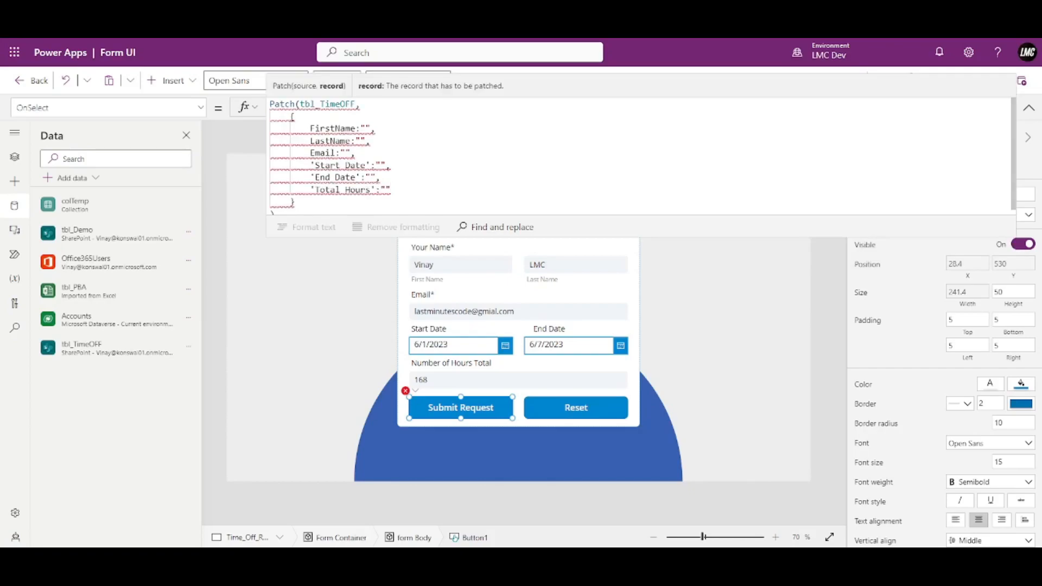
Check the first-name input's control name and set FirstName to TextInput2.Text.
click(1028, 107)
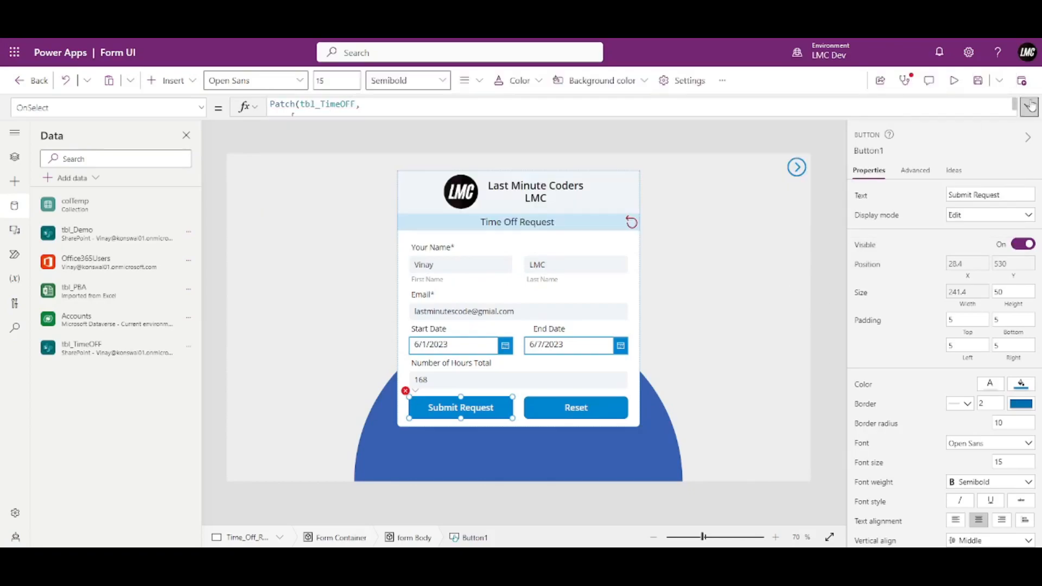
click(493, 274)
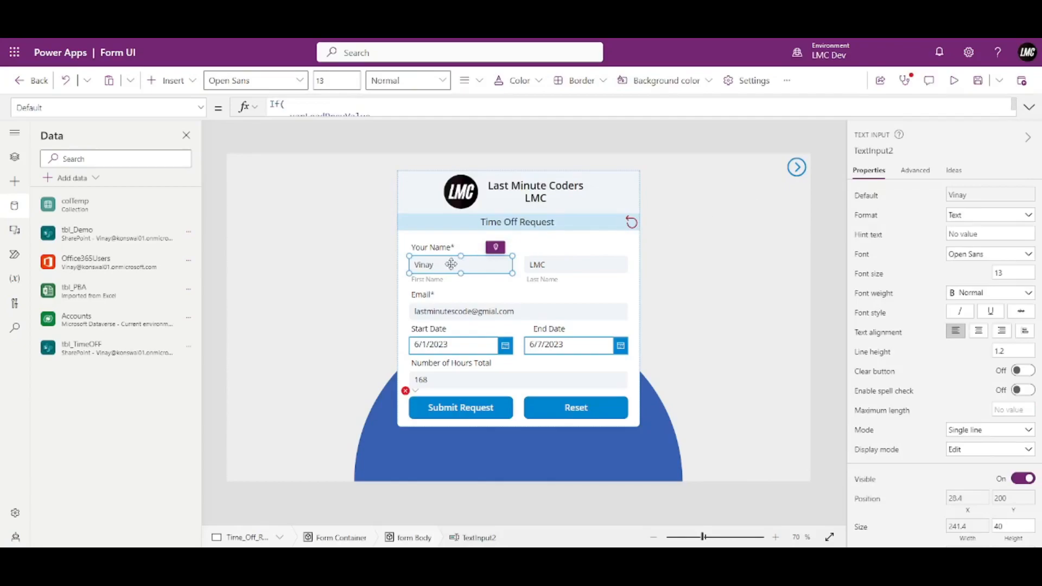
click(876, 152)
key(ctrl+c)
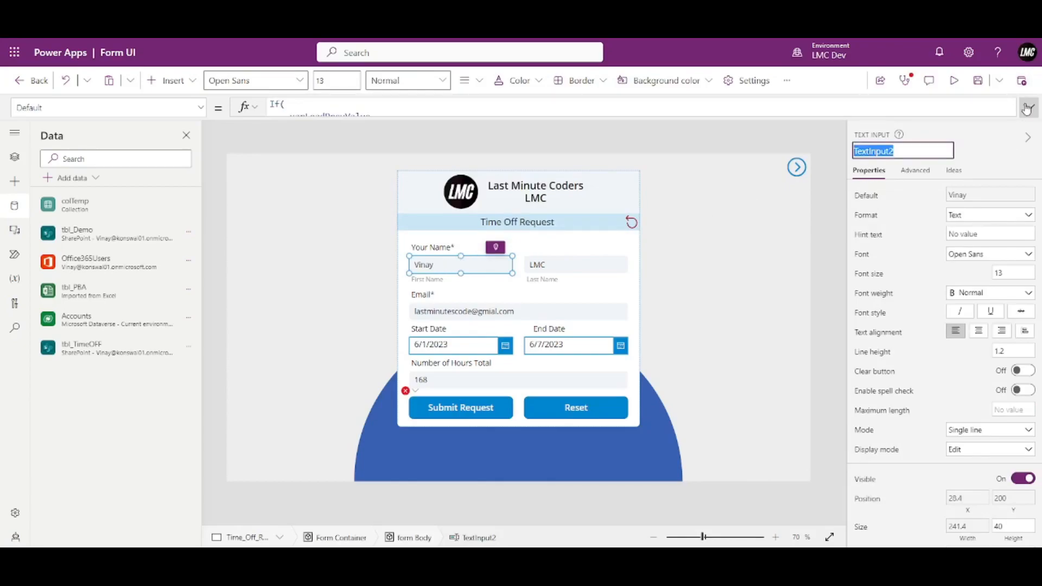
click(483, 413)
click(1028, 106)
double_click(363, 128)
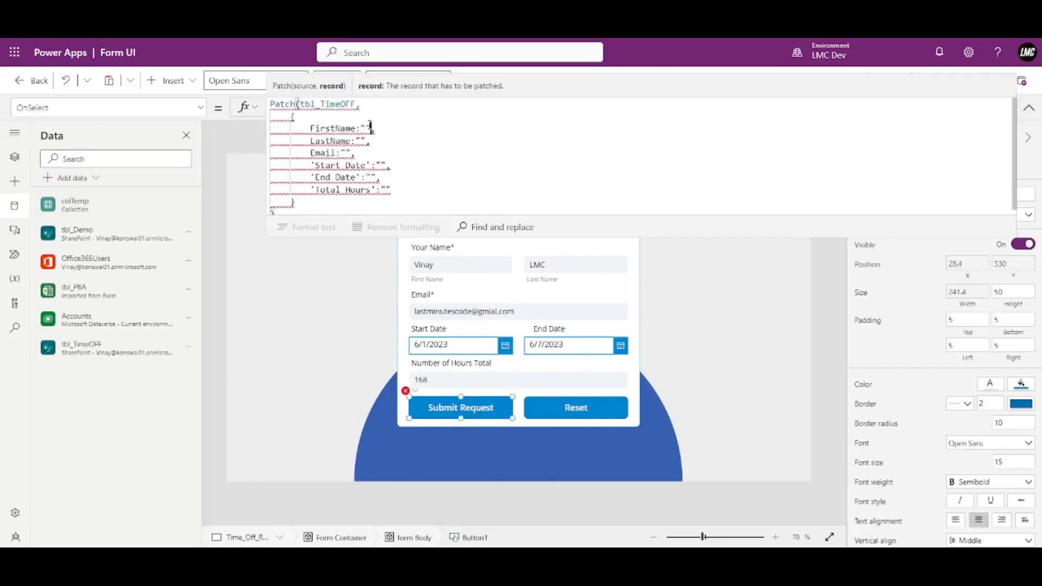
text(TextInput2.Text)
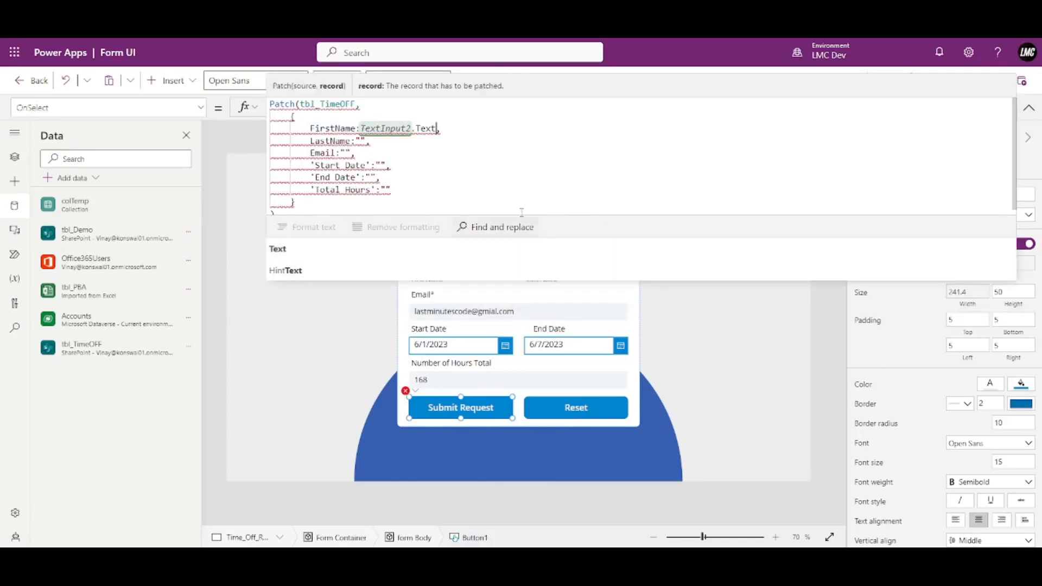
drag(696, 215, 700, 166)
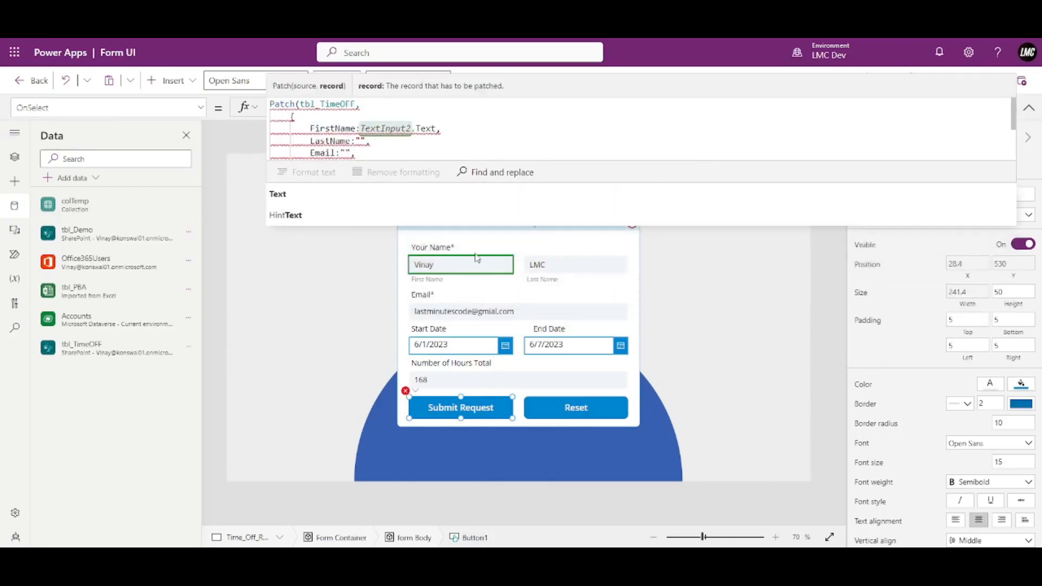
Set LastName to TextInput2_1.Text and Email to TextInput2_2.Text.
double_click(366, 142)
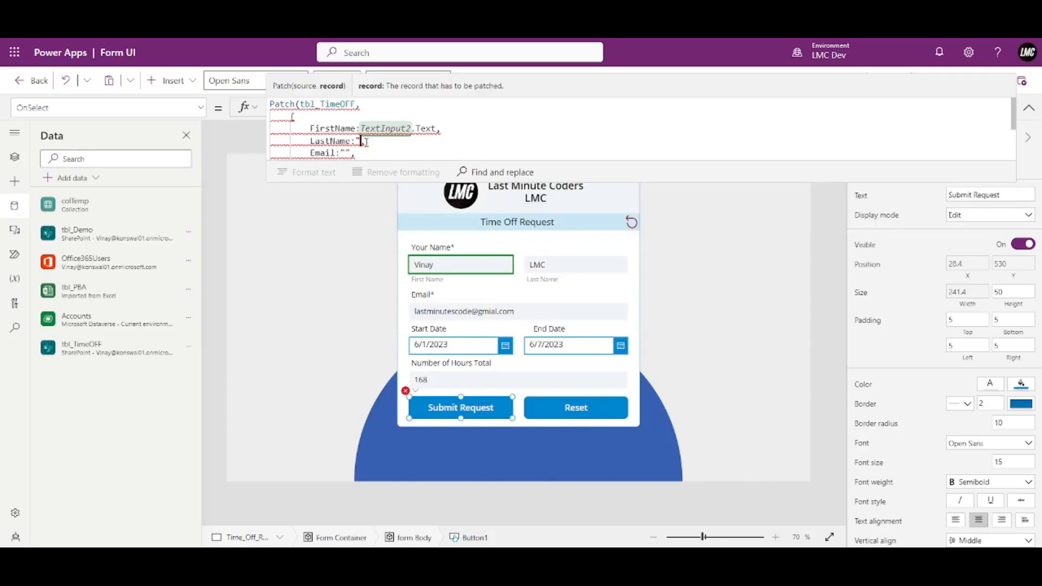
text(TextInput2)
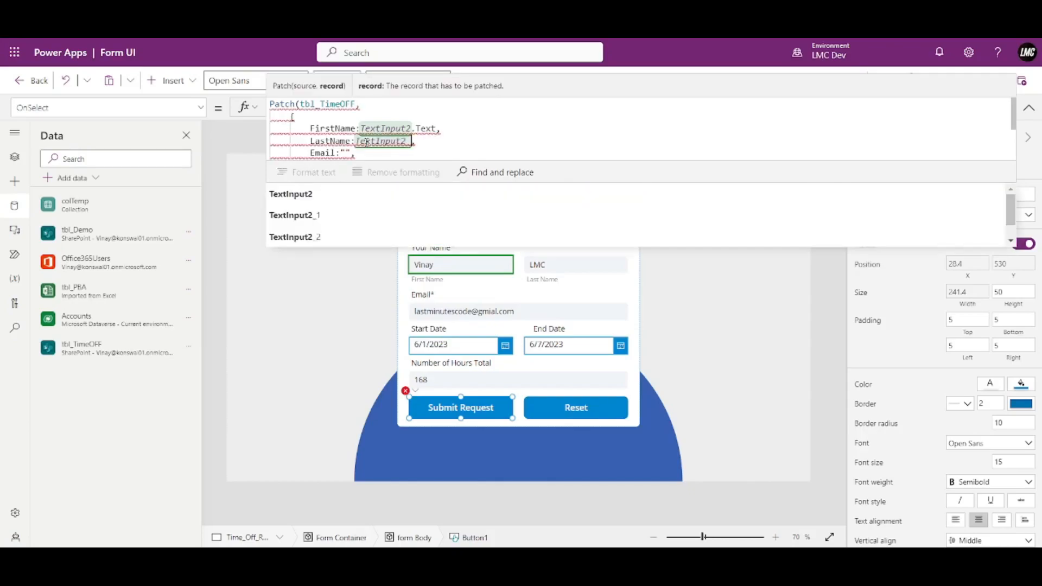
text(_1.Texct)
key(BackSpace)
key(BackSpace)
text(t)
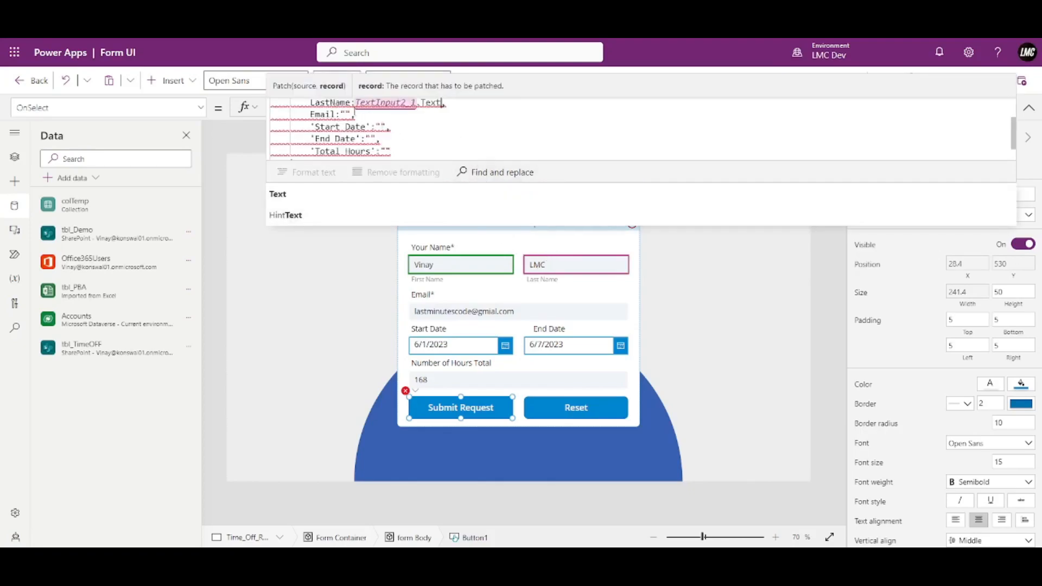
click(351, 110)
key(BackSpace)
key(BackSpace)
key(ctrl+v)
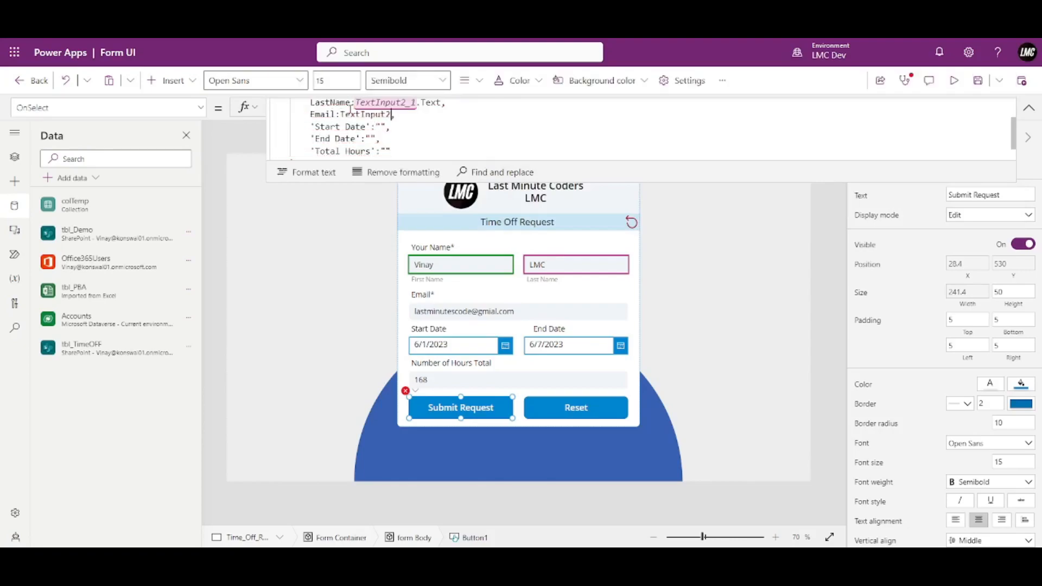
text(_2.Text)
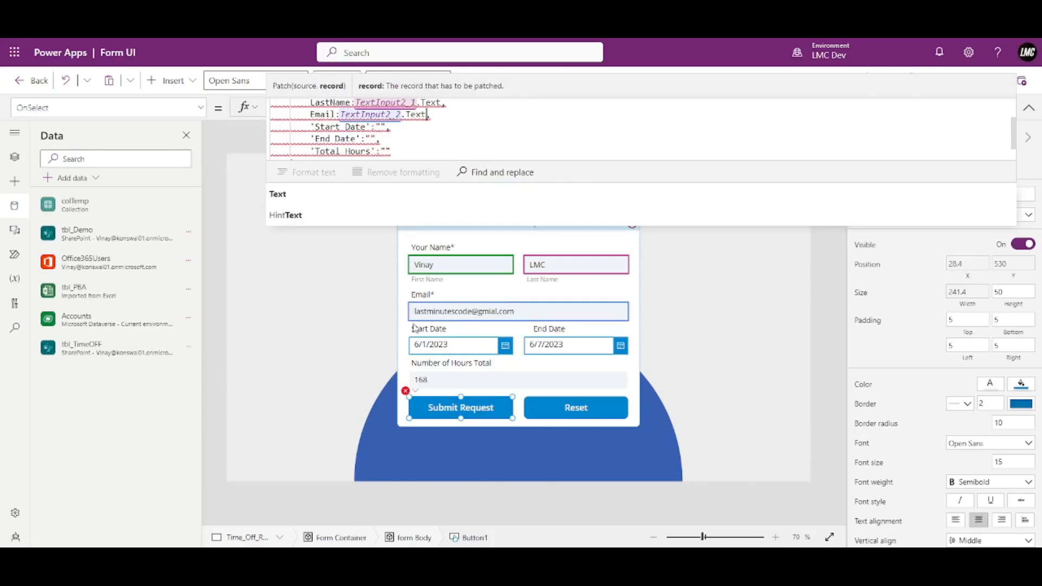
Set Start Date to DatePicker1.SelectedDate and End Date to DatePicker1_1.SelectedDate.
click(386, 127)
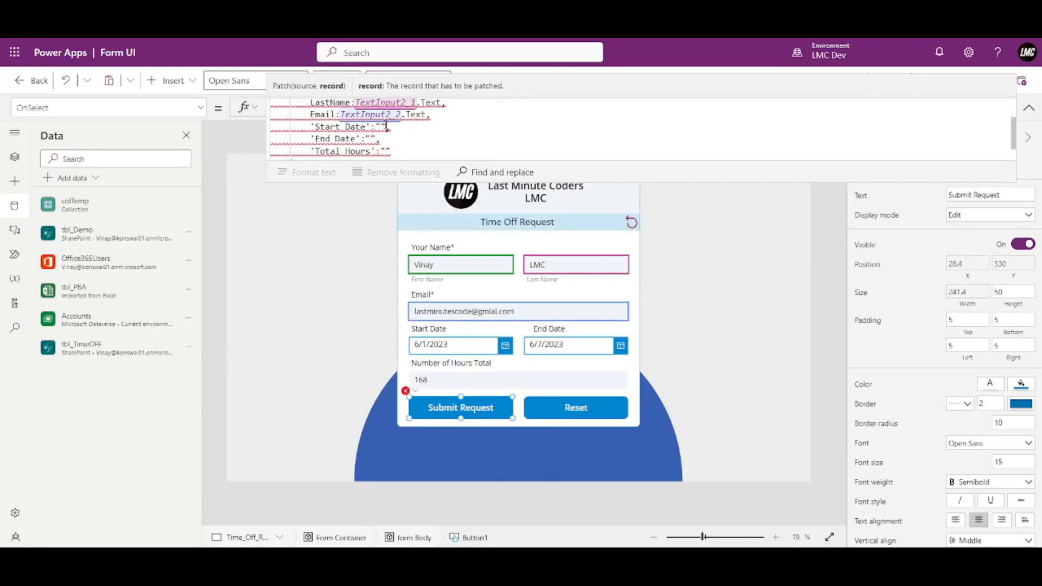
key(BackSpace)
key(BackSpace)
text(DateP)
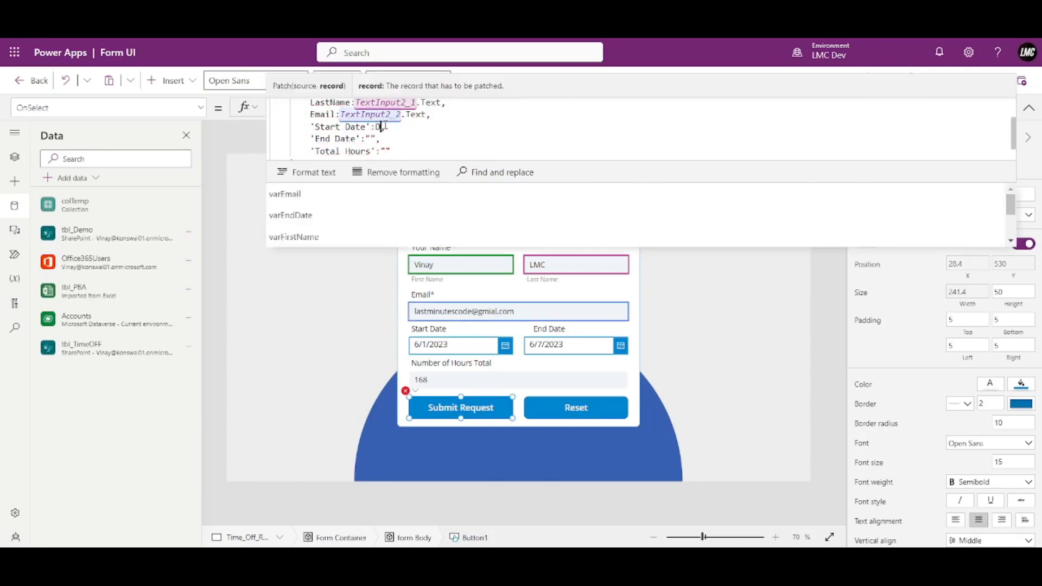
text(uic)
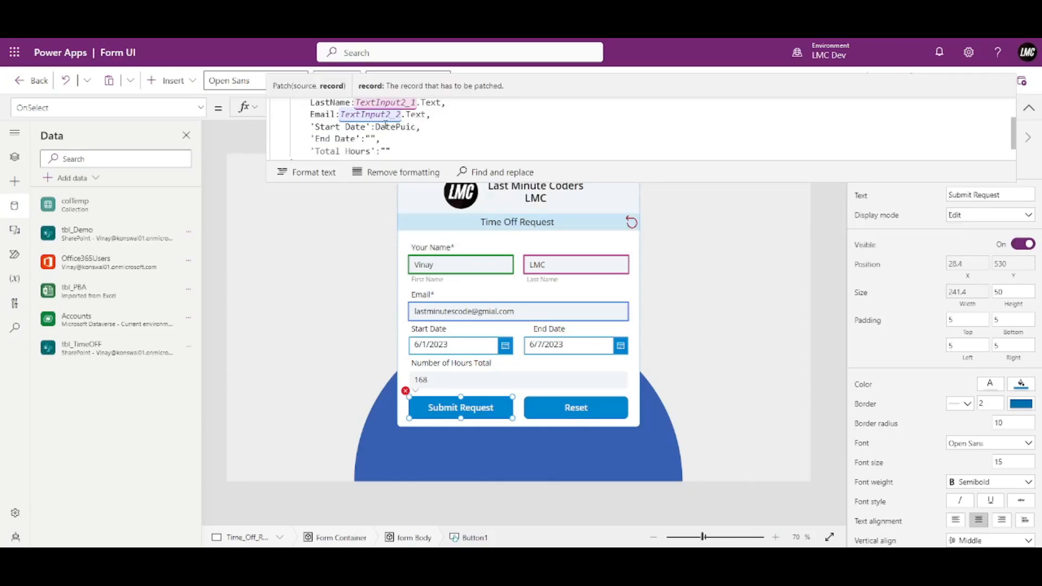
key(BackSpace)
text(icker1)
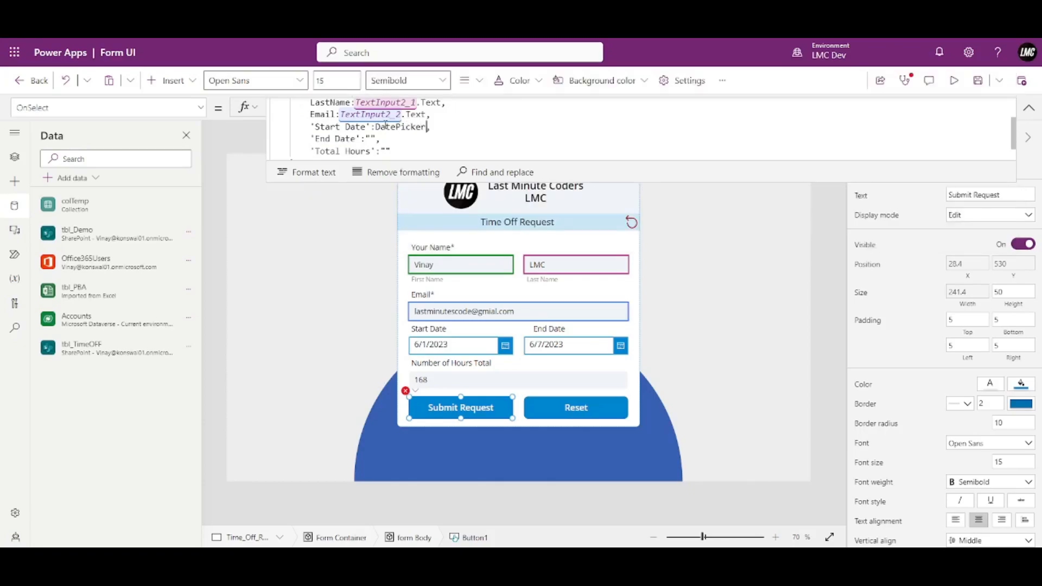
text(.SelectedDate)
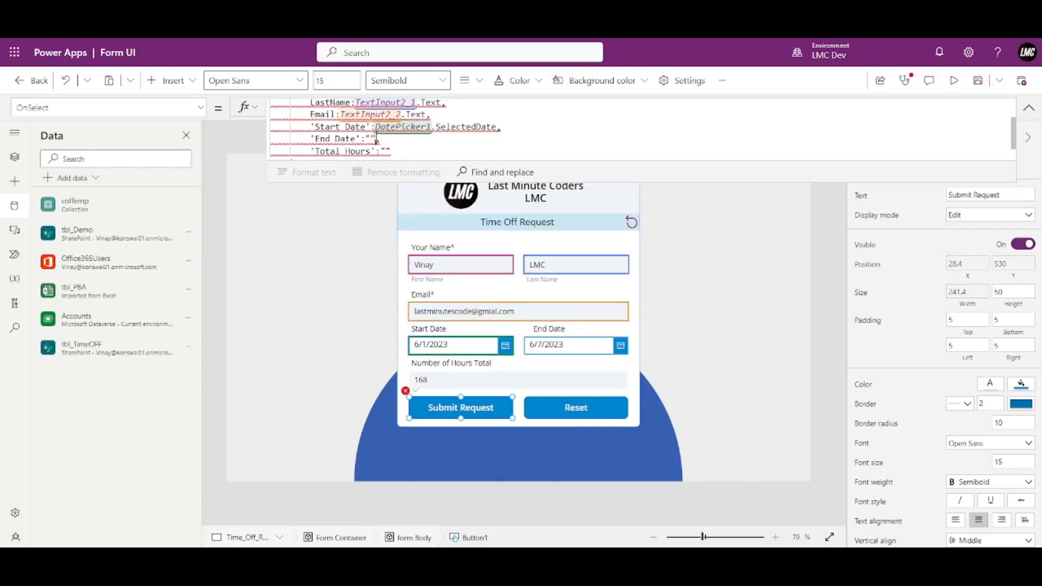
key(BackSpace)
key(BackSpace)
text(DatePic)
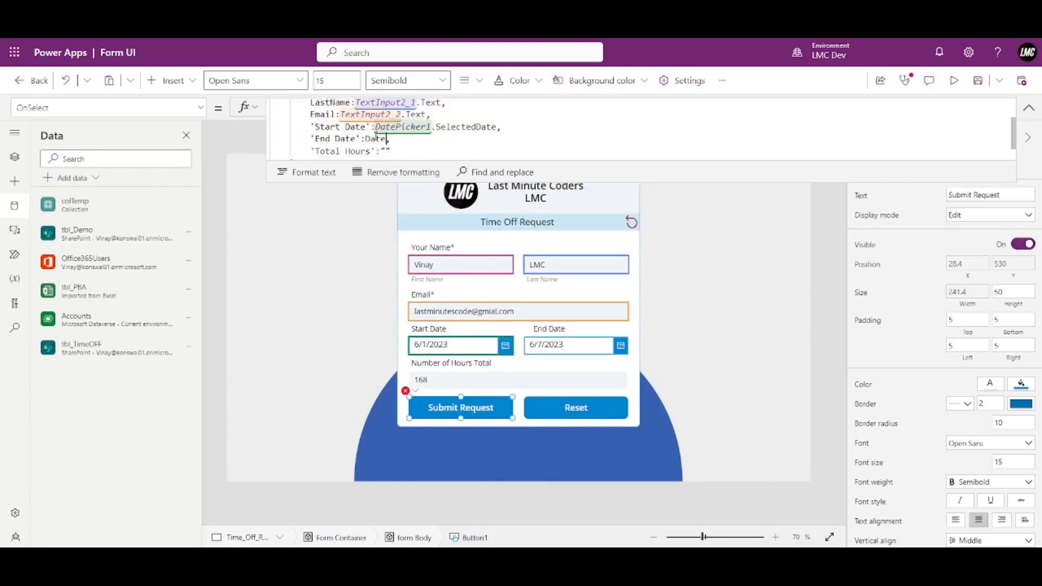
text(ker1_1)
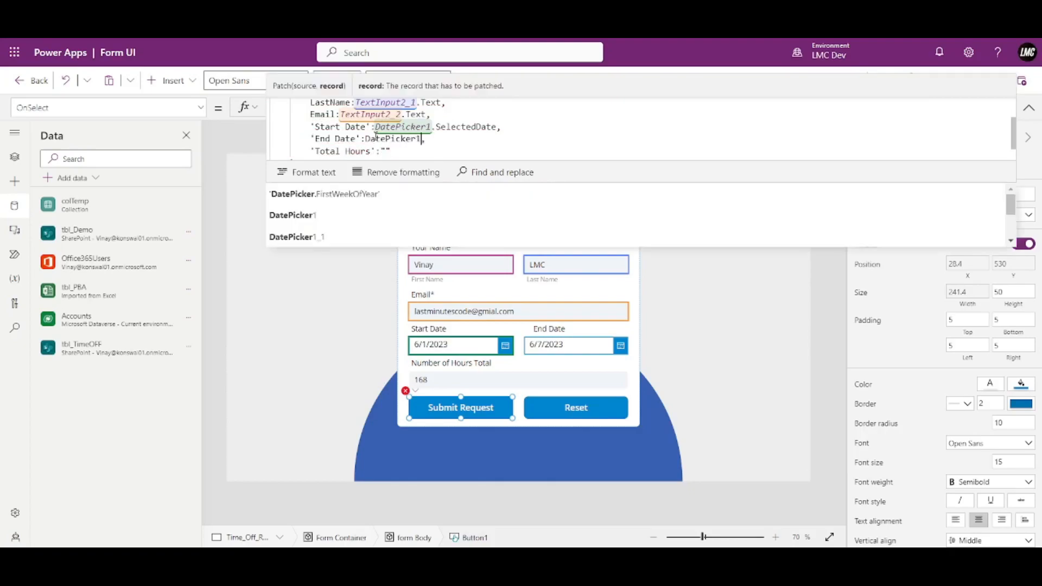
text(.S)
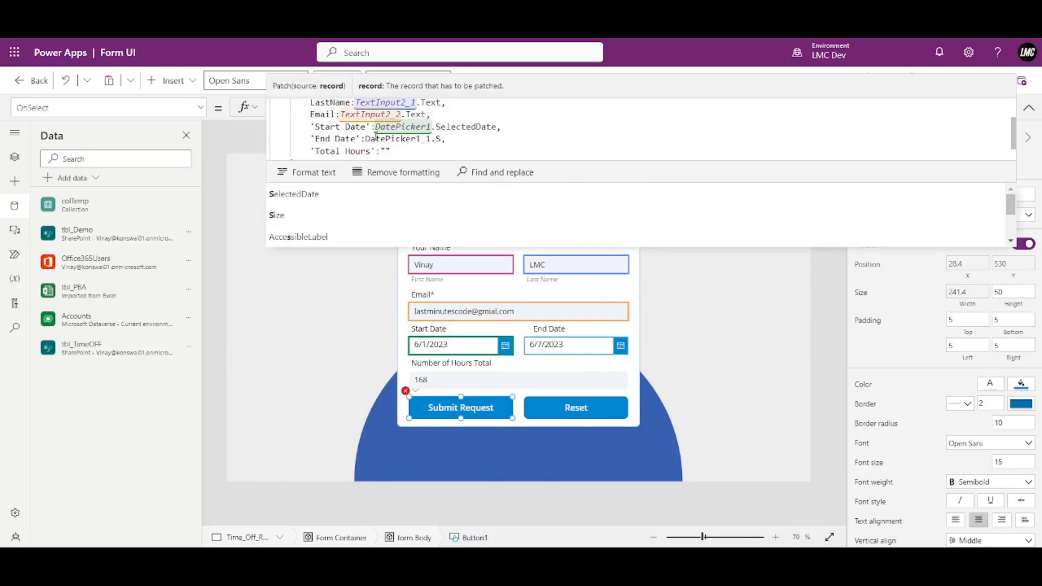
key(Tab)
text(,)
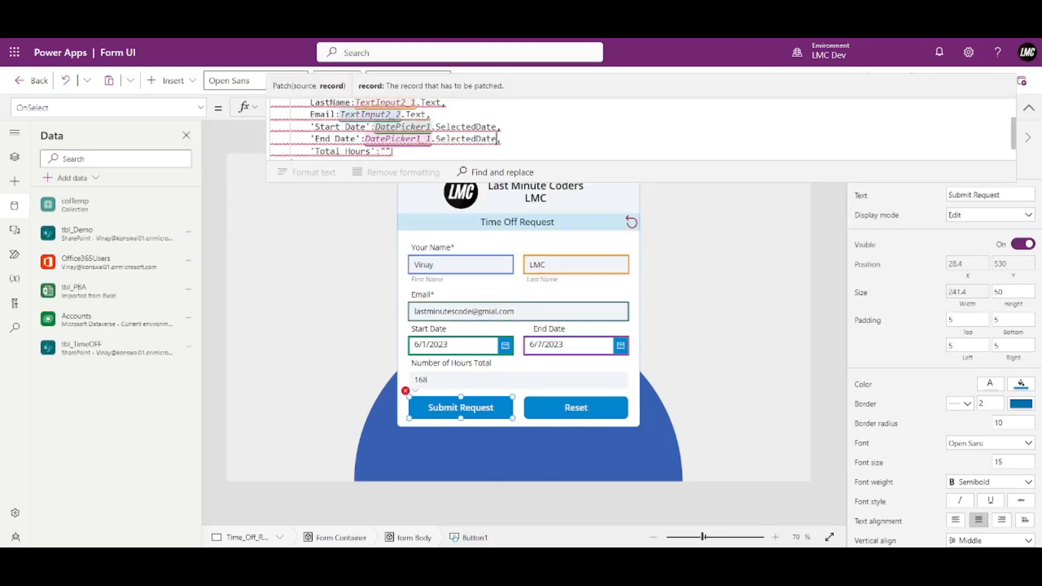
Set 'Total Hours' to Value(TextInput2_3.Text).
click(409, 155)
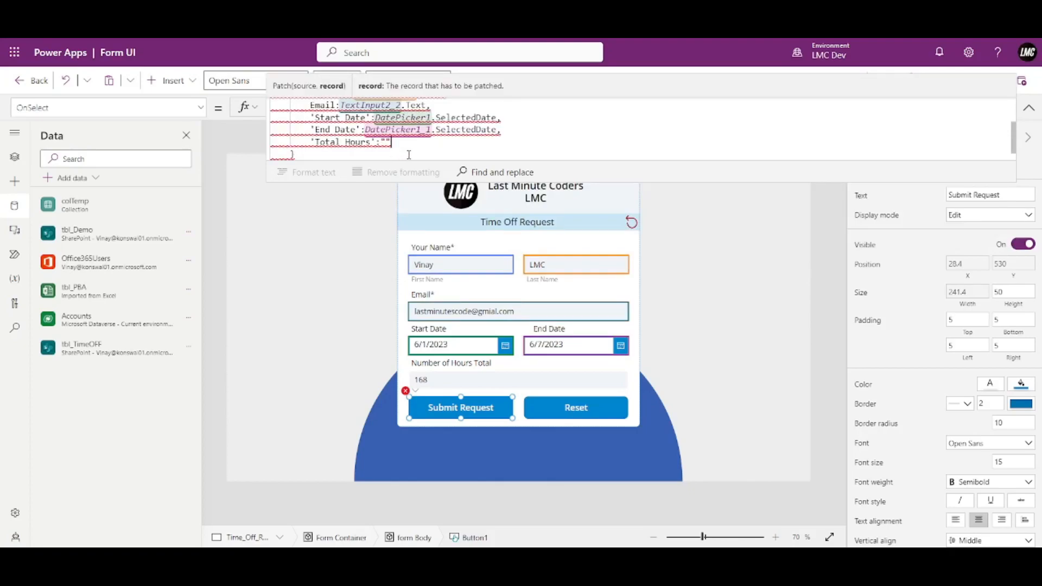
key(BackSpace)
key(BackSpace)
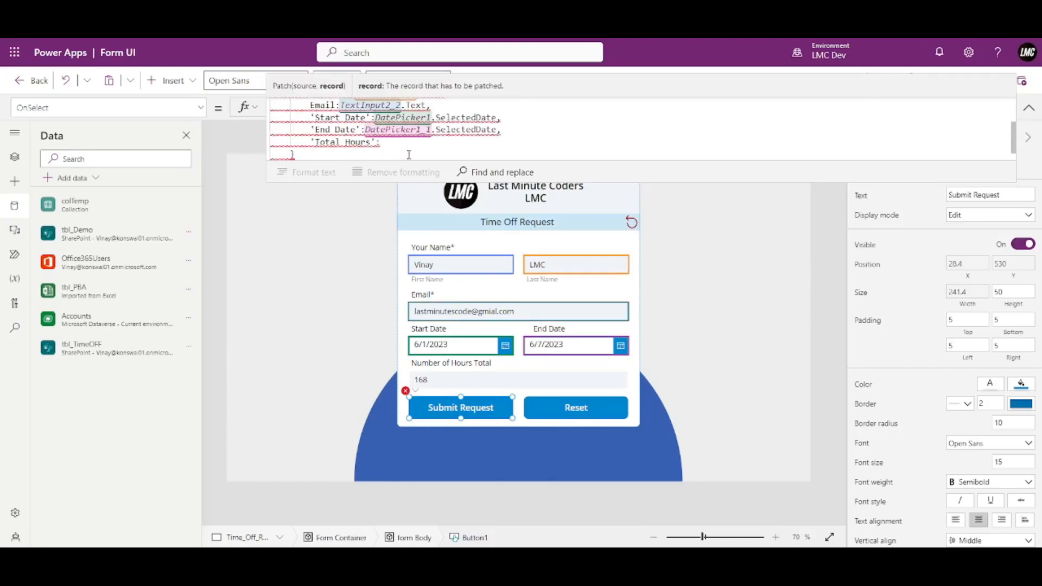
text(TextInput2)
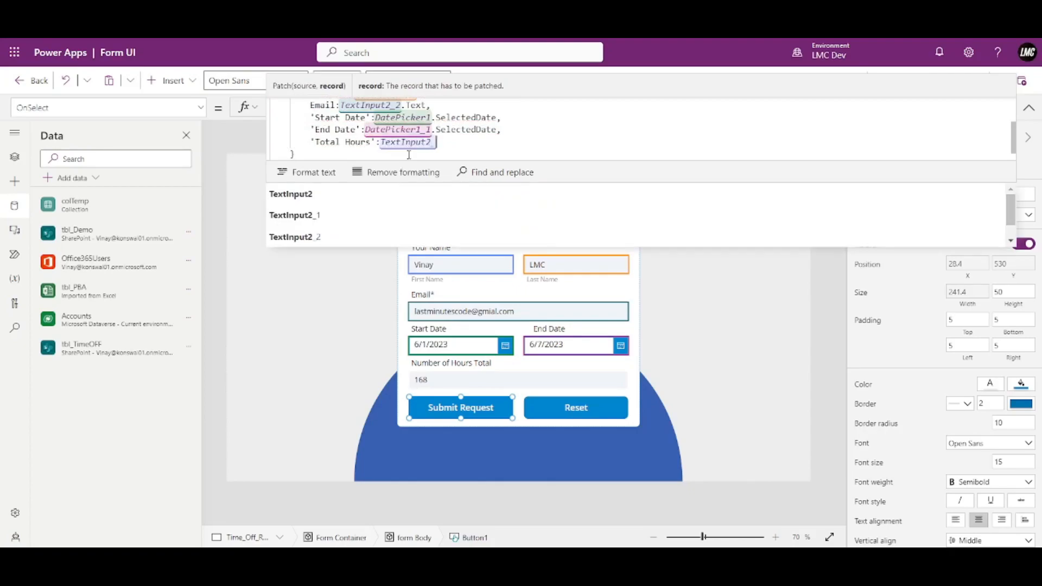
text(_3)
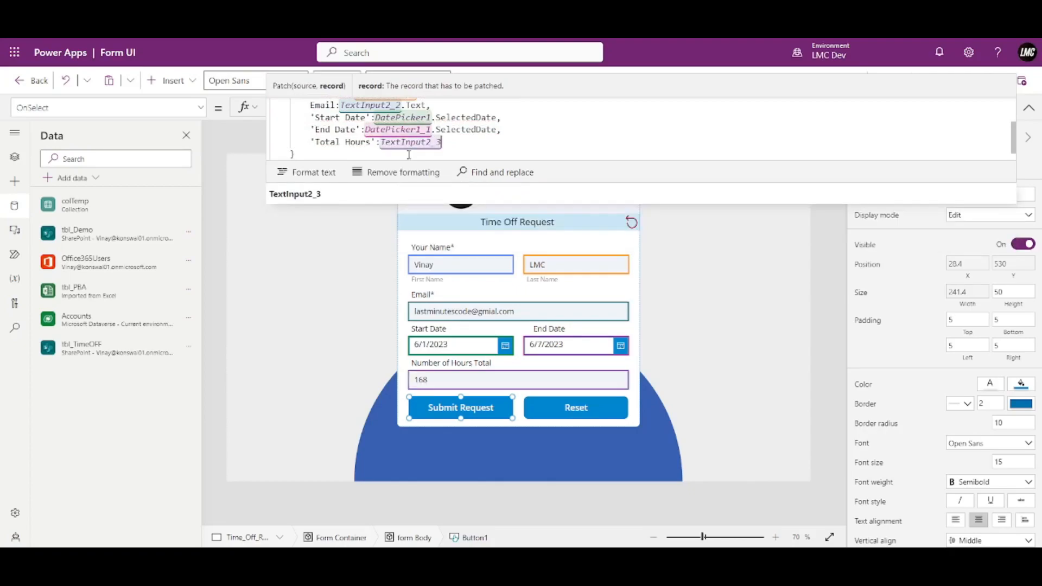
text(.Text)
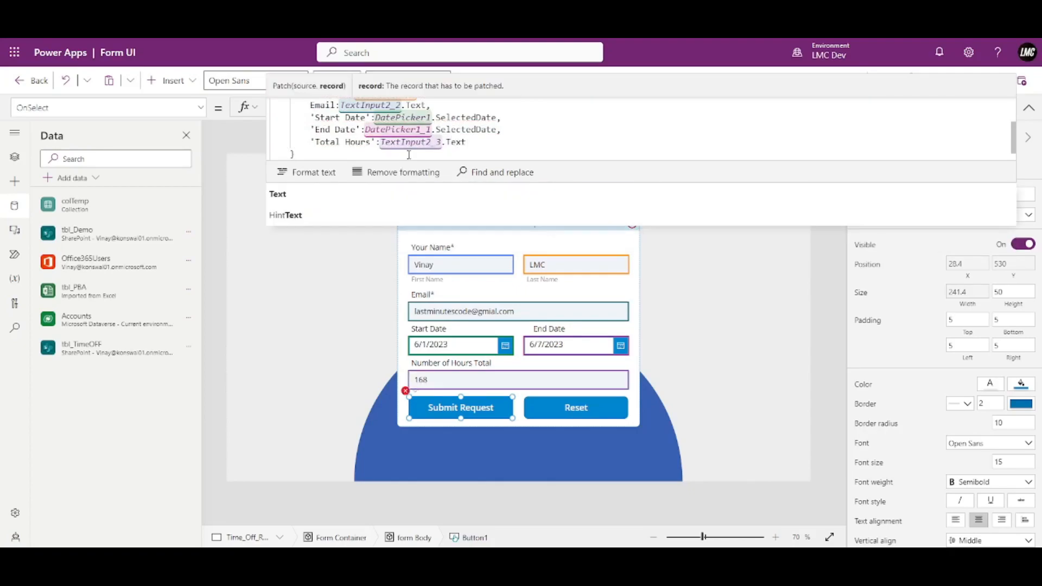
click(381, 142)
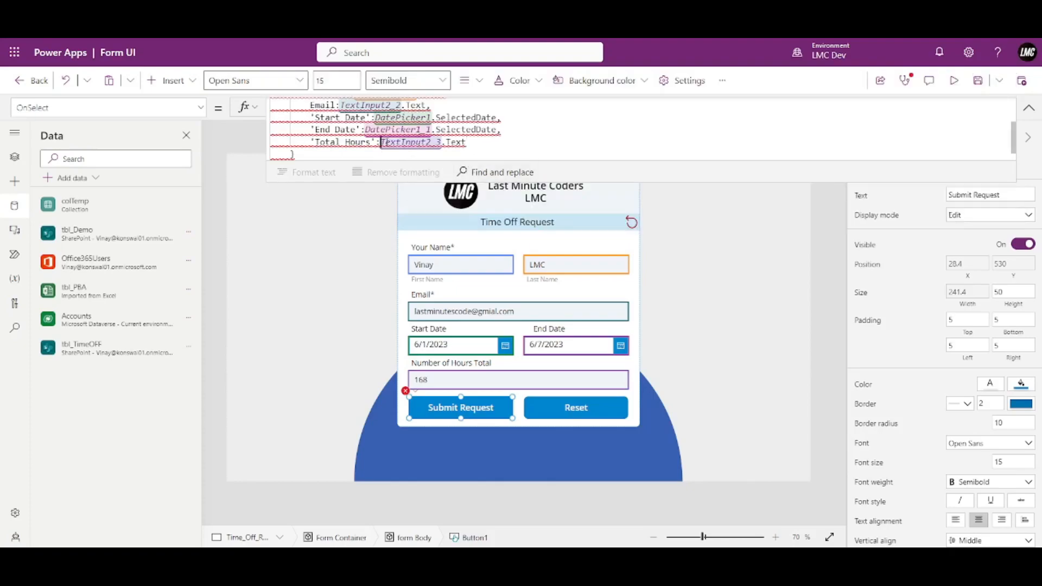
text(Value)
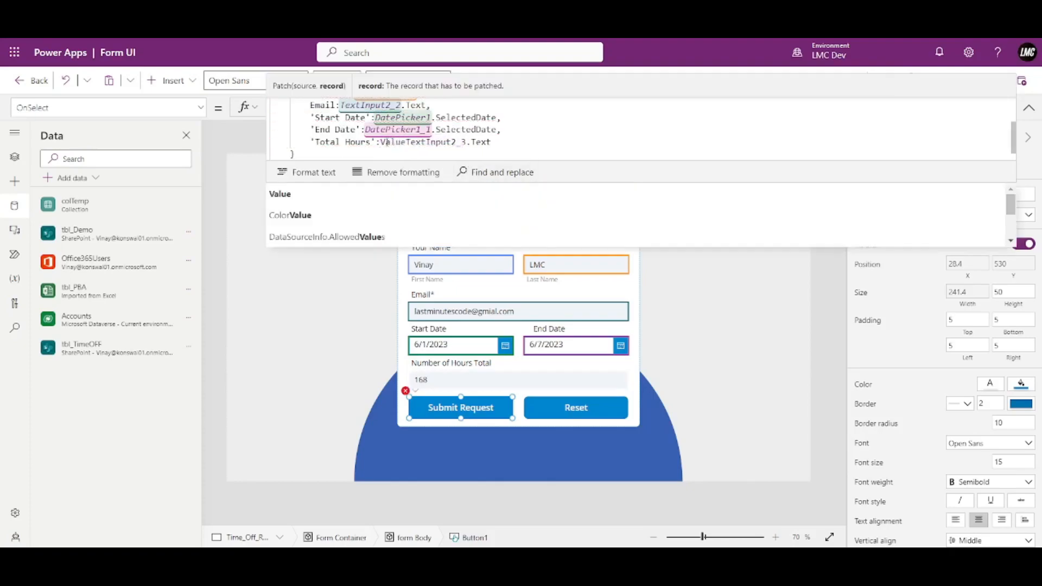
text(()
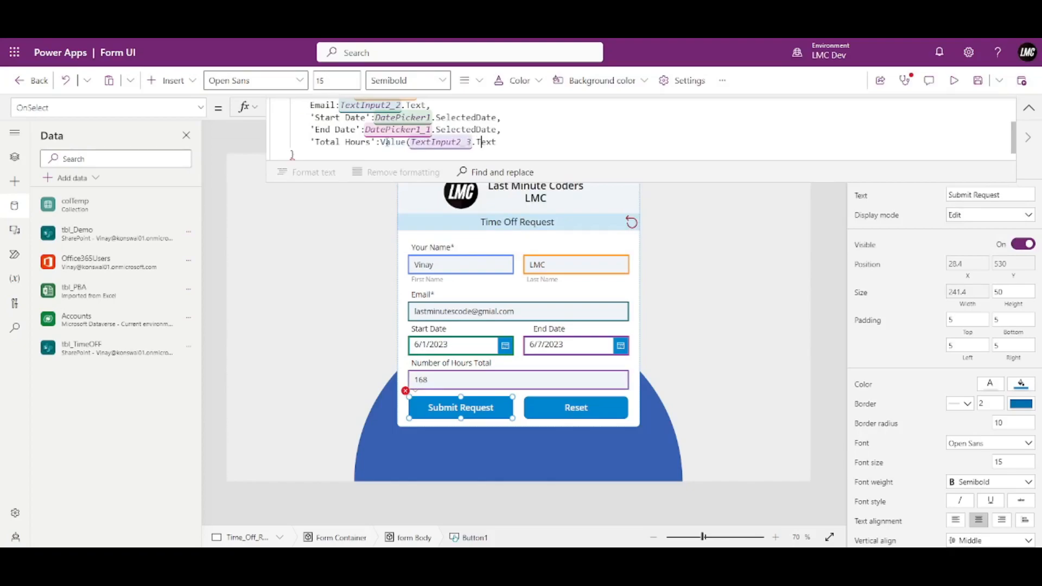
text())
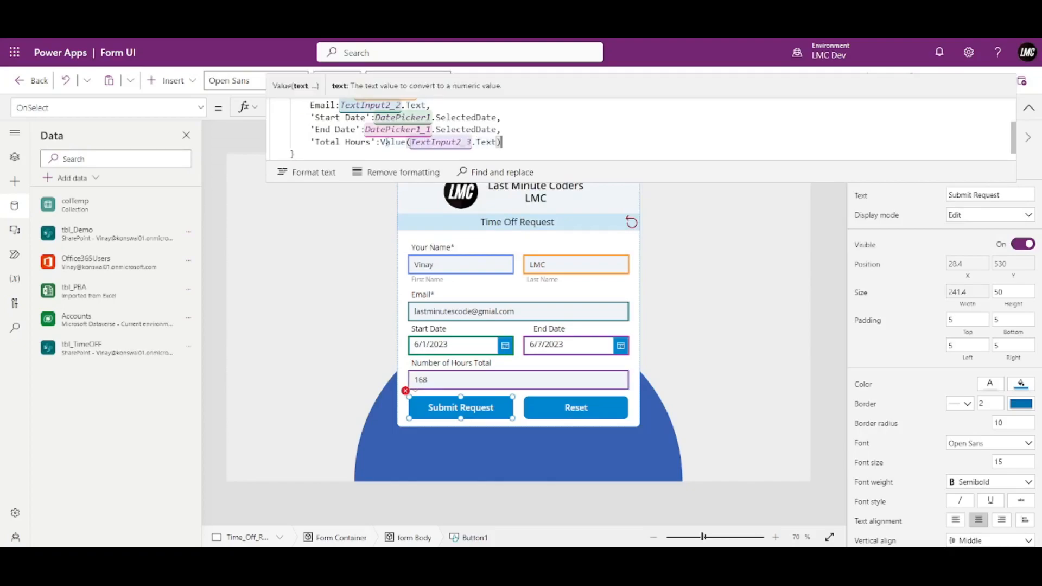
scroll(595, 147, up, 2)
scroll(595, 147, down, 3)
scroll(591, 133, up, 3)
scroll(591, 133, down, 3)
Preview the app and submit a request, which shows the Title-required Patch error; dismiss it and exit preview.
click(1022, 109)
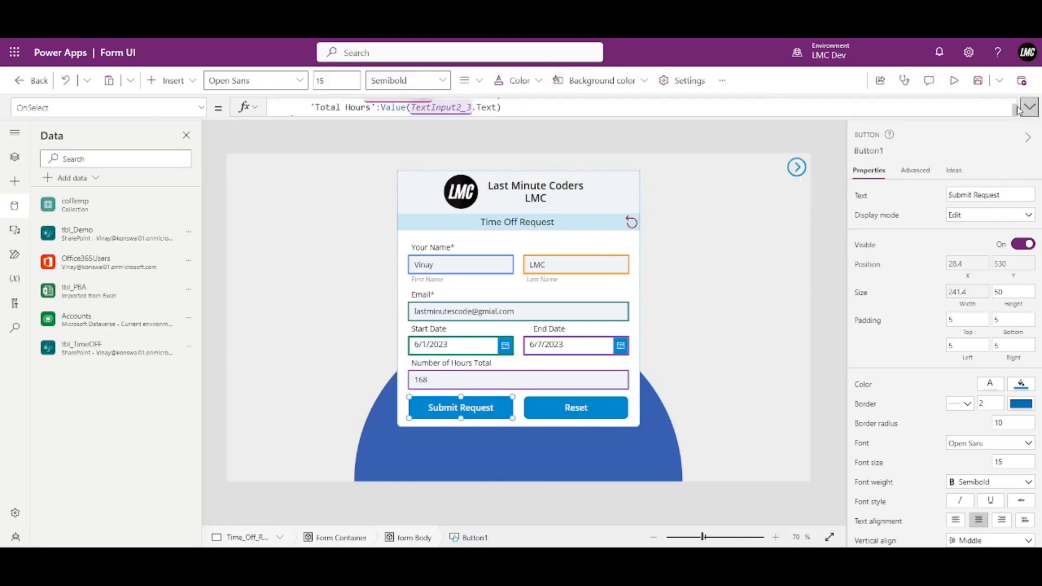
click(961, 80)
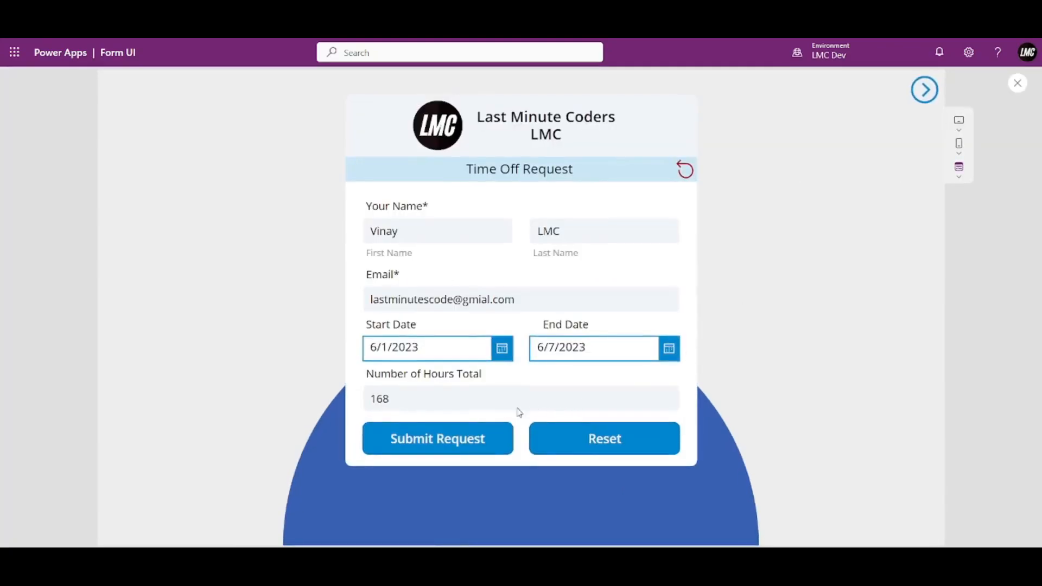
click(461, 445)
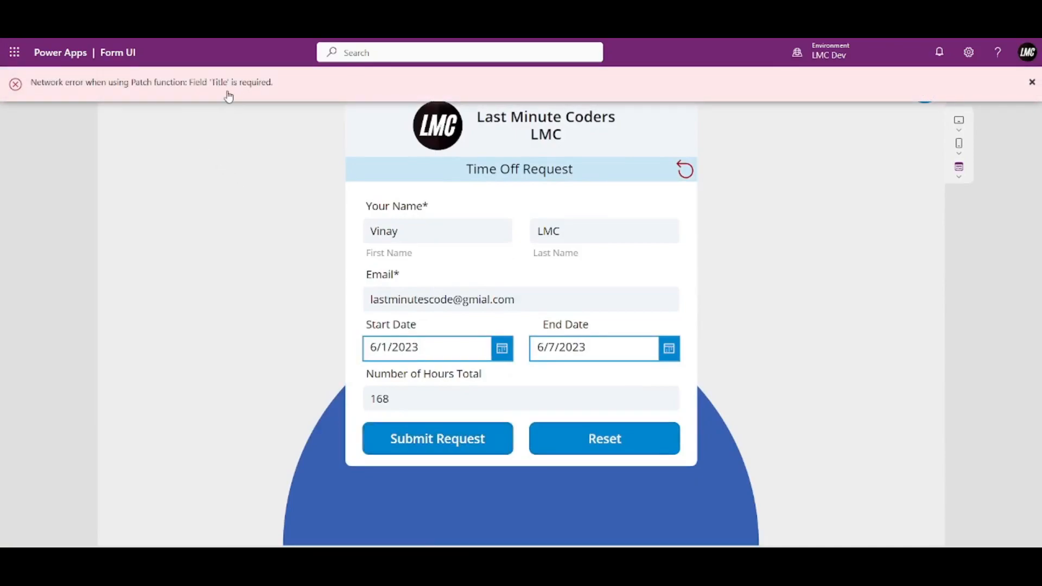
click(1032, 82)
key(Escape)
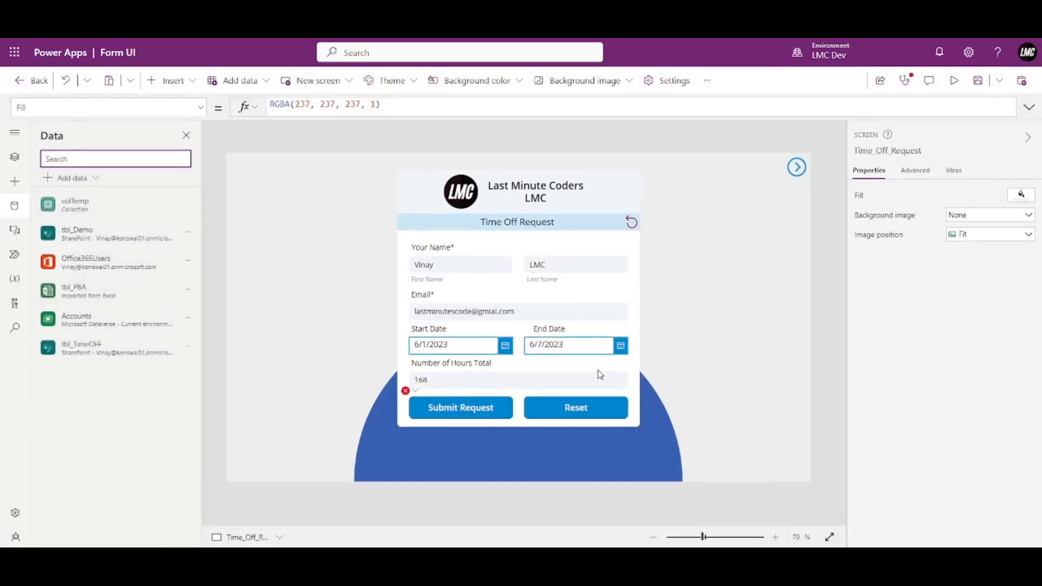
Add Title:"New Record" to the Patch record in the Submit Request button's OnSelect.
click(426, 273)
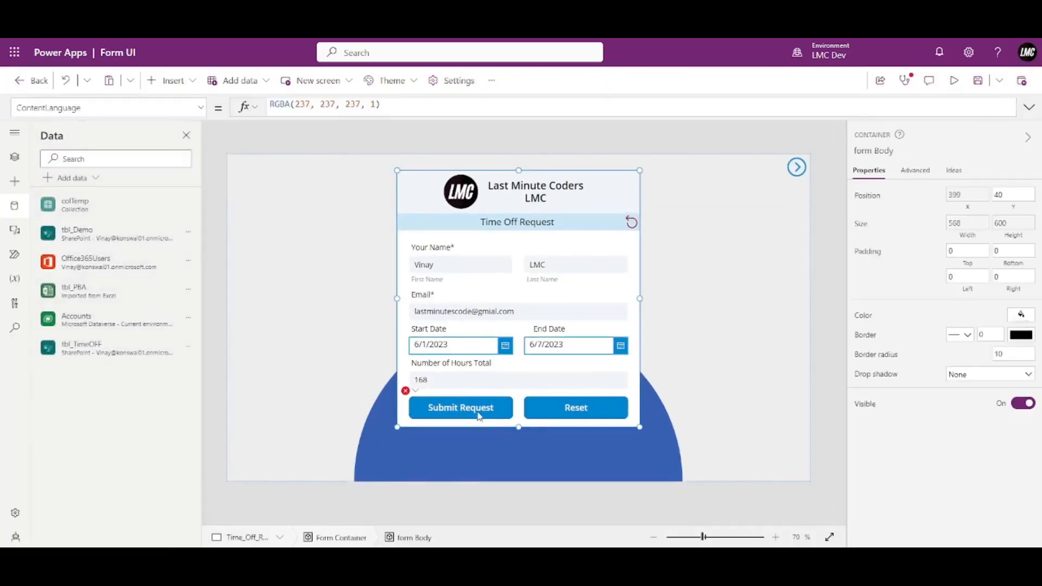
click(451, 399)
click(1029, 107)
click(360, 126)
scroll(424, 135, down, 2)
click(511, 134)
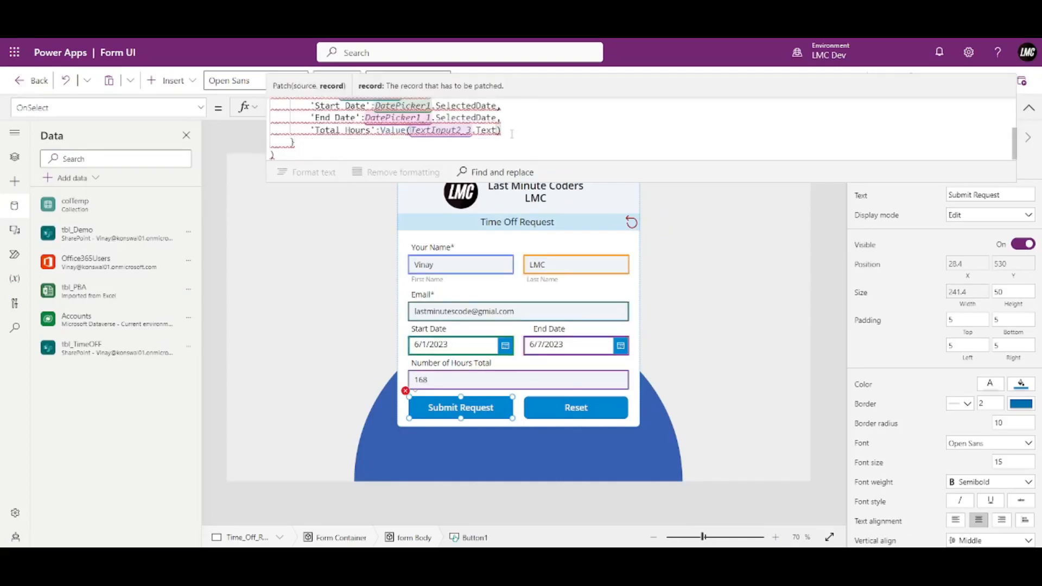
text(,)
key(Return)
text(Title)
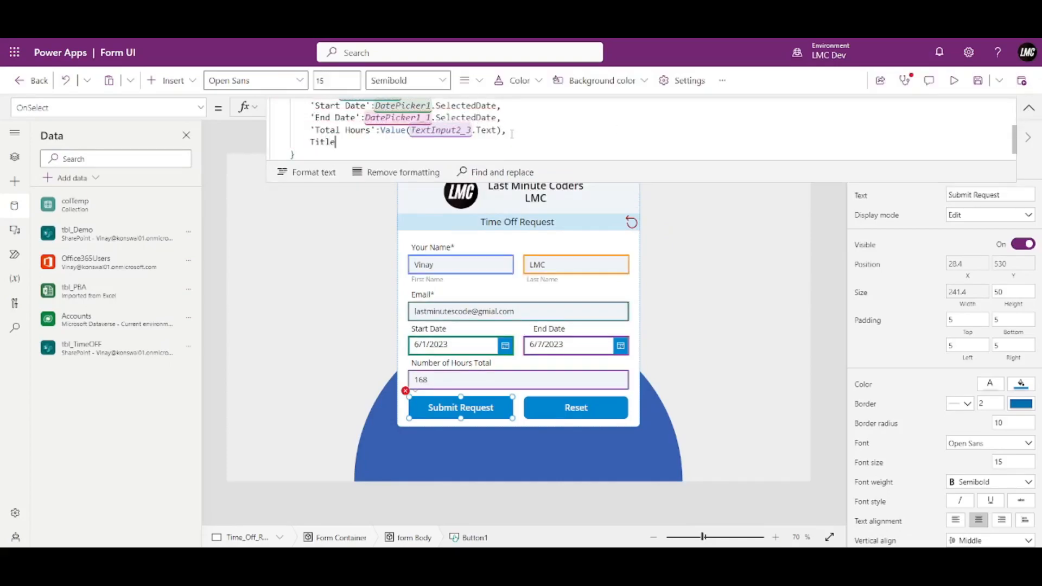
text(:")
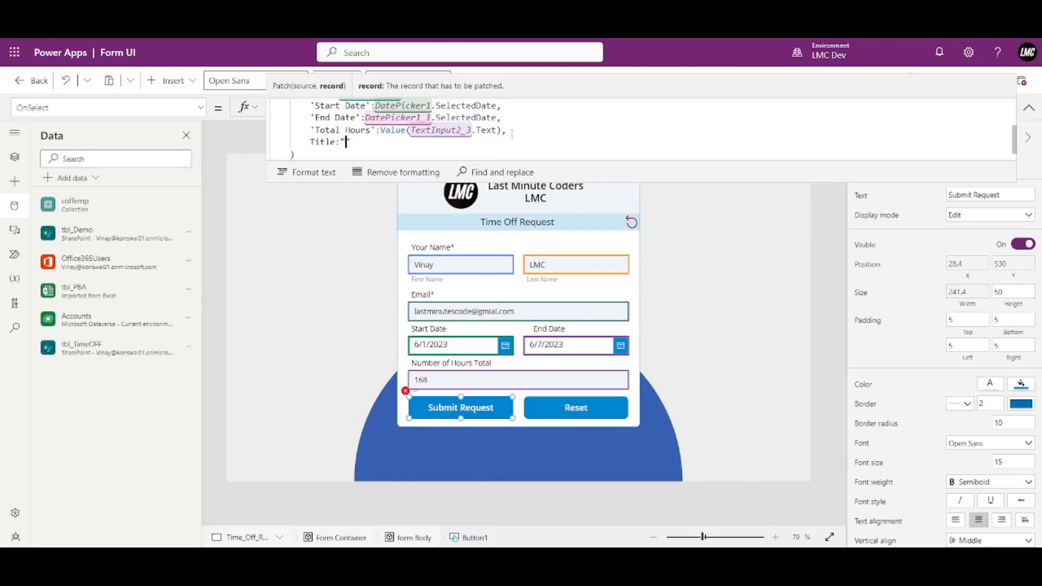
text(New Re)
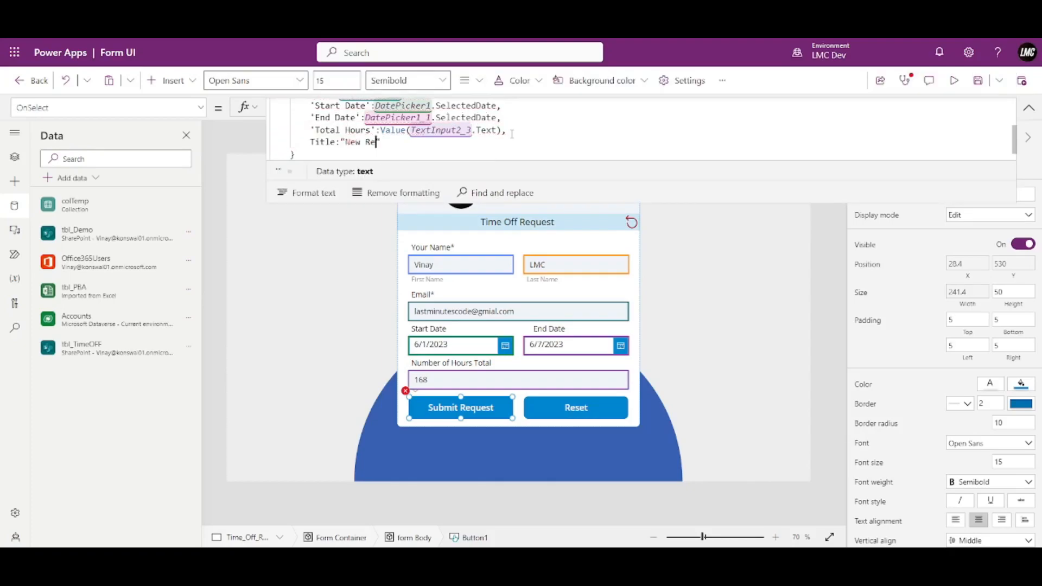
text(cord")
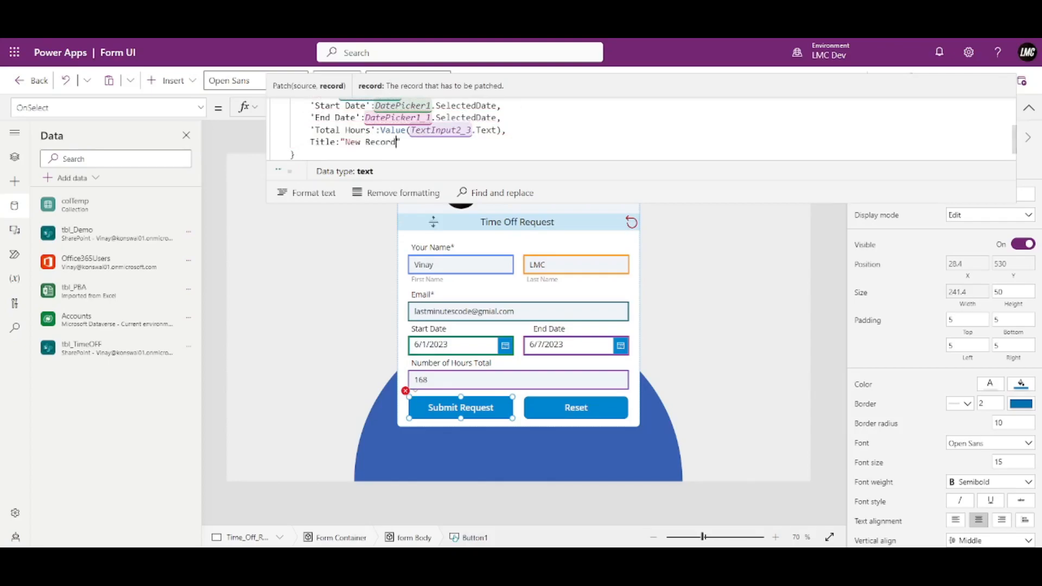
click(1029, 107)
Preview the app and submit the request so it saves as a New Record item in tbl_TimeOFF.
click(955, 83)
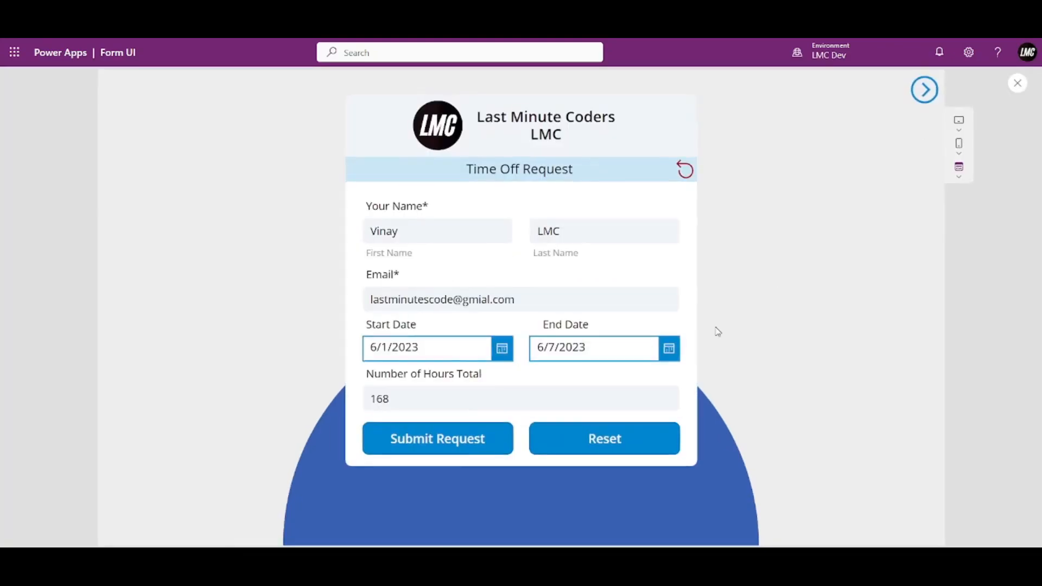
click(447, 452)
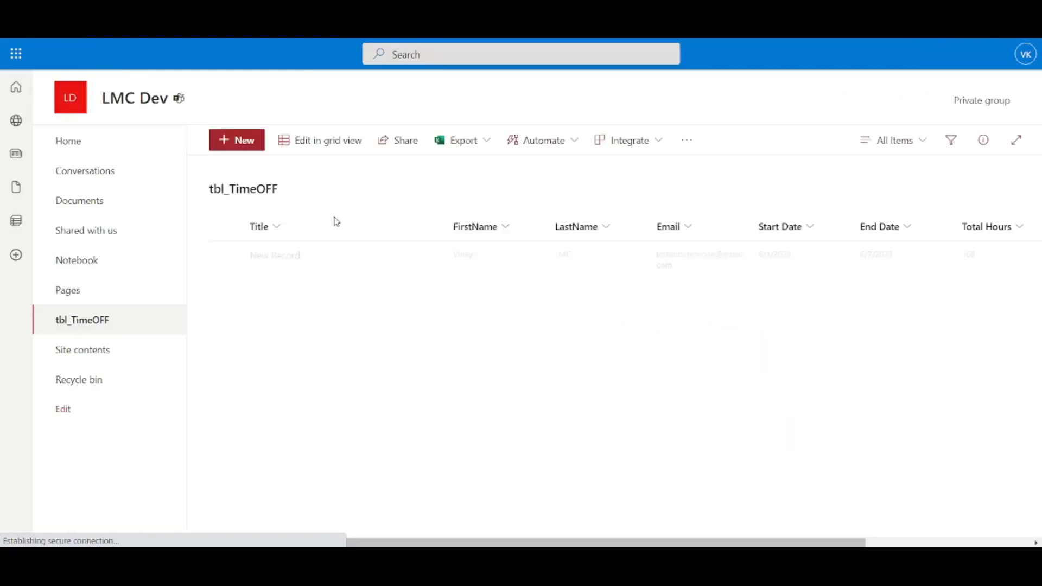
Review the New Record row's columns (6/1/2023–6/7/2023, 168 hours), then close the Power Apps preview.
drag(354, 543, 368, 542)
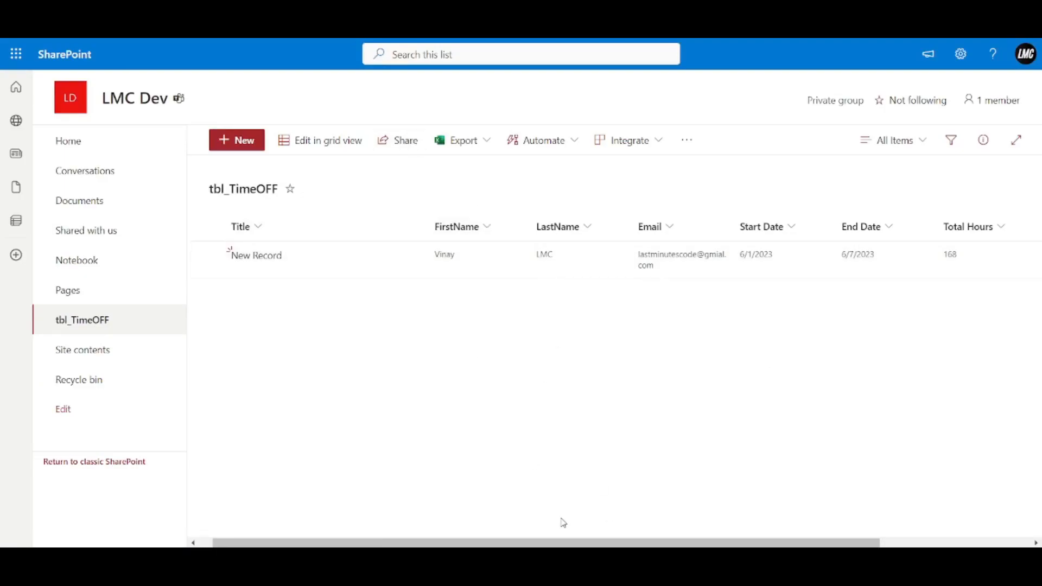
drag(617, 541, 743, 339)
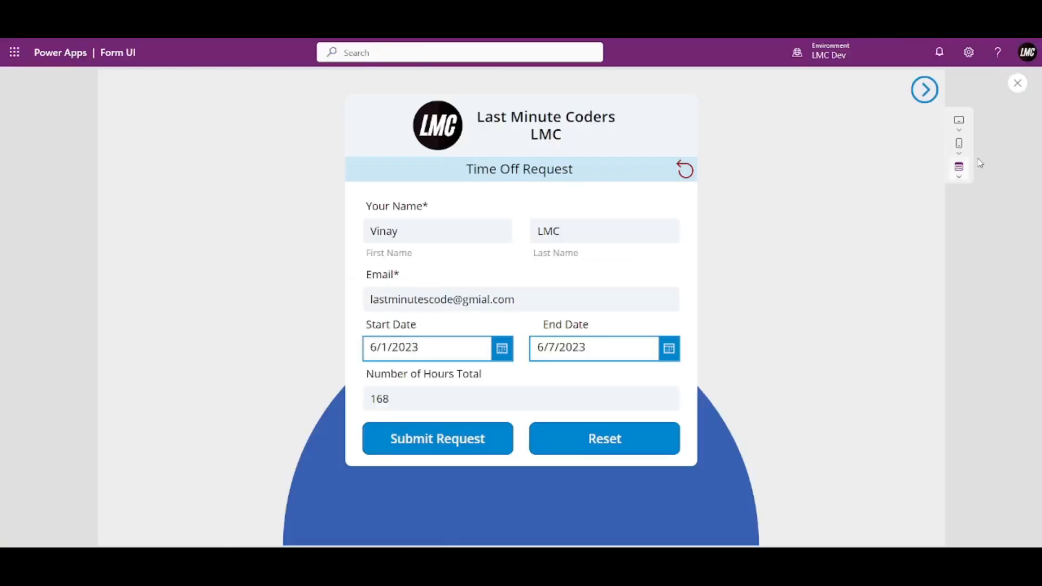
click(1018, 83)
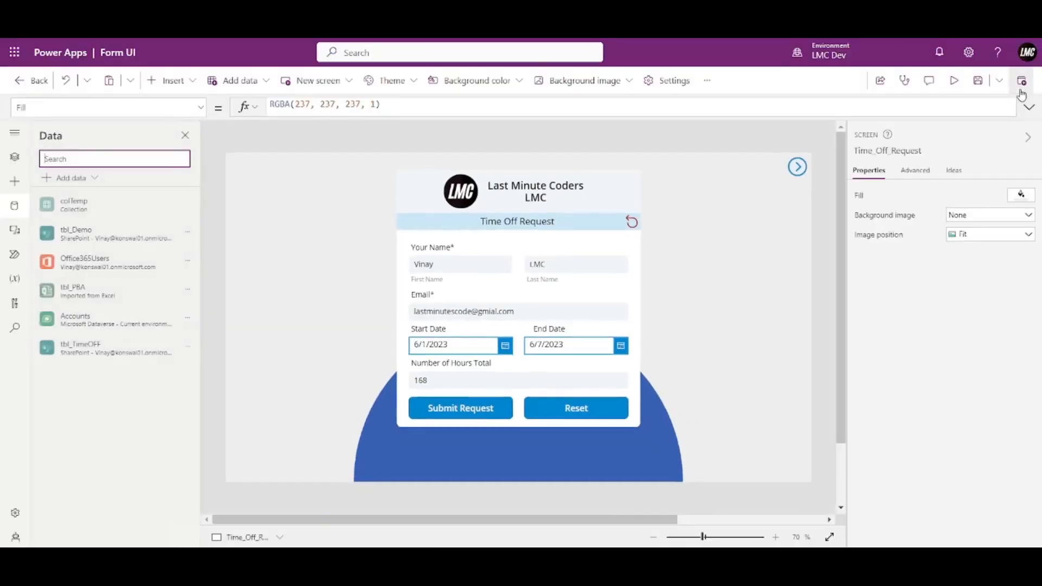
Replace the inner If(IsBlank…DateDiff…) block in TextInput2_3's Default formula with an empty string "".
click(500, 381)
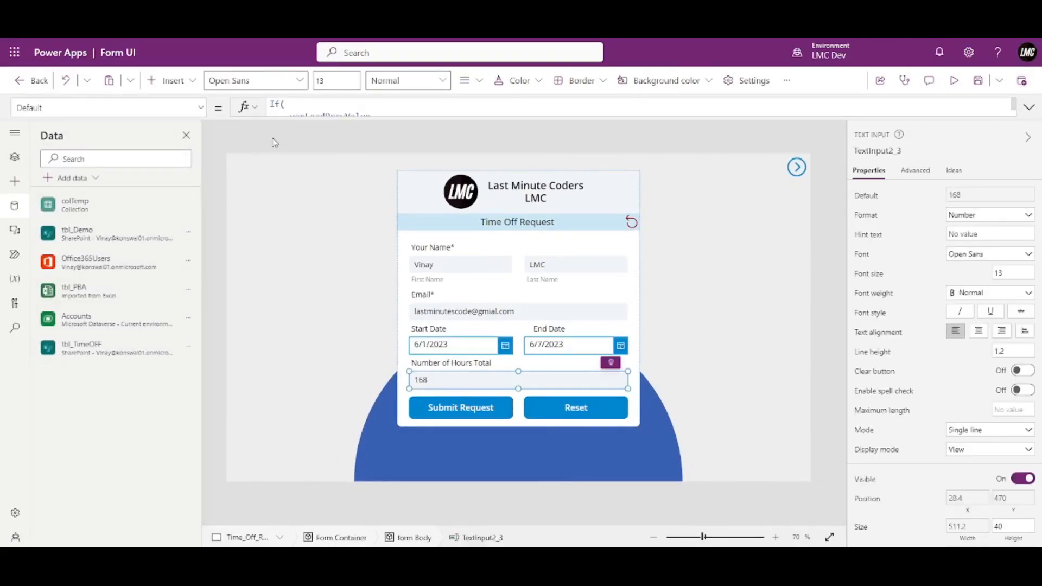
click(1029, 107)
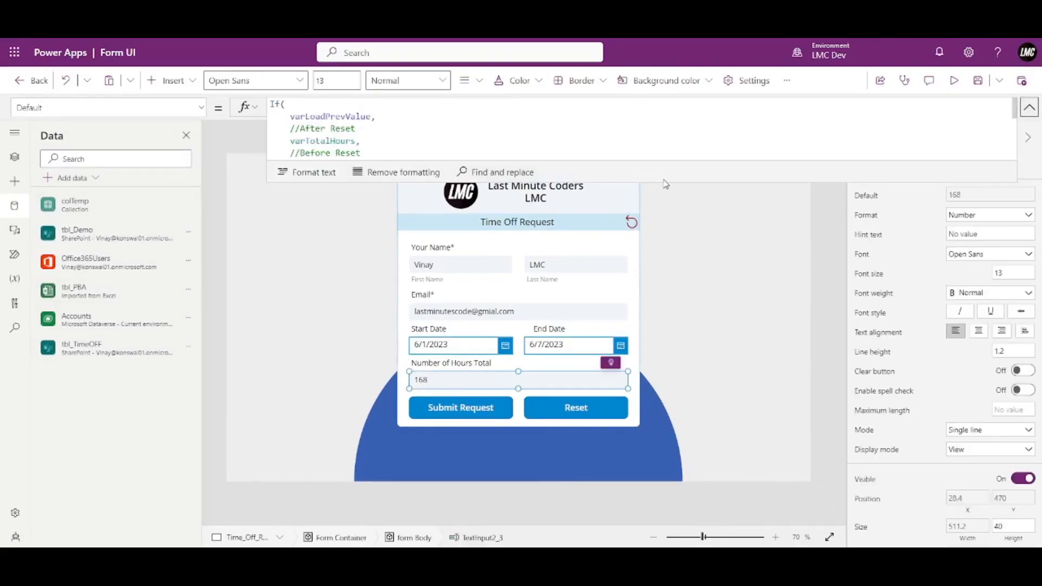
drag(666, 185, 653, 312)
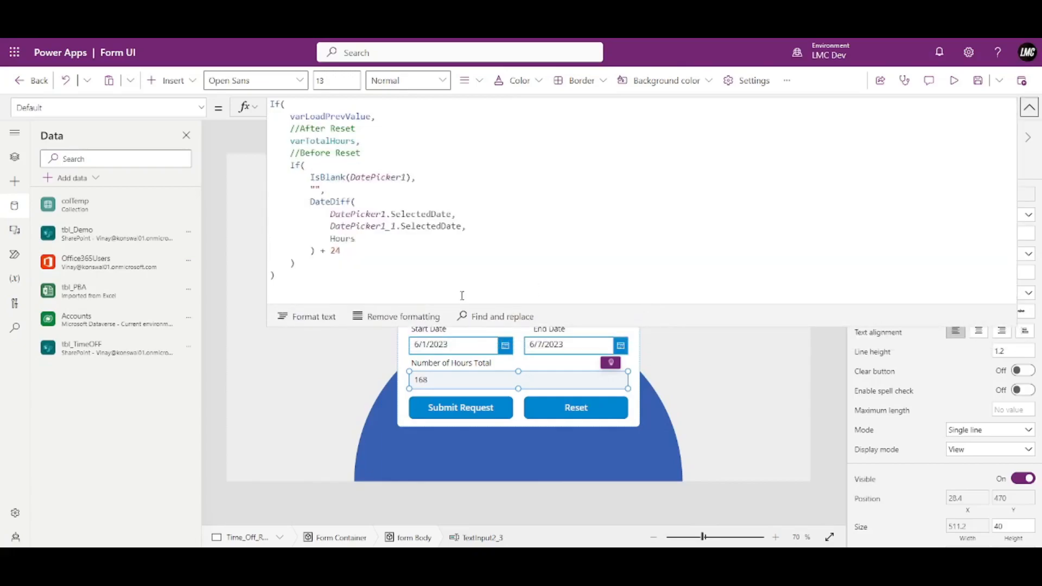
mouse_move(308, 259)
mouse_down()
mouse_move(279, 213)
mouse_move(292, 166)
mouse_up()
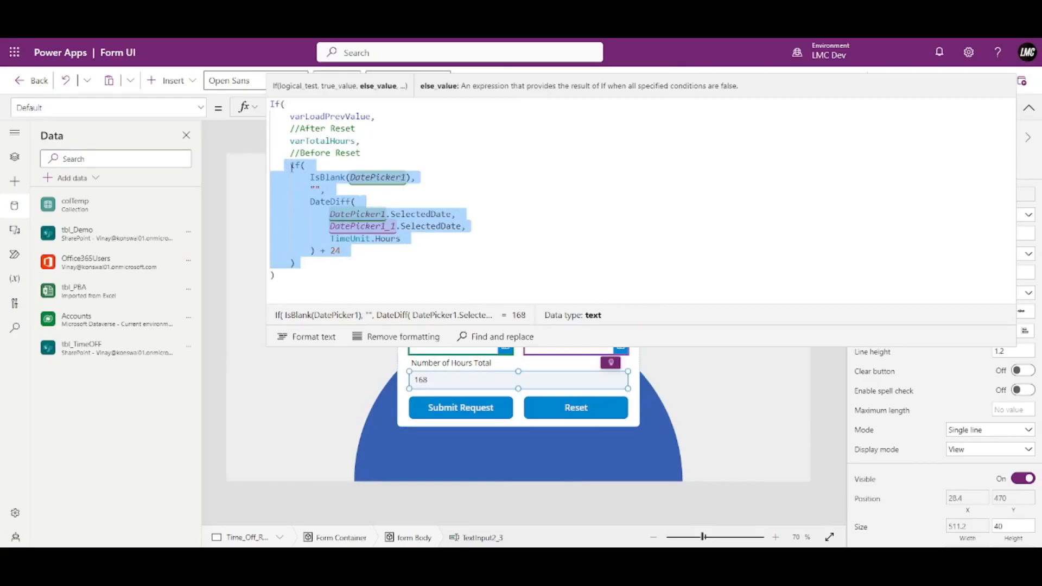
key(BackSpace)
text("")
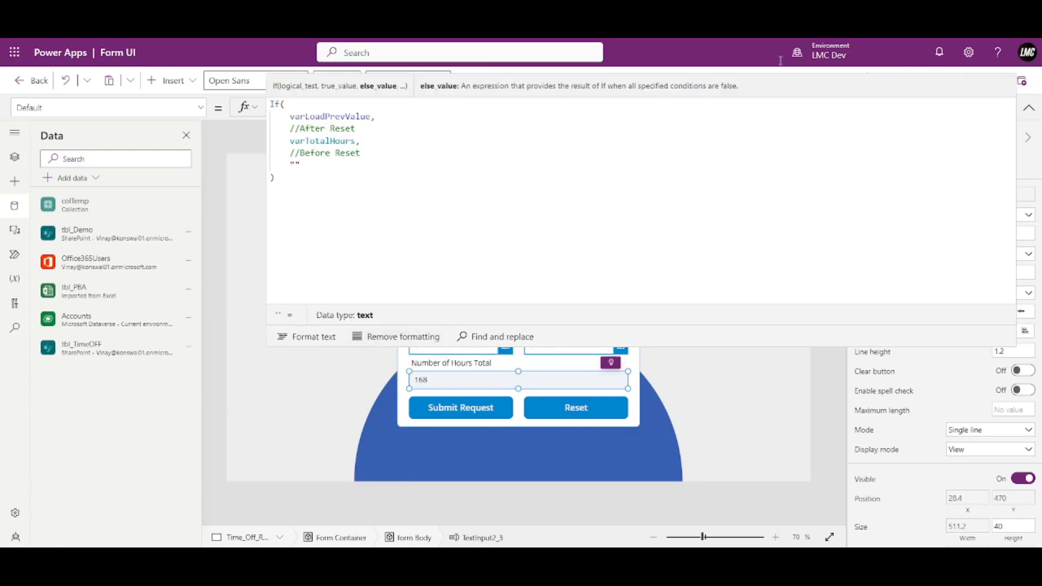
click(1029, 107)
In preview, reset the form and pick Start Date 6/1/2023 and End Date 6/7/2023, then close preview.
click(954, 81)
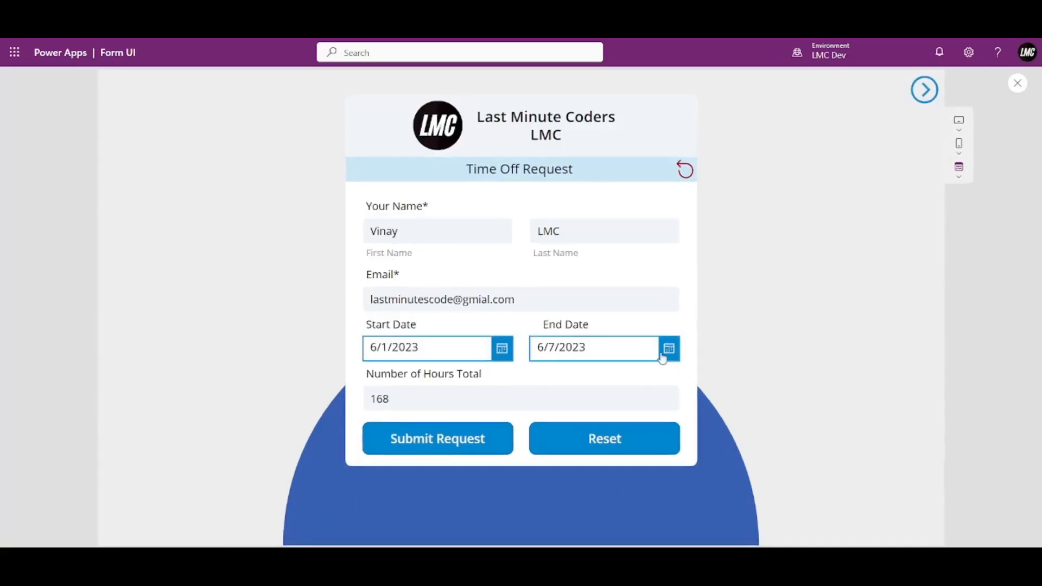
click(625, 445)
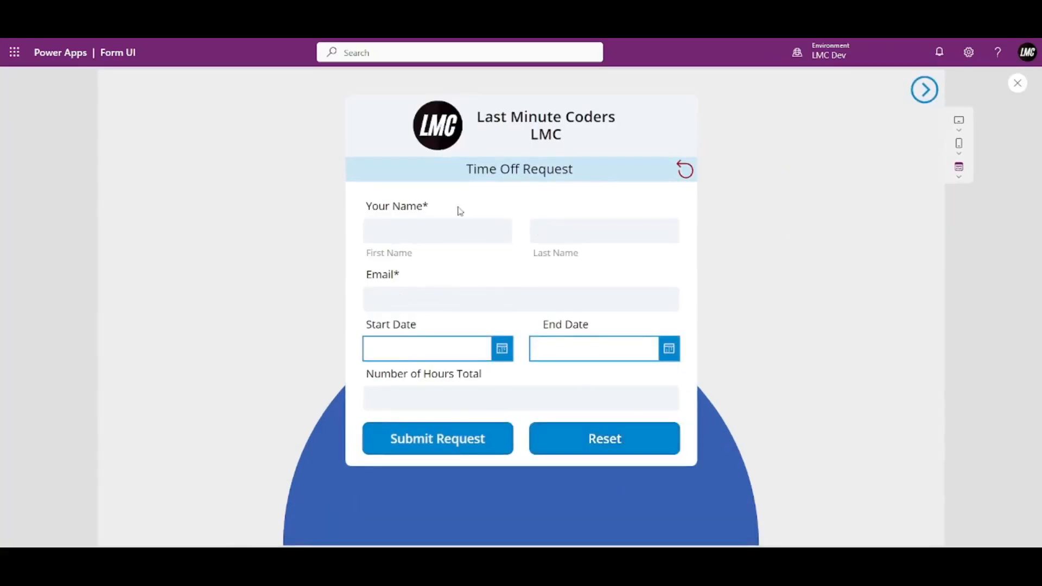
click(501, 350)
click(501, 386)
click(494, 522)
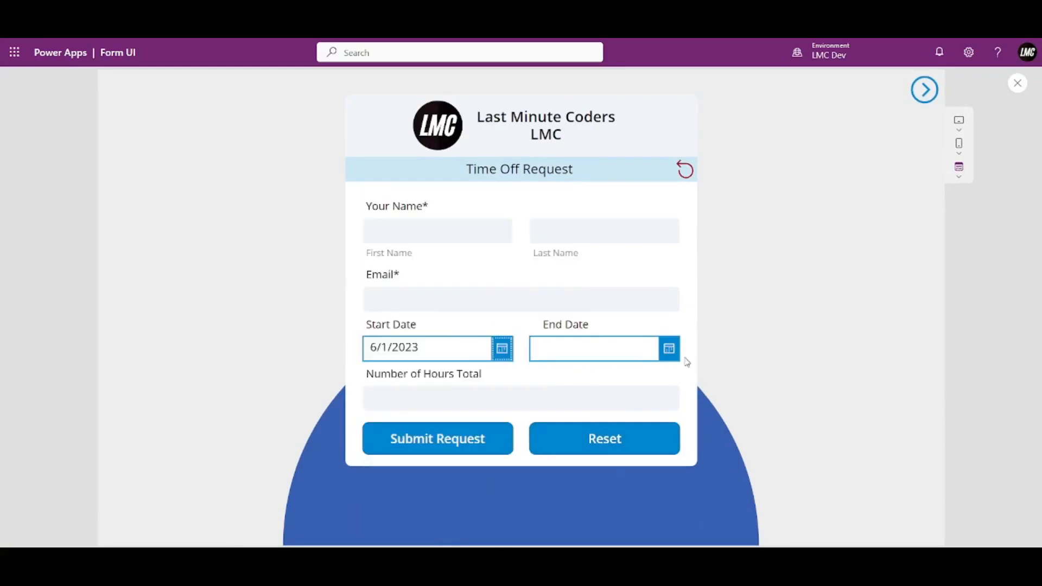
click(670, 350)
click(637, 414)
click(656, 524)
click(1016, 82)
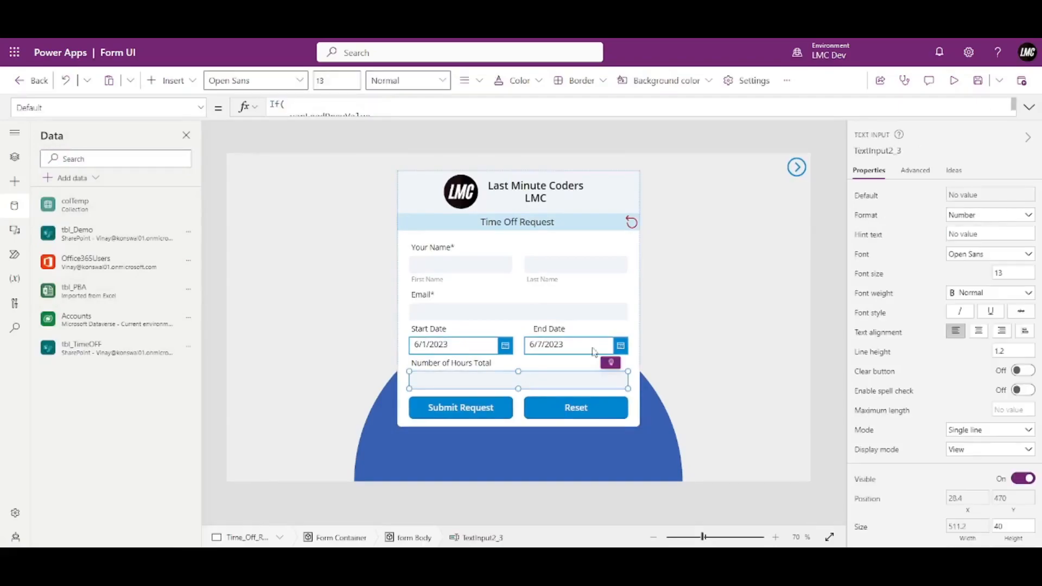
Switch the hours field's Display mode from View to Edit, then enter 545 in it during preview.
click(982, 455)
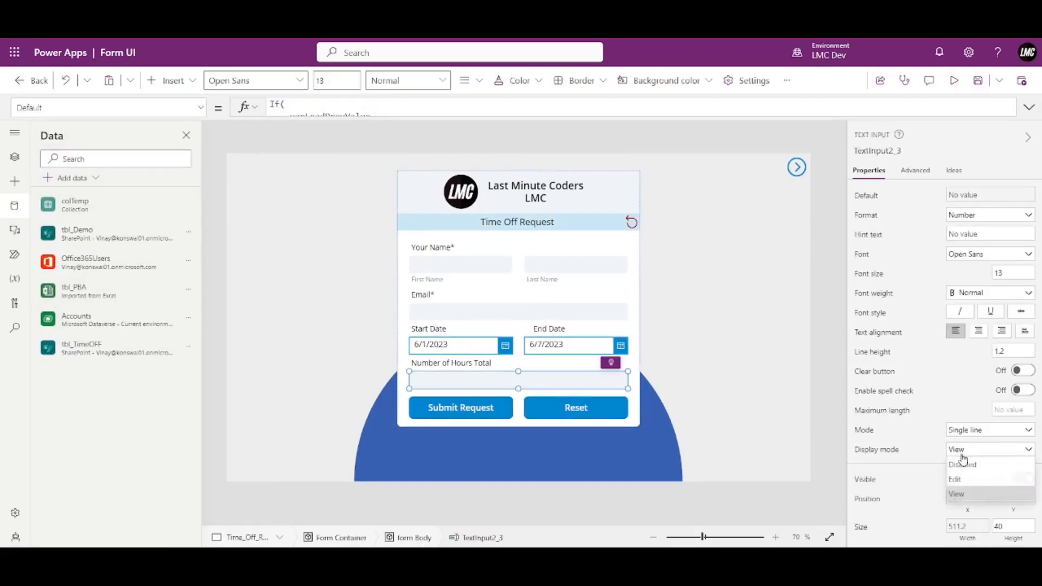
click(960, 478)
click(954, 81)
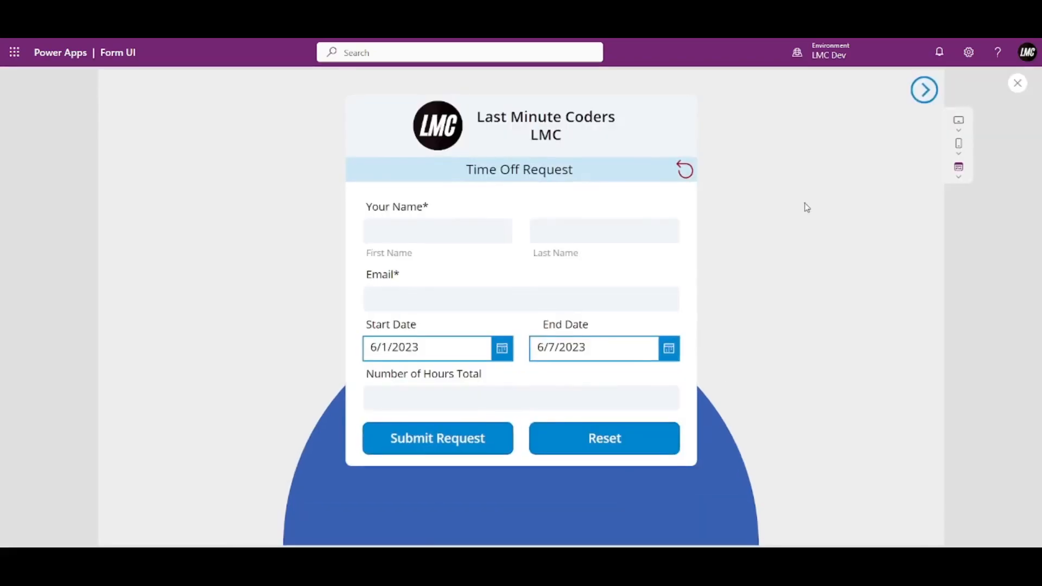
click(536, 395)
text(545)
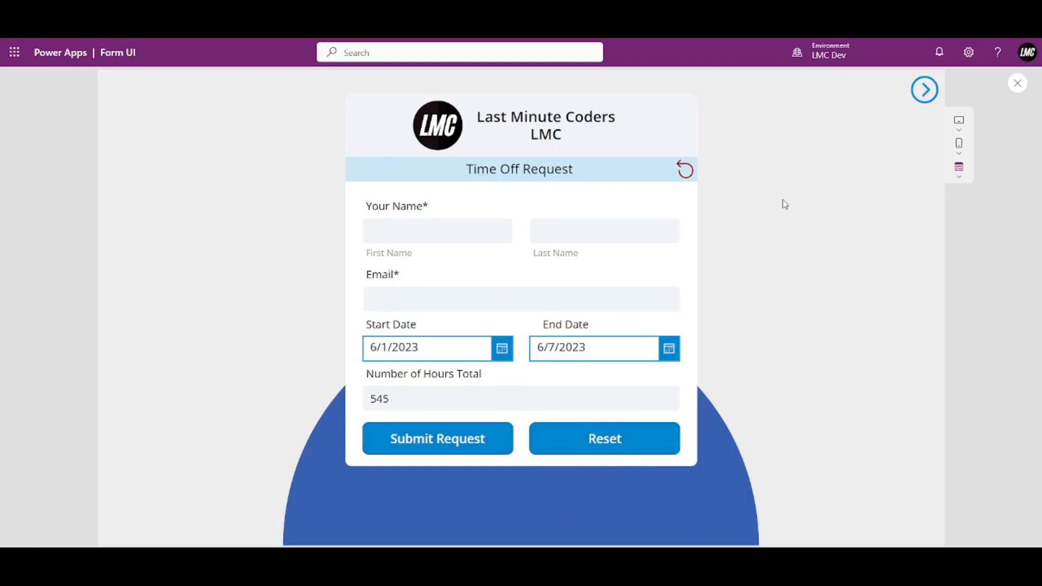
click(1017, 84)
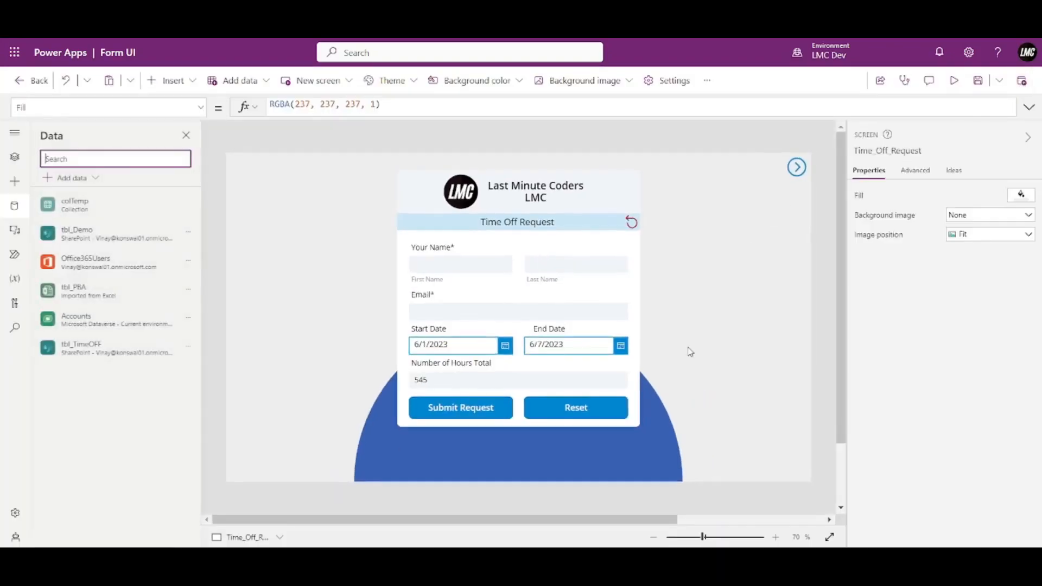
click(519, 388)
click(1028, 108)
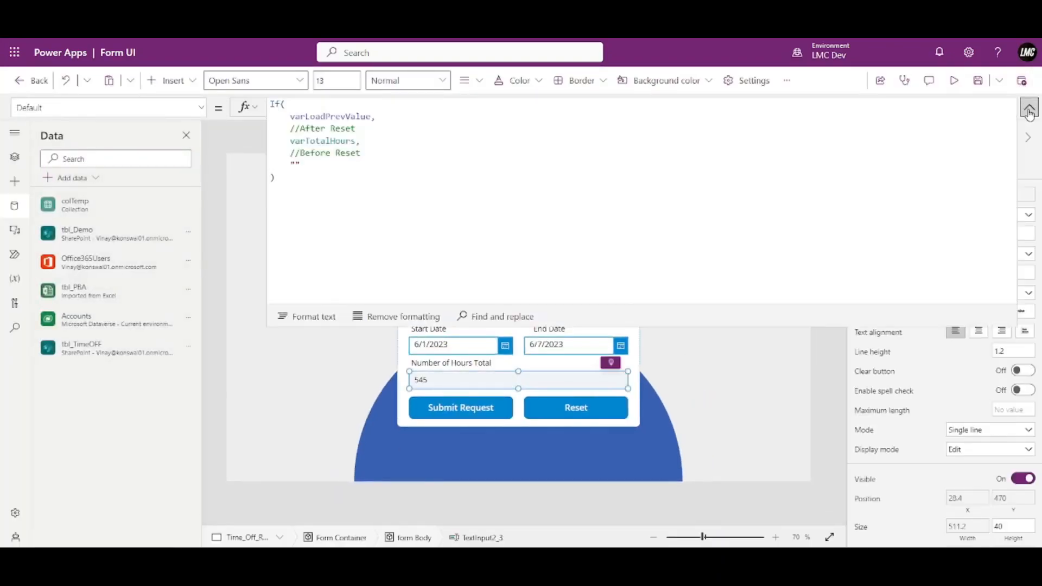
mouse_move(328, 163)
mouse_down()
mouse_move(269, 166)
mouse_move(295, 164)
mouse_up()
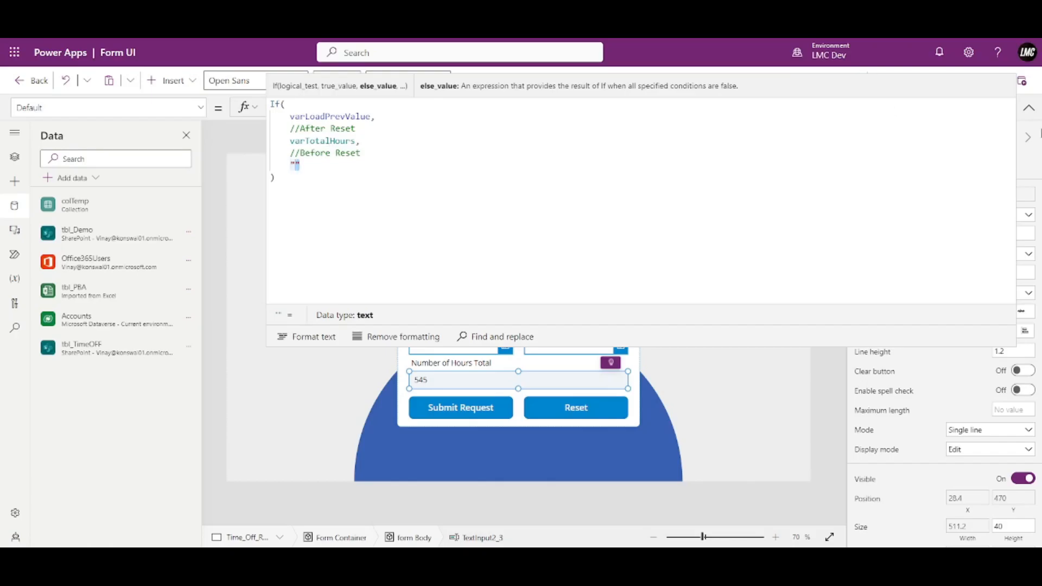
click(1028, 108)
click(954, 81)
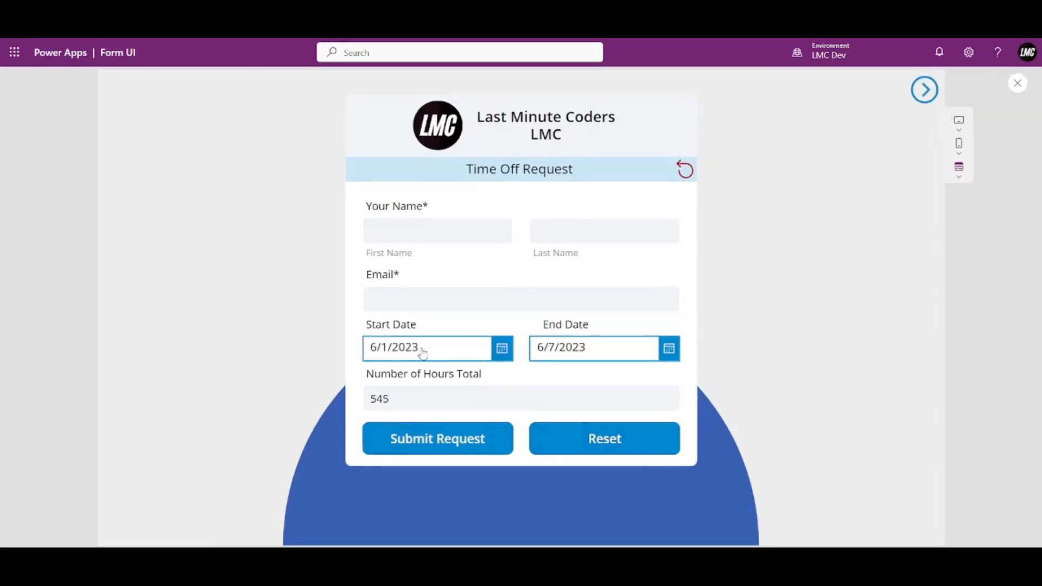
click(617, 441)
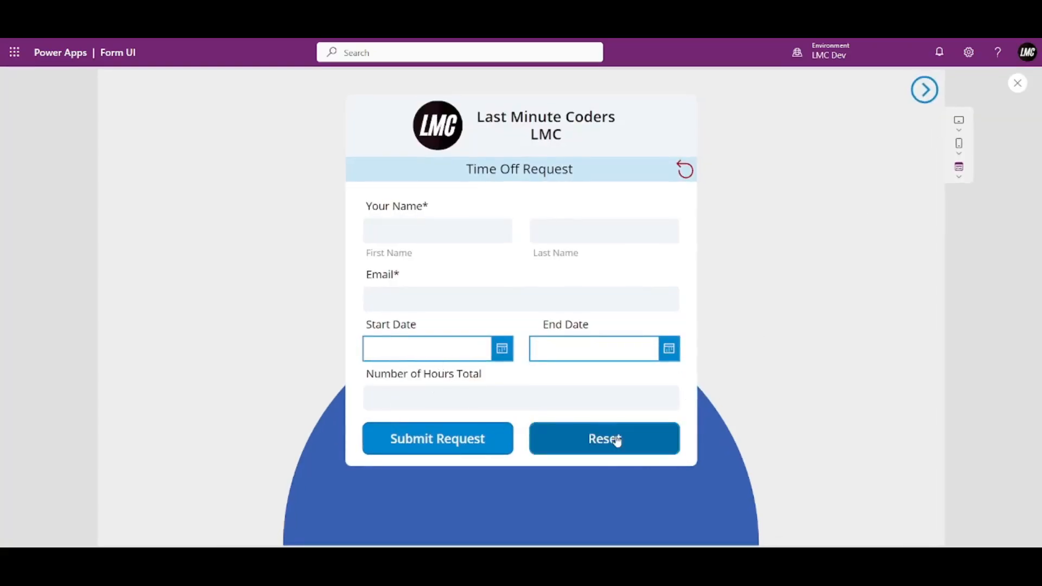
right_click(688, 175)
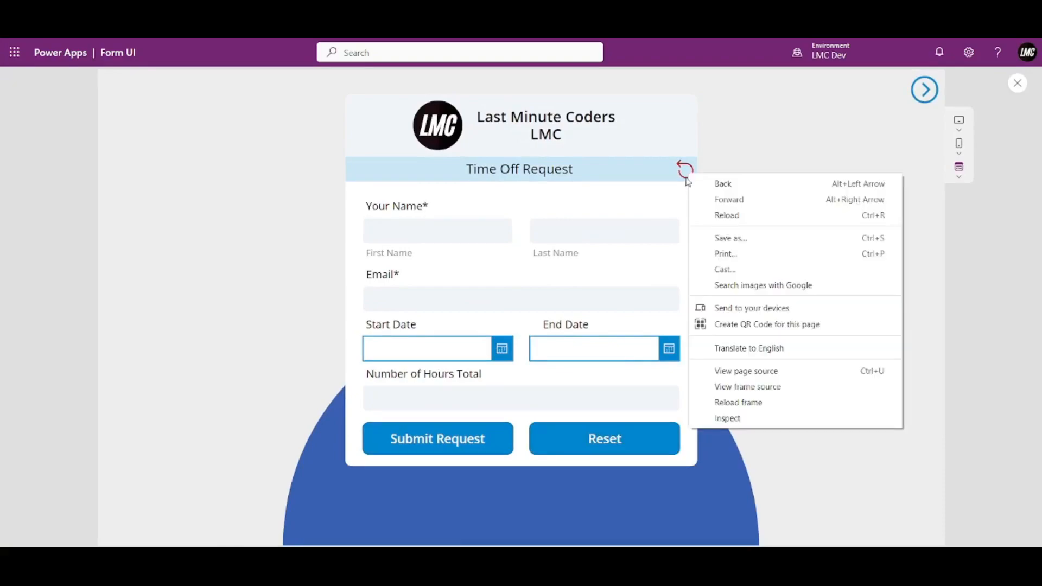
click(767, 137)
click(685, 170)
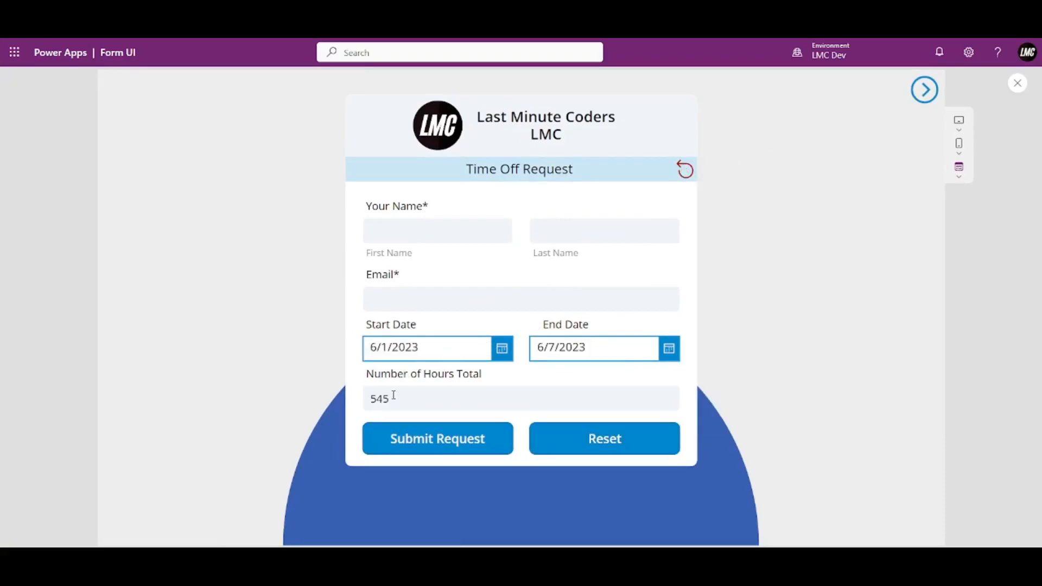
click(1018, 83)
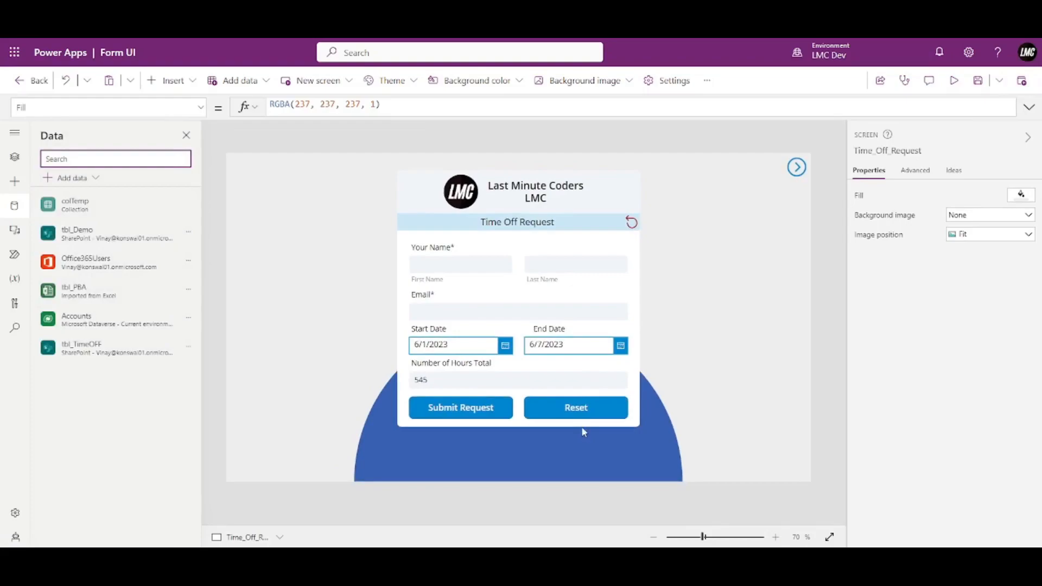
click(576, 412)
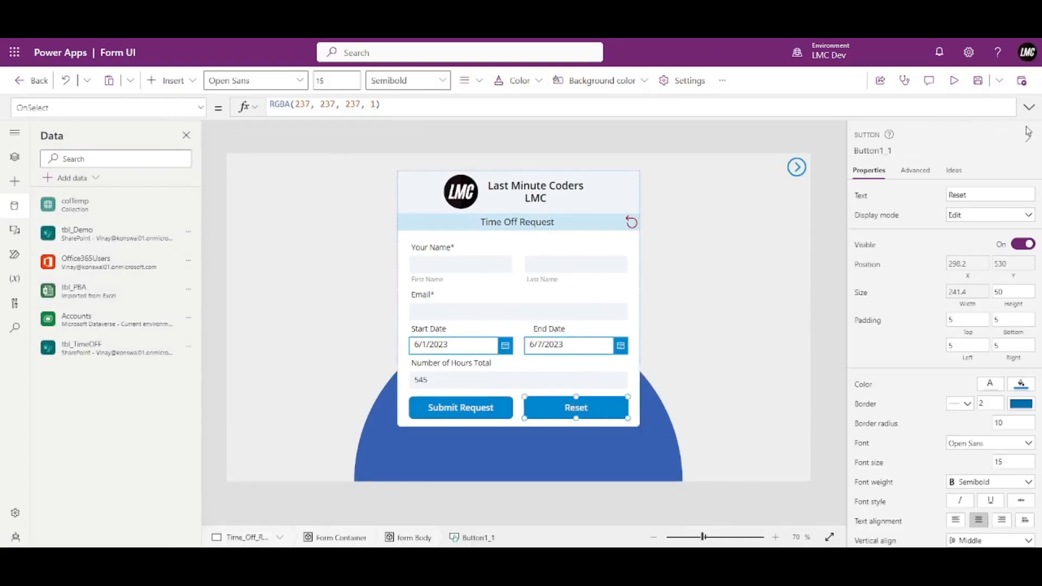
Select the hours text input and highlight the "" fallback in its Default If() formula.
click(432, 378)
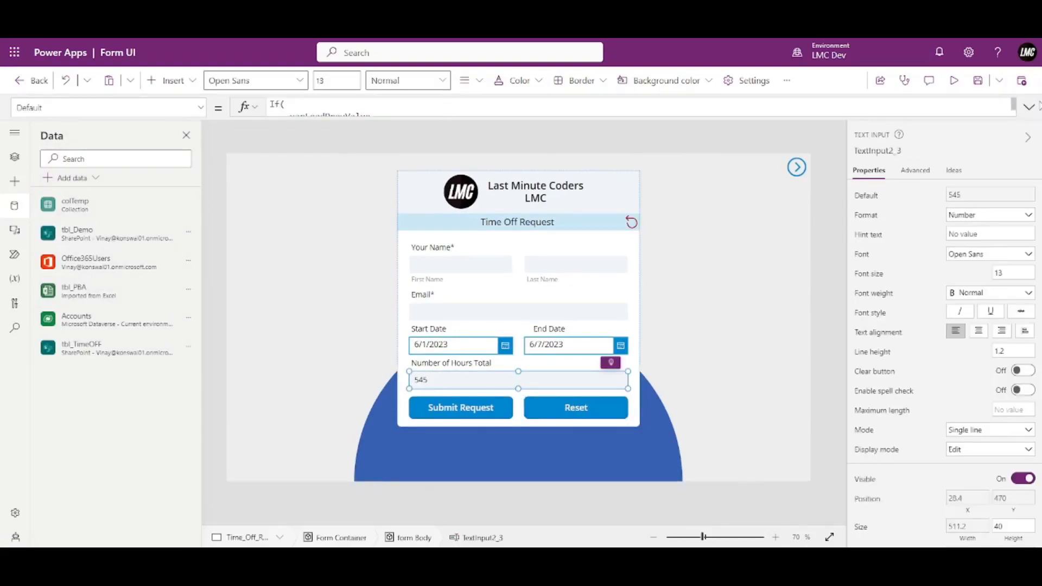
click(1030, 107)
double_click(344, 140)
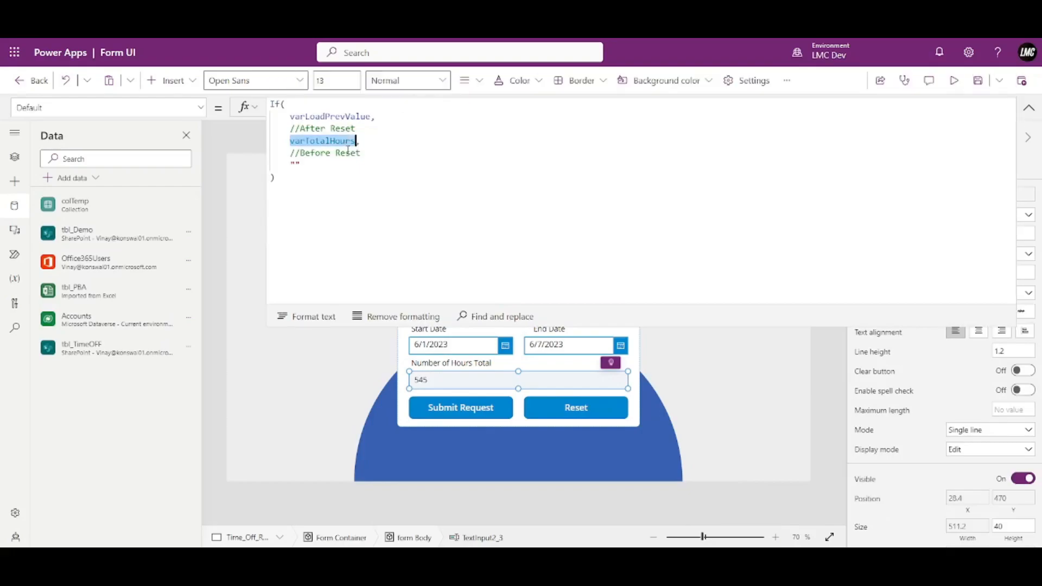
click(311, 167)
drag(310, 168, 291, 168)
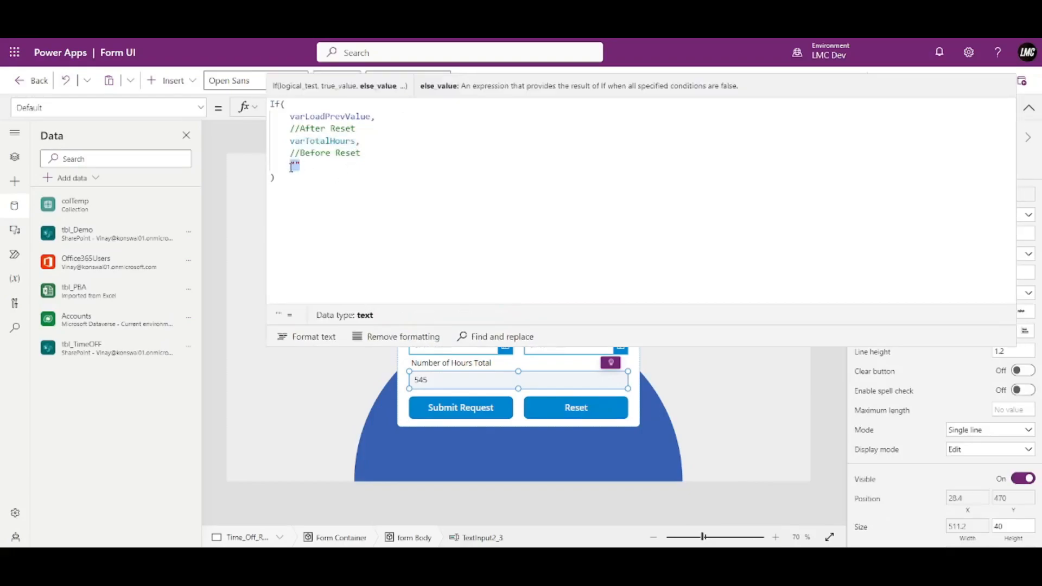
Replace it with DateDiff(DatePicker1.SelectedDate,DatePicker1_1.SelectedDate) and run the app.
text(Da)
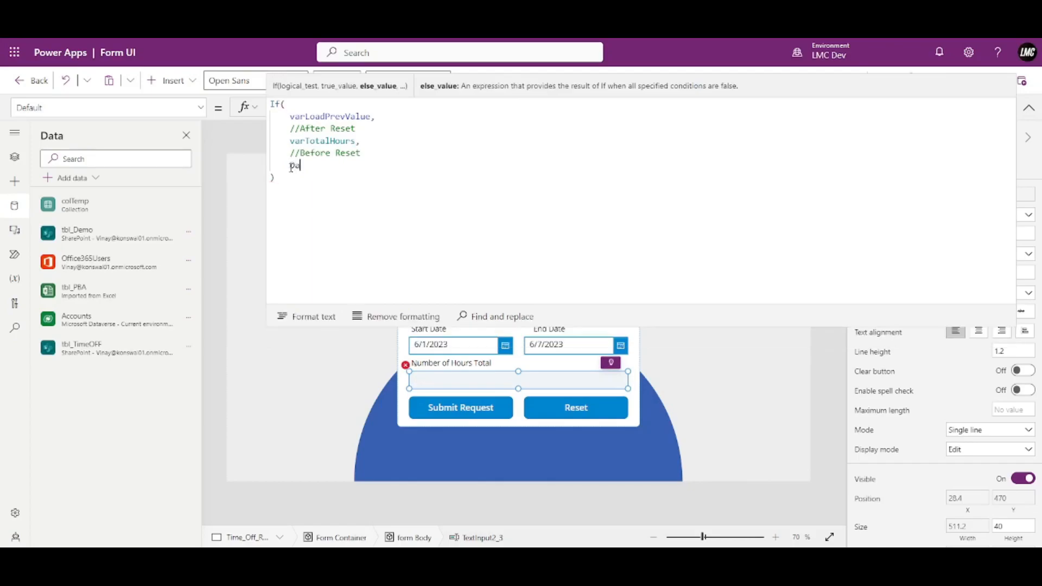
text(teDiff()
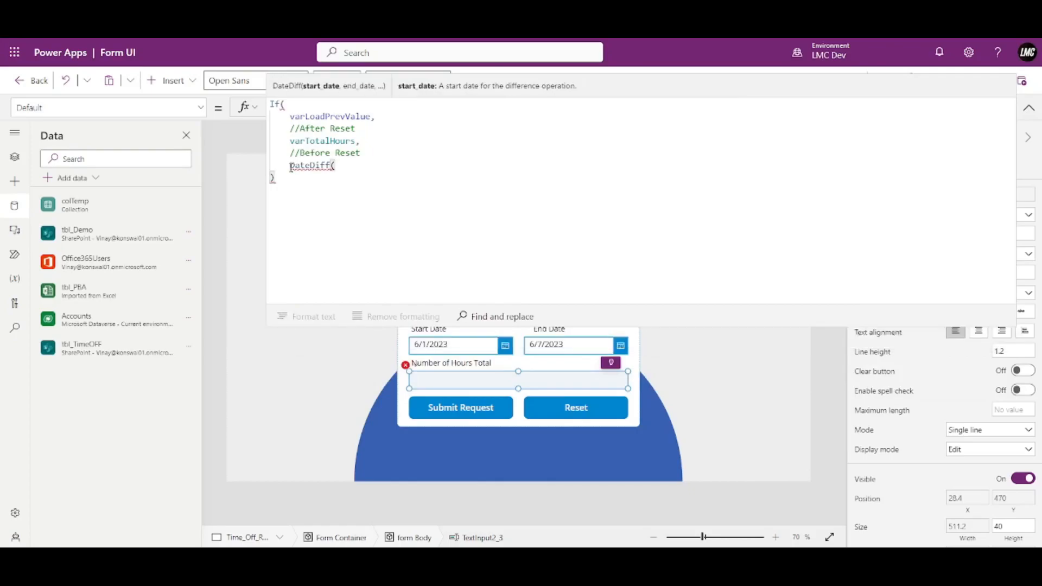
text(Star)
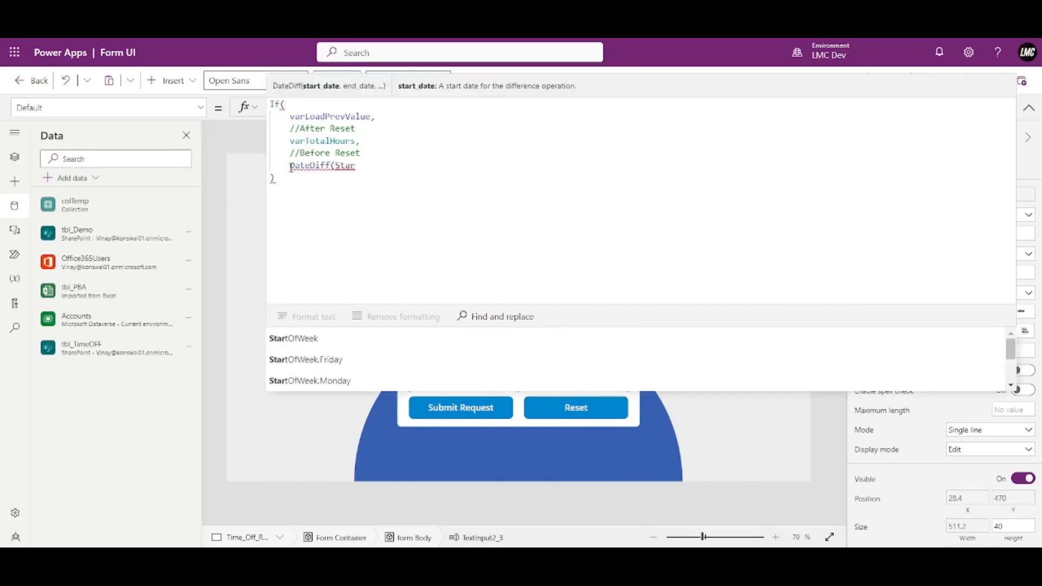
key(BackSpace)
key(BackSpace)
key(BackSpace)
key(BackSpace)
text(DatePic)
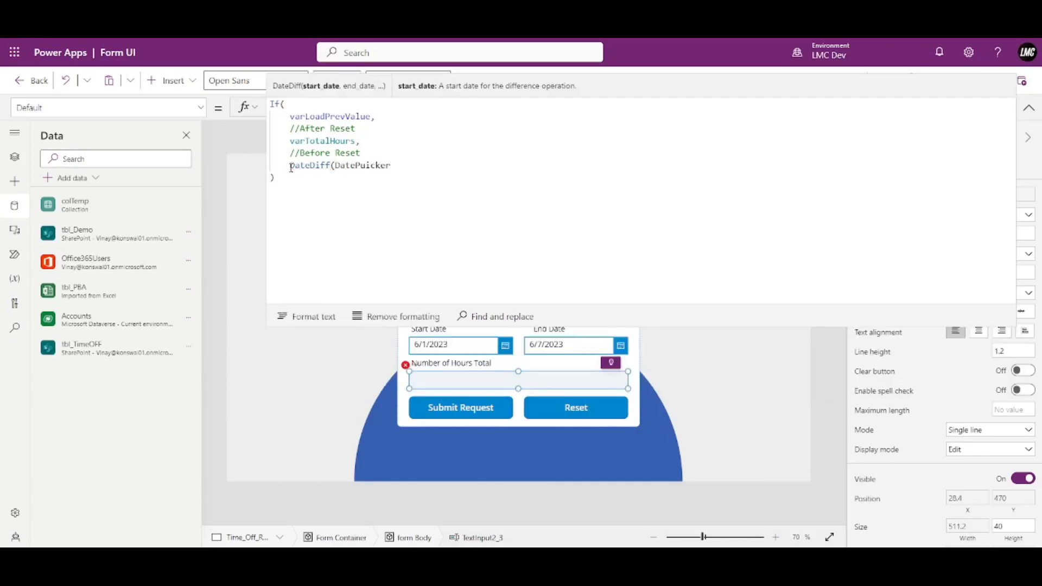
text(ker1.SelectedDate)
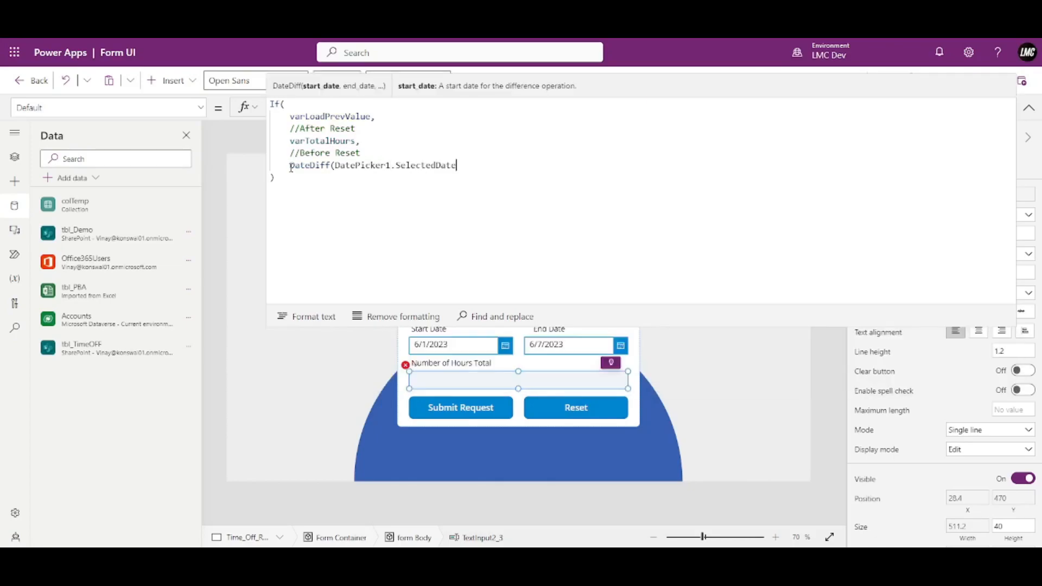
text(,DatePicker)
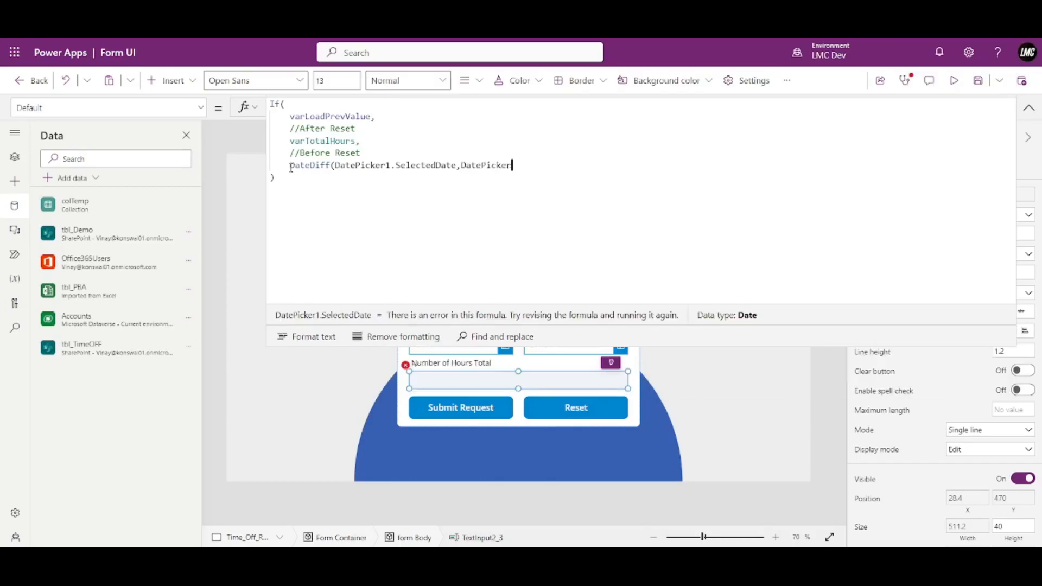
key(Down)
key(Down)
key(Down)
key(Tab)
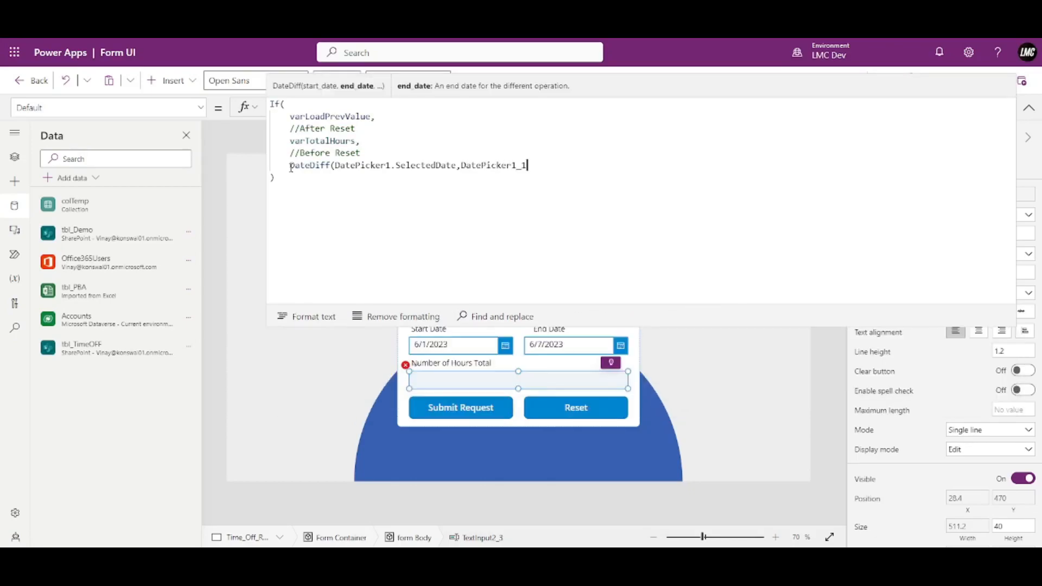
text(.Selecte)
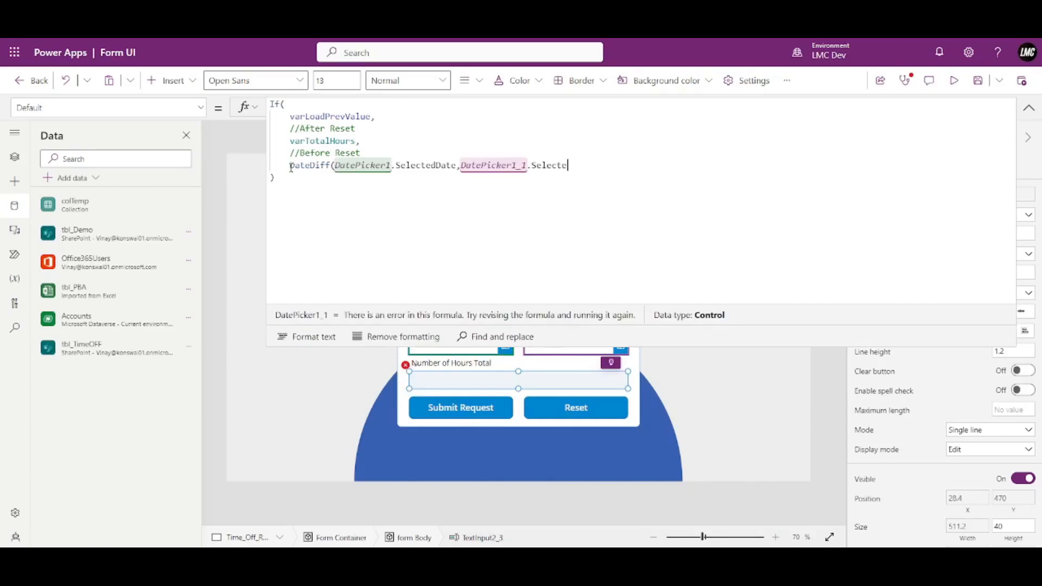
text(d)
key(Tab)
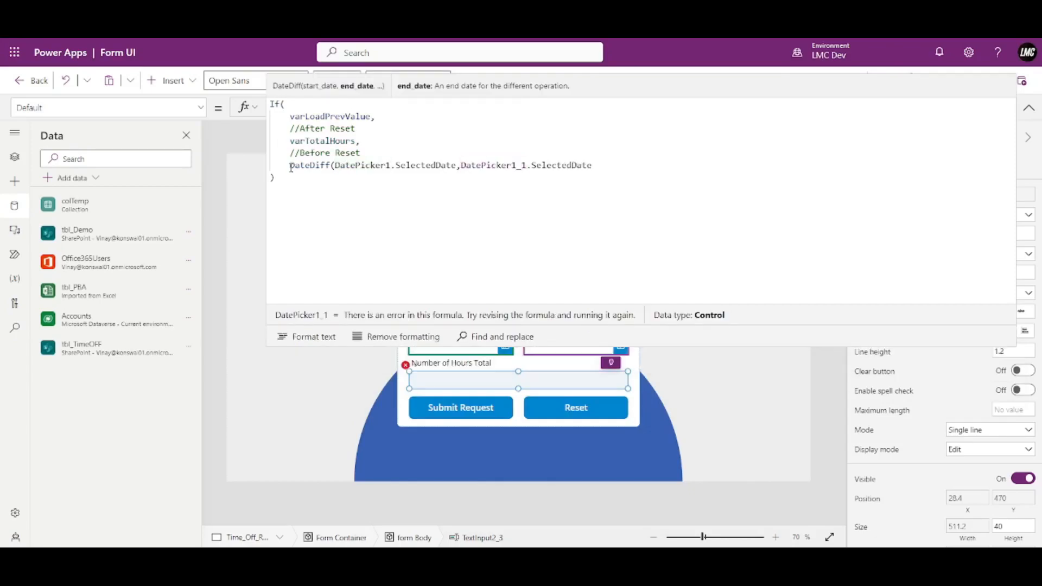
text())
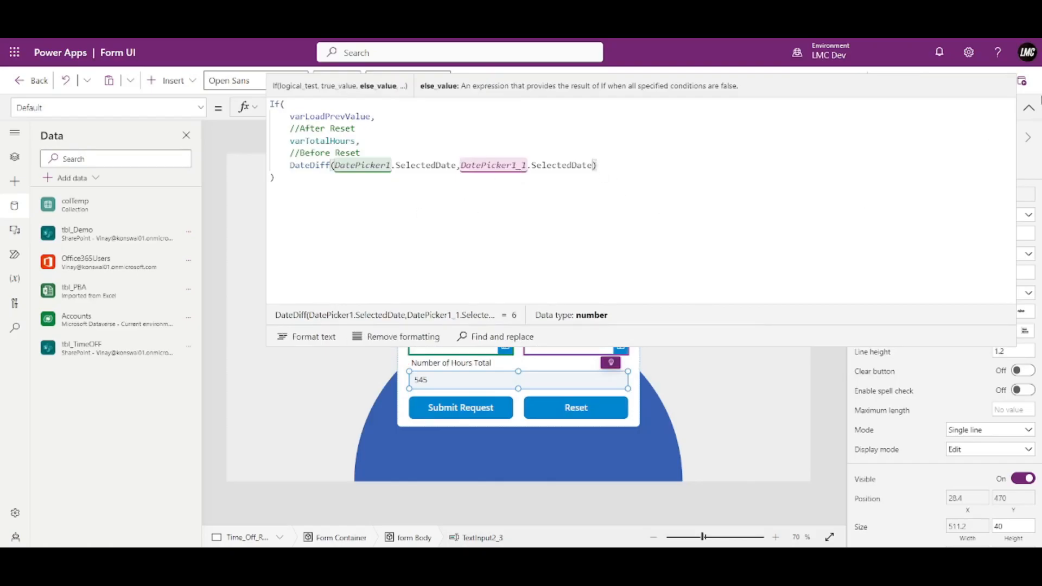
click(1030, 108)
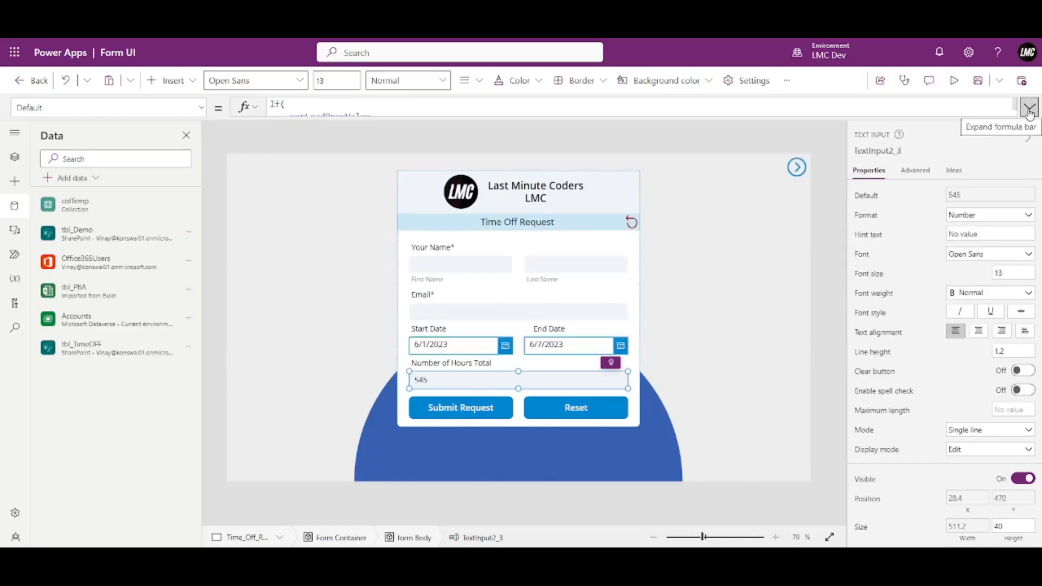
click(1029, 109)
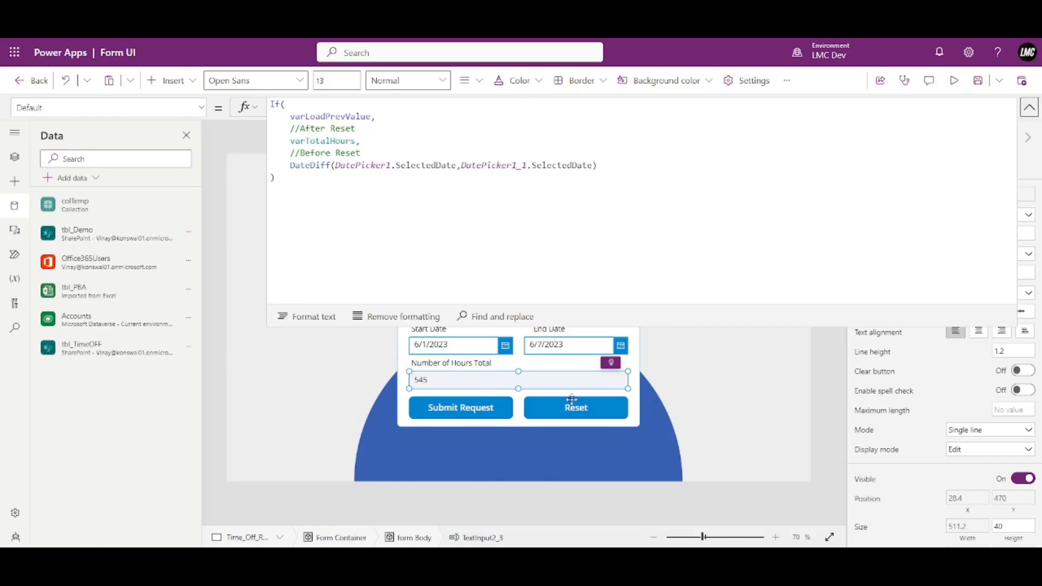
click(1031, 108)
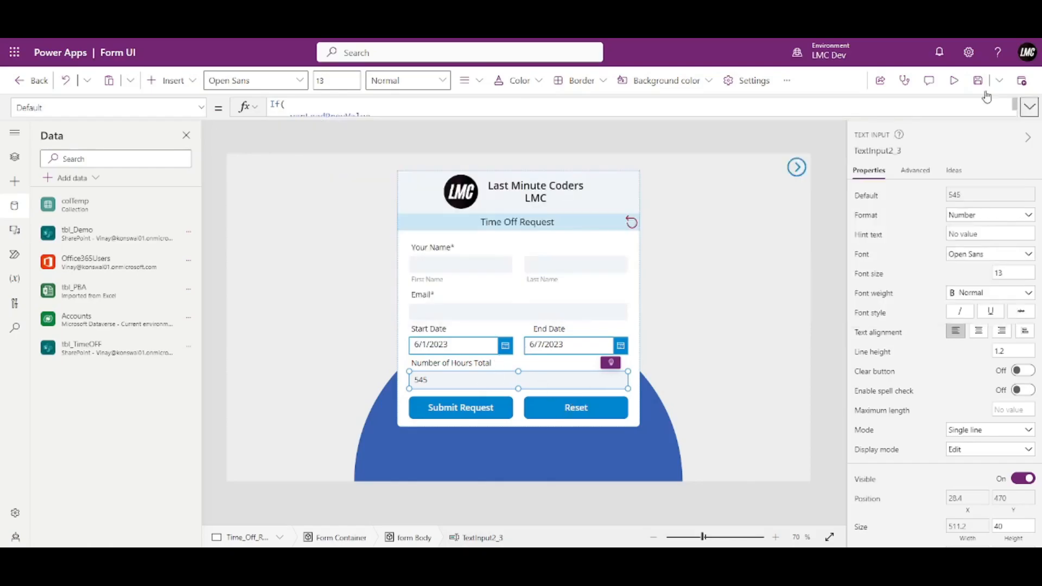
click(954, 80)
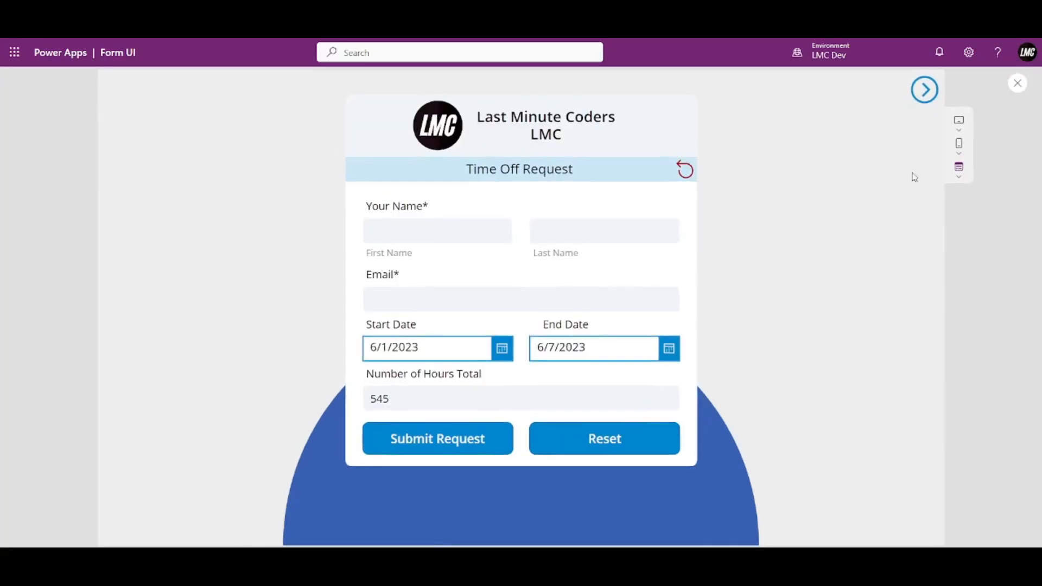
Reset the form, then choose Start Date June 1 and End Date June 7, 2023, giving 6.
click(617, 451)
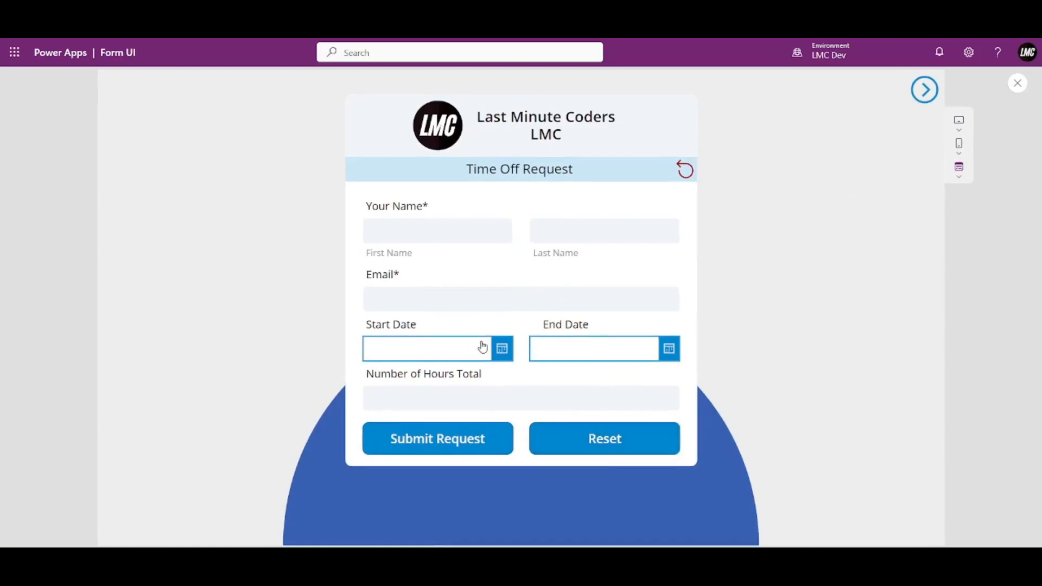
click(502, 350)
click(504, 387)
click(496, 523)
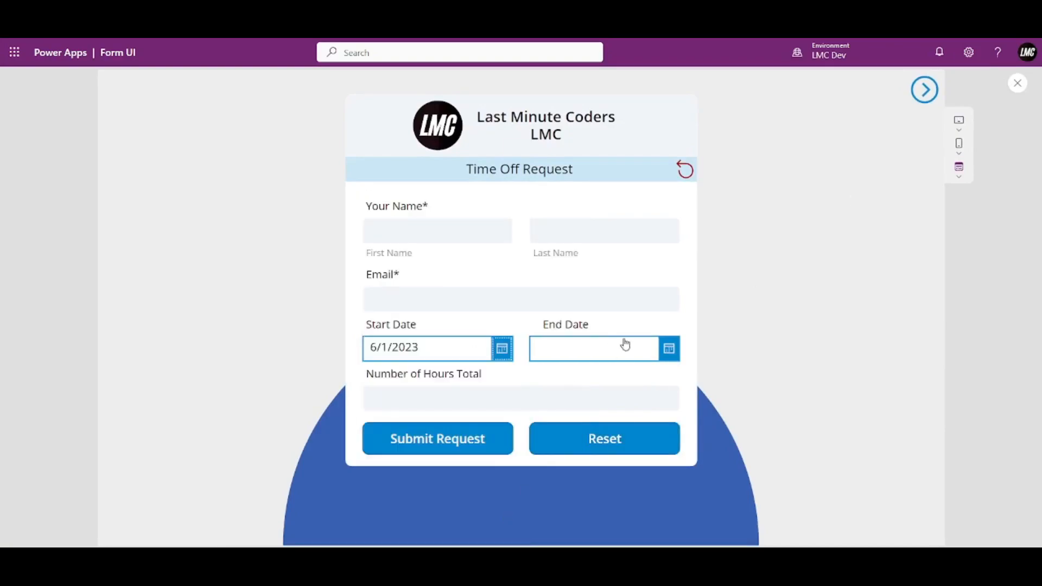
click(669, 350)
click(639, 413)
click(661, 522)
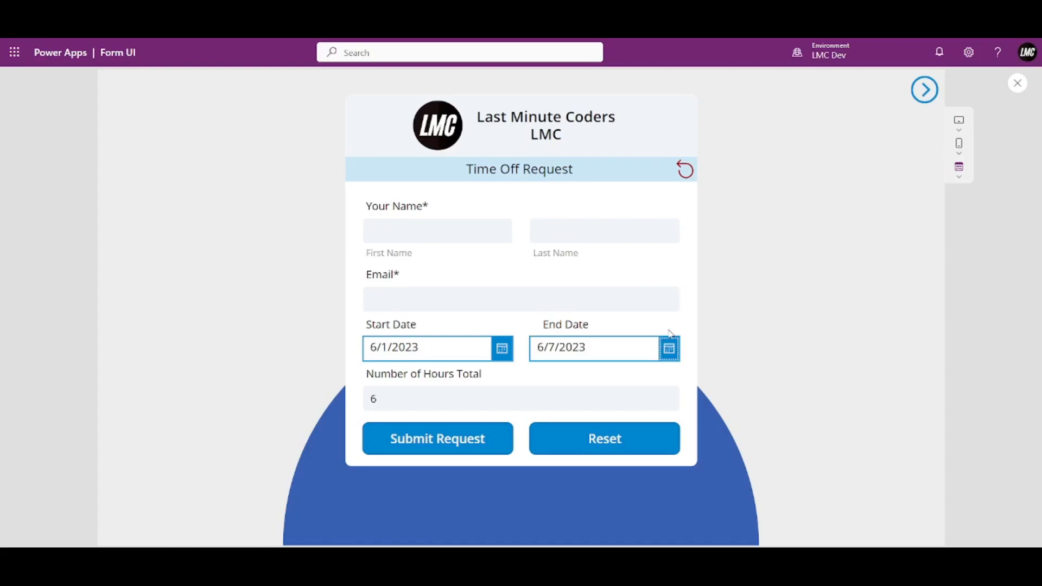
Set the End Date to June 1, 2023 so hours show 0, then reselect the hours input in the editor.
click(670, 348)
click(669, 387)
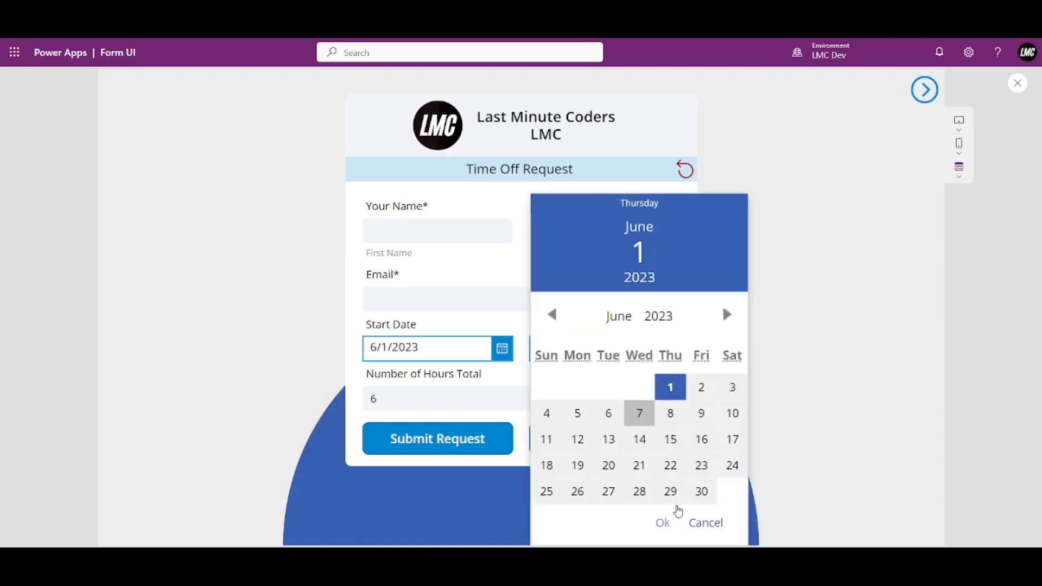
click(664, 523)
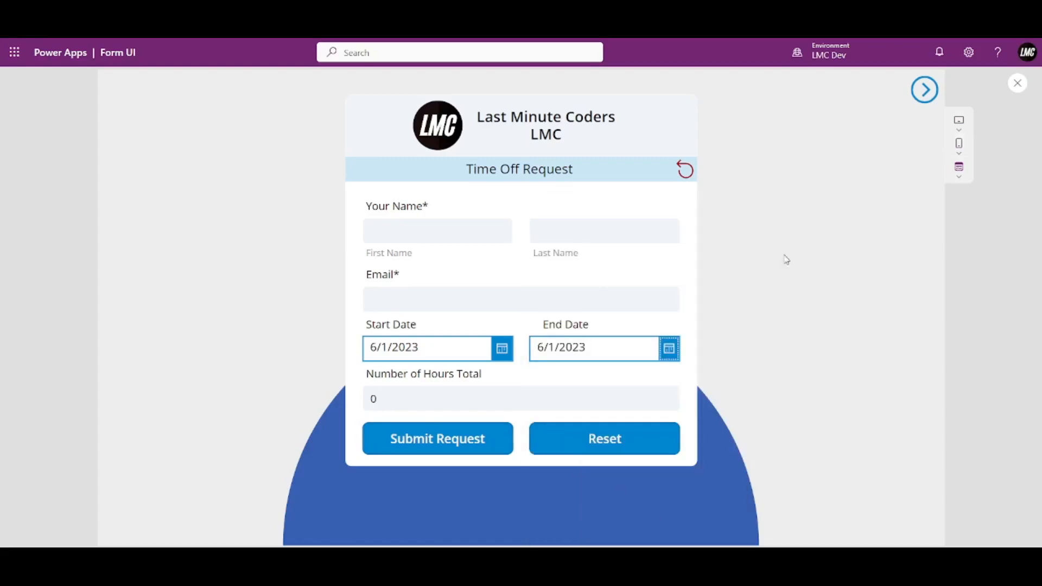
click(1018, 83)
click(570, 374)
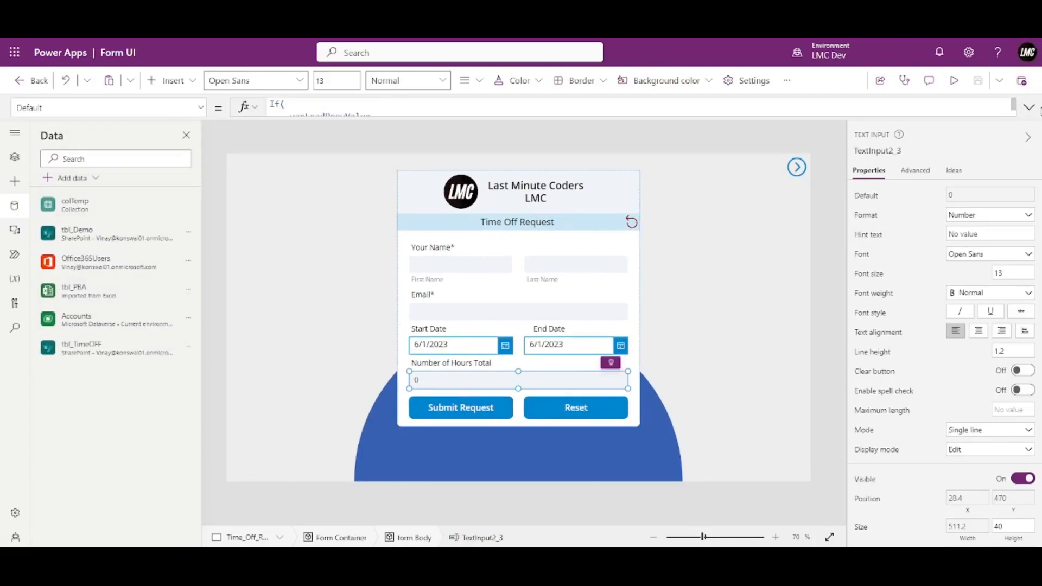
Append +24 after the DateDiff call in the hours input's Default formula.
click(1029, 107)
click(618, 164)
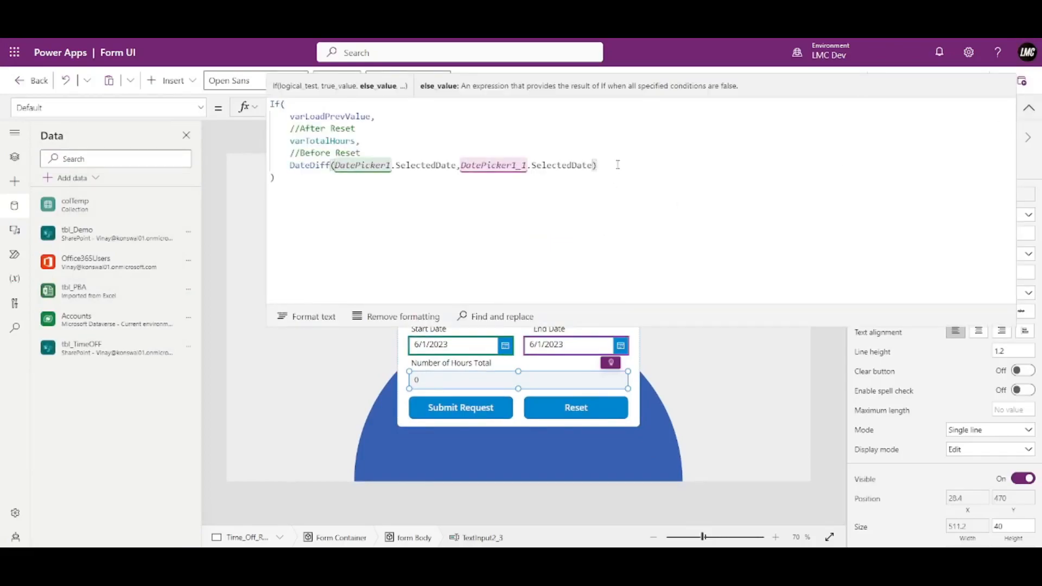
text(+1)
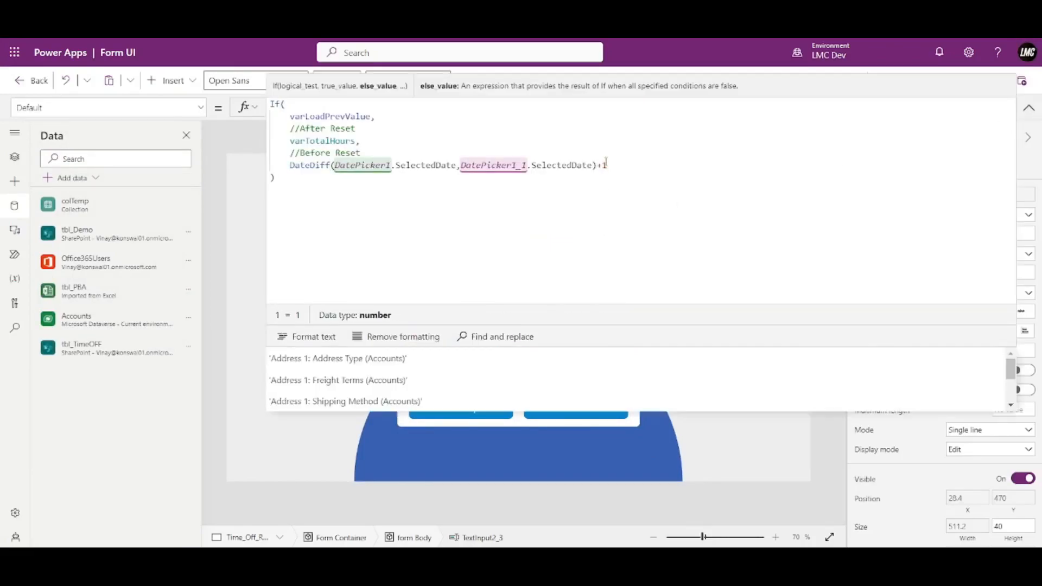
click(723, 158)
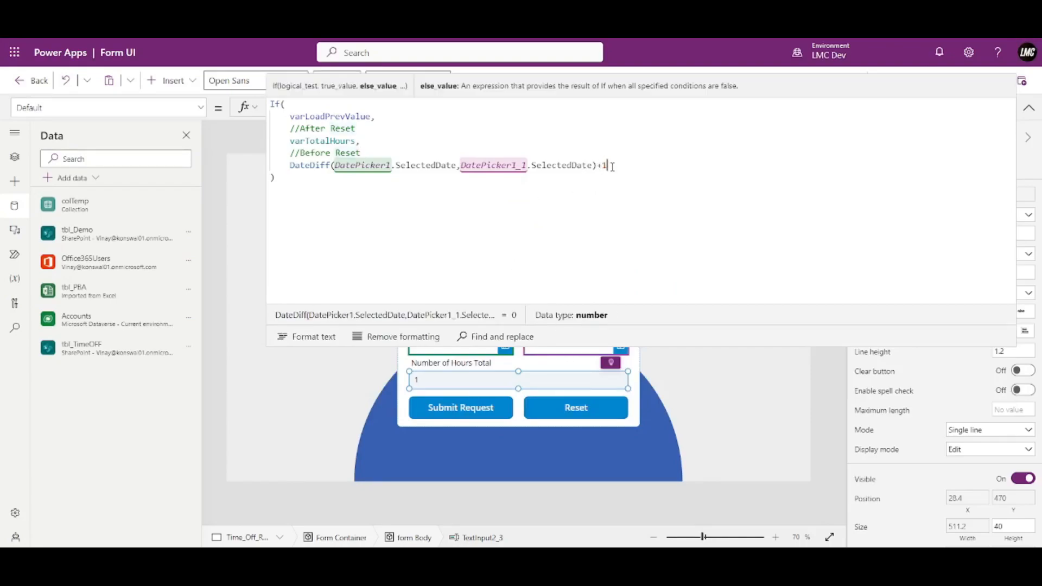
text(4)
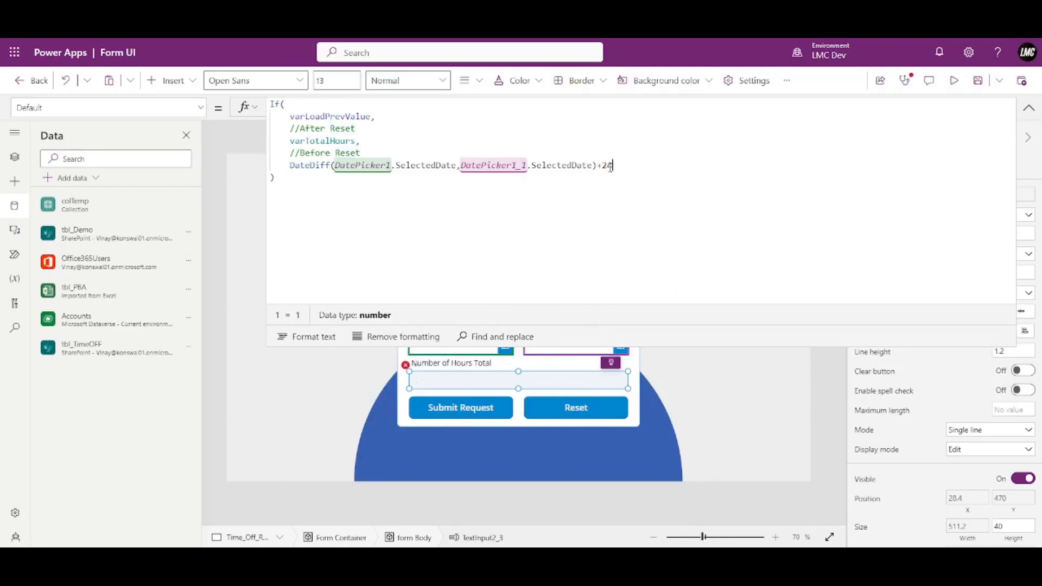
Add TimeUnit.Hours as DateDiff's third argument, so a same-day request shows 24.
click(595, 165)
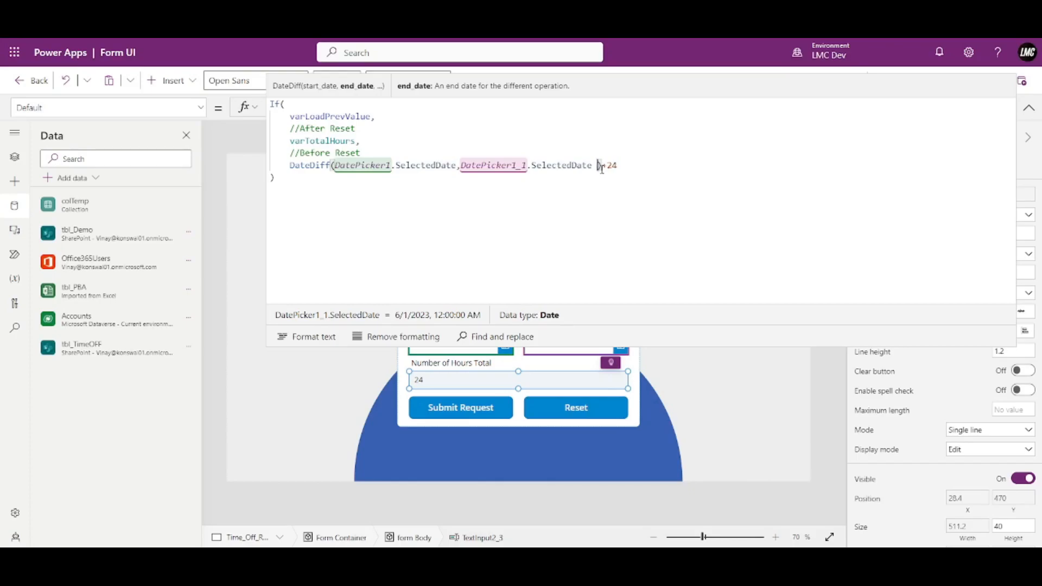
text(, )
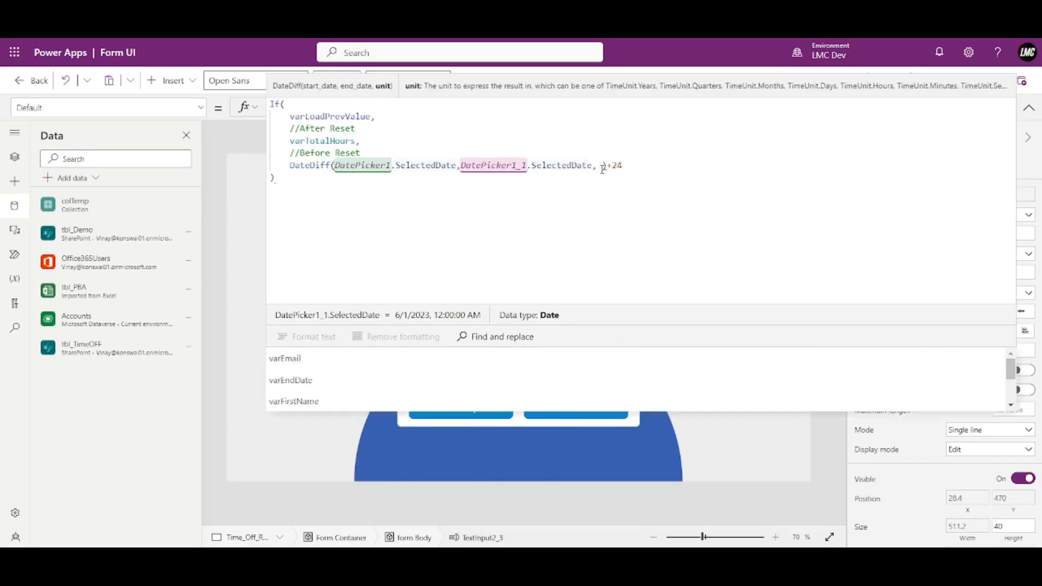
text(TimeUnit )
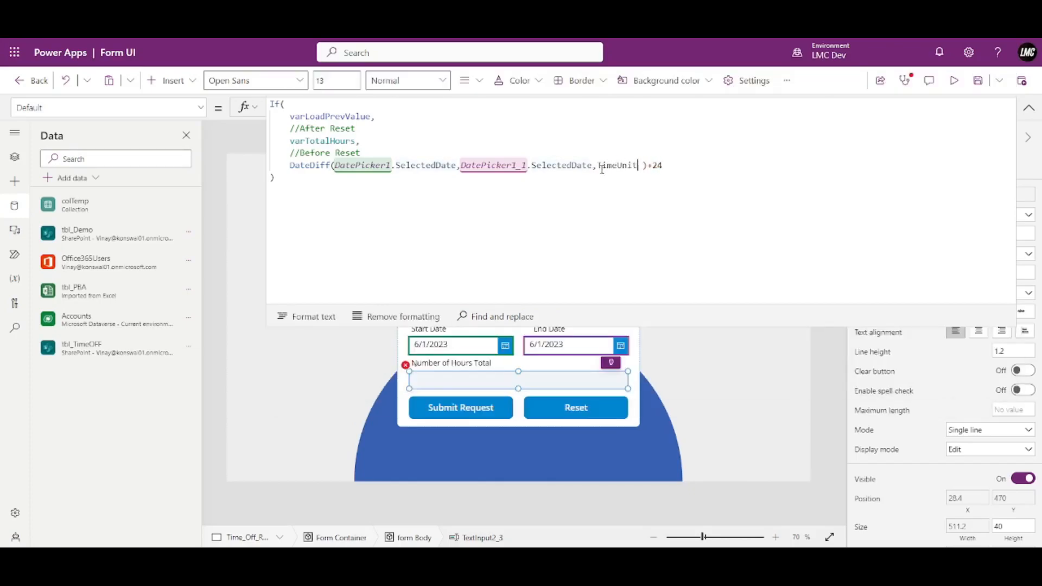
text(.)
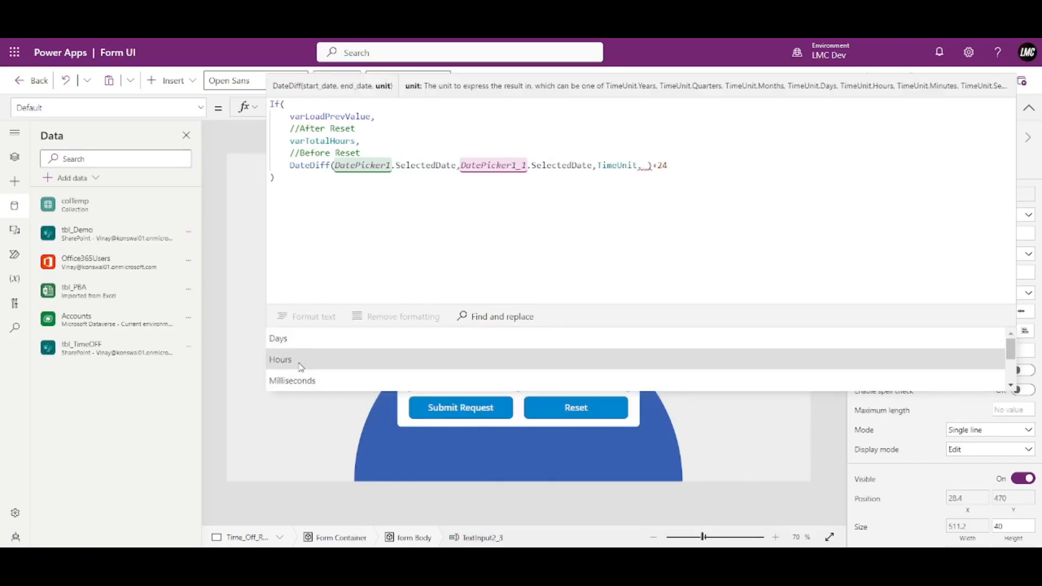
scroll(300, 367, down, 1)
scroll(302, 376, down, 1)
scroll(302, 376, up, 2)
click(298, 367)
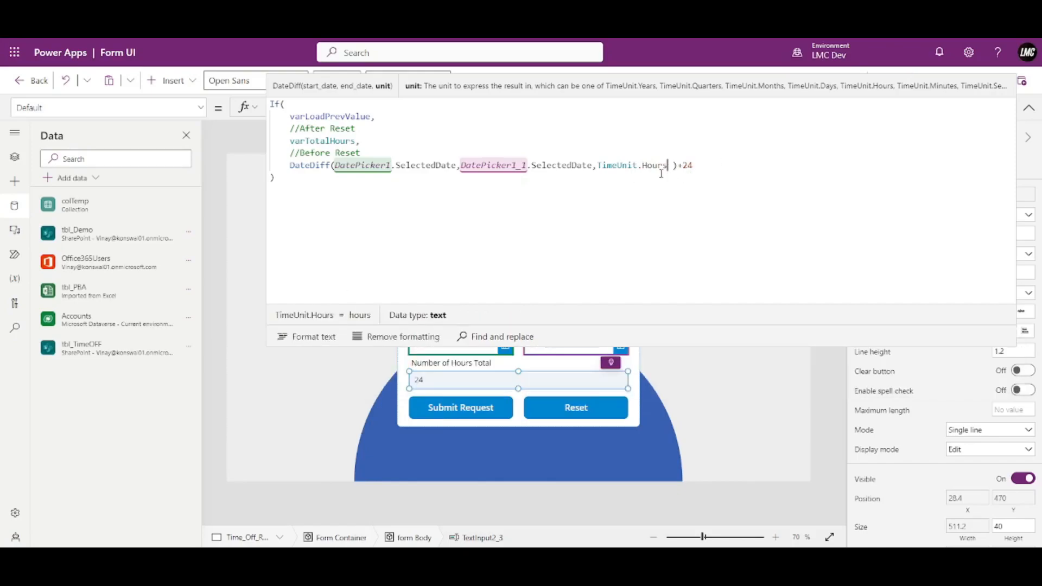
drag(702, 159, 679, 162)
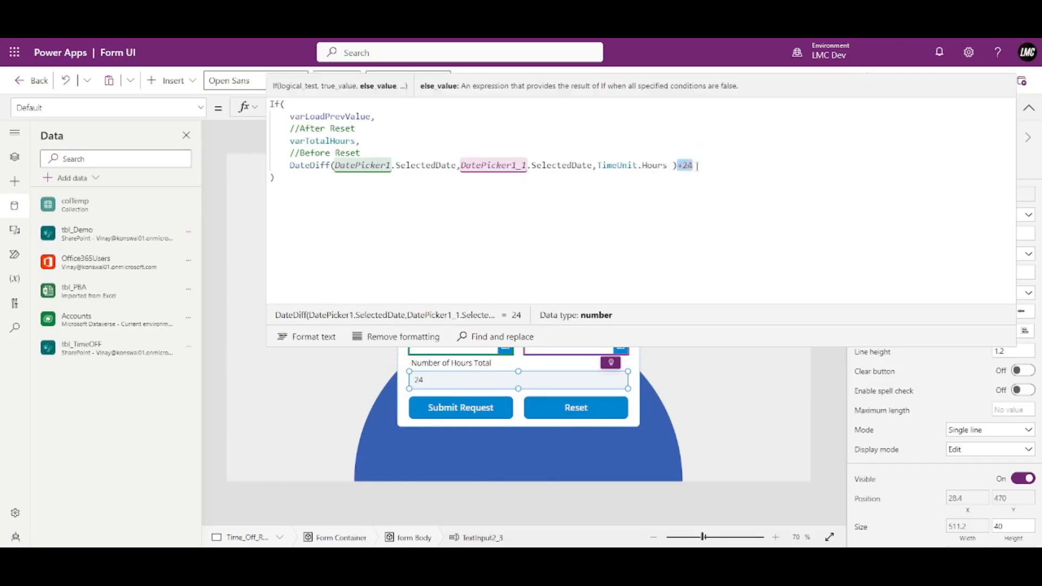
click(672, 165)
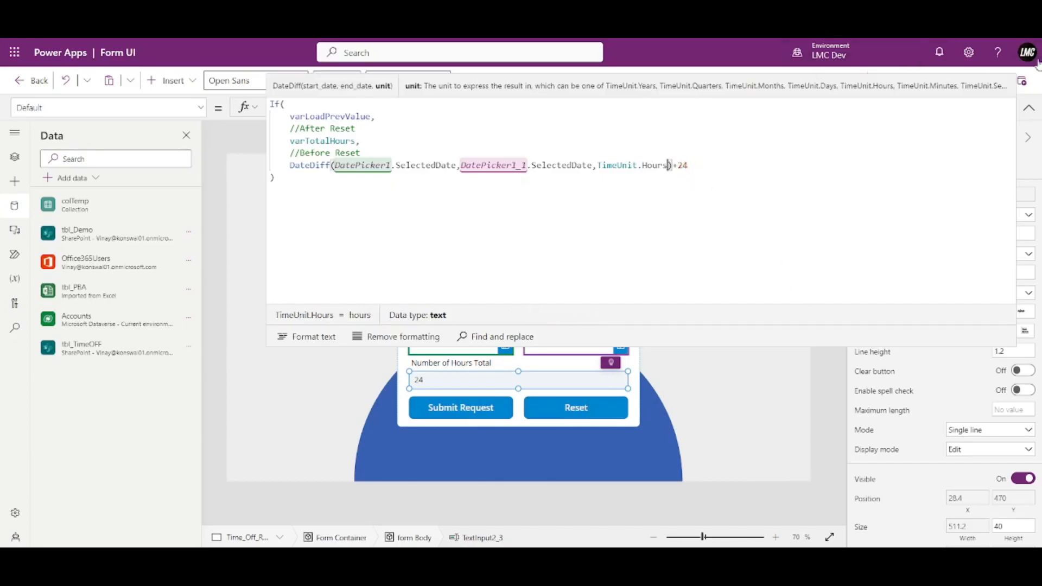
Preview the app and set the End Date to June 9, 2023, giving 216 hours.
click(1028, 115)
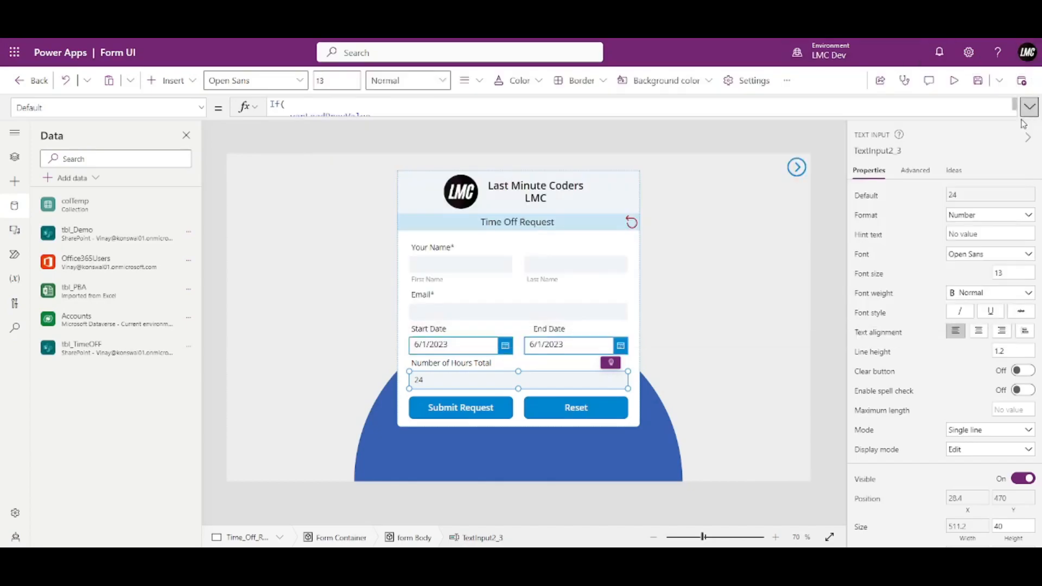
click(956, 81)
click(669, 348)
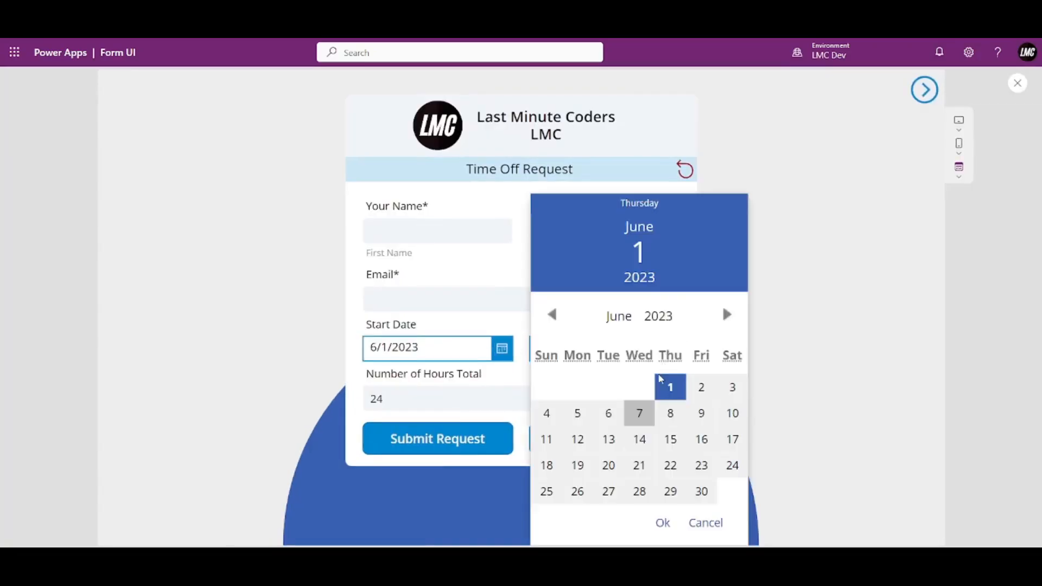
click(674, 435)
click(665, 521)
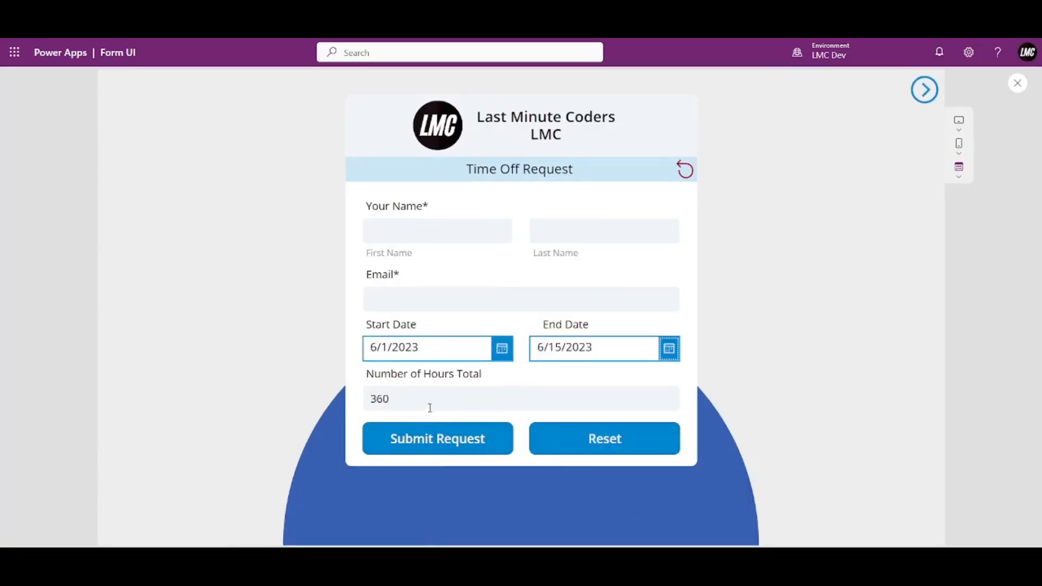
click(667, 348)
click(610, 415)
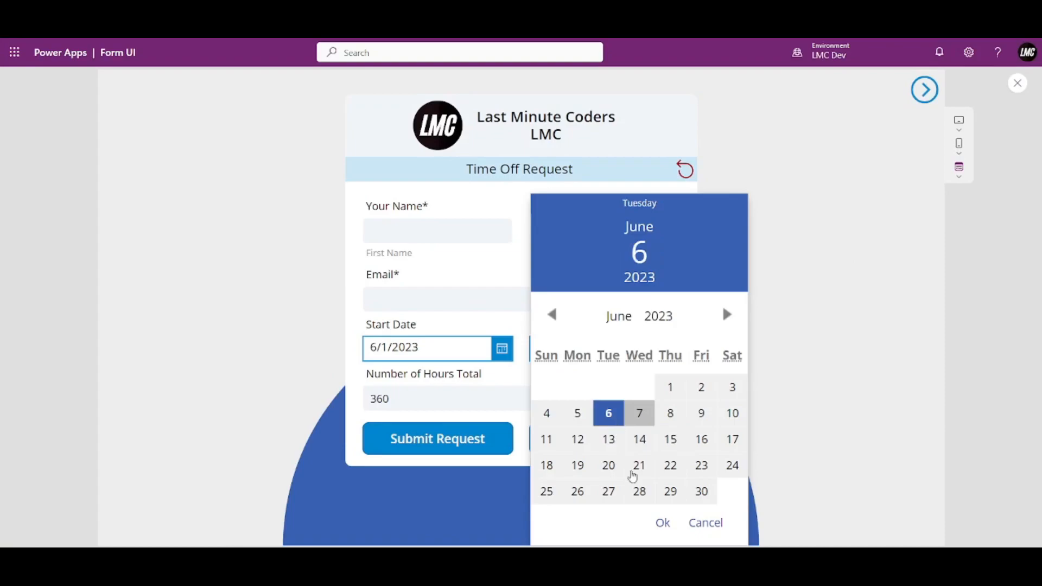
click(664, 523)
click(662, 350)
click(702, 413)
click(661, 521)
Enter the requester's first name and e-mail address, then submit the request.
click(467, 229)
text(James)
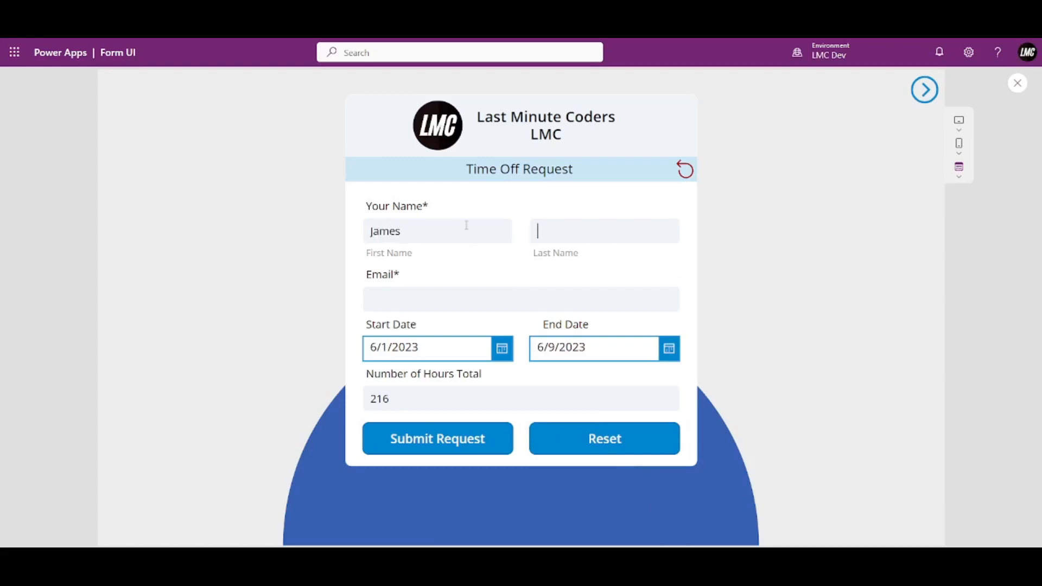
click(490, 301)
click(481, 450)
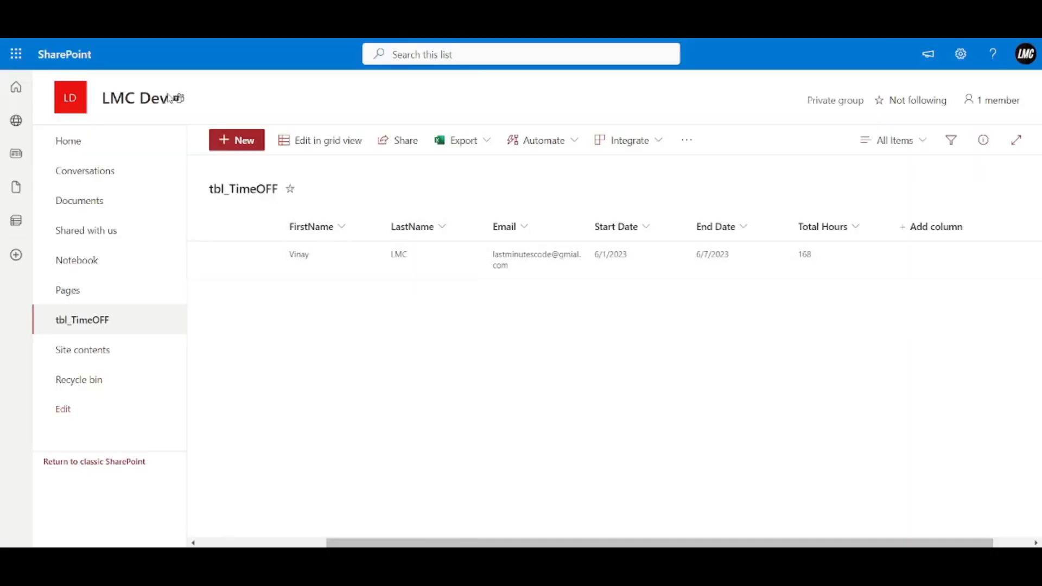
Refresh tbl_TimeOFF to show the second 06/01–06/09/2023, 216-hour record.
key(F5)
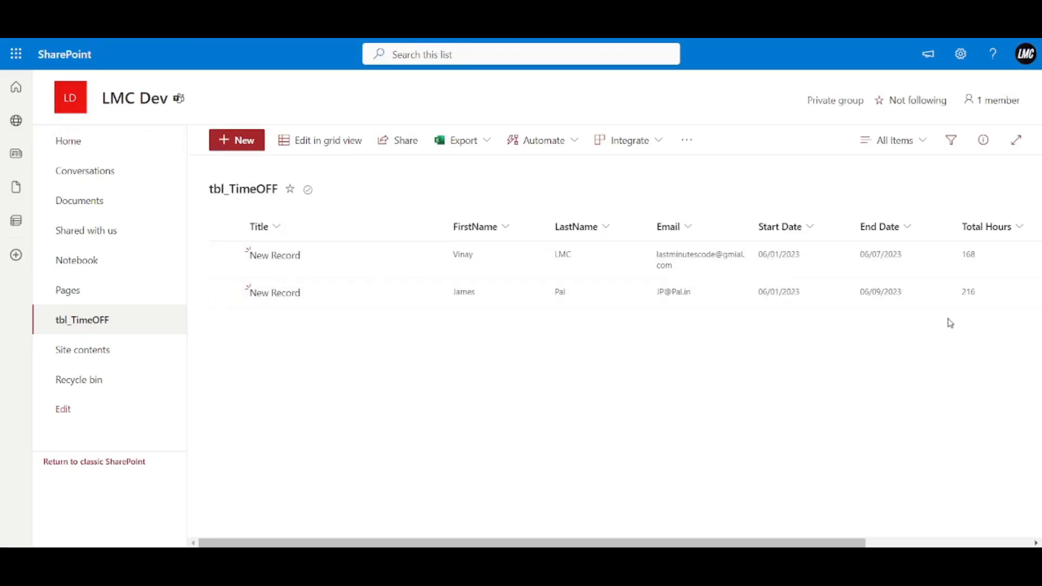
drag(588, 530, 111, 337)
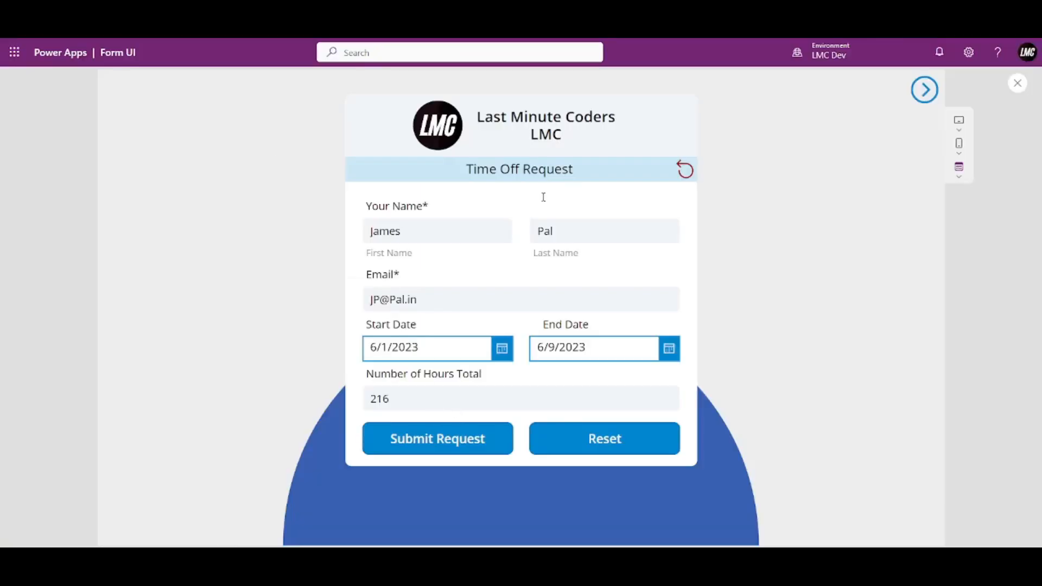
Copy the Reset button's full OnSelect reset code.
click(1017, 84)
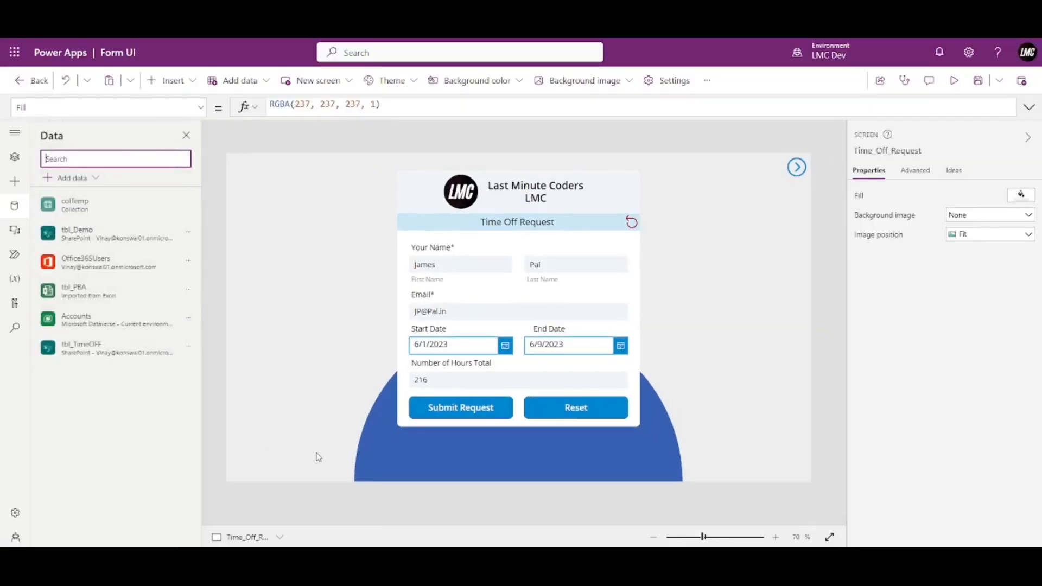
click(565, 405)
click(1028, 107)
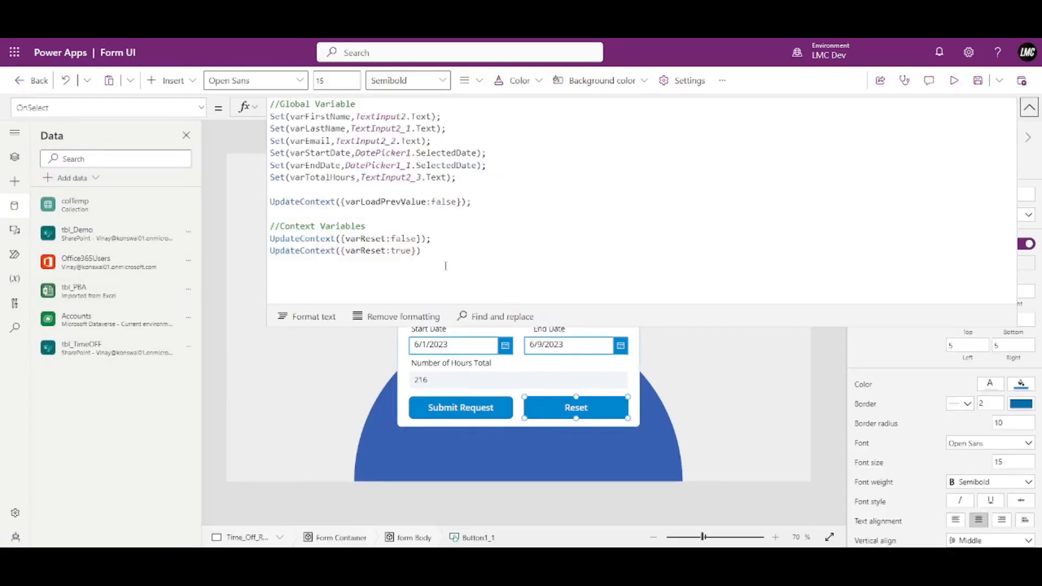
key(ctrl+a)
key(ctrl+c)
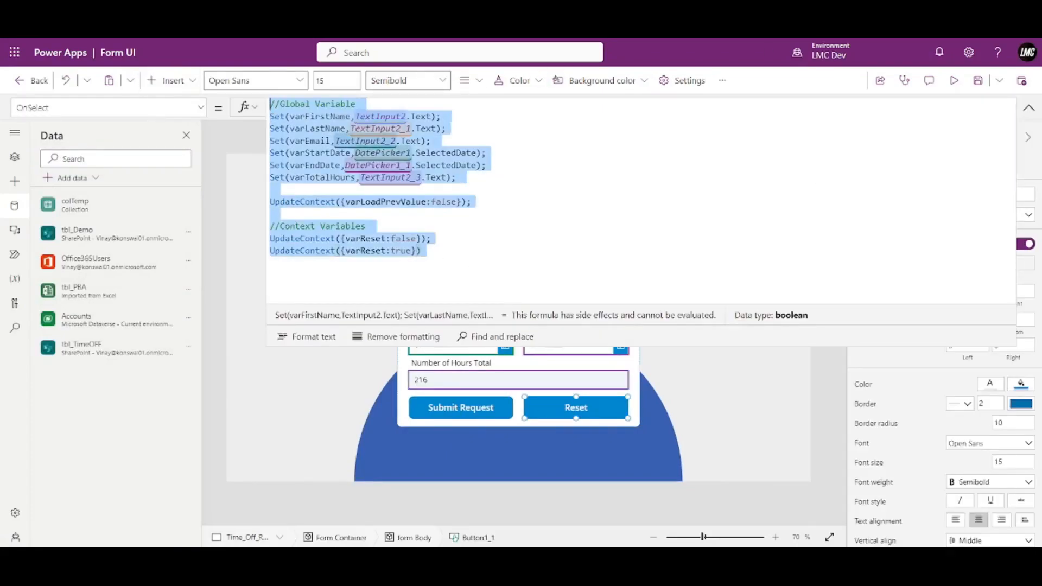
click(1029, 107)
Paste the reset code after the Patch in Submit Request's OnSelect, separated by a semicolon, and preview.
click(472, 406)
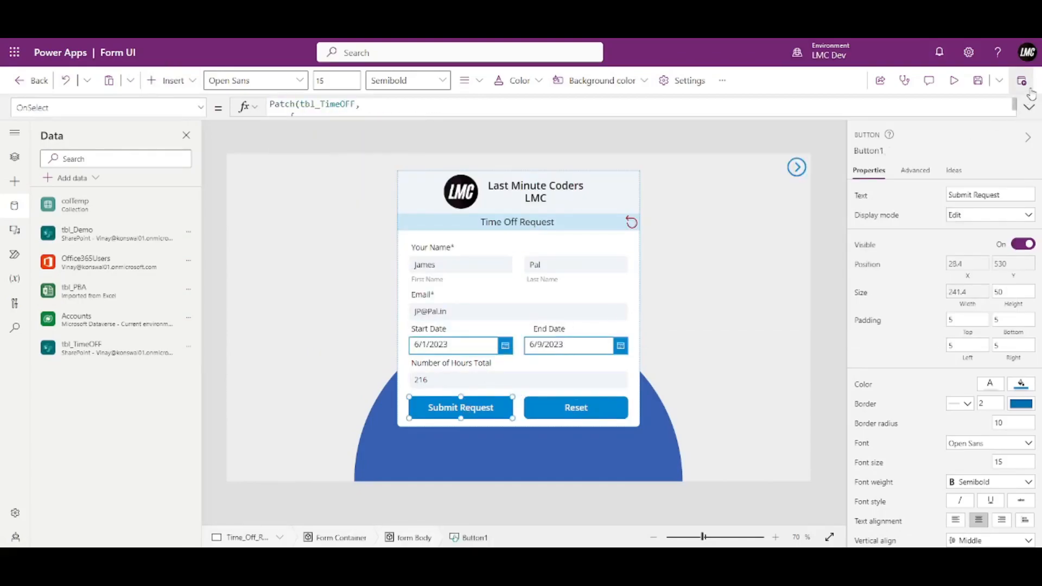
click(1029, 107)
click(309, 228)
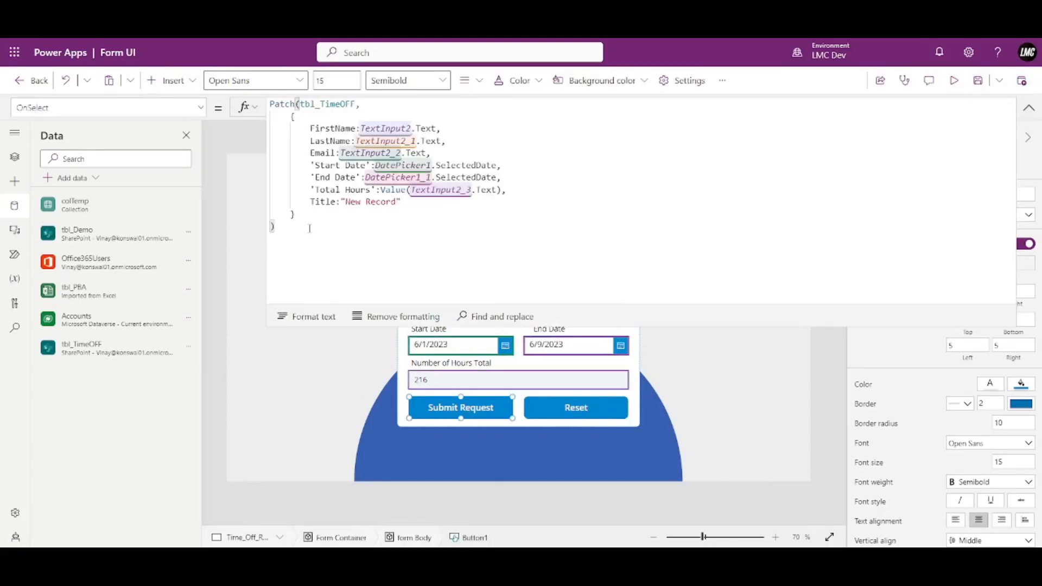
text(;)
key(ctrl+v)
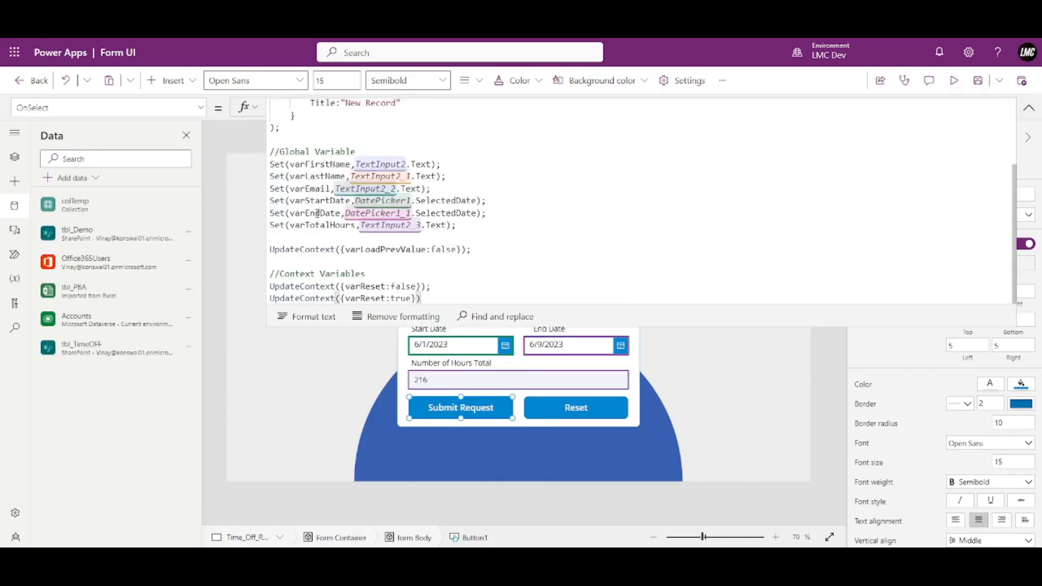
click(1029, 107)
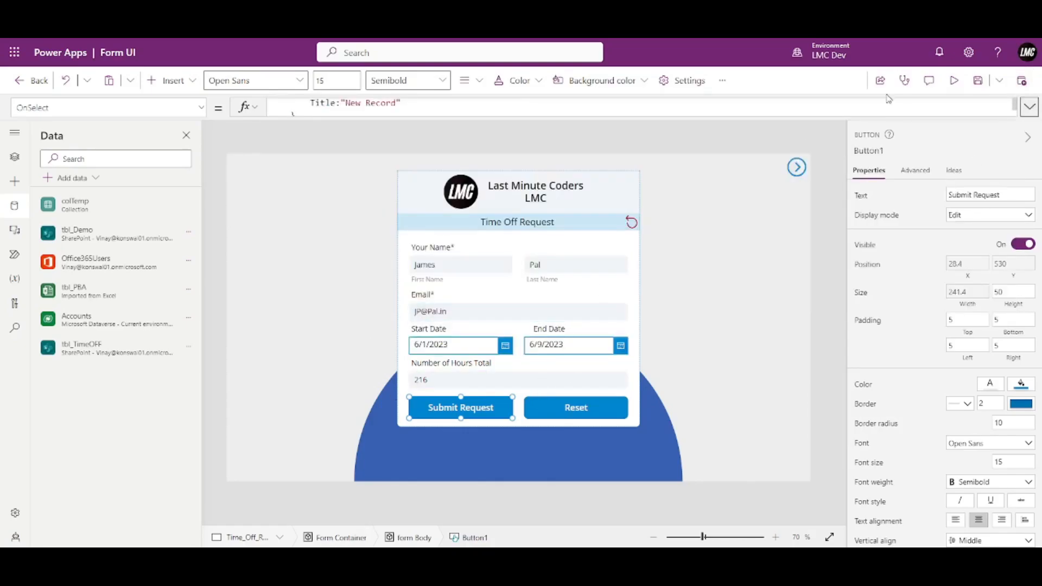
click(953, 80)
drag(428, 228, 307, 261)
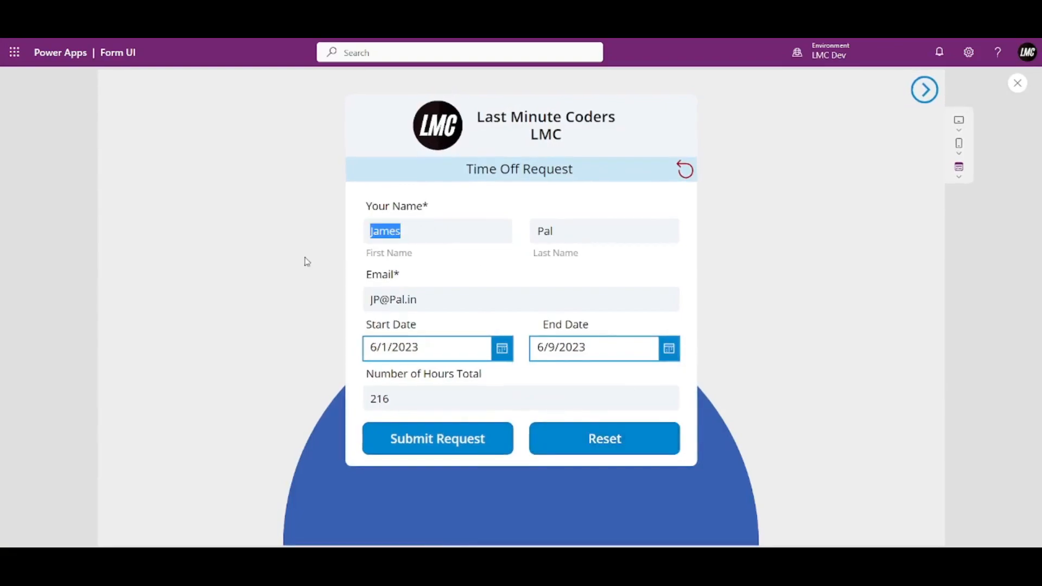
Overwrite the first name, last name and e-mail fields with a new requester's details.
key(Tab)
key(Tab)
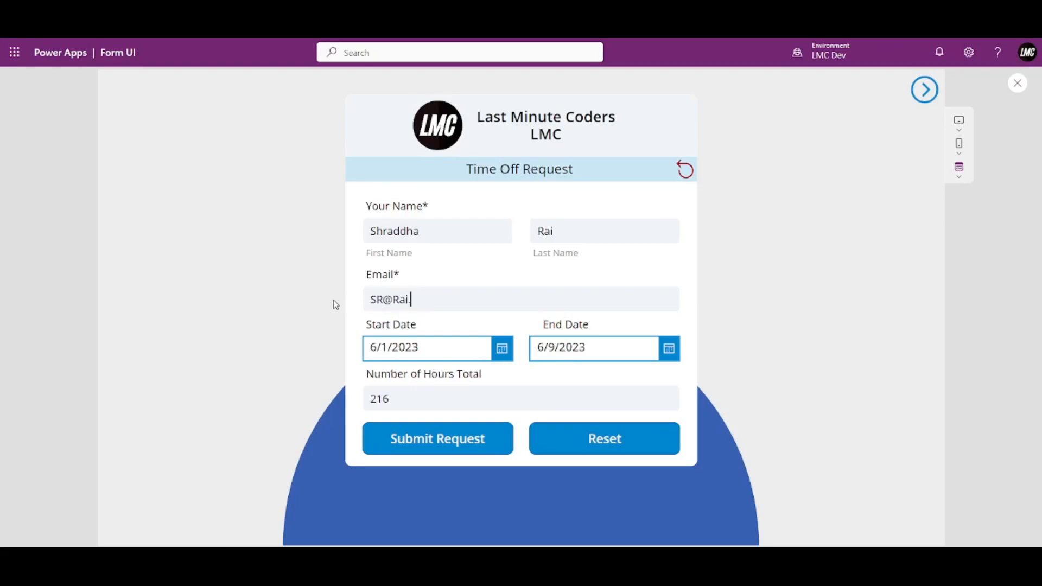
Set End Date June 20 and Start Date June 13, 2023 (192 hours) and submit.
click(669, 349)
click(608, 465)
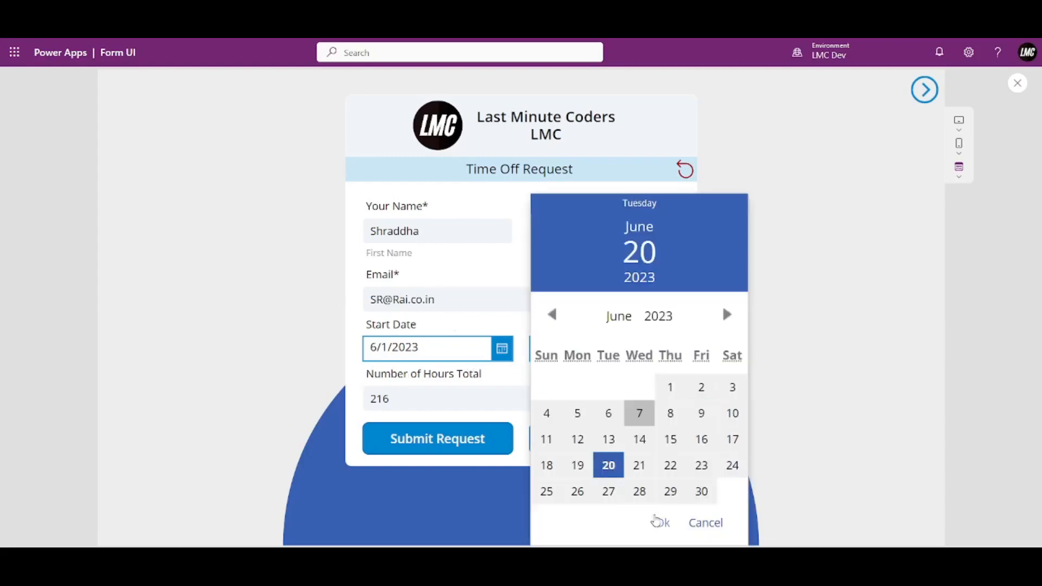
click(662, 523)
click(504, 353)
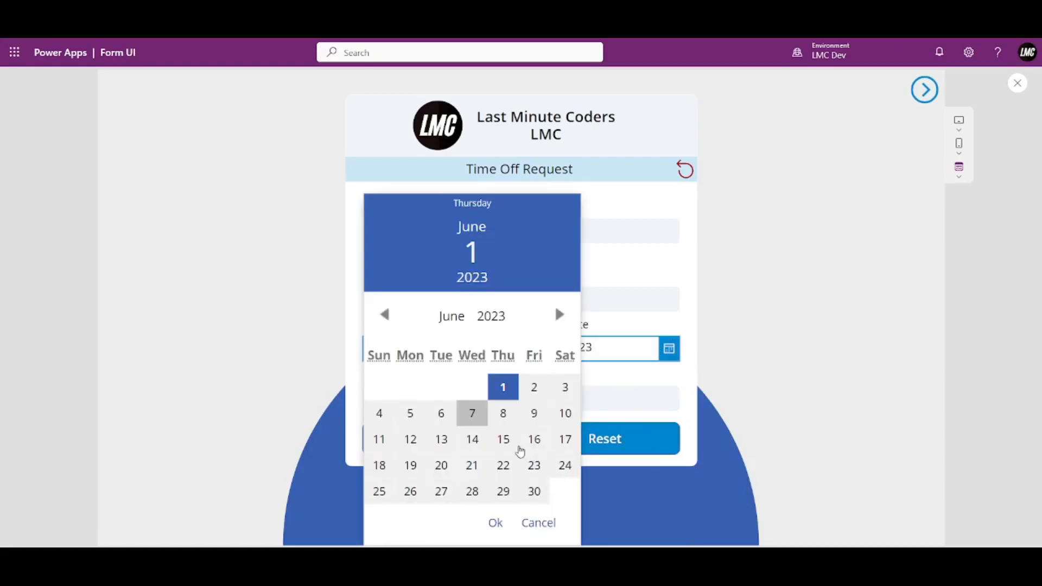
click(441, 439)
click(499, 523)
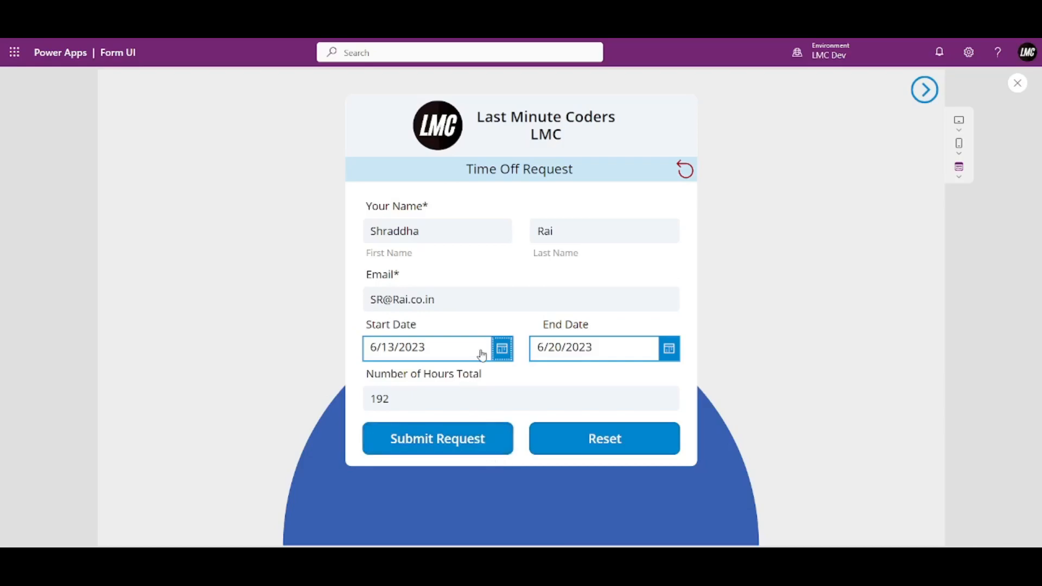
click(464, 445)
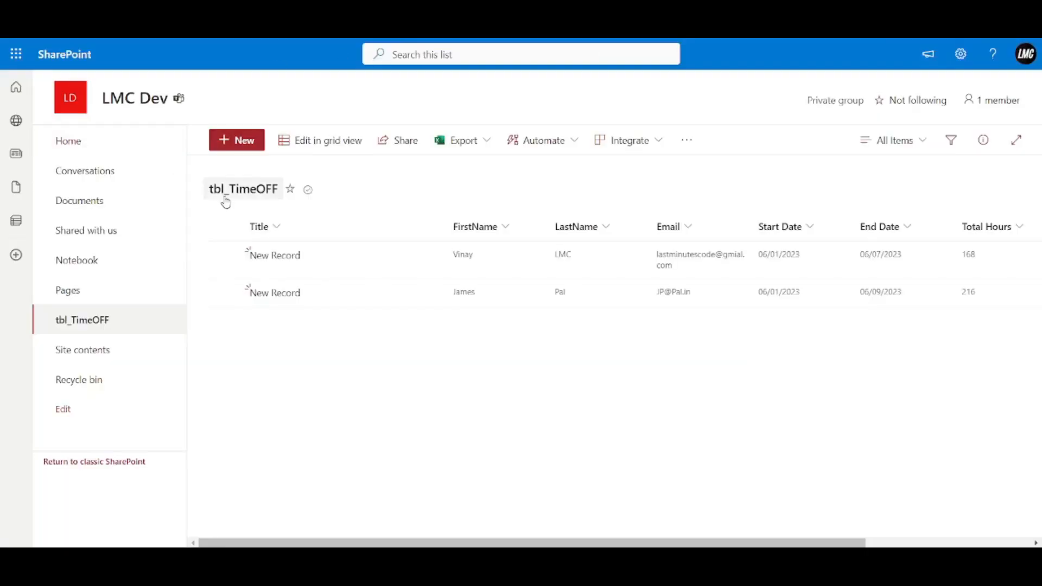
Reload tbl_TimeOFF to show the third 06/13–06/20/2023, 192-hour record.
click(57, 27)
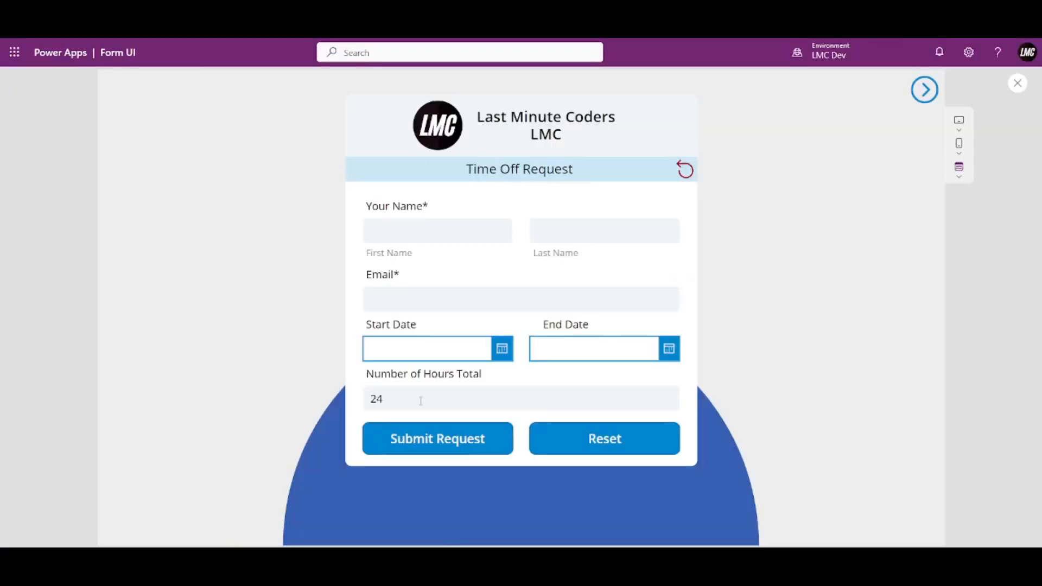
drag(421, 401, 361, 411)
click(429, 397)
Review the hours formula and confirm the Start Date picker is named DatePicker1.
click(1017, 83)
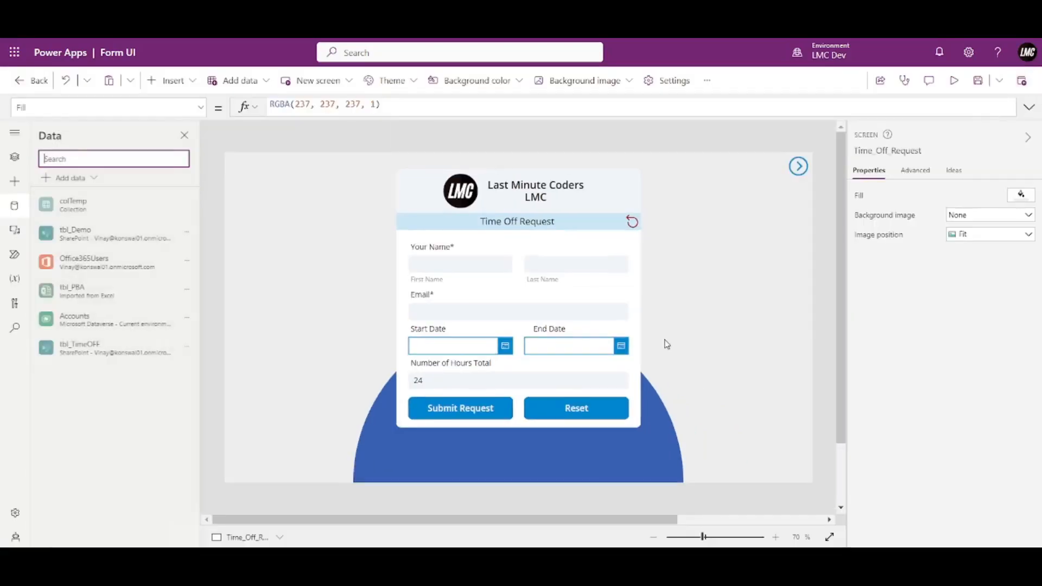
click(466, 387)
click(1029, 107)
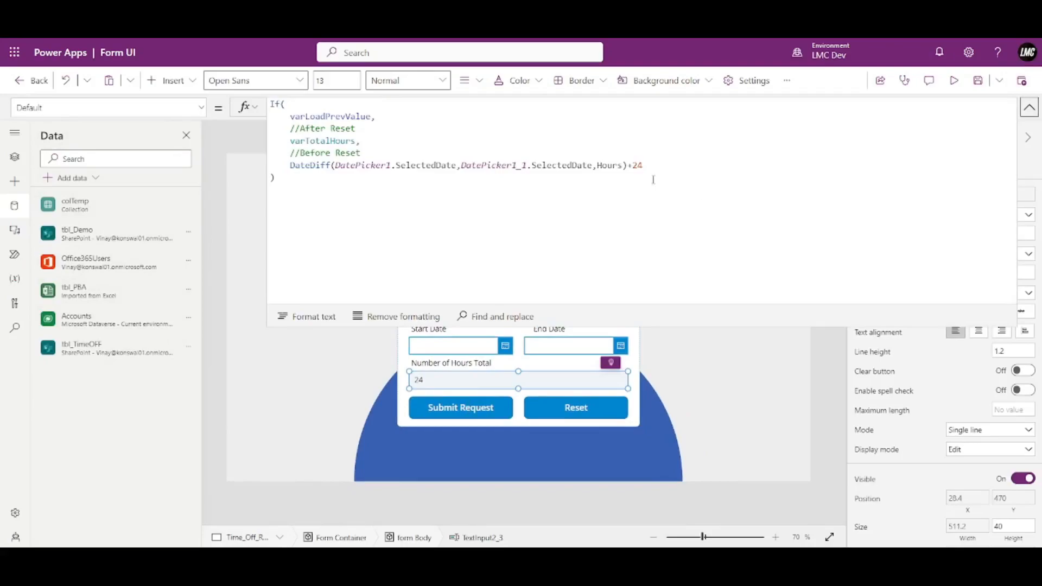
mouse_move(652, 164)
mouse_down()
mouse_move(634, 165)
mouse_move(673, 165)
mouse_up()
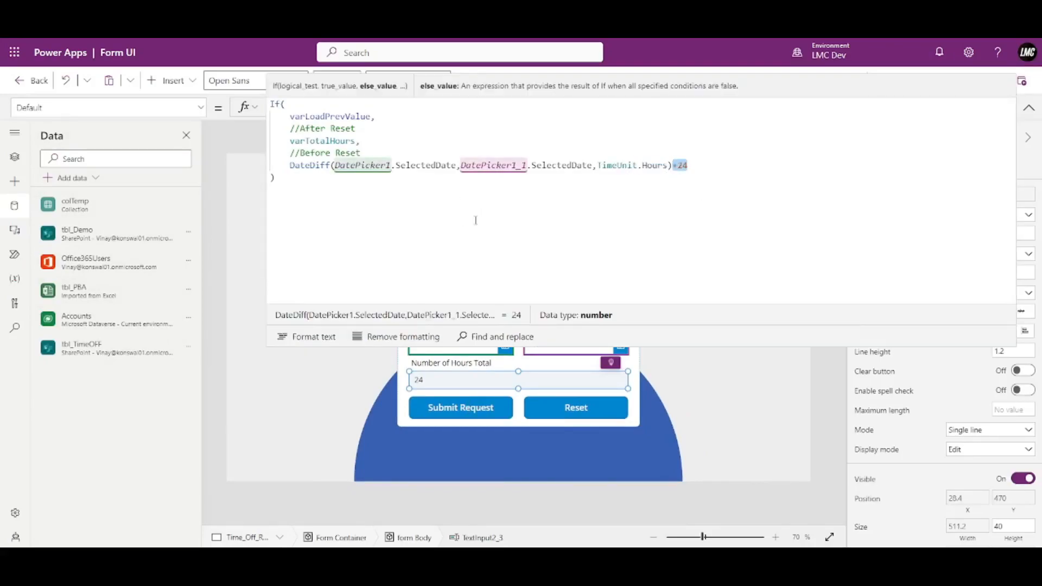
click(1023, 111)
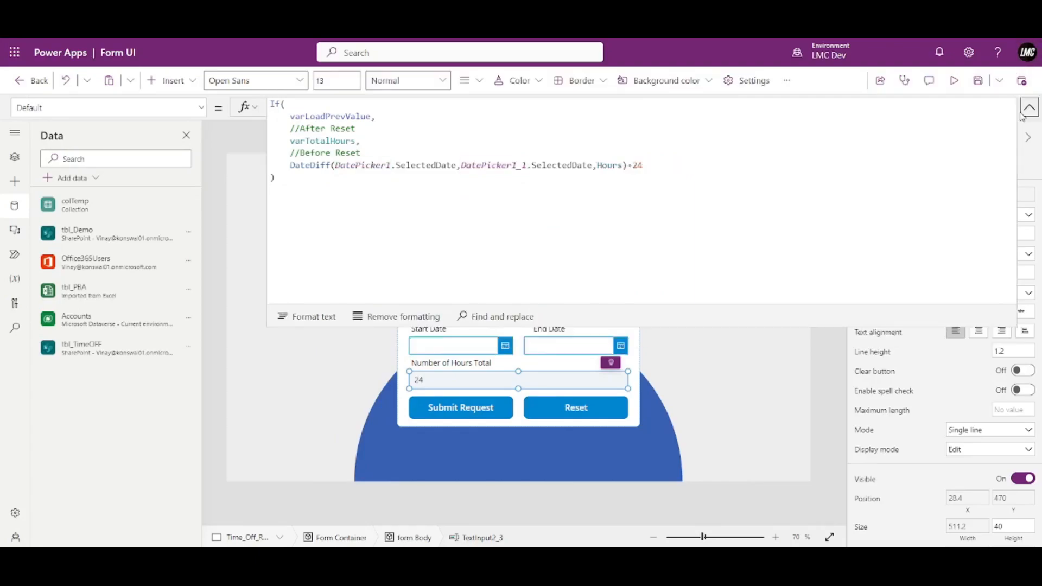
click(1029, 107)
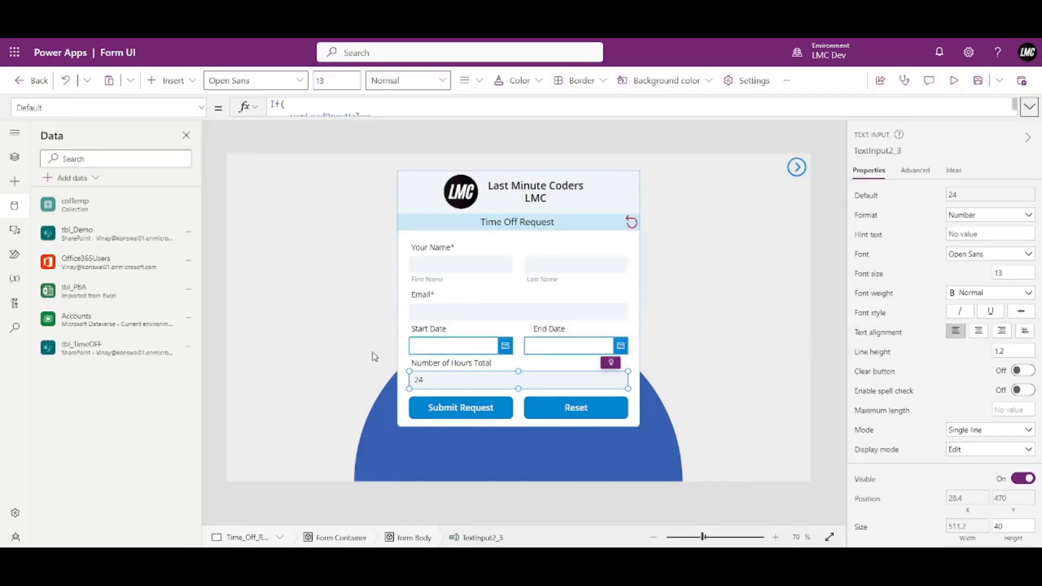
click(439, 346)
click(889, 152)
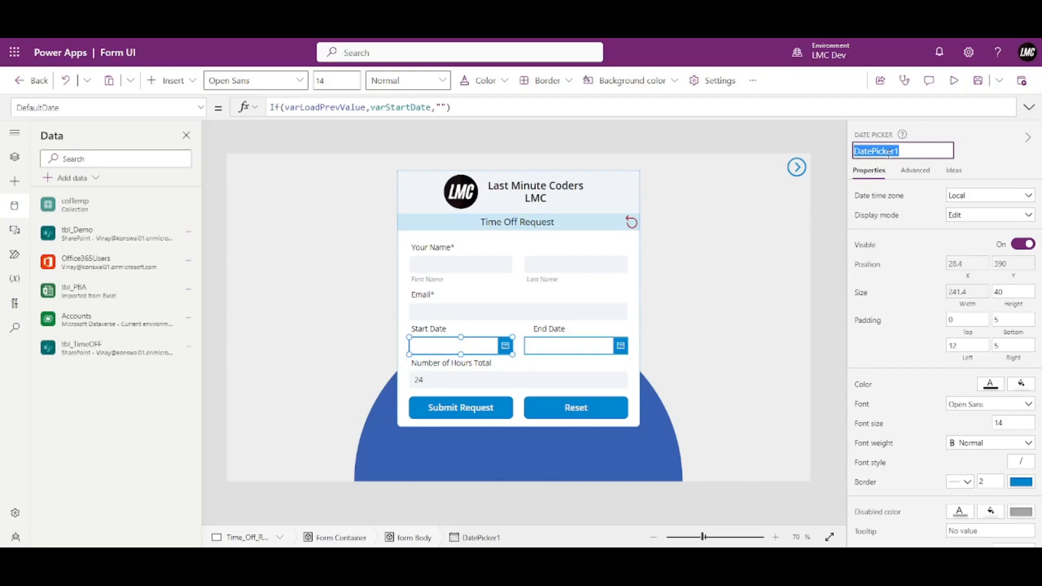
click(464, 386)
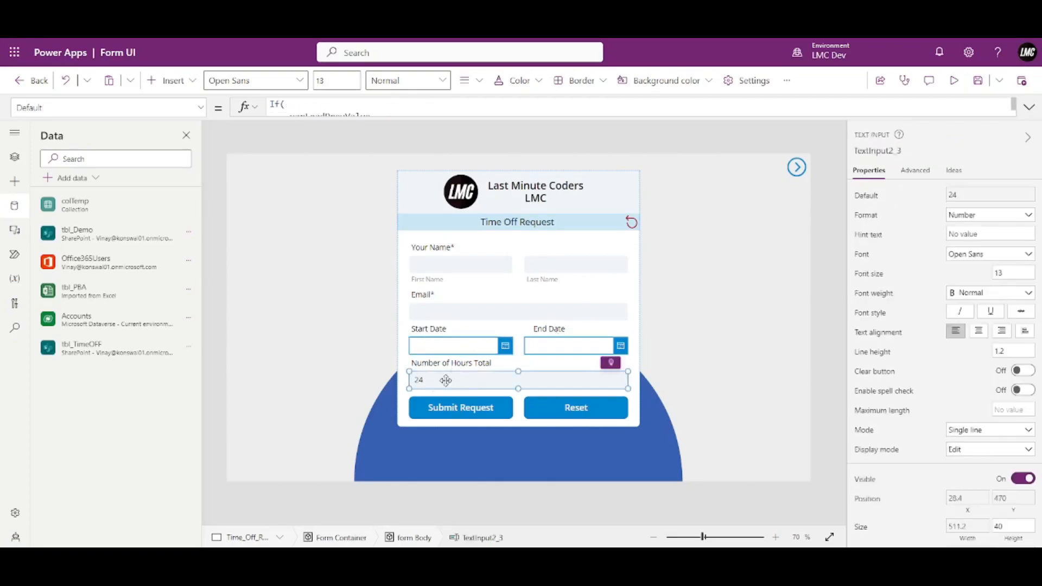
click(1028, 109)
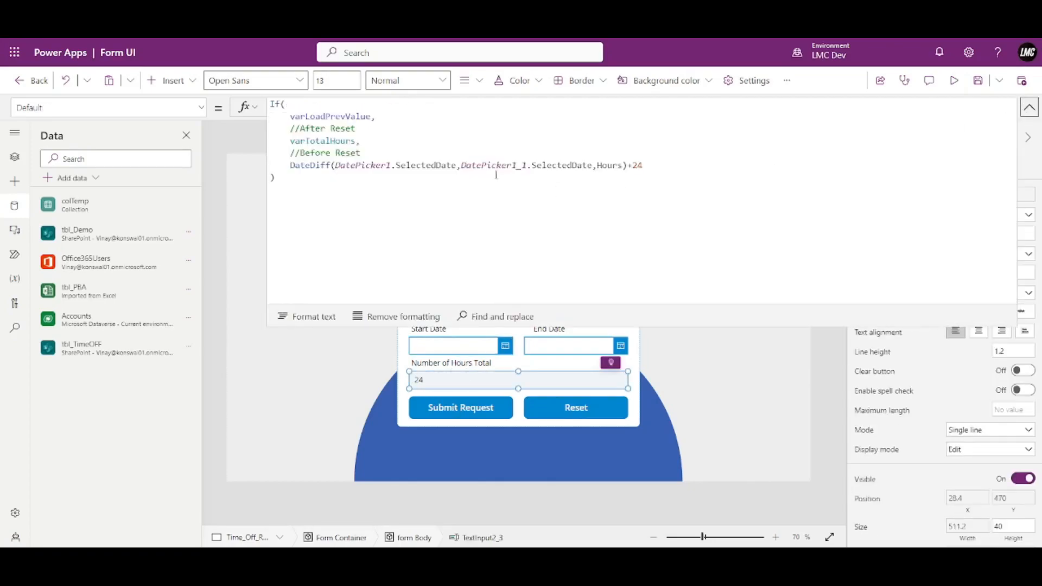
Wrap the DateDiff-plus-24 formula in If(IsBlank(DatePicker1),"", ...).
click(289, 168)
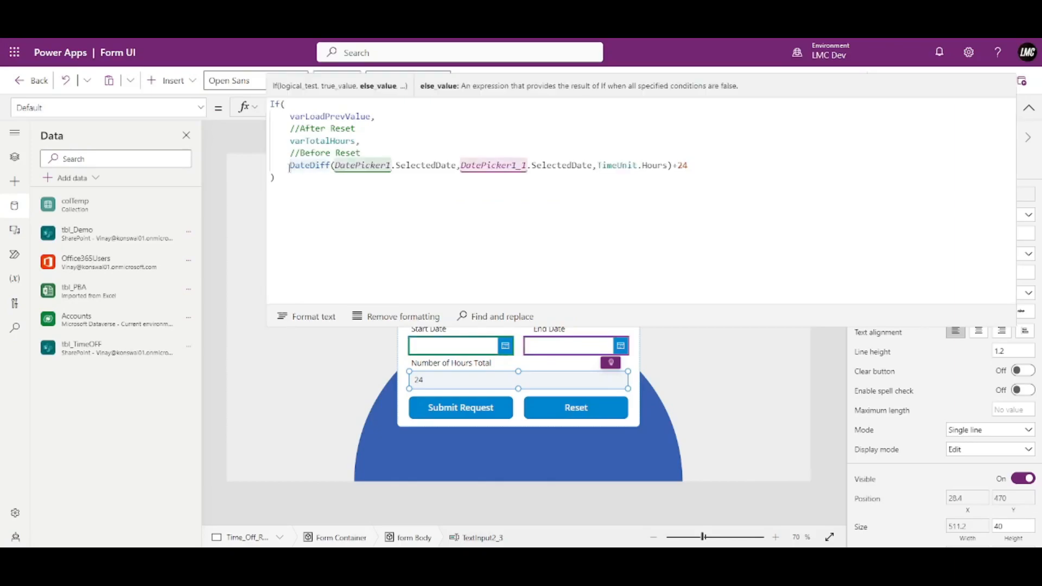
key(Left)
text(If()
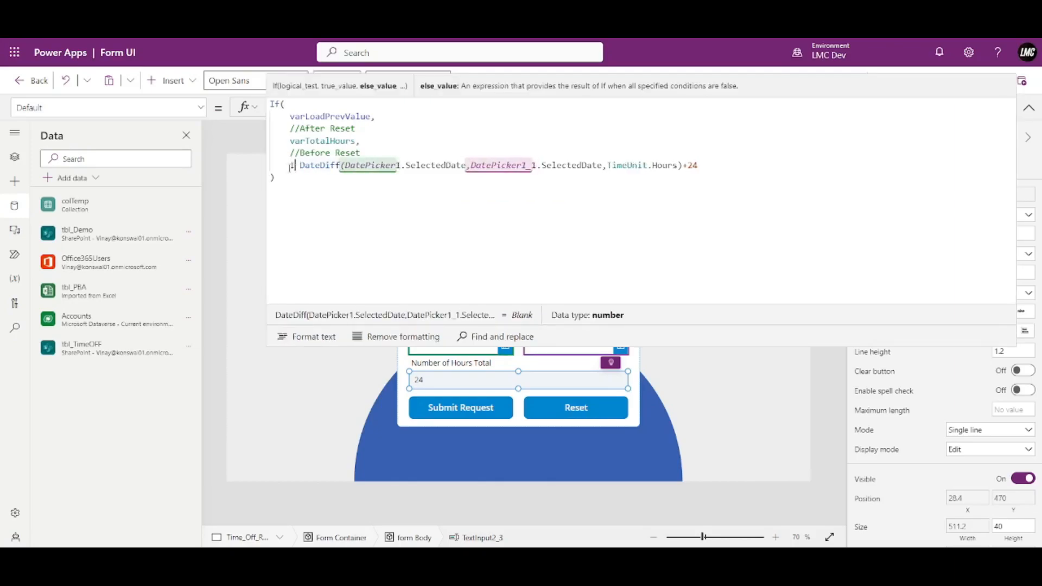
text(IsBlank()
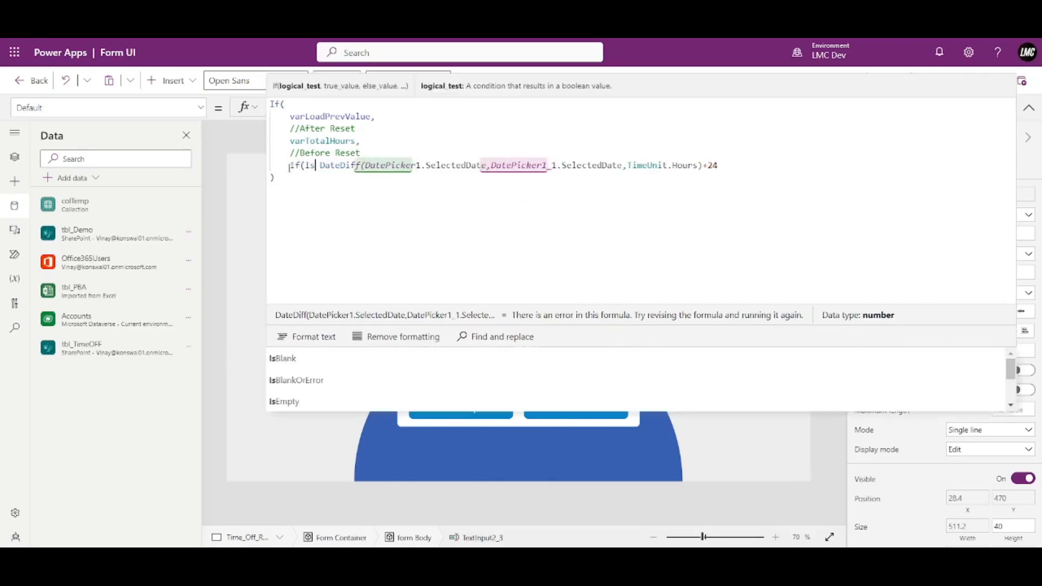
text(DatePicker1))
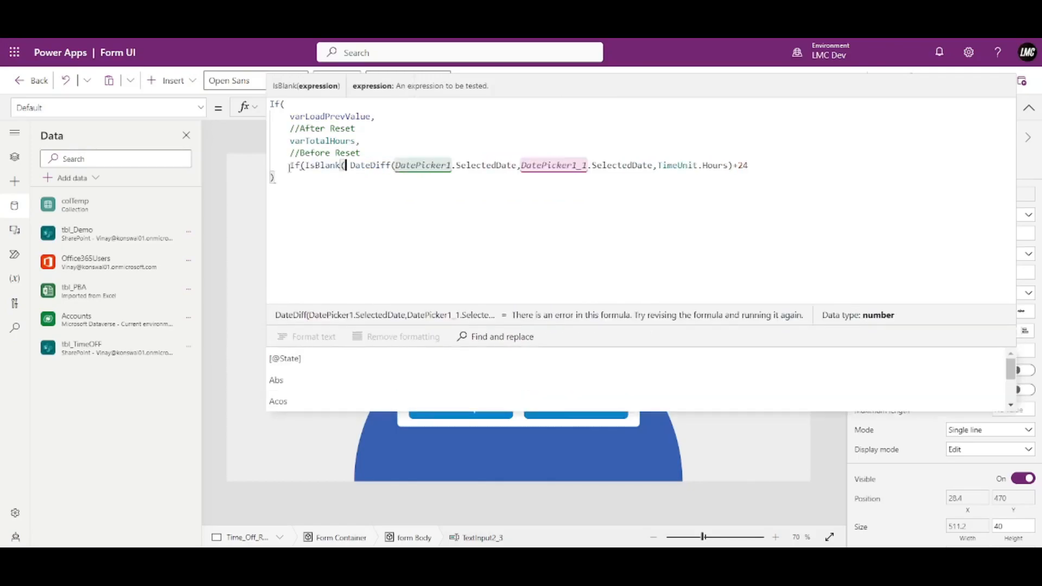
text(,)
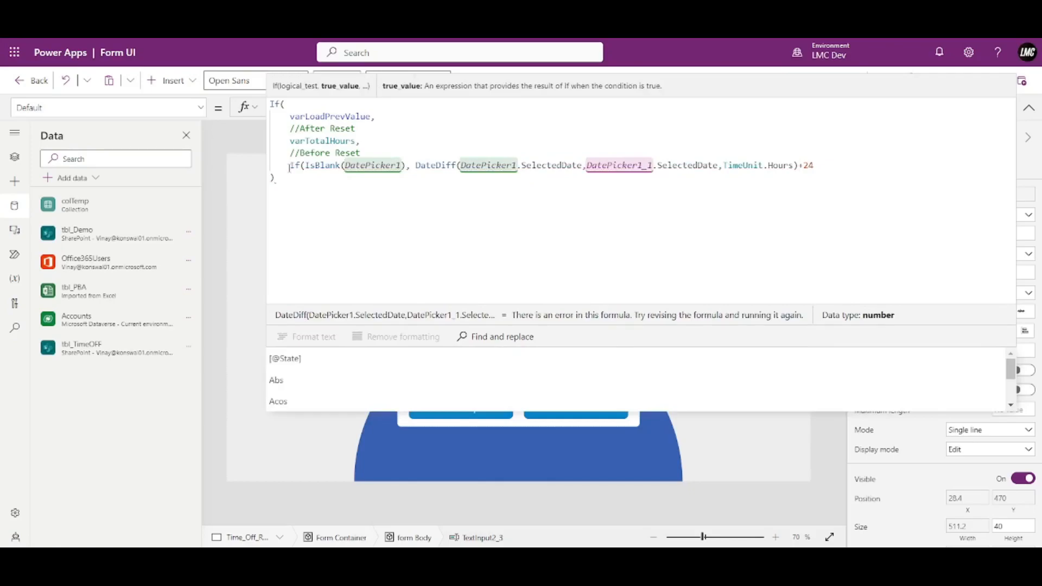
text("",)
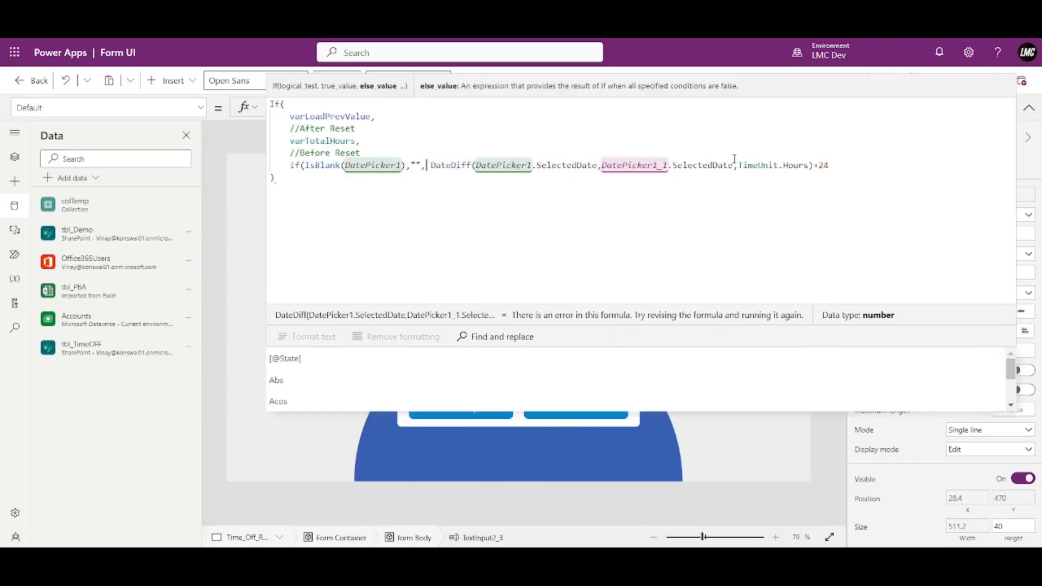
click(841, 161)
text())
click(1029, 108)
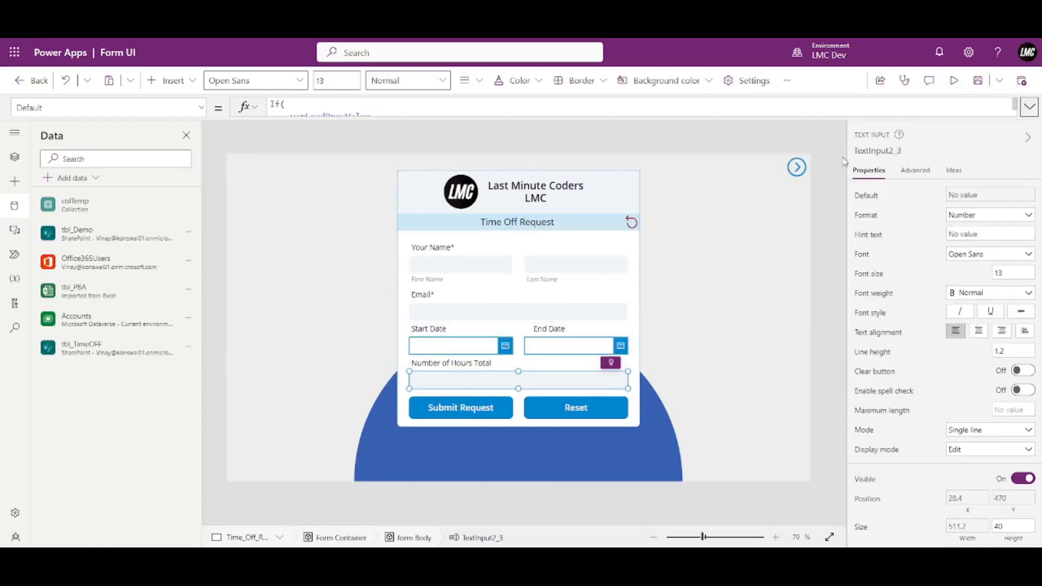
Preview and pick Start Date June 1 and End Date June 3, 2023, showing 72 hours.
click(954, 80)
click(504, 354)
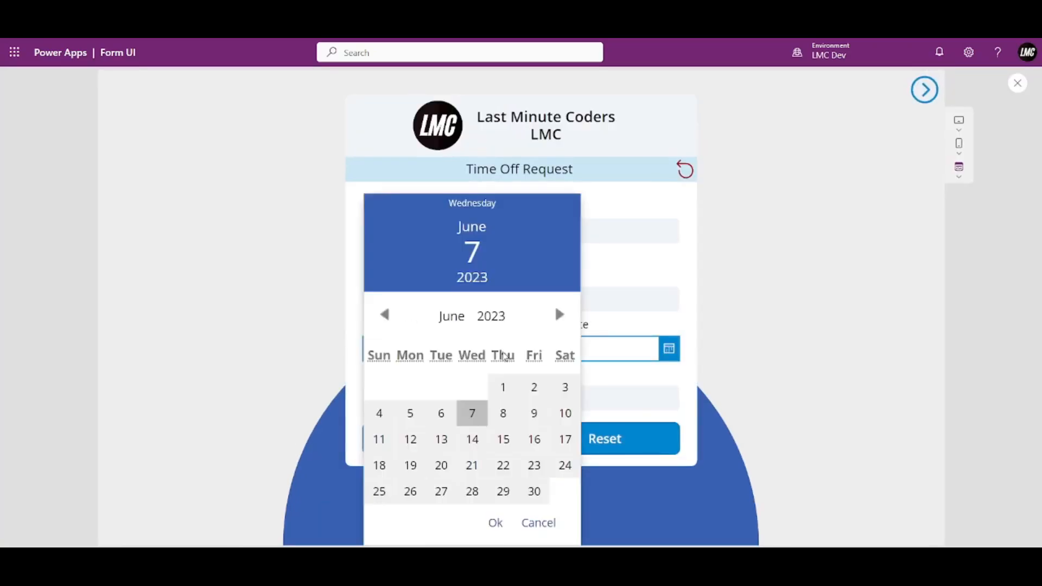
click(504, 388)
click(495, 523)
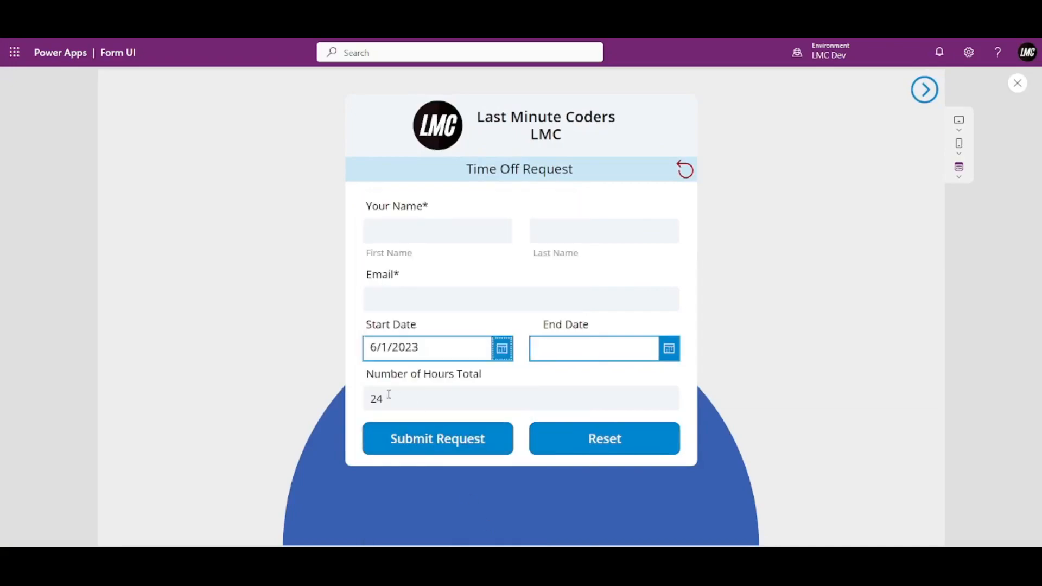
click(669, 348)
click(675, 386)
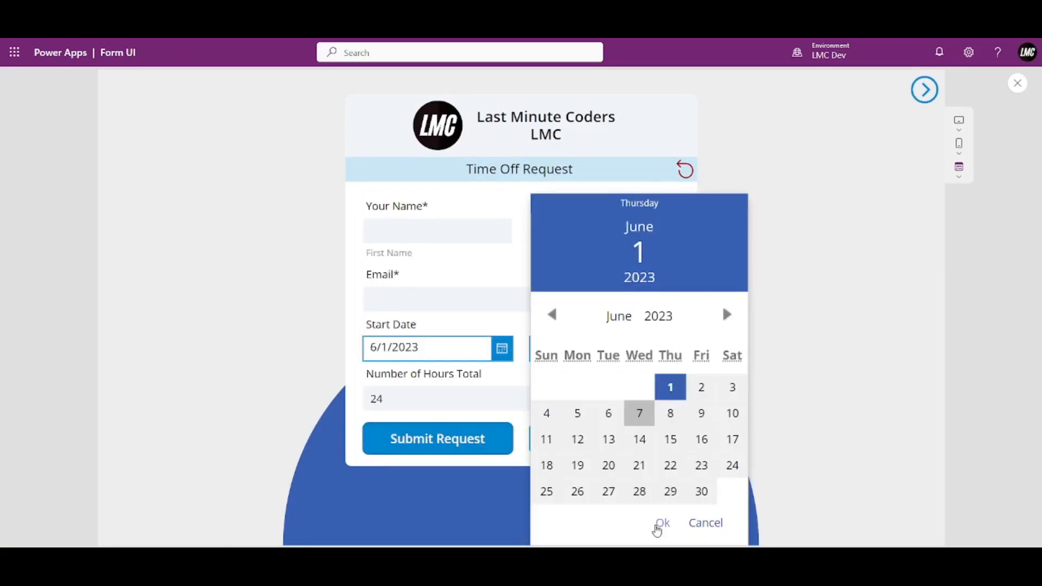
click(658, 524)
click(668, 348)
click(703, 386)
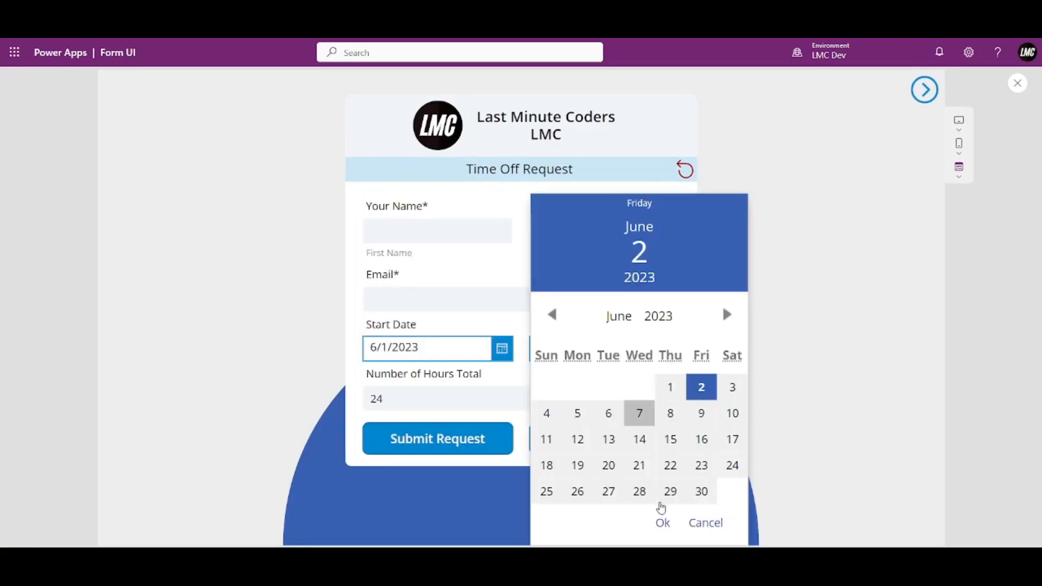
click(659, 524)
click(669, 348)
click(727, 388)
click(662, 524)
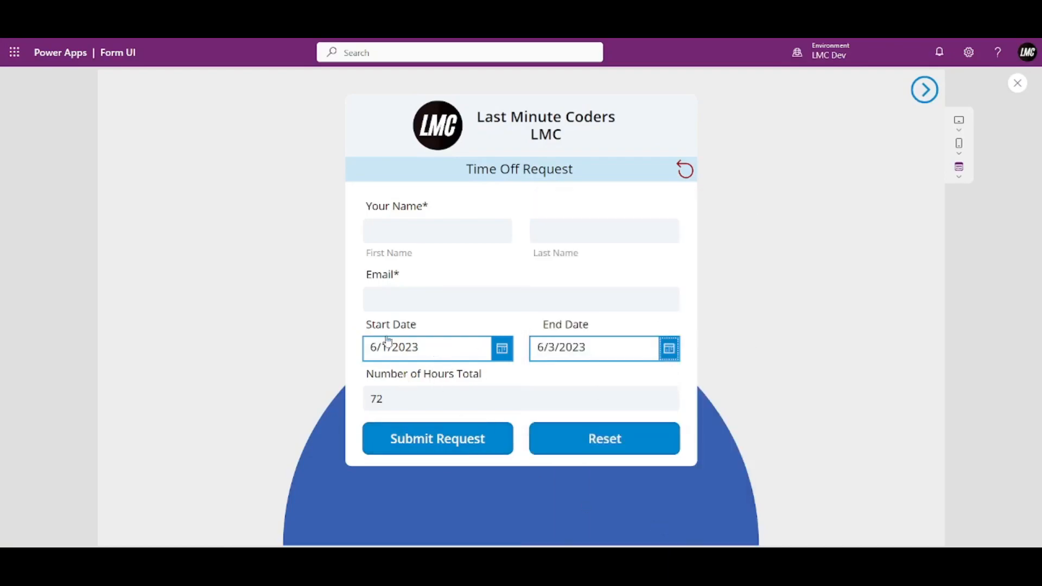
Close the preview, select the Number of Hours Total field, then deselect it.
click(1018, 83)
click(557, 387)
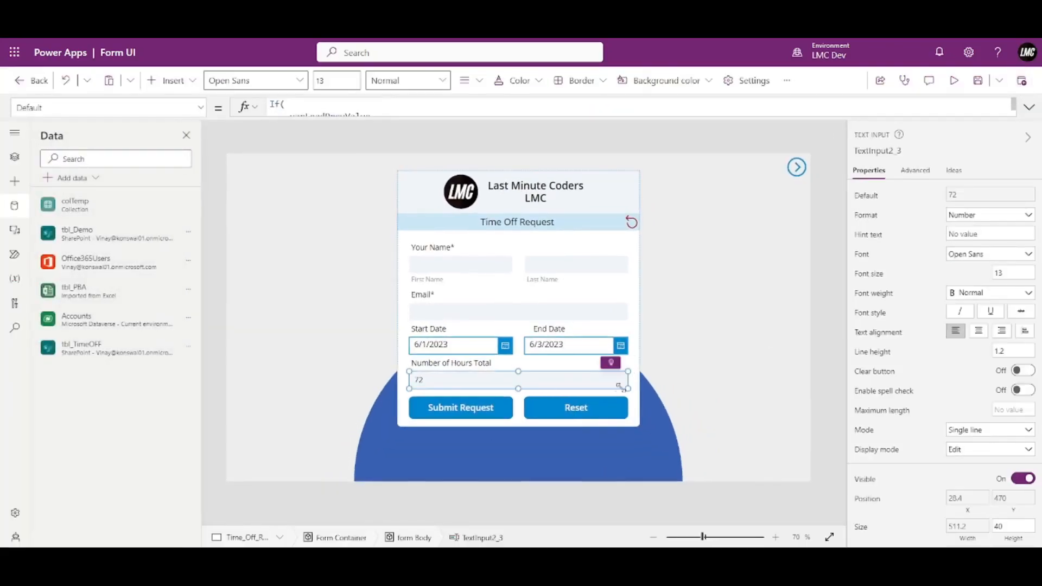
click(835, 241)
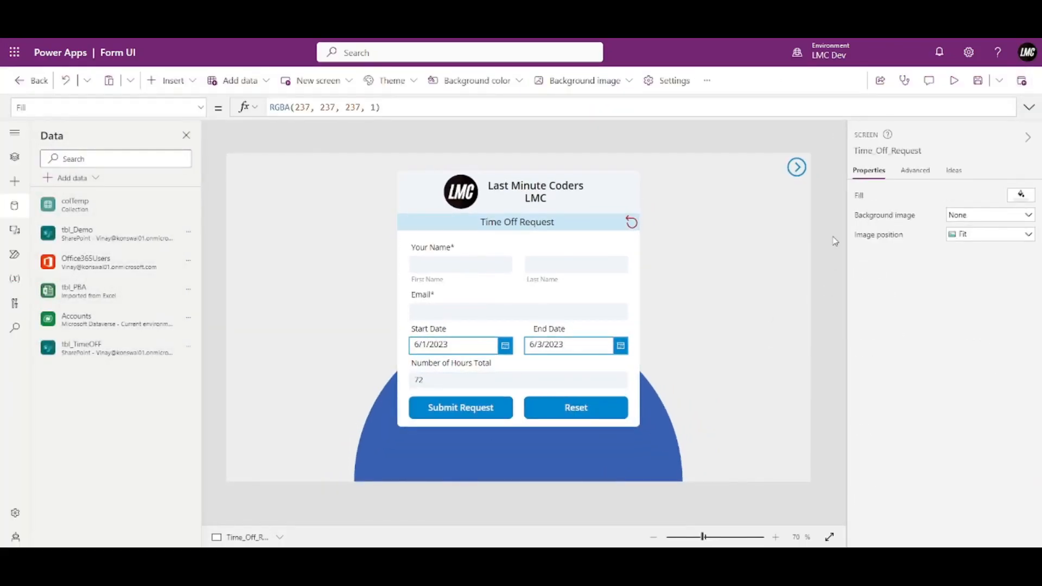